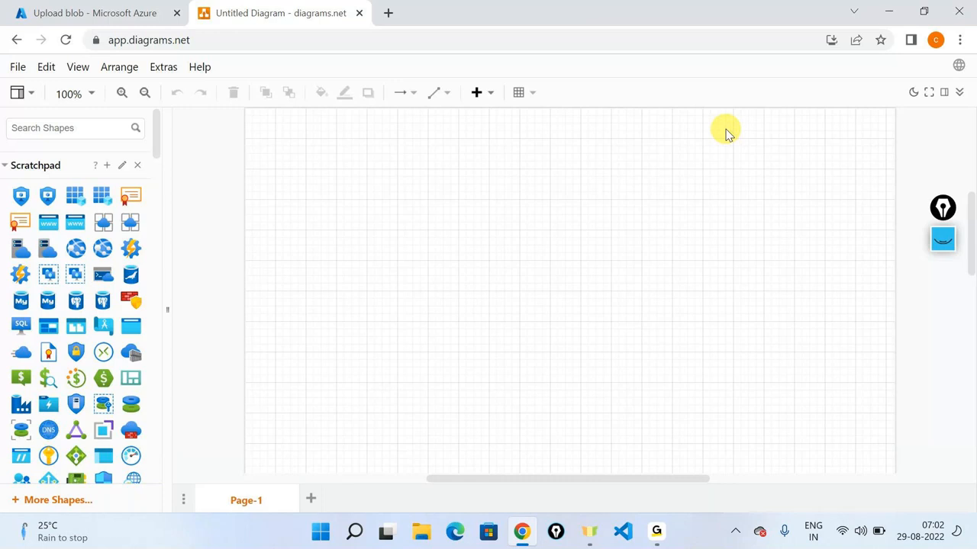
Step: Place the blue pyramid and the yellow key below it, joined by a downward arrow
scroll(22, 288, "down", 10)
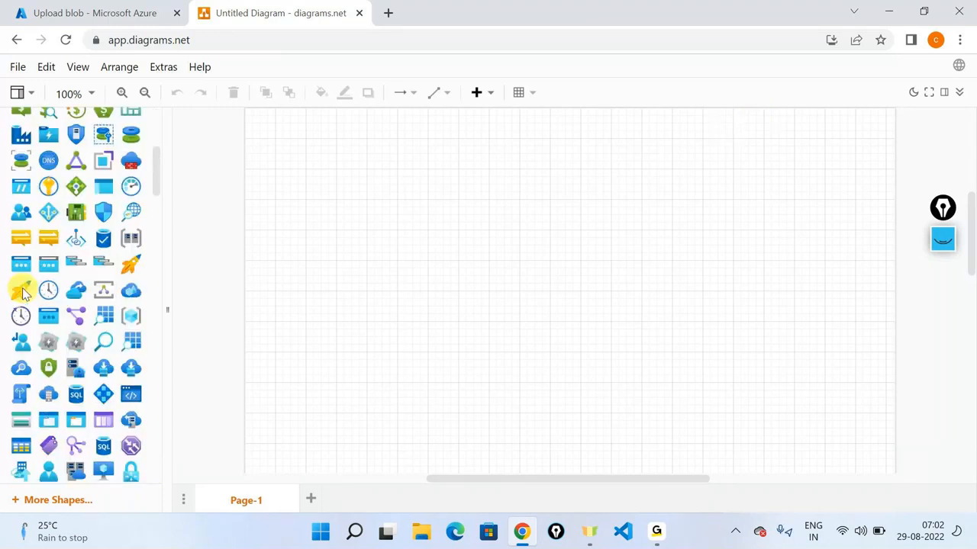
scroll(24, 291, "down", 1)
left_click(49, 261)
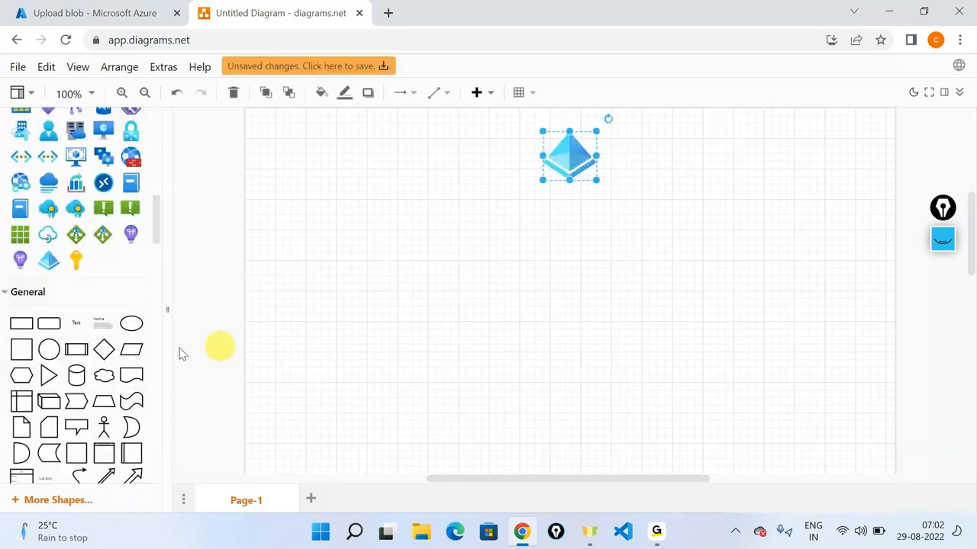
left_click_drag(85, 262, 553, 266)
left_click(578, 133)
left_click_drag(566, 206, 575, 265)
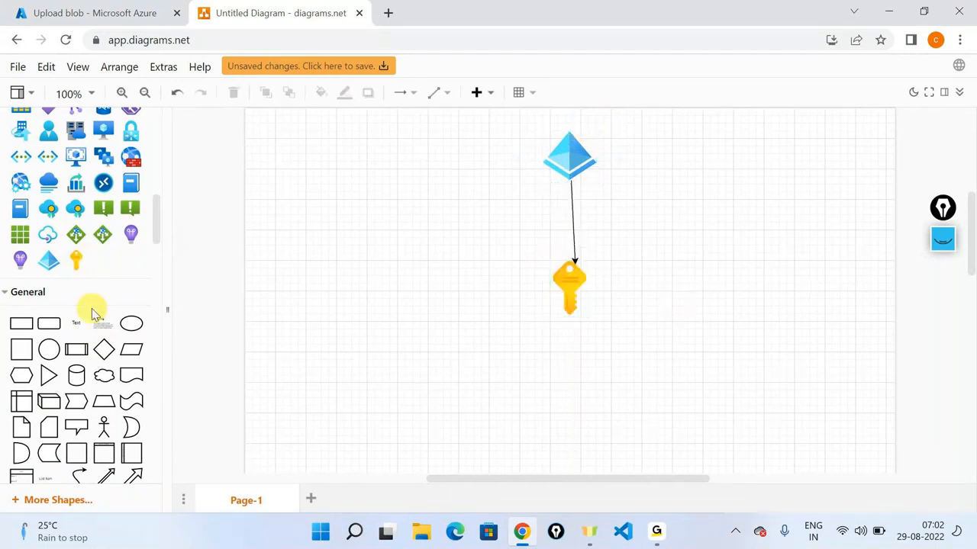
Step: Add the bracketed cube icon and connect the key to it with an arrow
scroll(92, 313, "up", 3)
scroll(91, 313, "up", 3)
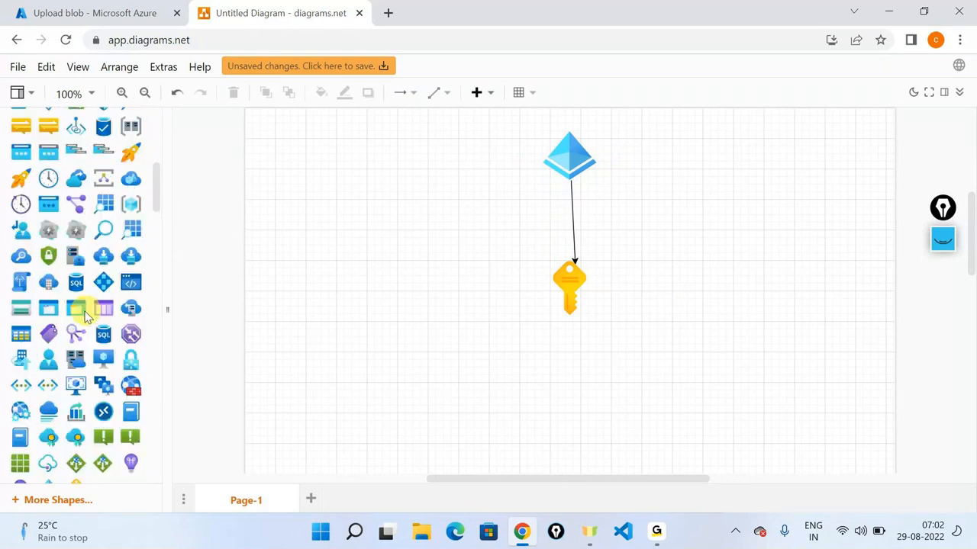
scroll(96, 290, "down", 2)
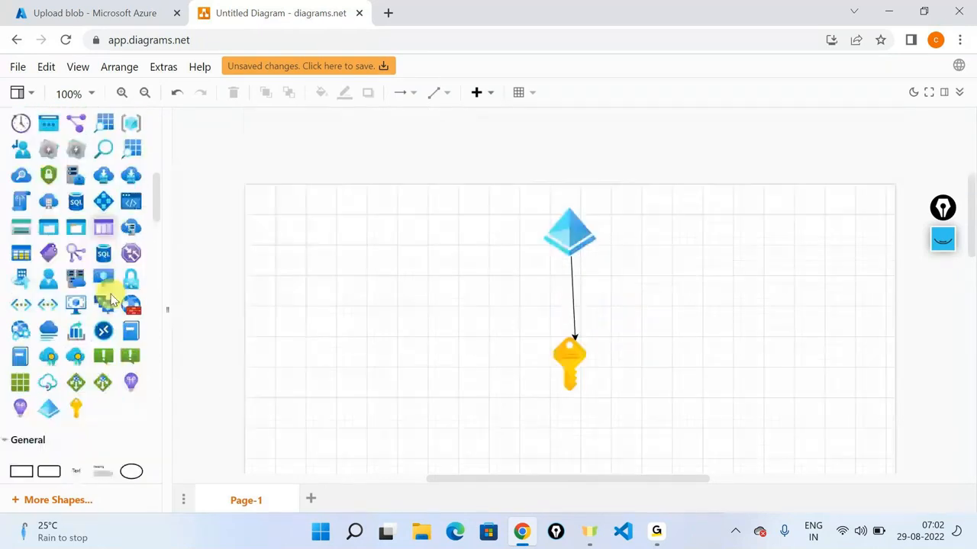
scroll(113, 296, "down", 2)
scroll(114, 290, "up", 4)
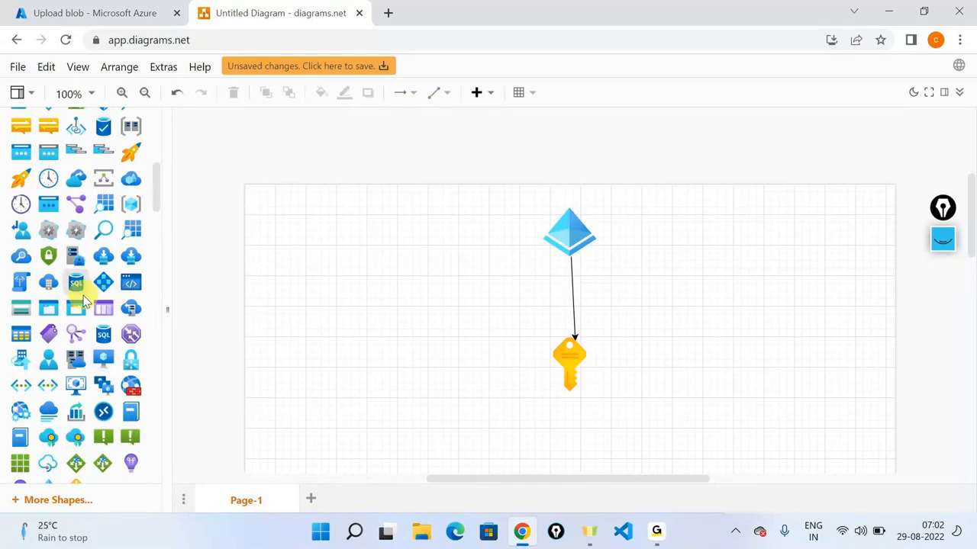
scroll(85, 299, "up", 4)
left_click_drag(131, 357, 676, 312)
left_click(559, 379)
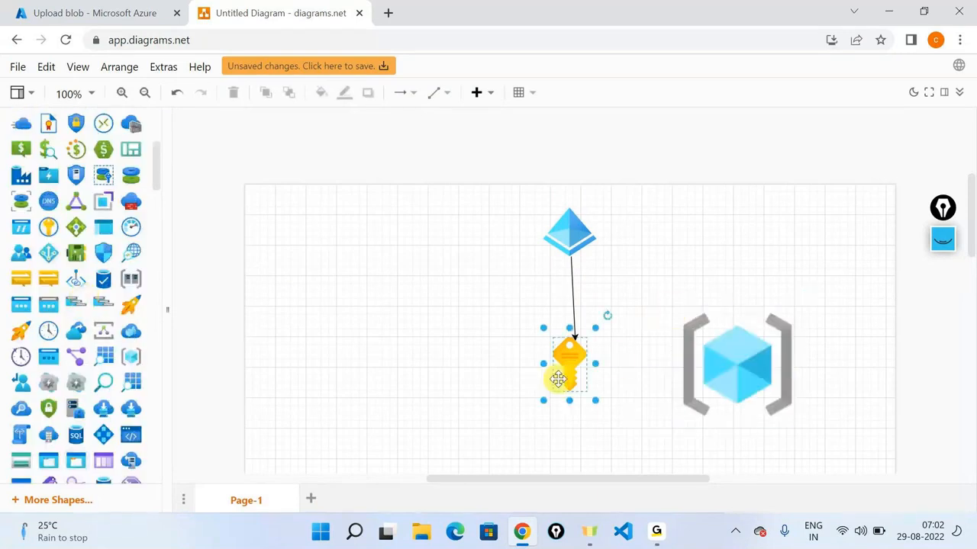
left_click(616, 365)
scroll(632, 267, "down", 1)
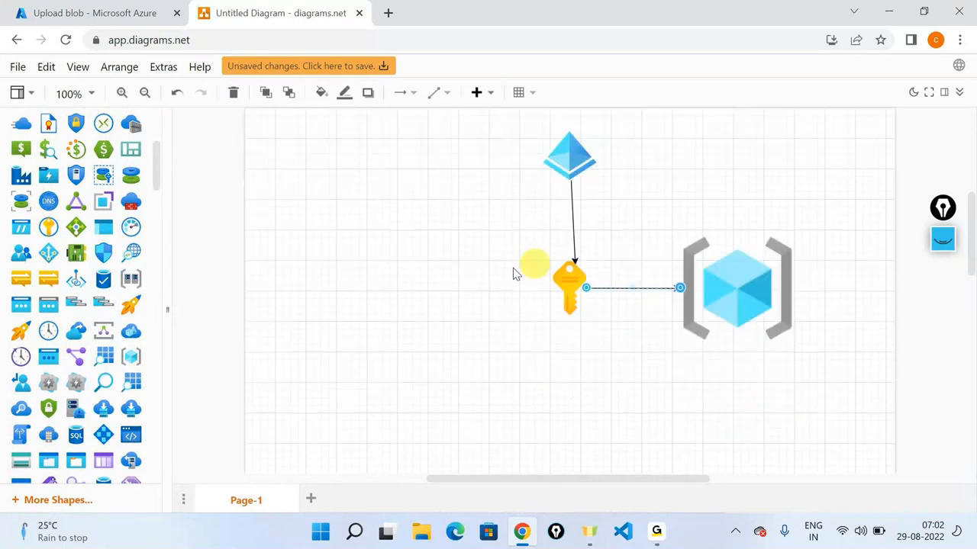
scroll(38, 235, "down", 1)
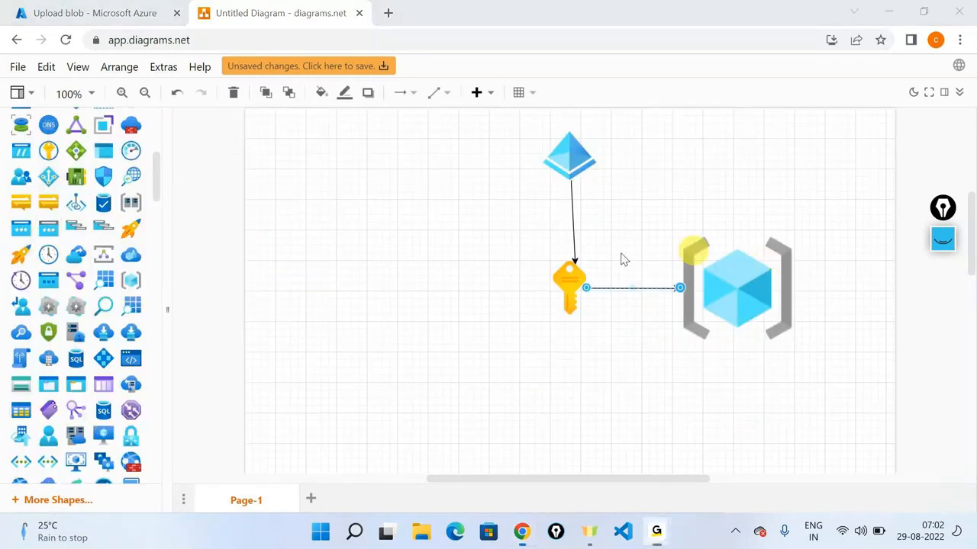
scroll(21, 240, "down", 2)
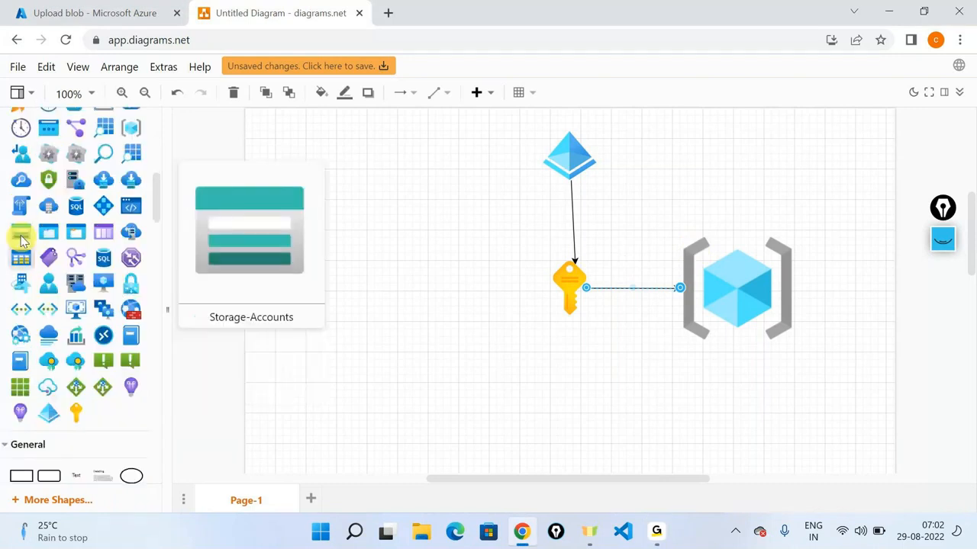
Step: Add a Storage-Accounts shape and draw an arrow from the bracketed cube to it
left_click_drag(21, 239, 504, 404)
left_click(766, 179)
left_click_drag(743, 252, 599, 294)
left_click(759, 369)
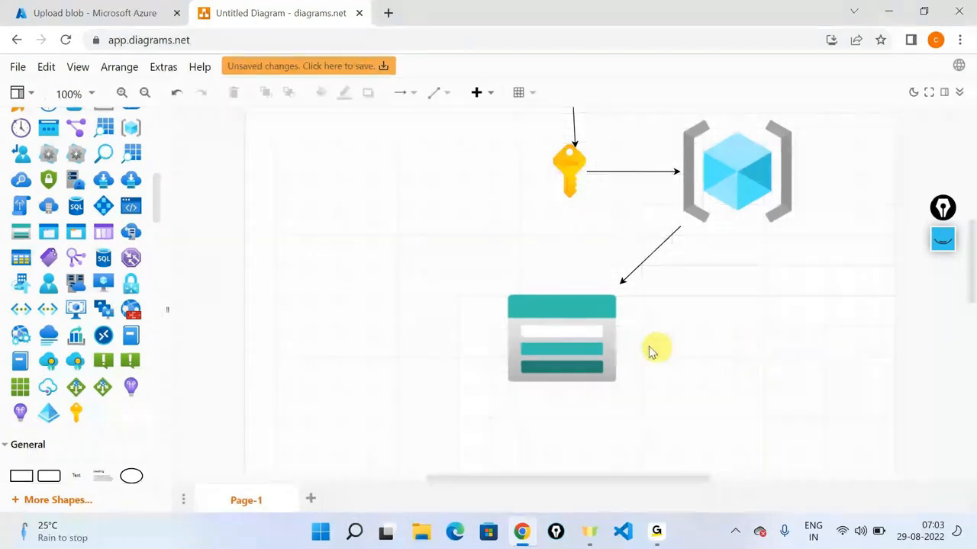
Step: Add a shrunken Storage Container shape, arrow the storage account to it, and drop a text label below
left_click(584, 344)
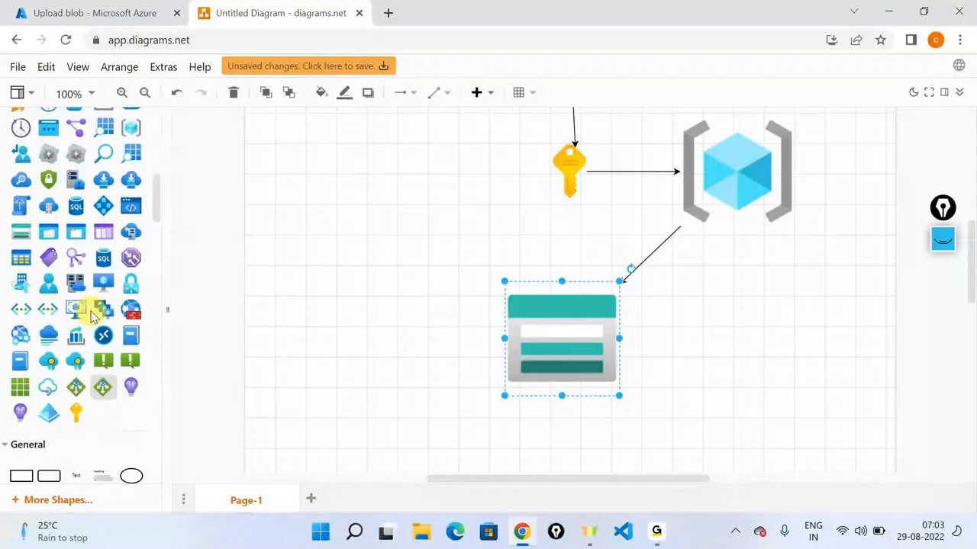
scroll(91, 317, "up", 1)
scroll(91, 317, "up", 3)
left_click_drag(76, 310, 732, 290)
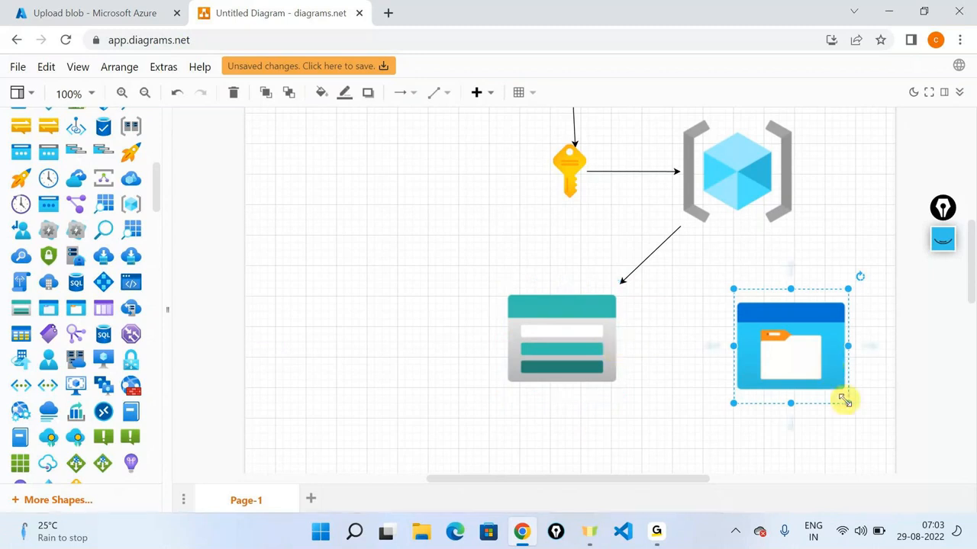
left_click_drag(845, 402, 795, 349)
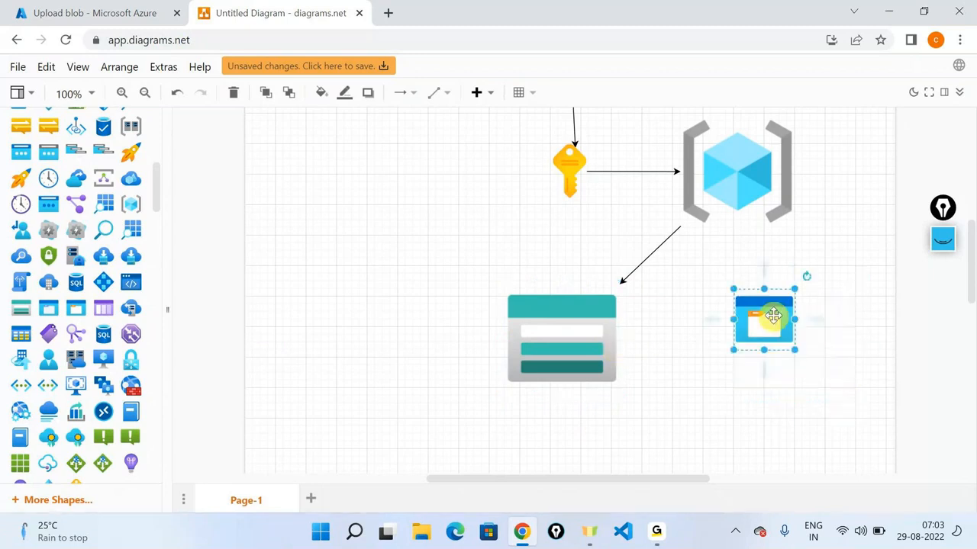
left_click(607, 340)
left_click_drag(639, 341, 734, 338)
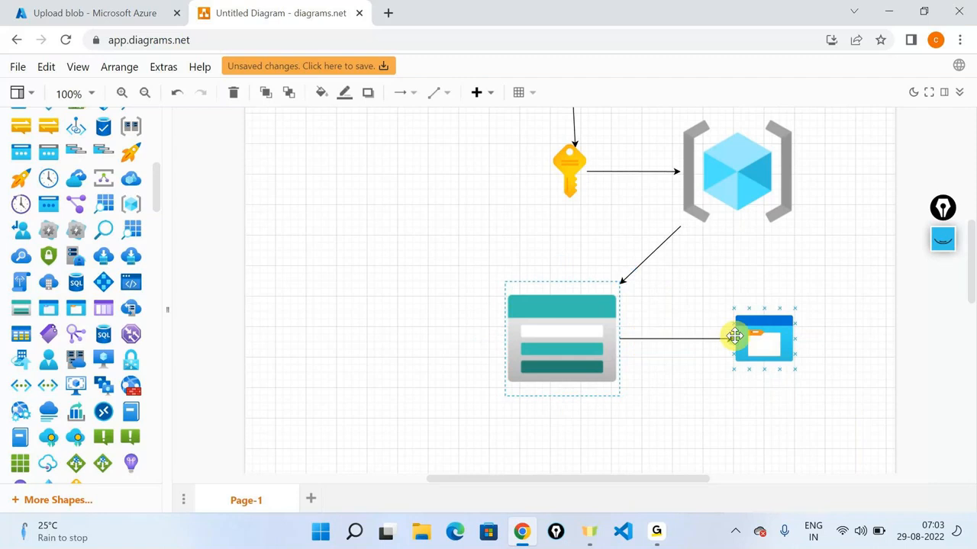
scroll(69, 283, "down", 2)
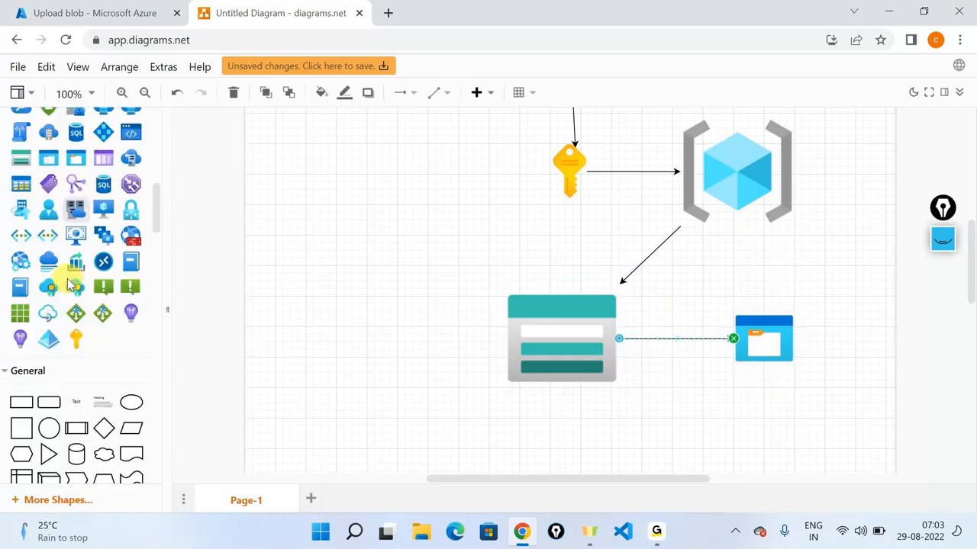
scroll(70, 281, "down", 2)
left_click_drag(78, 265, 745, 403)
Step: Type BLOBS as the container's label and switch back to the Azure portal tab
type("B")
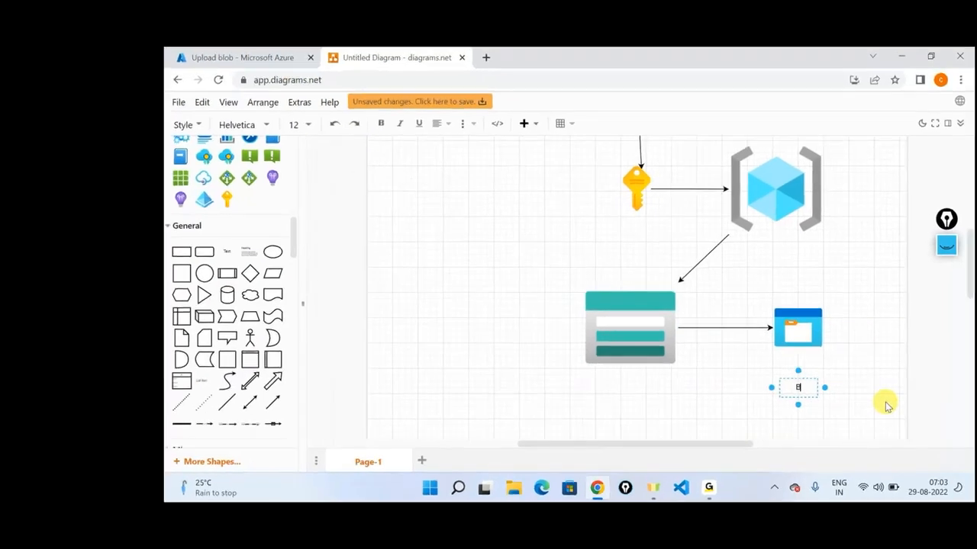
type("LOBS")
left_click(881, 256)
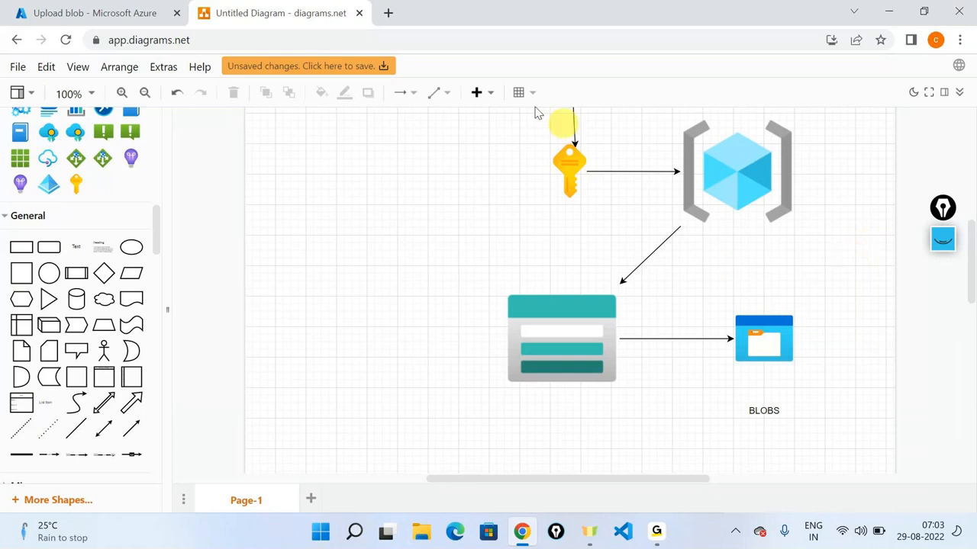
left_click(103, 9)
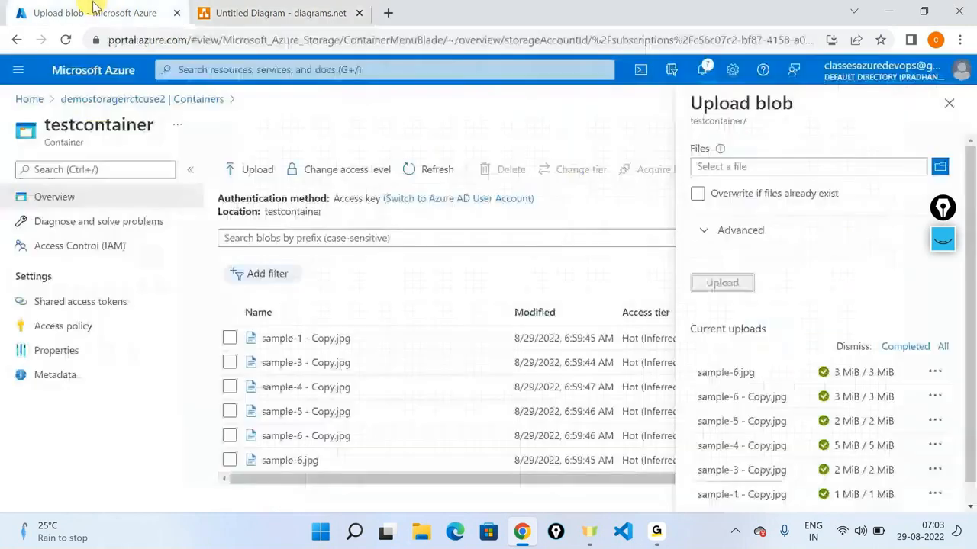
Step: Close the upload pane, open sample-6.jpg's properties and copy its blob URL to the clipboard
left_click(949, 102)
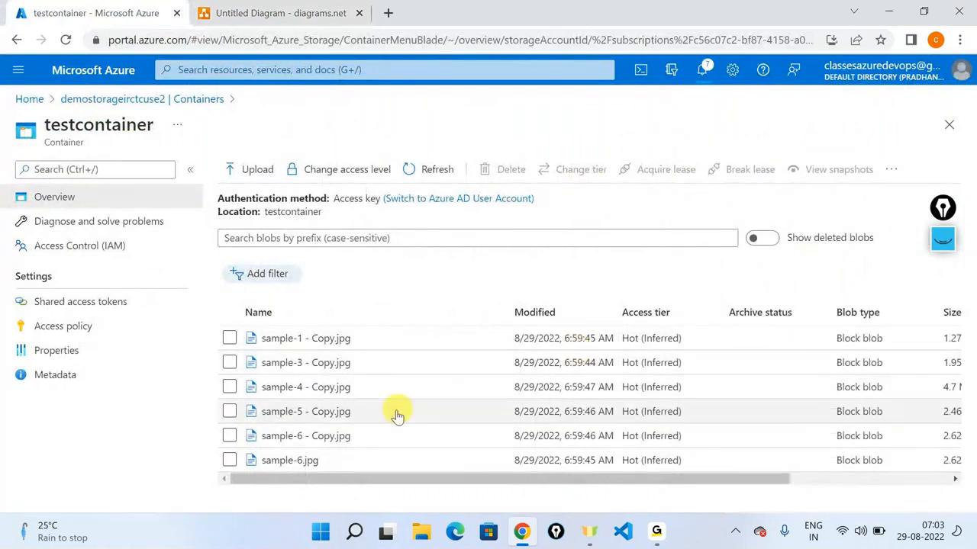
left_click(307, 461)
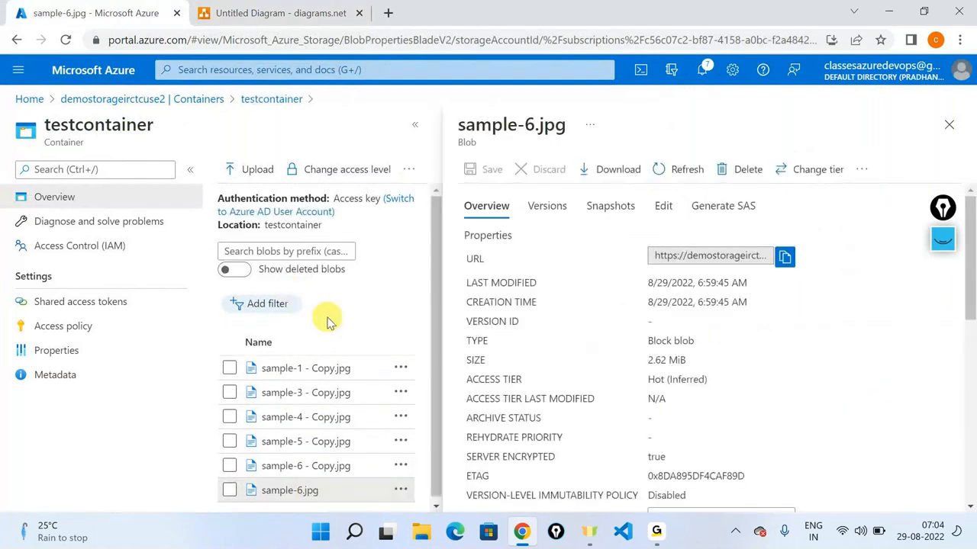
left_click(791, 259)
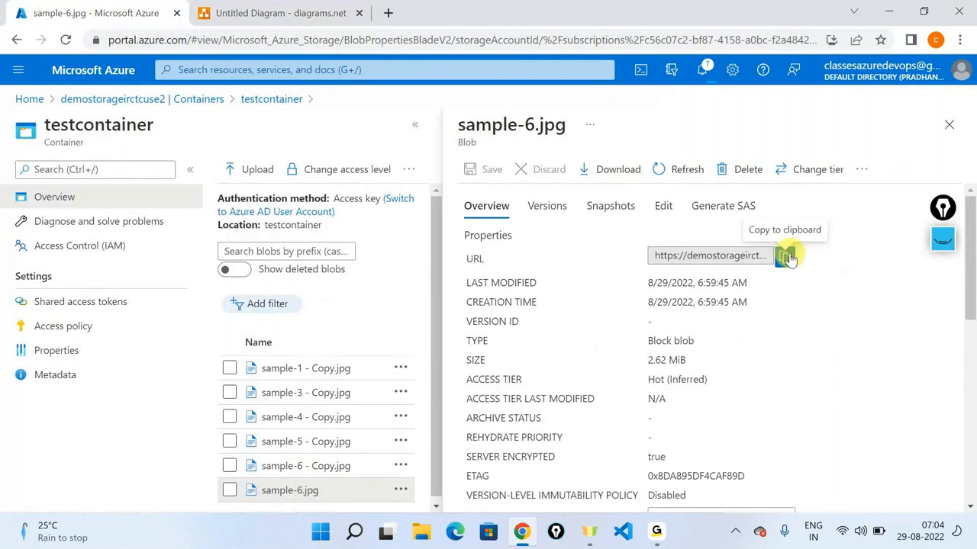
left_click(791, 259)
left_click(388, 12)
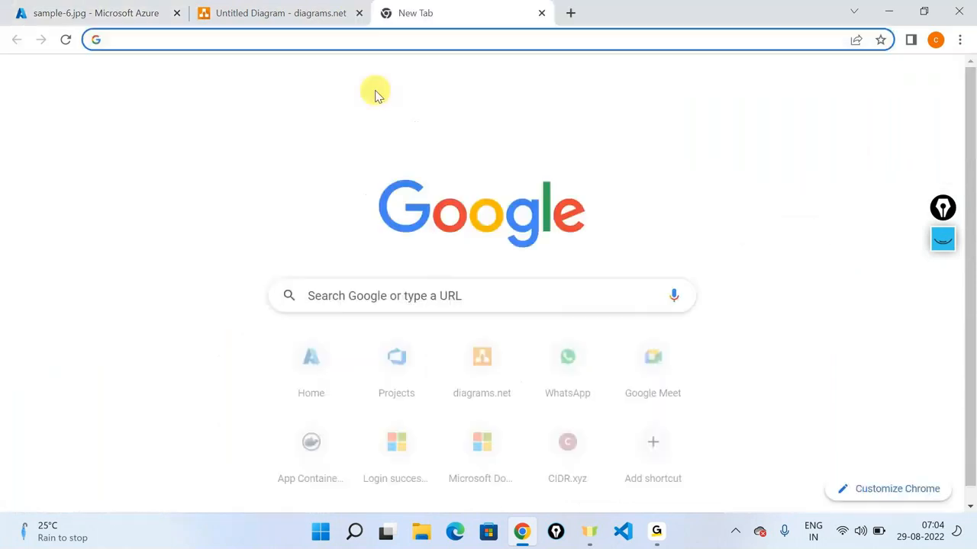
Step: Load the copied sample-6.jpg URL, see the ResourceNotFound error, then return and close the blob details
key("ctrl+v")
key("Return")
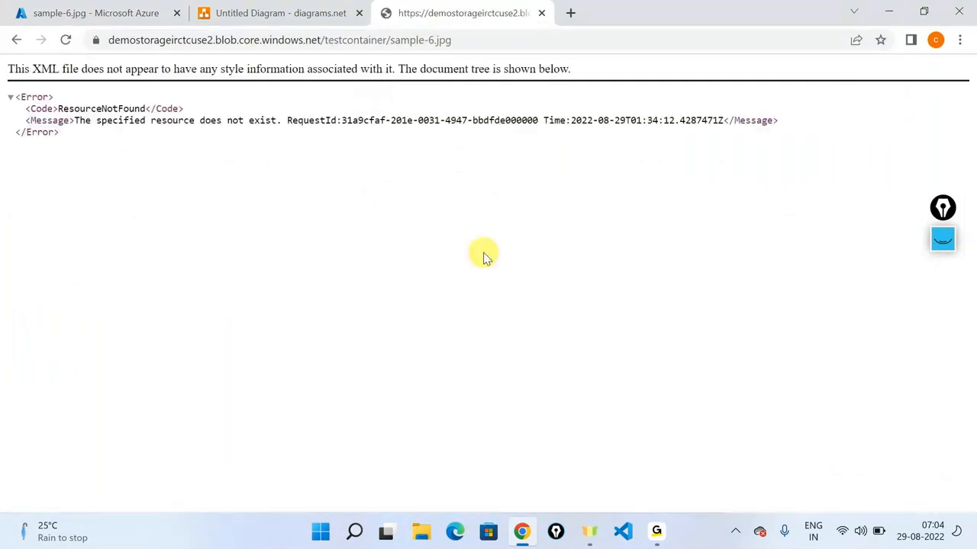
left_click_drag(273, 161, 3, 62)
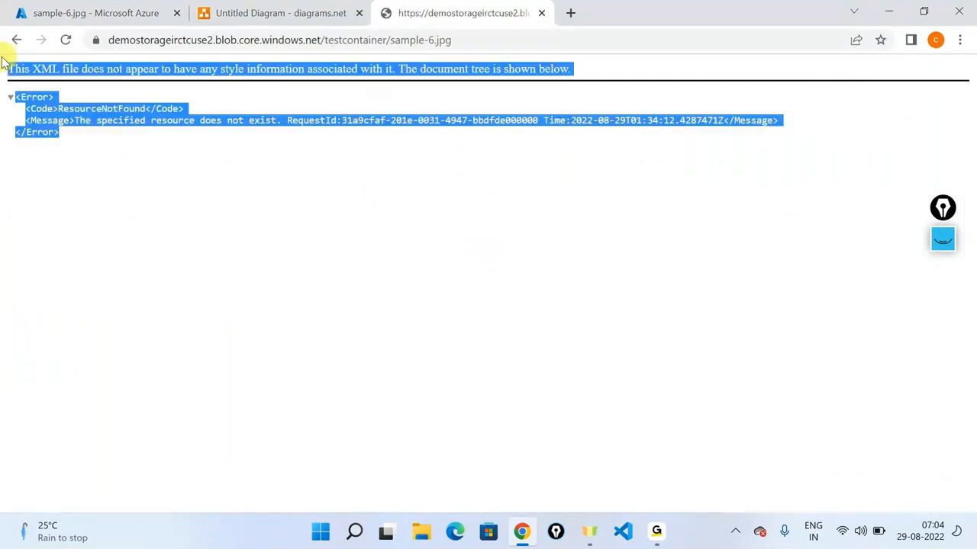
left_click(97, 6)
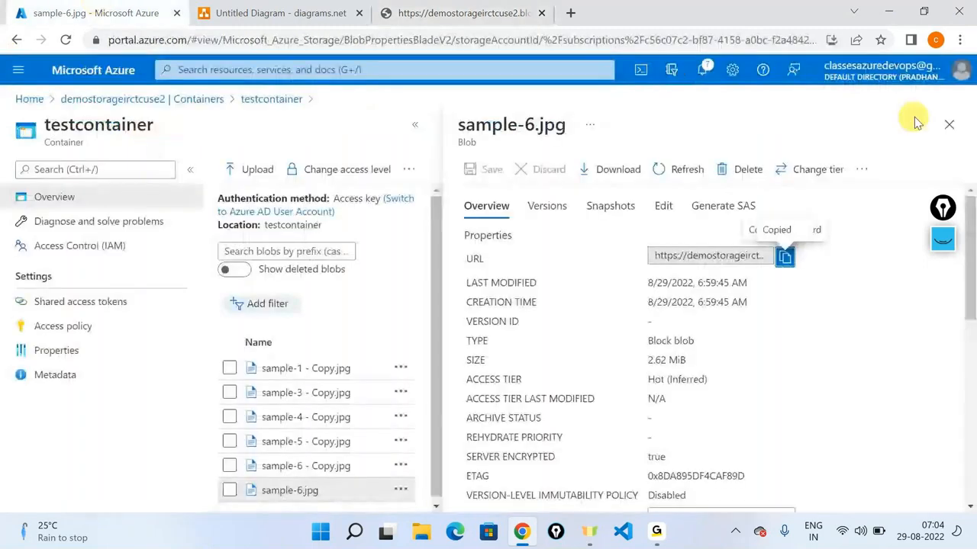
left_click(947, 124)
Step: Set testcontainer's access level to Container (anonymous read for containers and blobs), then reload the blob URL tab
left_click(339, 169)
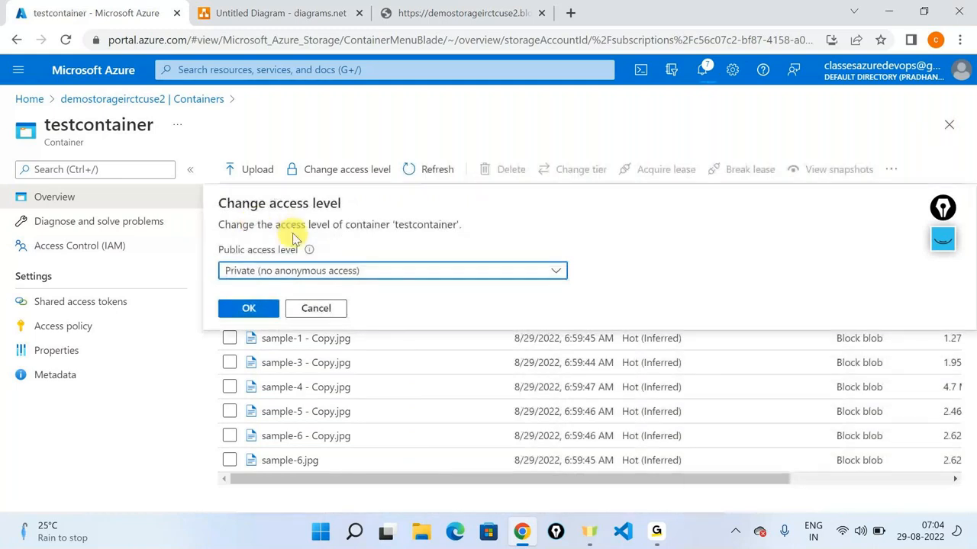
left_click(264, 279)
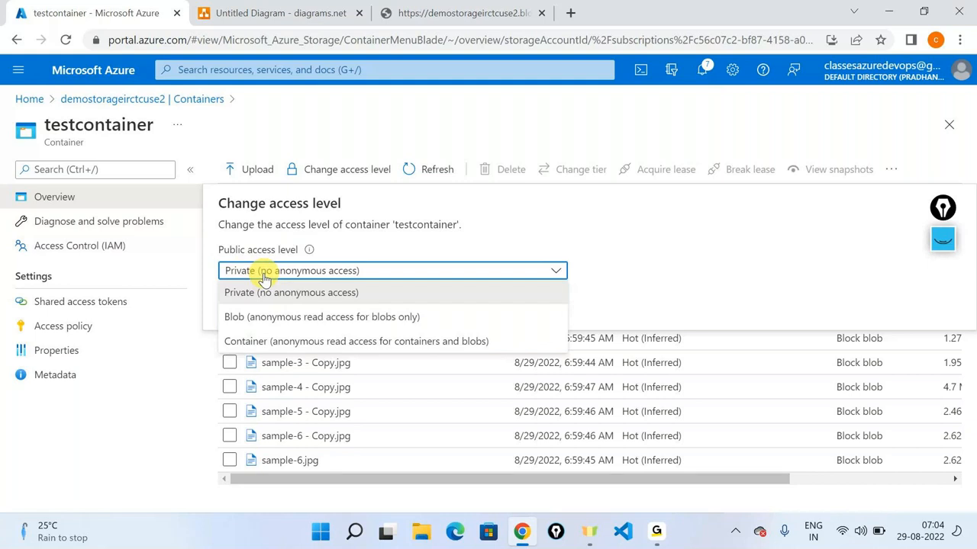
left_click(275, 343)
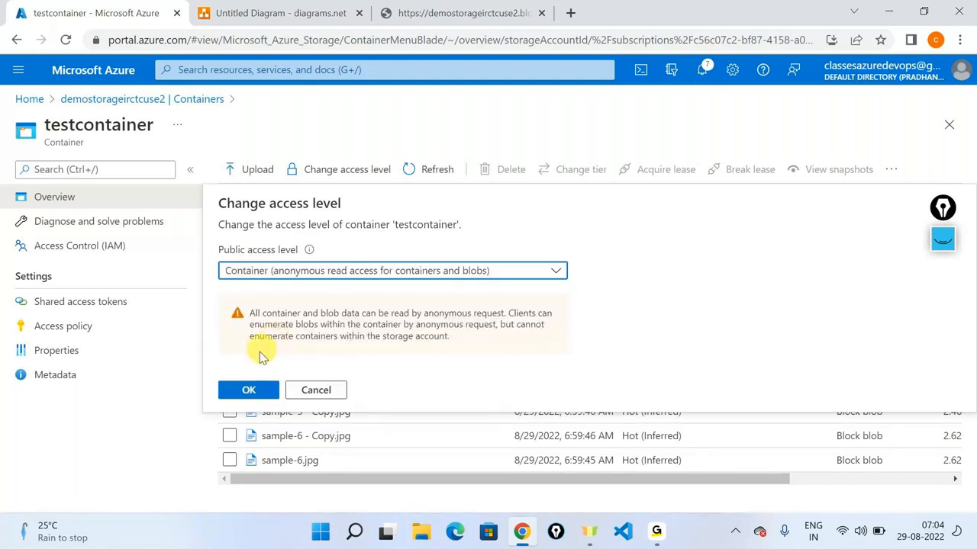
left_click(239, 390)
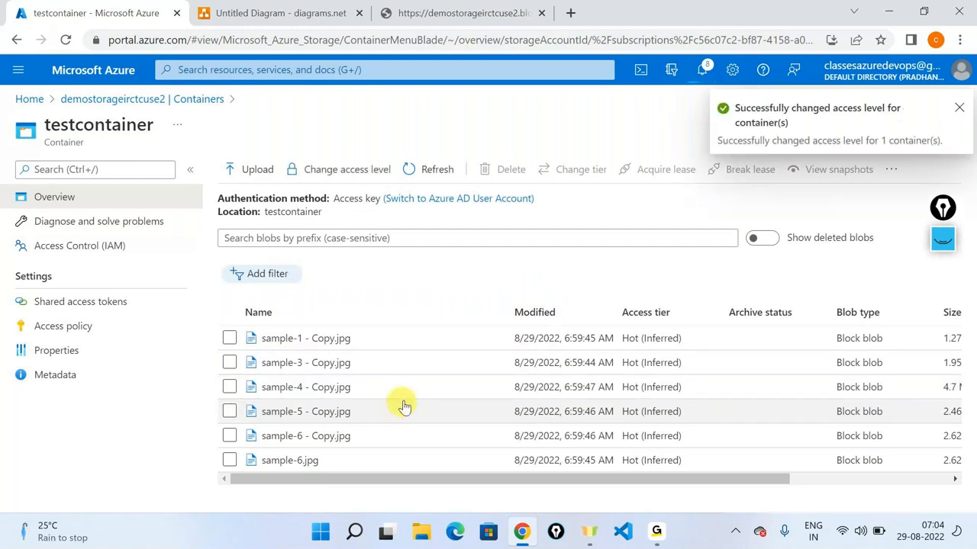
key("ctrl+shift+Tab")
left_click(67, 40)
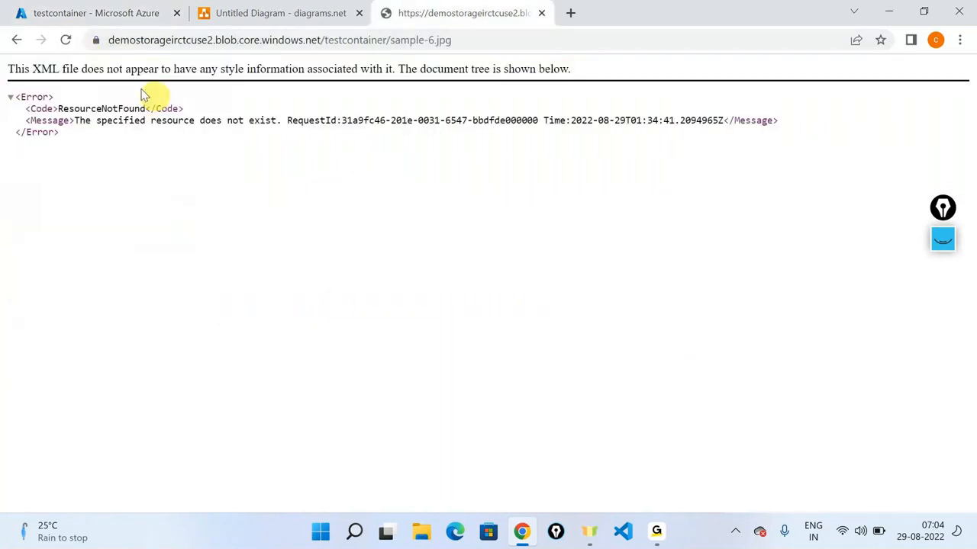
Step: Reload the sample-6.jpg URL until the image displays, then return to the testcontainer tab
left_click(67, 39)
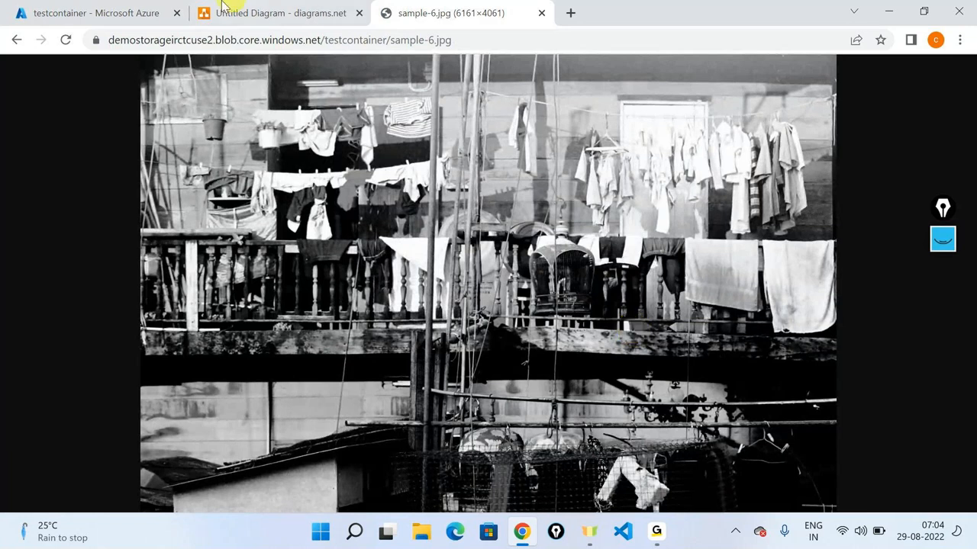
left_click(94, 7)
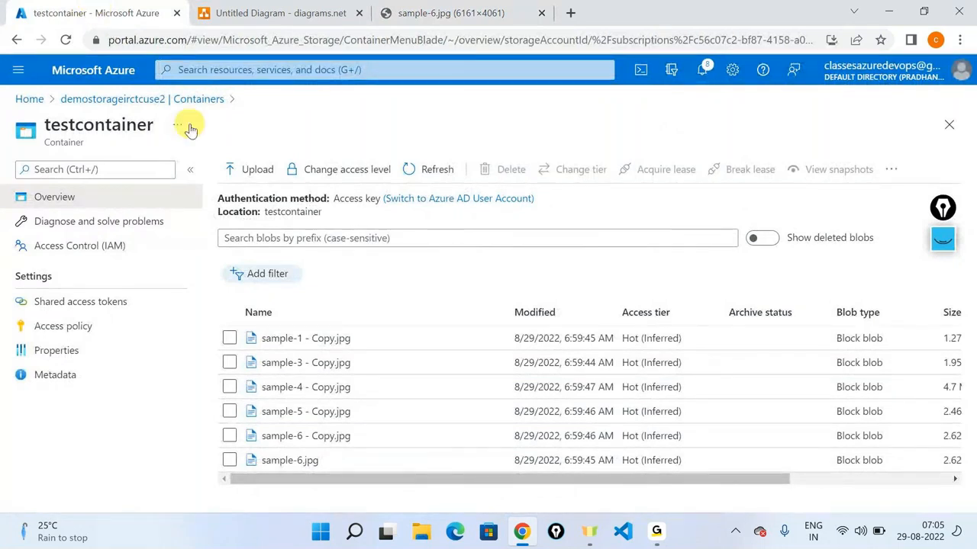
Step: Set testcontainer's access level back to Private (no anonymous access) and close the panes
left_click(347, 169)
left_click(298, 275)
left_click(292, 292)
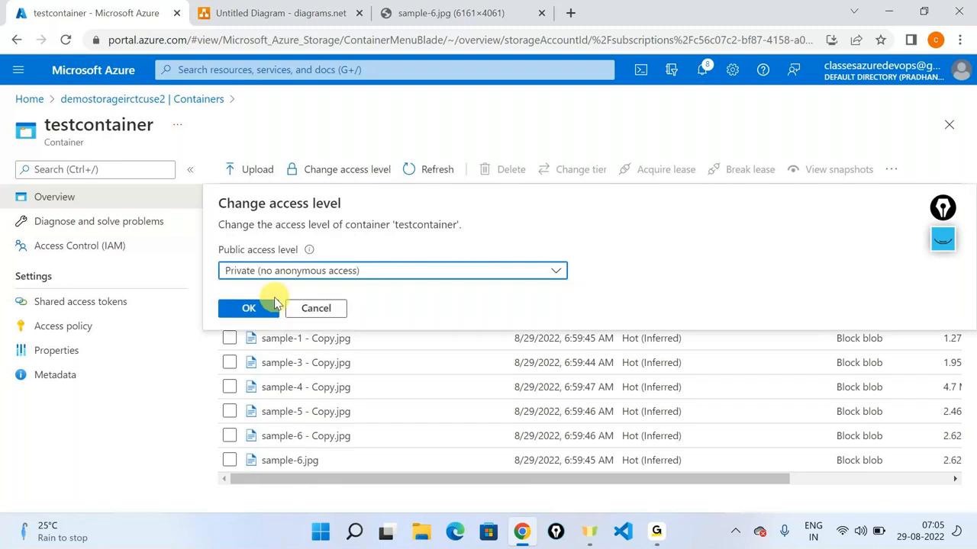
left_click(244, 307)
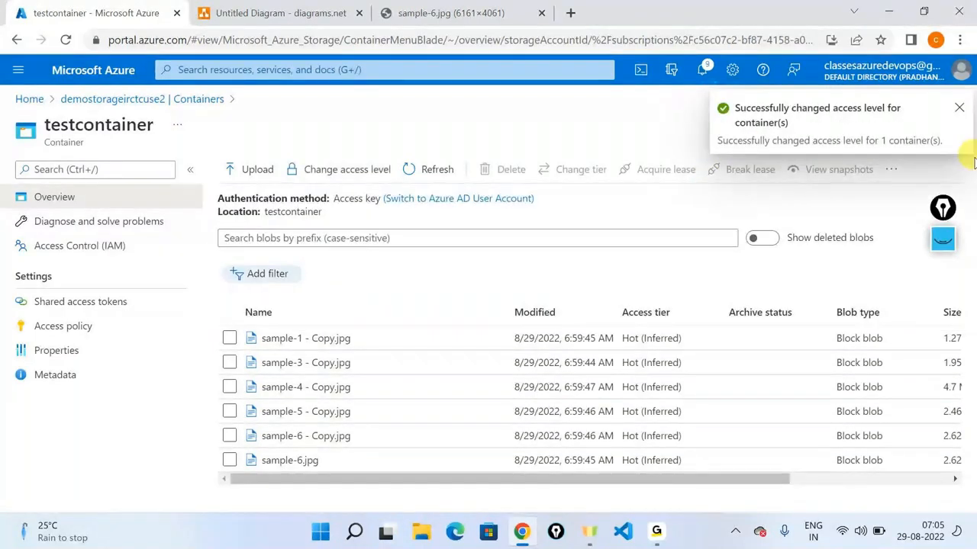
left_click(954, 257)
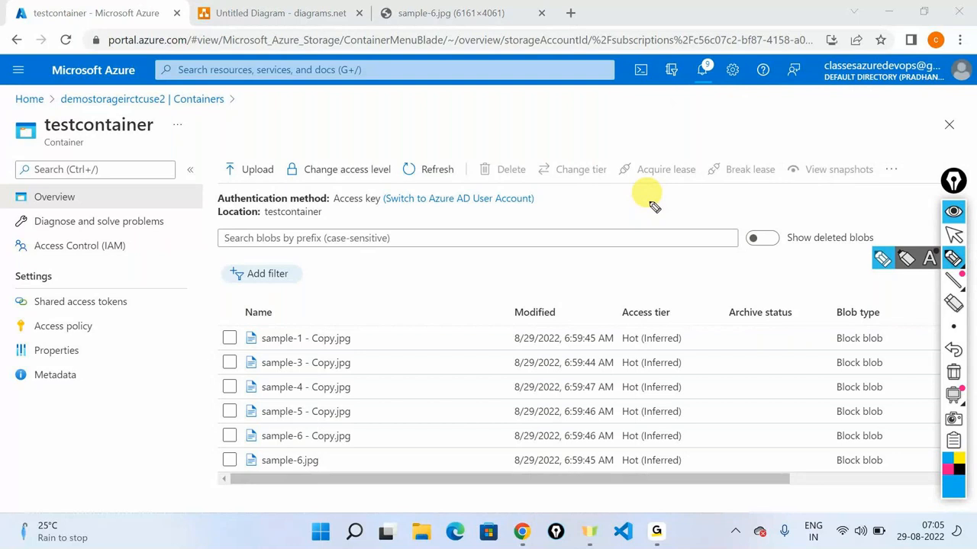
left_click(882, 264)
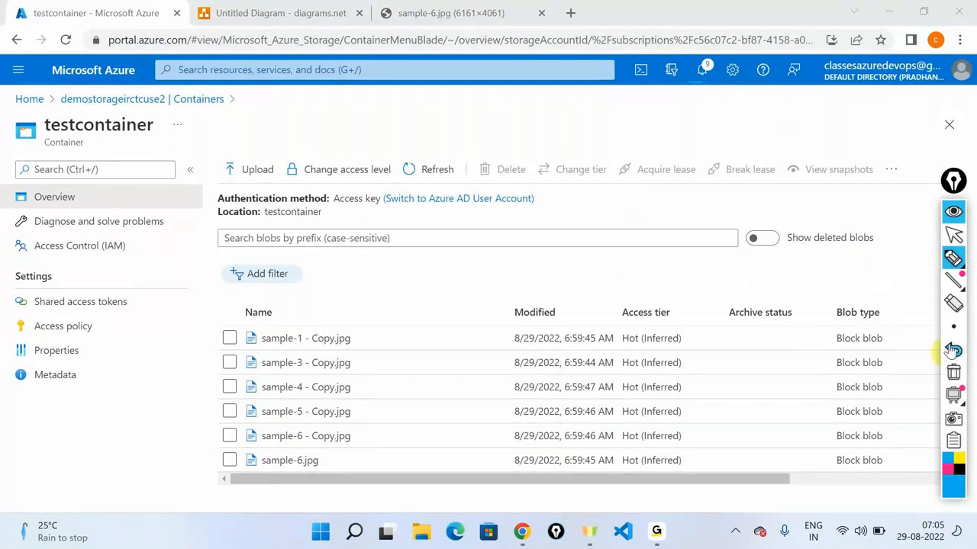
left_click(953, 211)
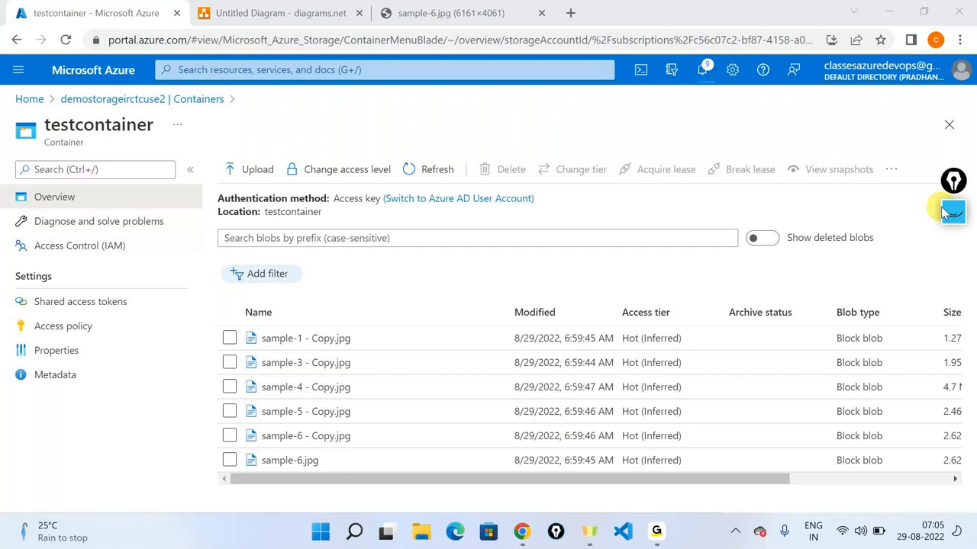
Step: Recheck the sample-6.jpg image tab and return to the testcontainer blob list
left_click(458, 8)
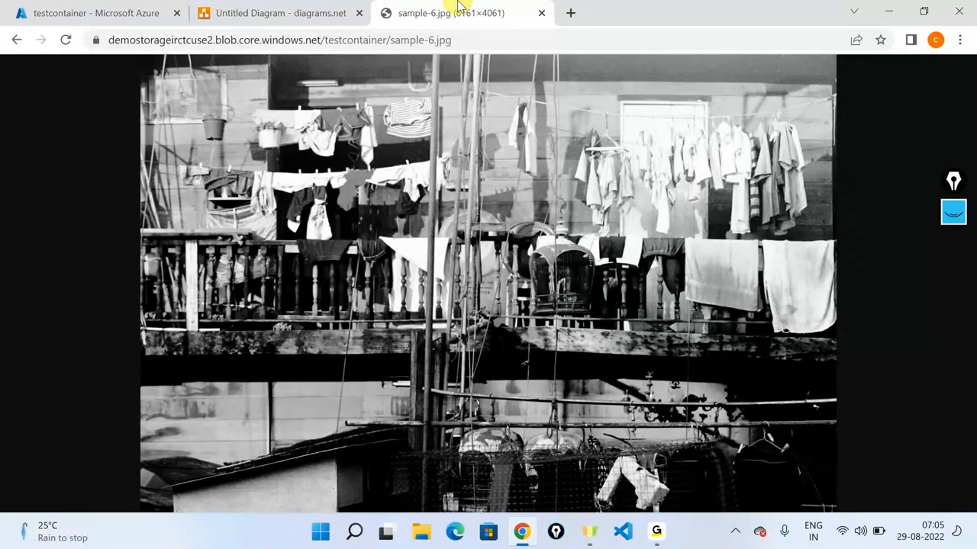
left_click(173, 6)
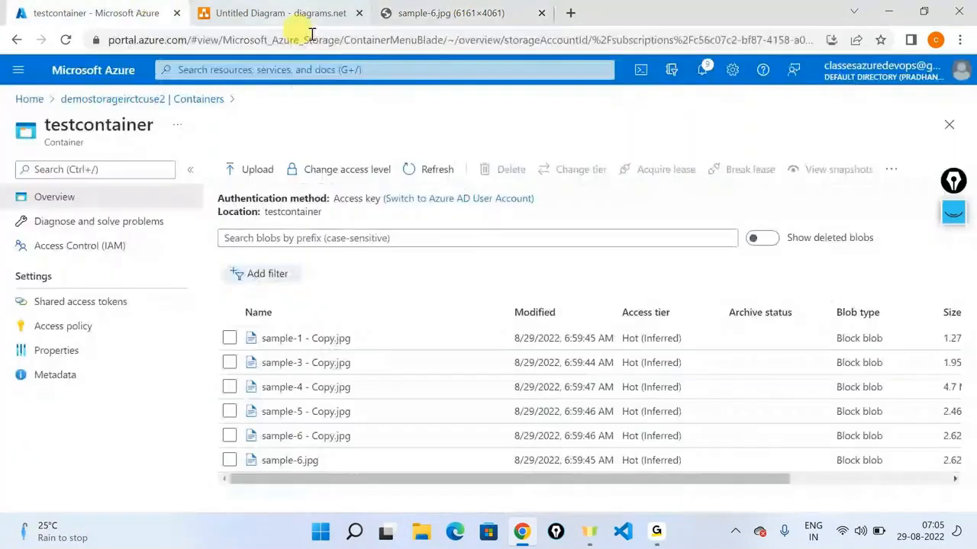
left_click(463, 7)
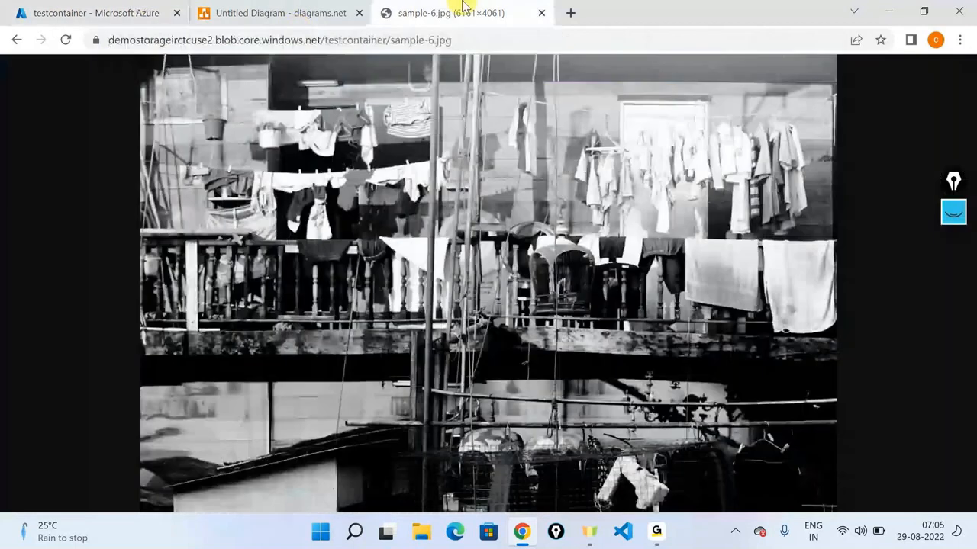
left_click(111, 8)
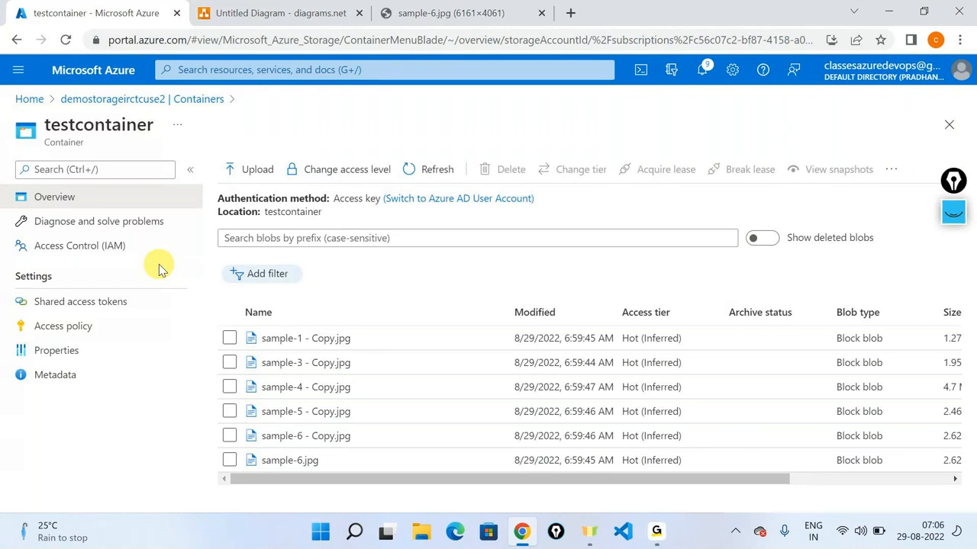
left_click(505, 7)
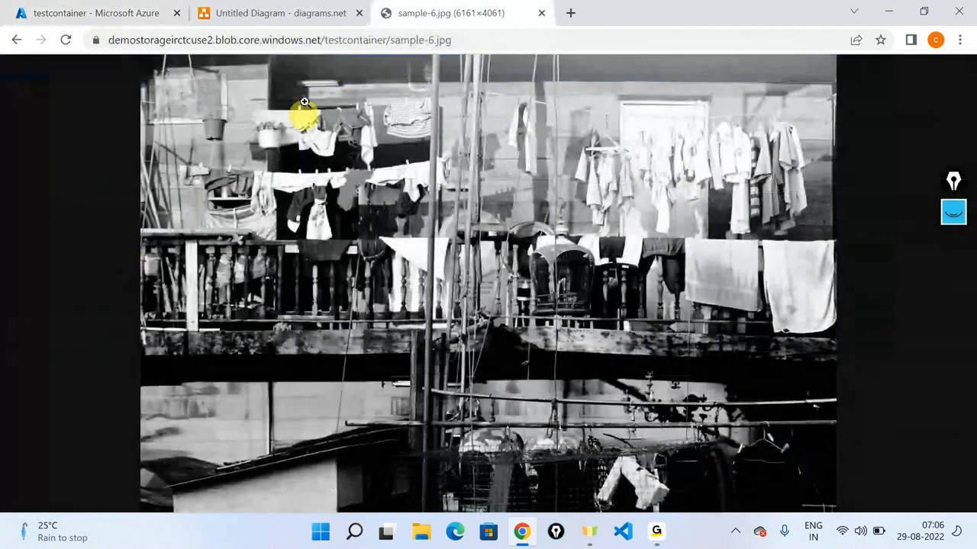
left_click(308, 19)
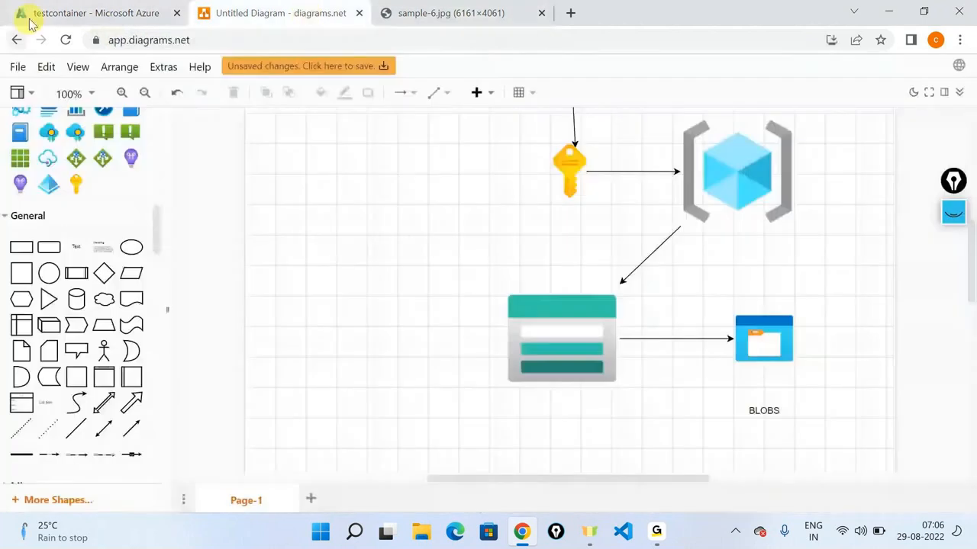
left_click(31, 13)
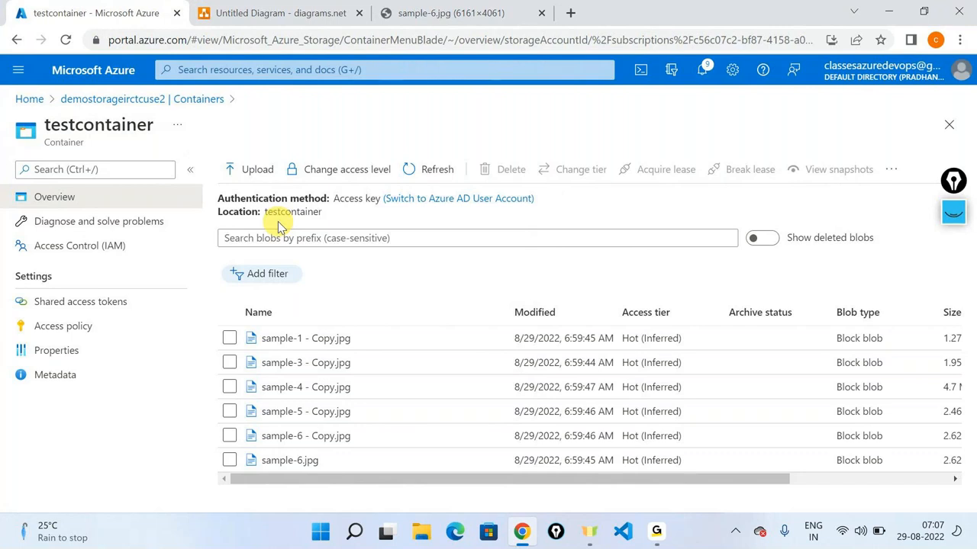
left_click(321, 172)
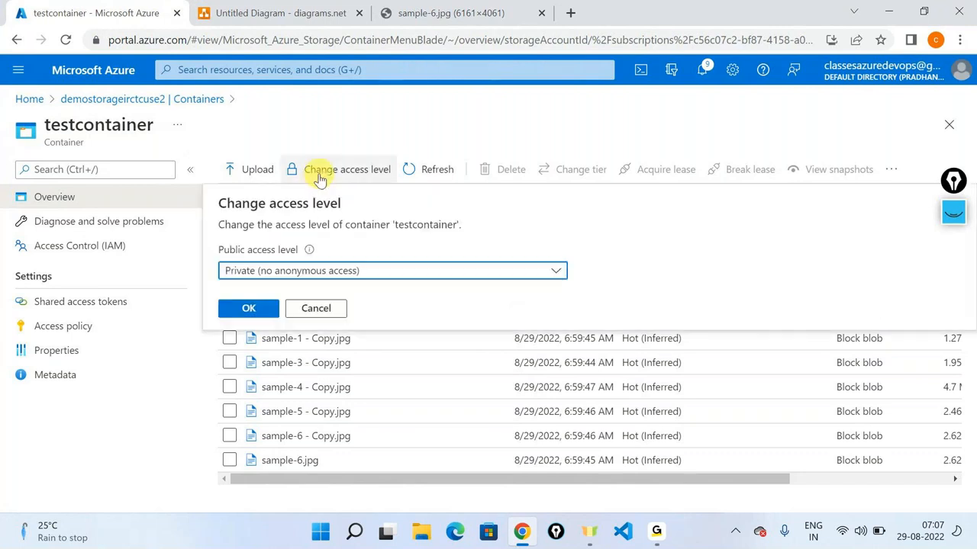
left_click(325, 277)
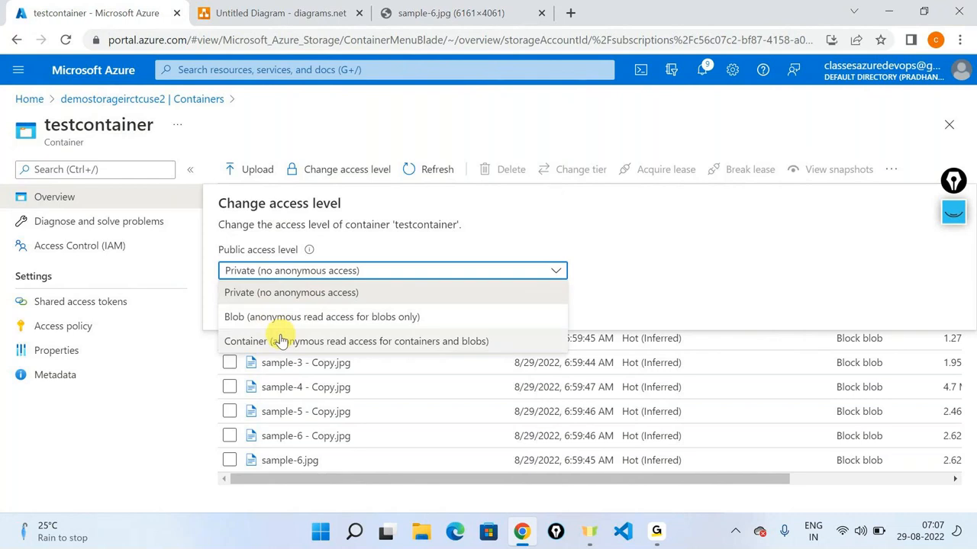
left_click(584, 255)
left_click(316, 307)
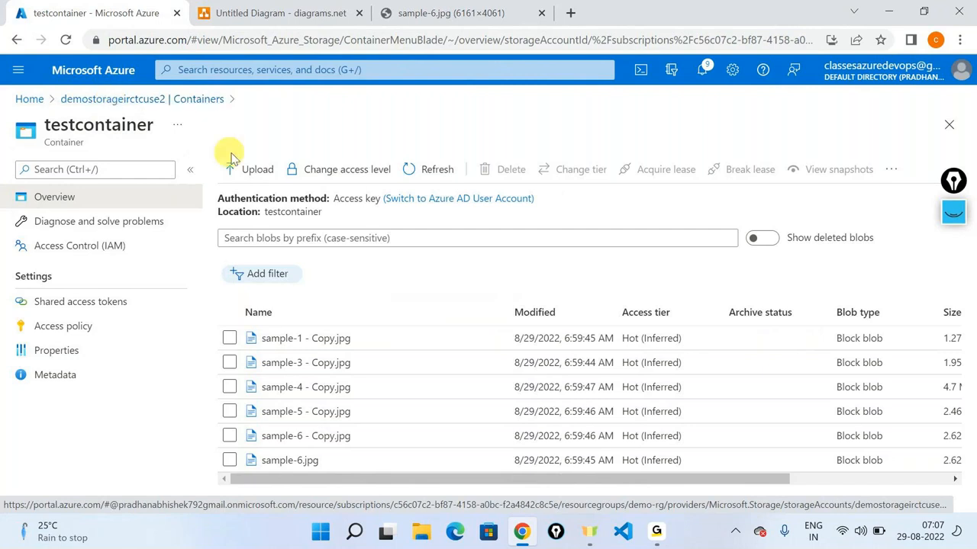
left_click(316, 168)
left_click(269, 278)
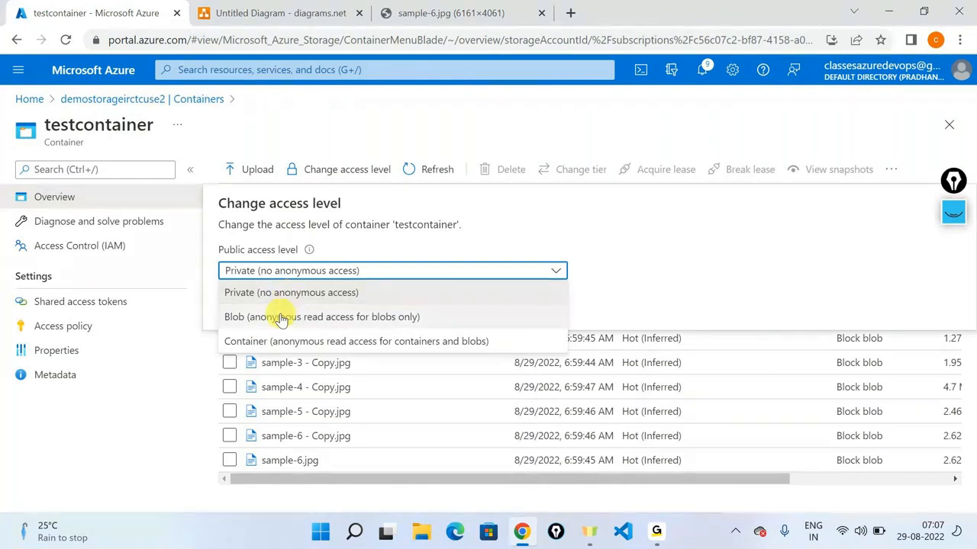
left_click(74, 394)
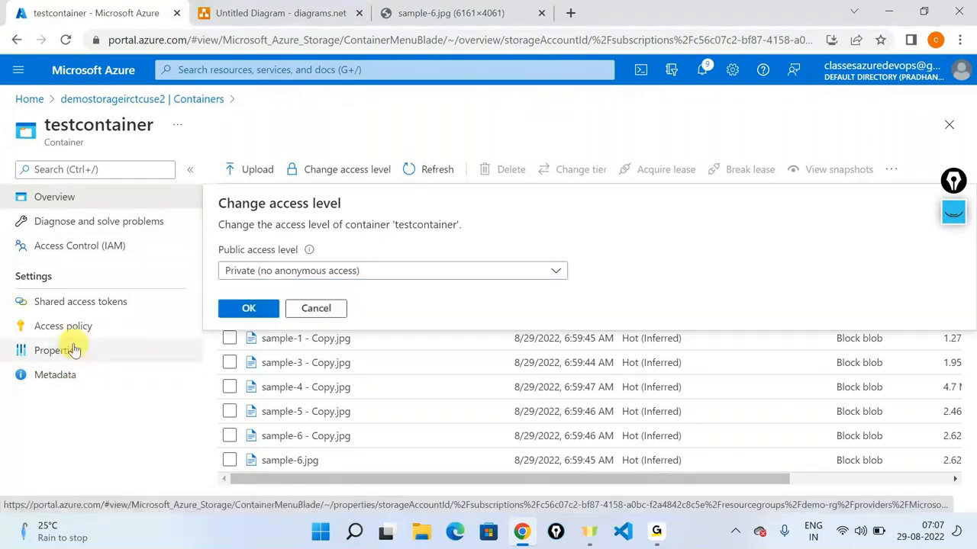
left_click(55, 375)
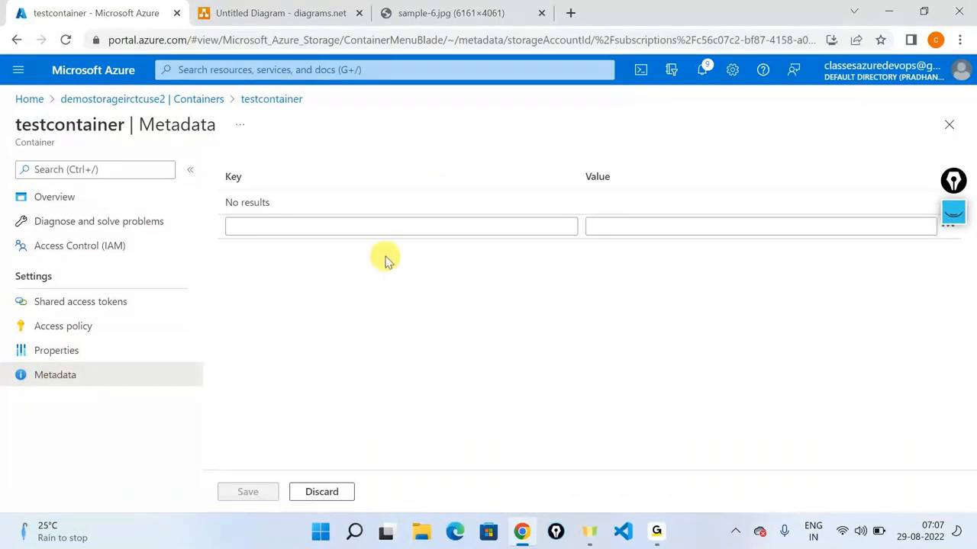
left_click(74, 200)
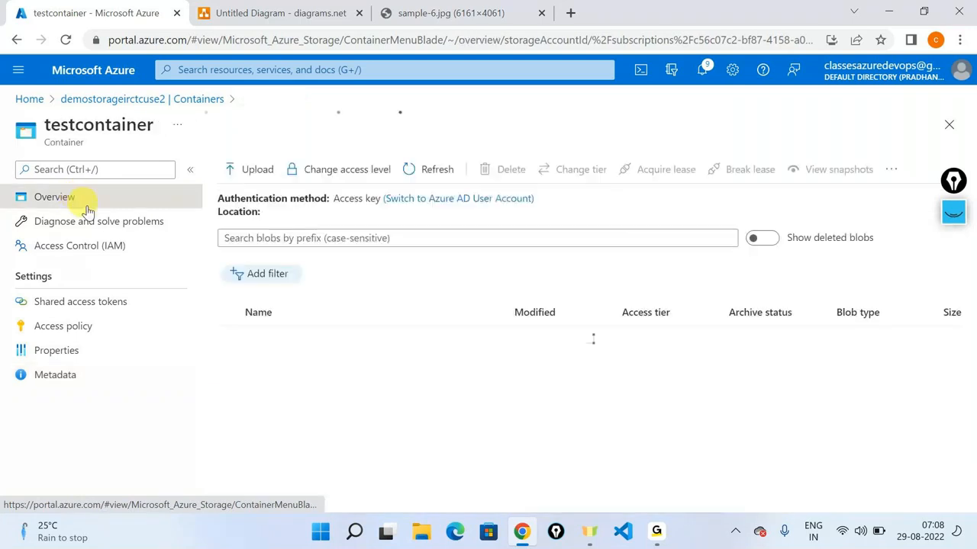
left_click(336, 170)
left_click(282, 271)
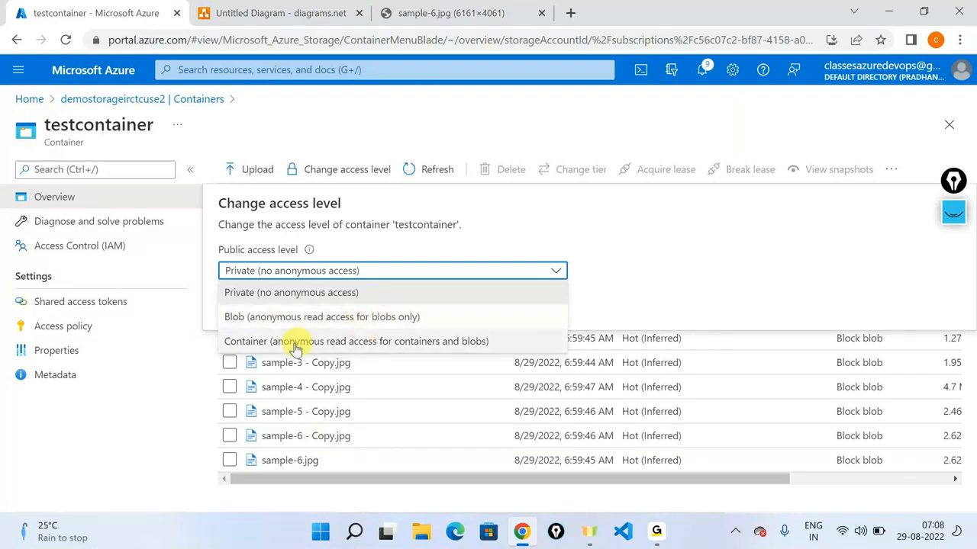
left_click(401, 361)
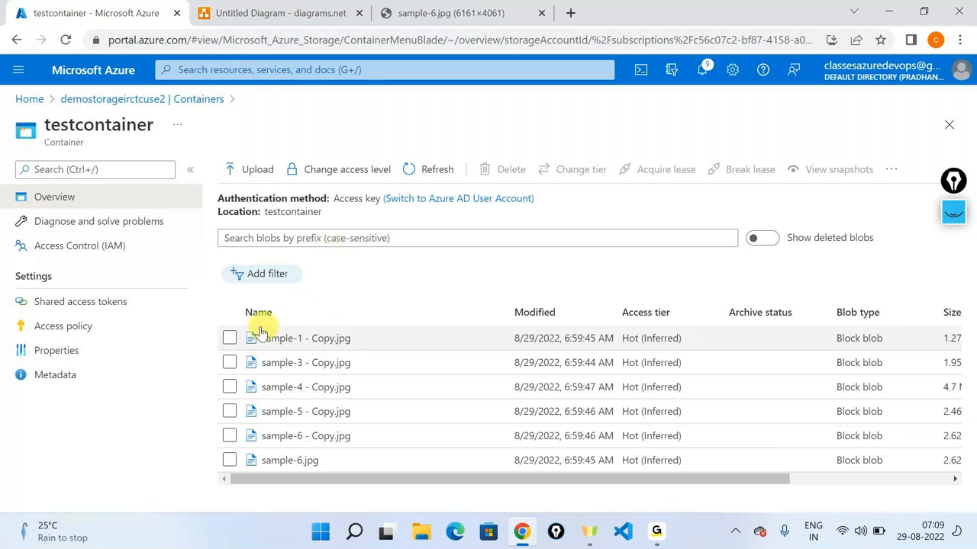
Step: Delete the five '- Copy.jpg' blobs (sample-1, 3, 4, 5, 6) from testcontainer
left_click(229, 338)
left_click(230, 363)
left_click(230, 386)
left_click(230, 411)
left_click(230, 436)
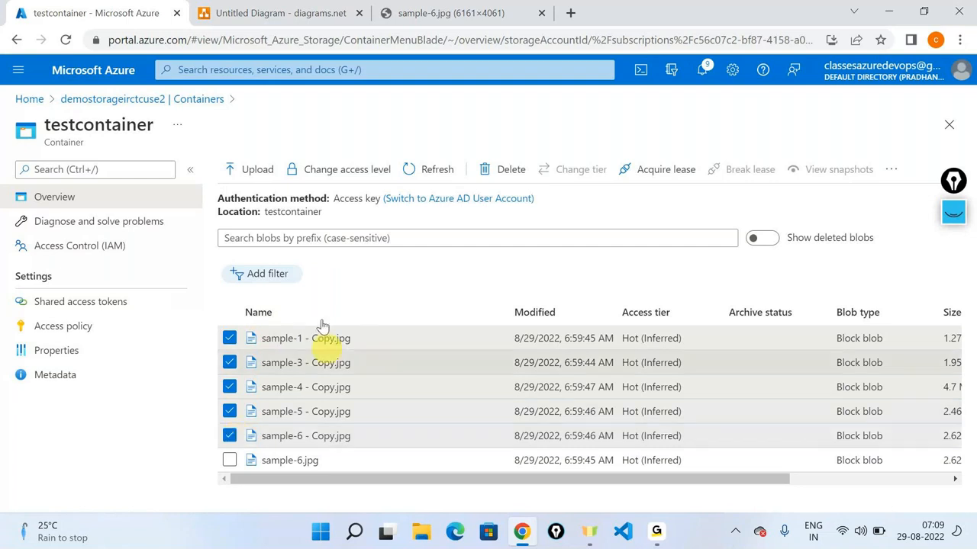
left_click(504, 168)
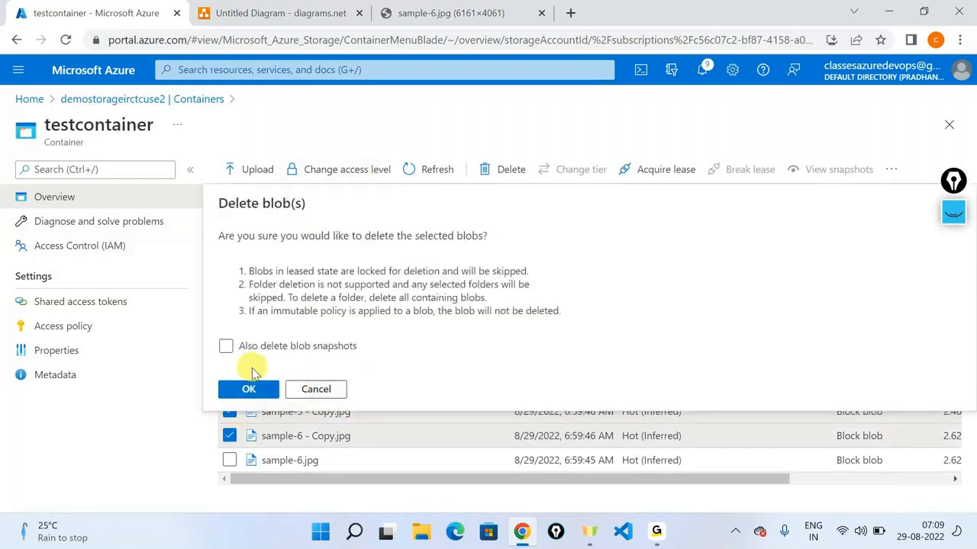
left_click(252, 389)
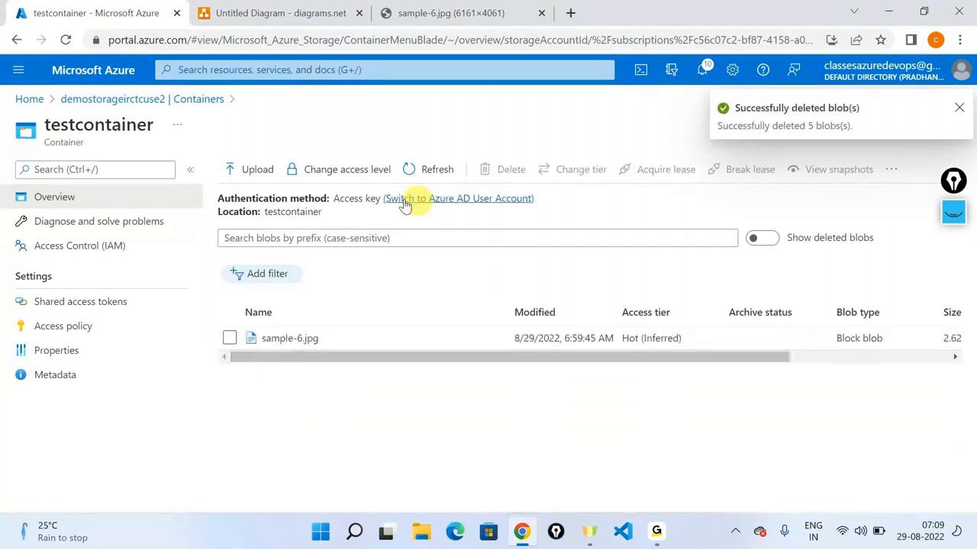
left_click(958, 109)
Step: Upload sample-1.jpg and sample-3.jpg to testcontainer
left_click(938, 168)
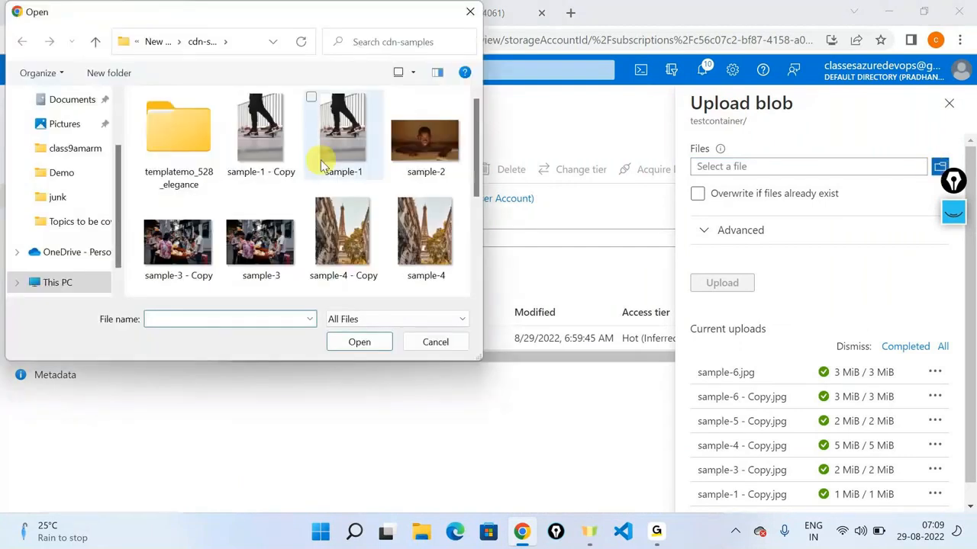
left_click(322, 165)
left_click(244, 245)
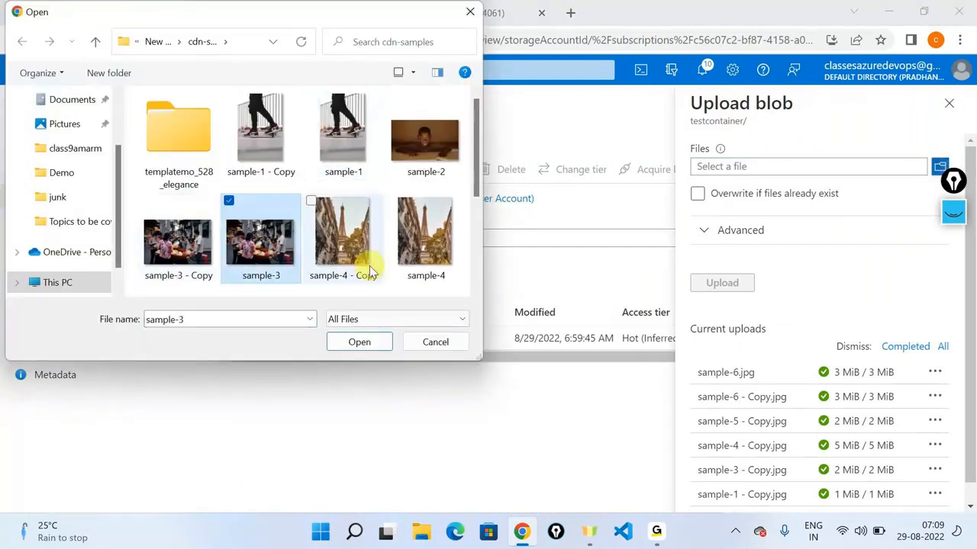
left_click(362, 145, "ctrl")
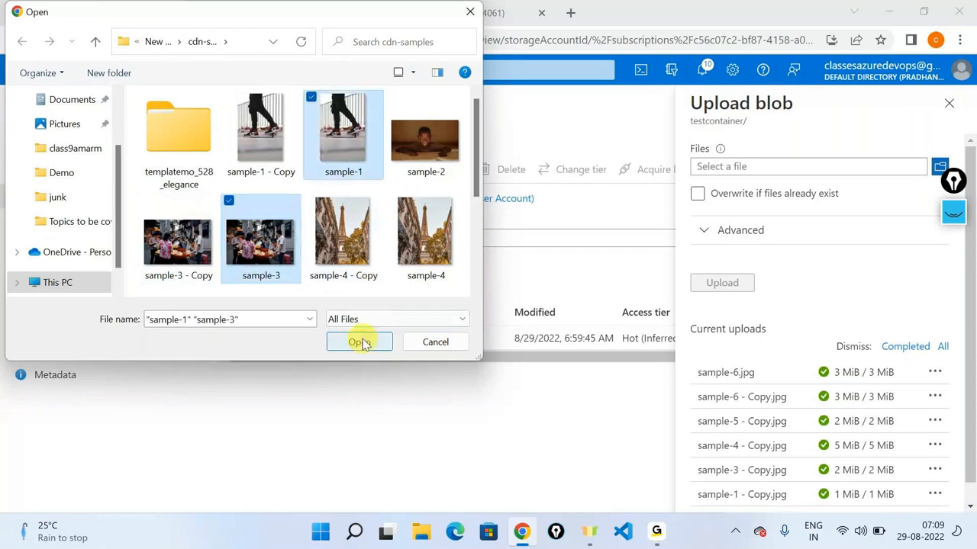
left_click(359, 342)
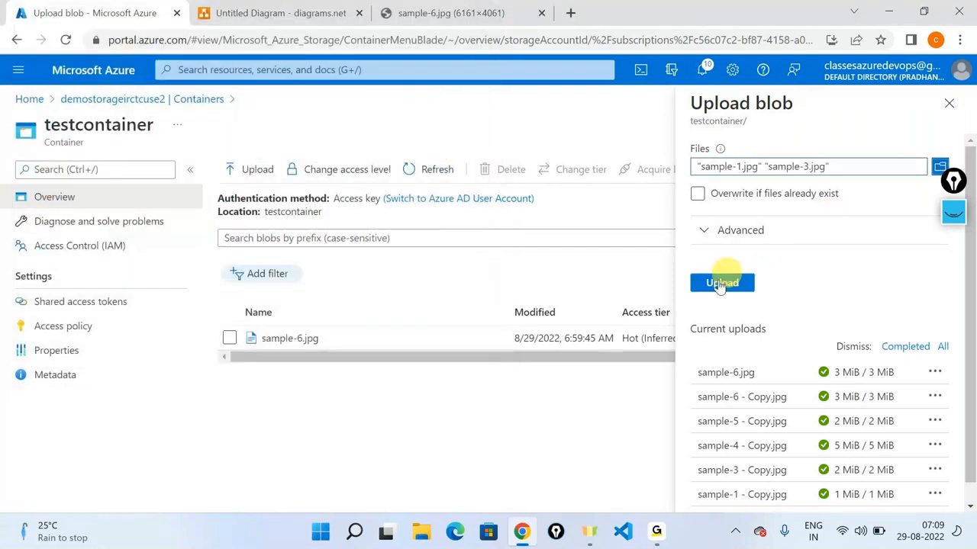
left_click(724, 281)
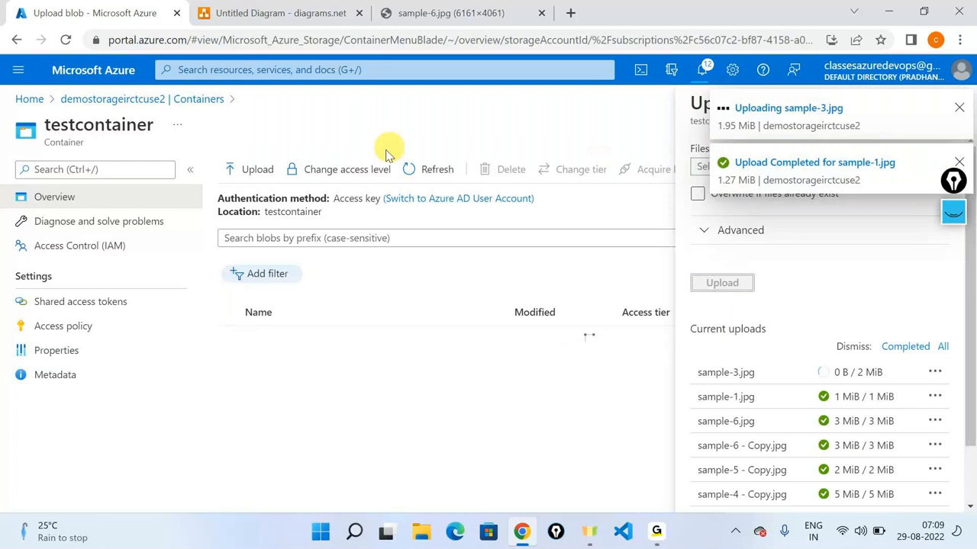
Step: Dismiss the upload notifications and review the access level options without changing them
left_click(370, 167)
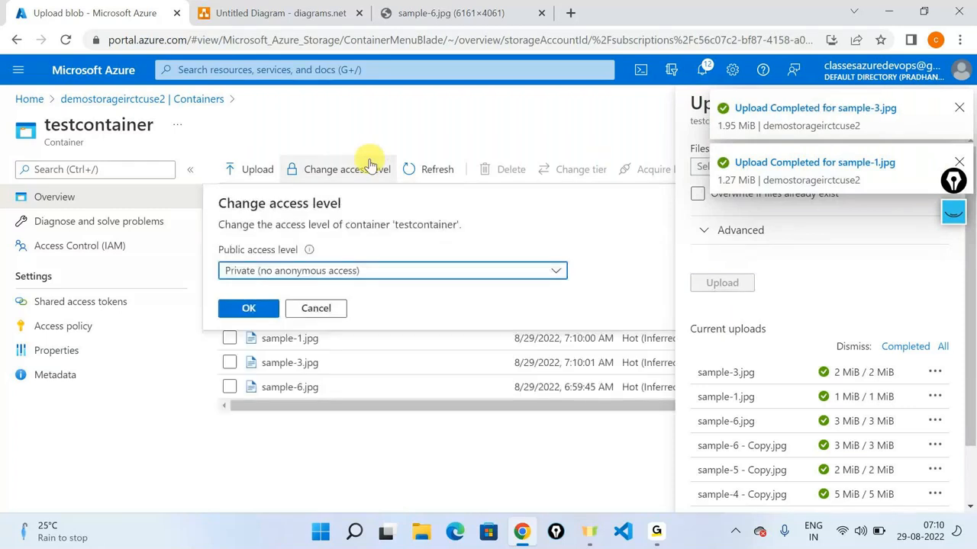
left_click(370, 166)
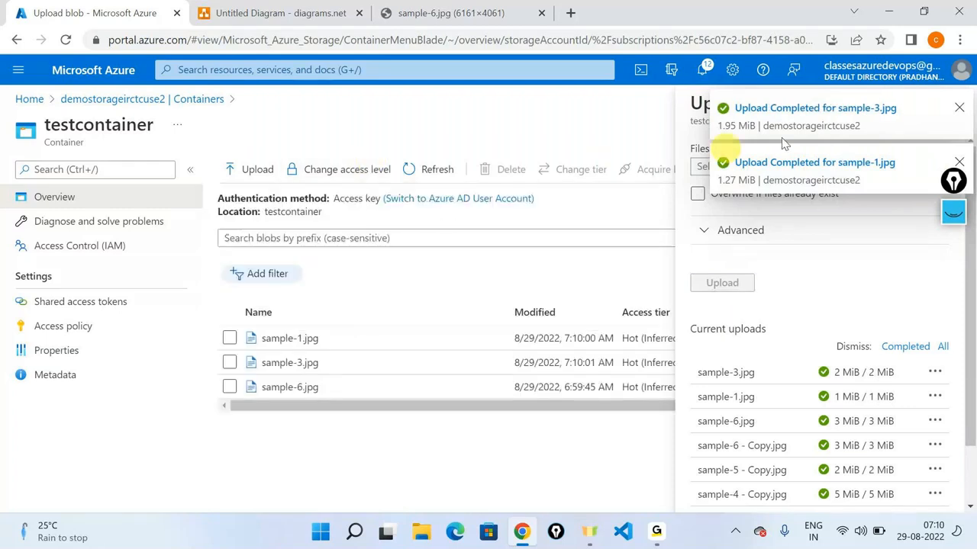
left_click(960, 106)
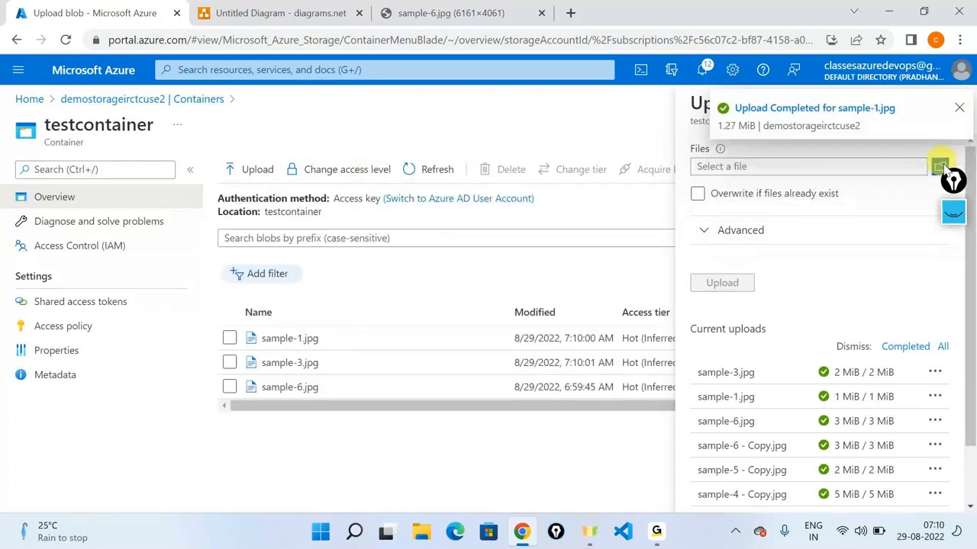
left_click(958, 107)
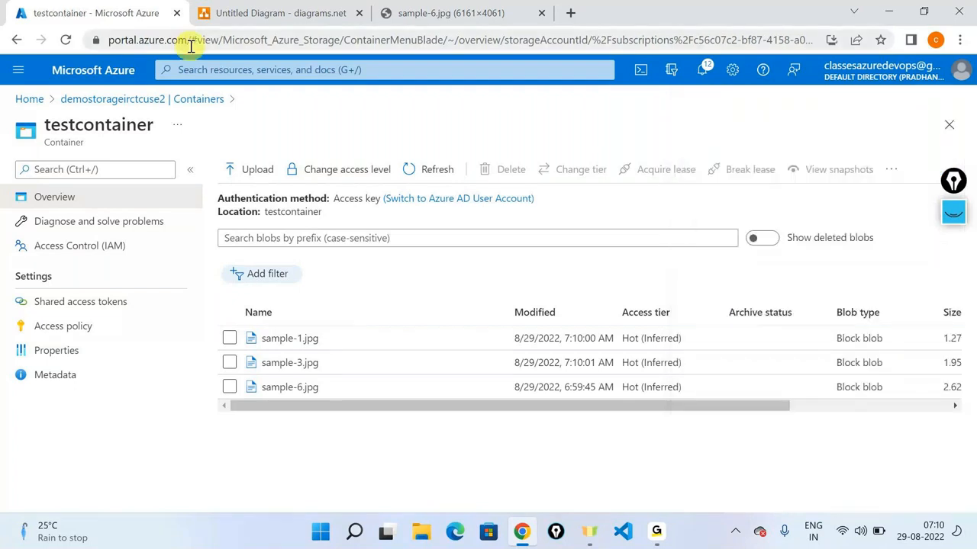
left_click(319, 171)
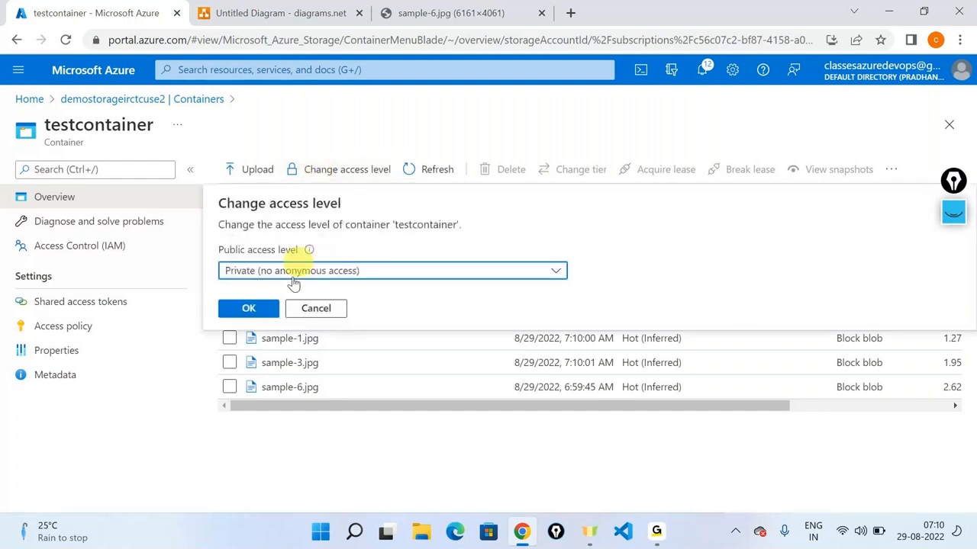
left_click(294, 276)
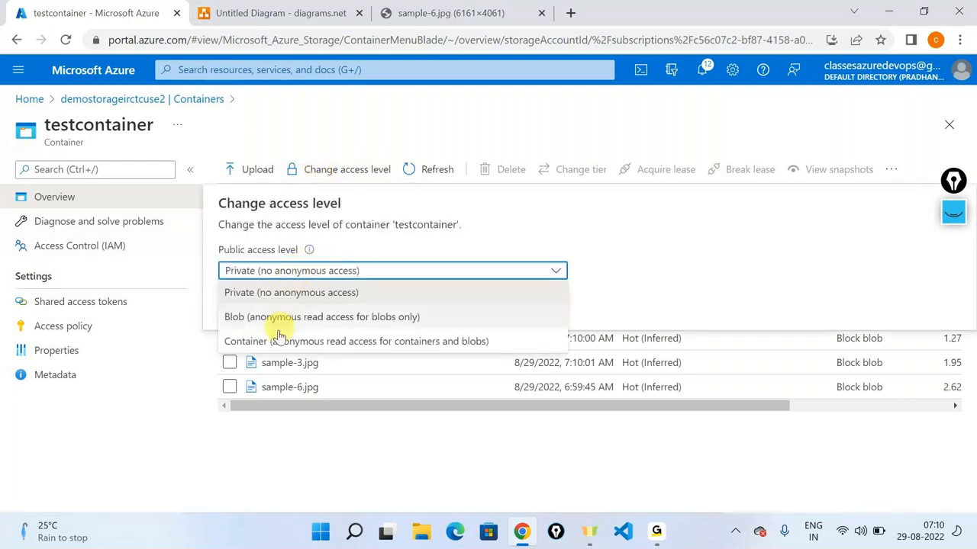
left_click(341, 473)
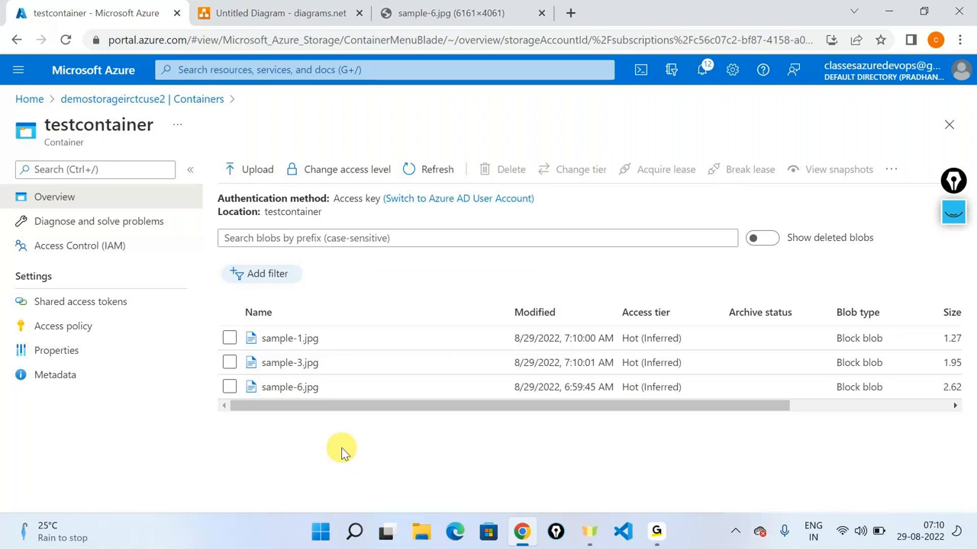
Step: Copy sample-1.jpg's blob URL and paste it into a new Notepad window launched via Run
left_click(283, 339)
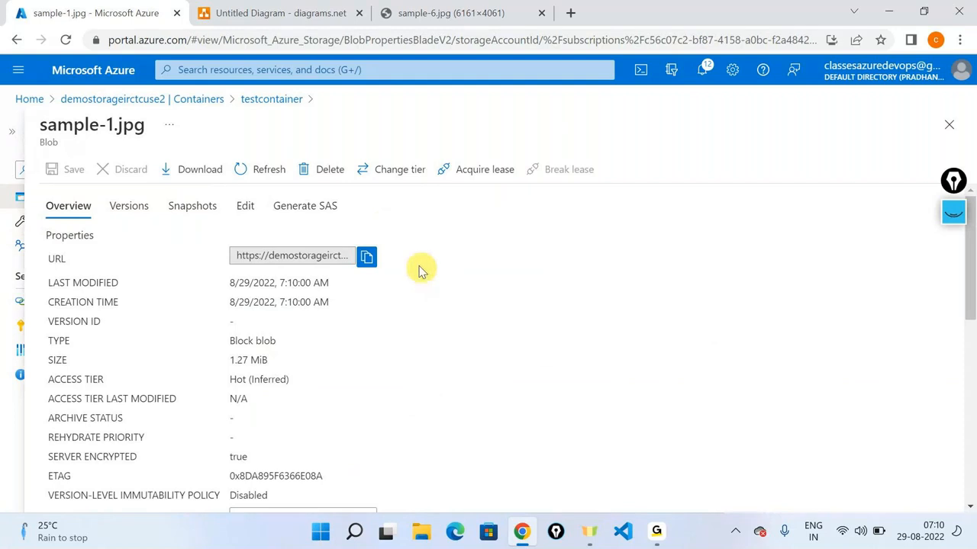
left_click(367, 257)
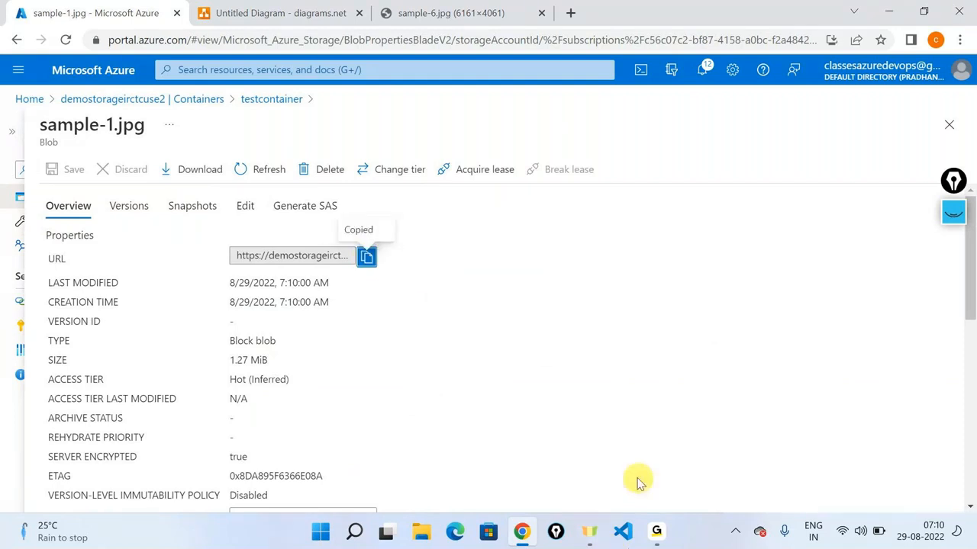
key("super+r")
key("Return")
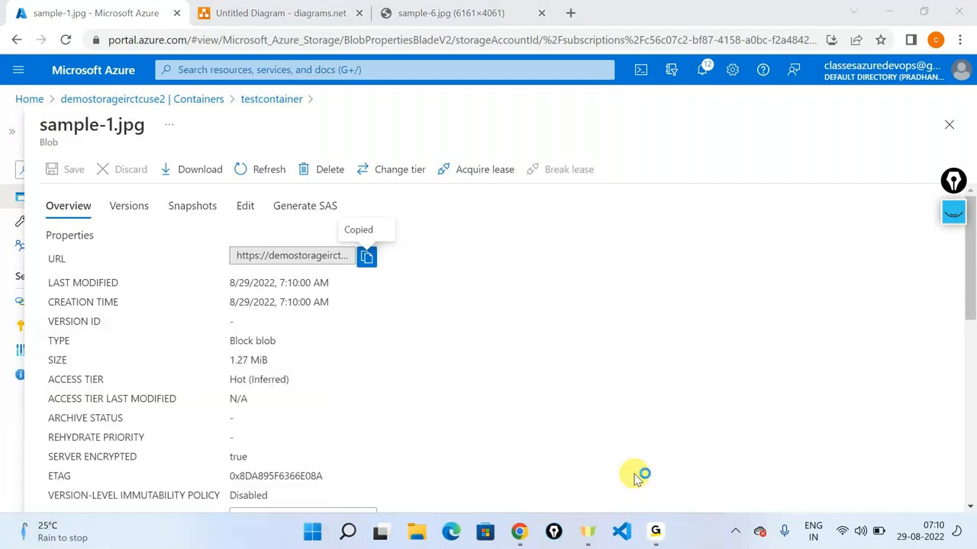
key("ctrl+v")
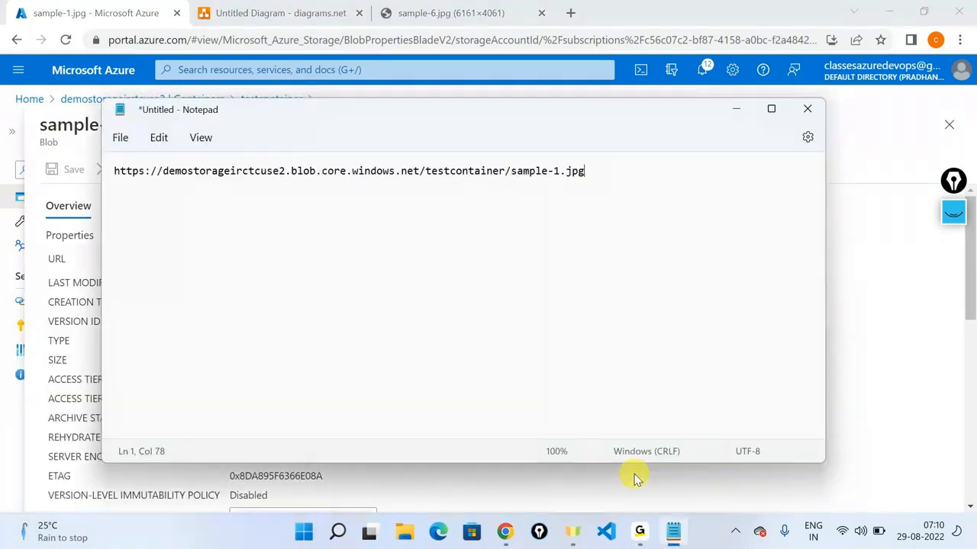
Step: Maximize Notepad, highlight the URL's storage host, testcontainer and sample blob name, then minimize it
left_click(769, 110)
scroll(768, 111, "up", 5)
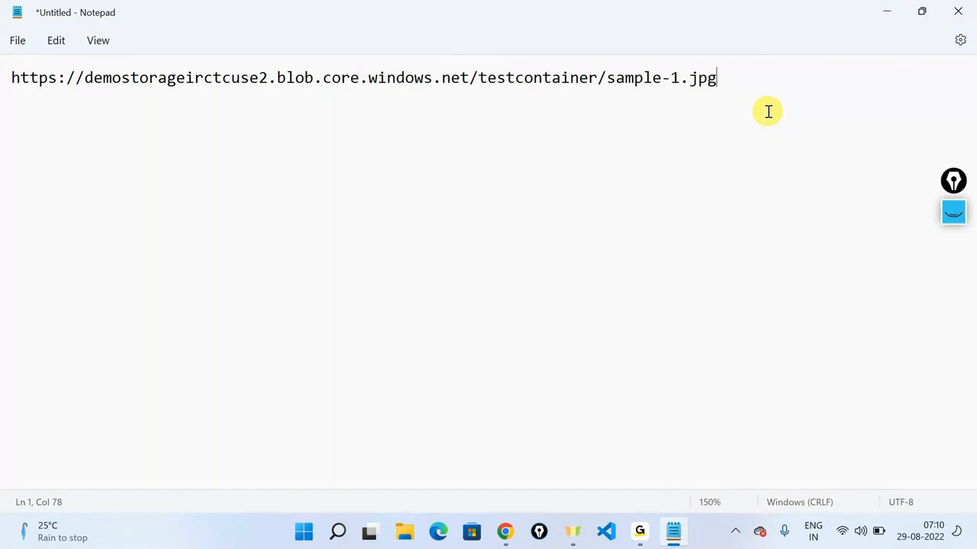
left_click_drag(468, 76, 3, 36)
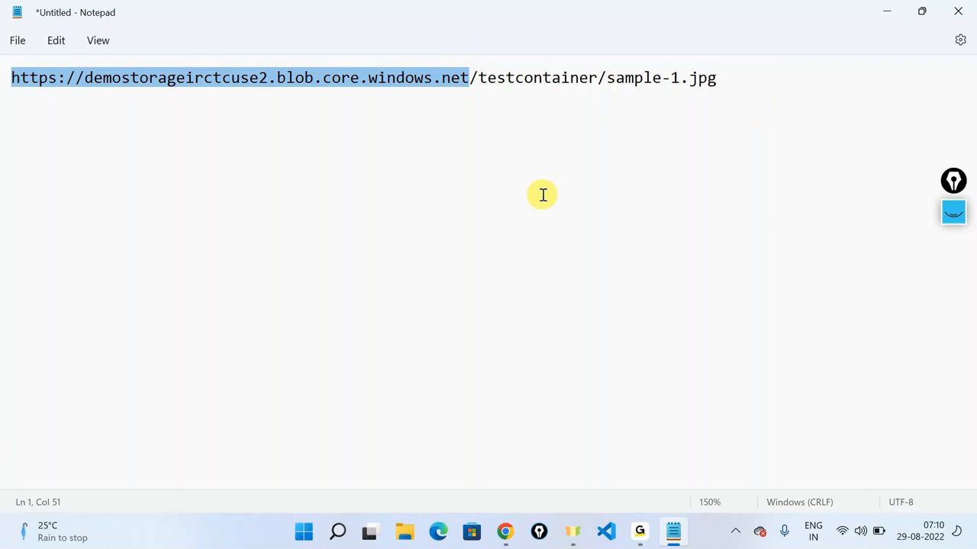
double_click(517, 79)
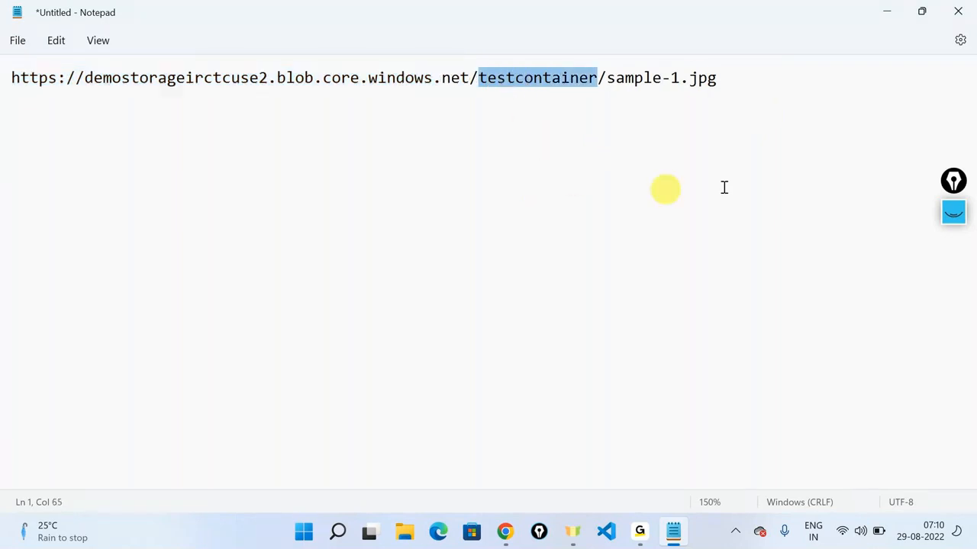
double_click(626, 80)
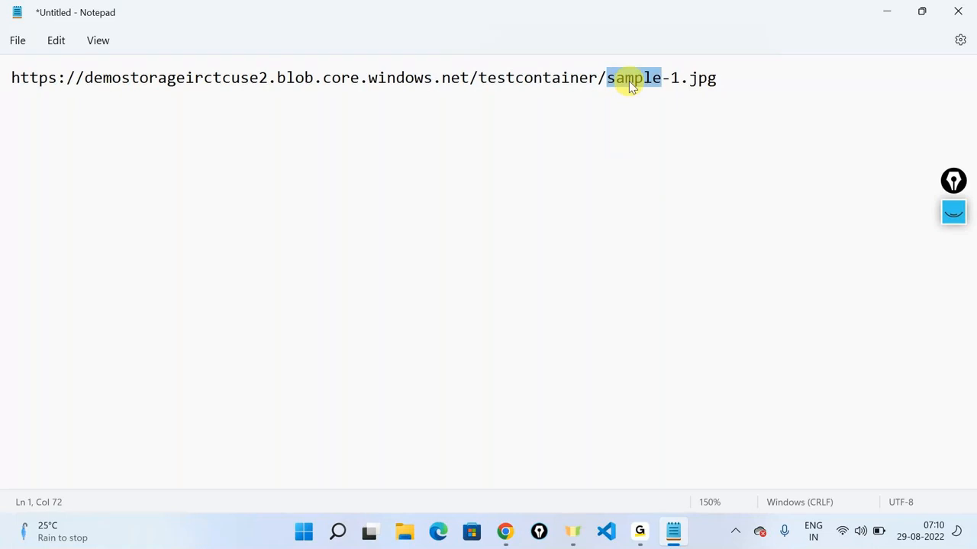
key("End")
left_click(891, 12)
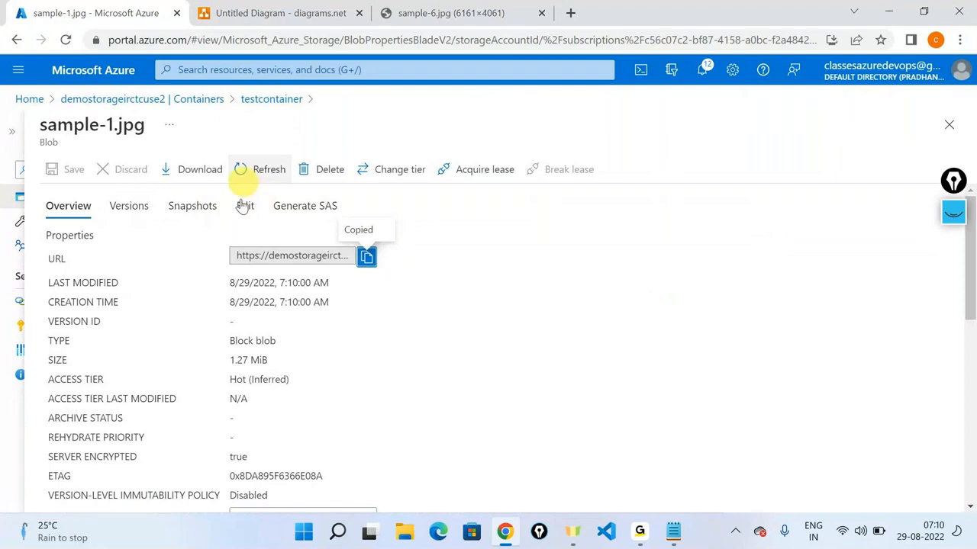
Step: Open sample-1.jpg's Generate SAS page and review the Account key, Key 1, Read permission and expiry fields
left_click(298, 220)
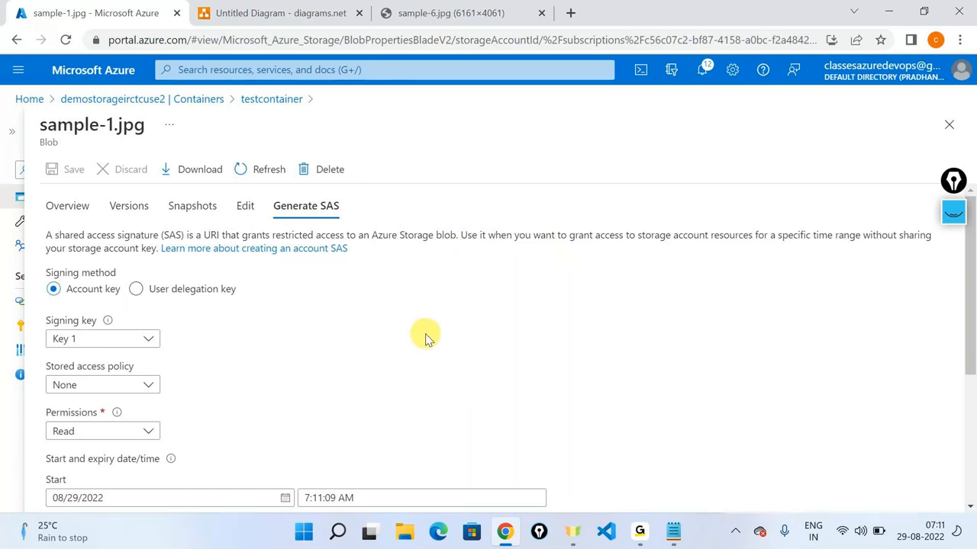
scroll(354, 349, "down", 1)
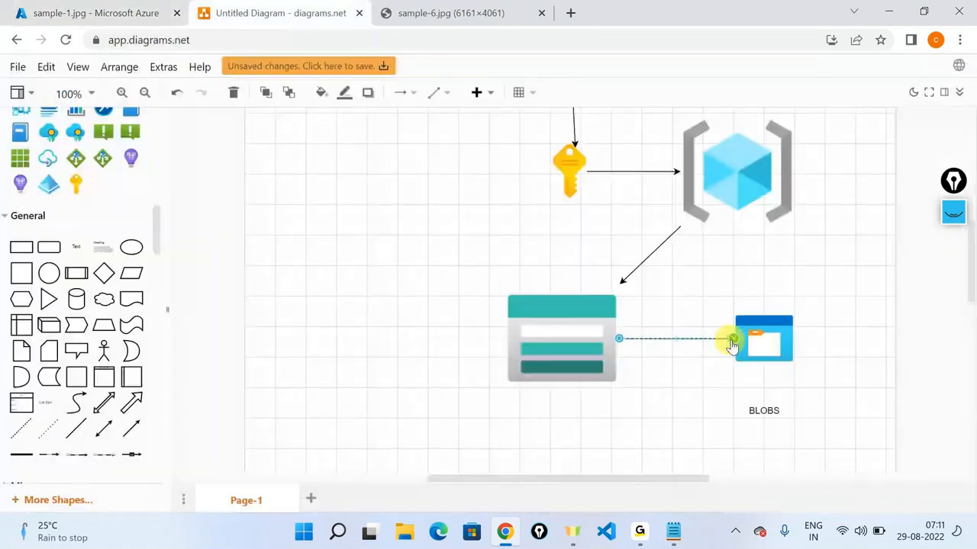
Step: Attach the diagram connector to the BLOBS shape, then go to the Azure portal home page
left_click_drag(731, 345, 733, 340)
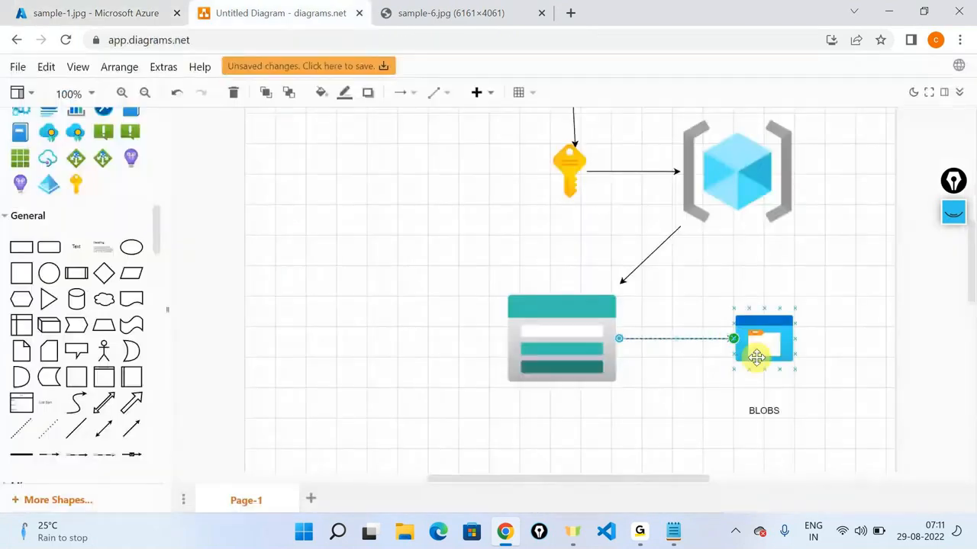
left_click(485, 6)
left_click(396, 40)
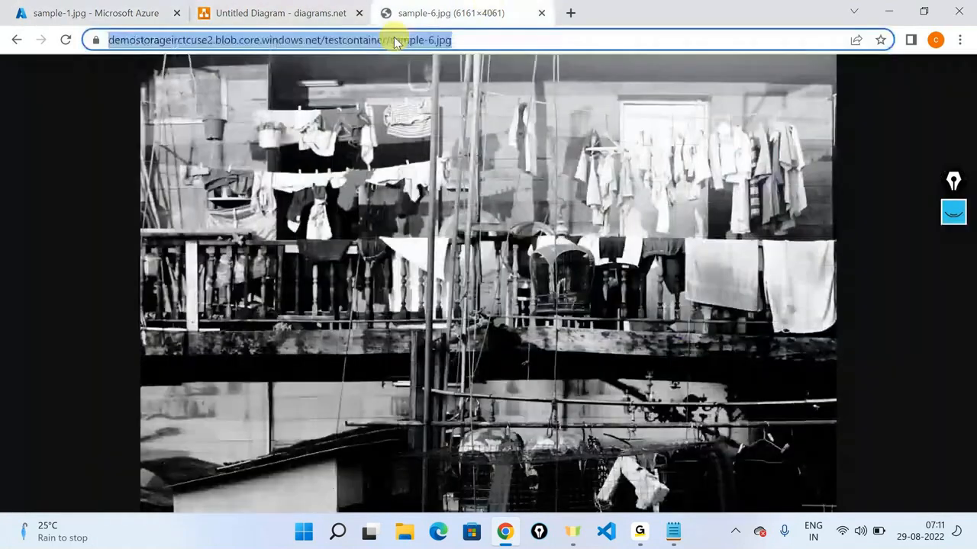
type("portal.azure.com/#home")
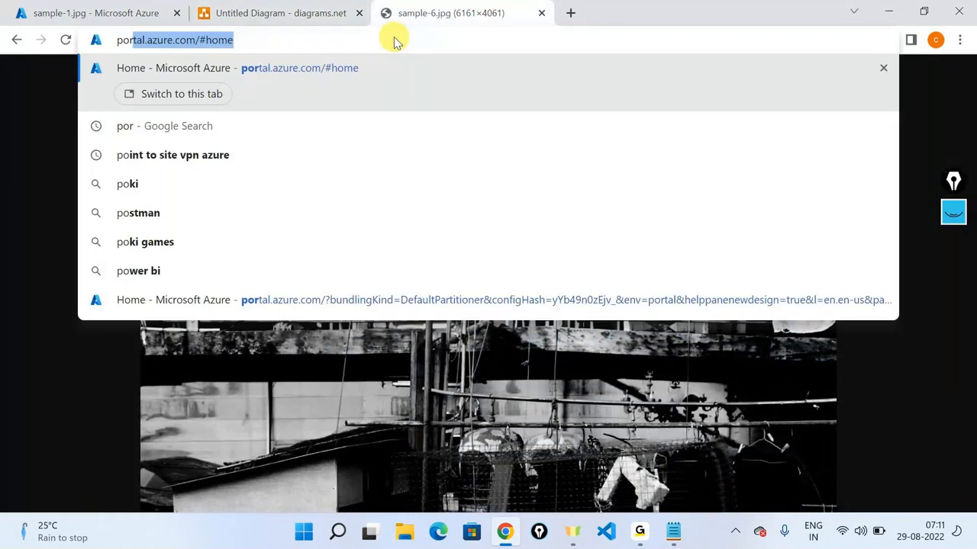
key("Return")
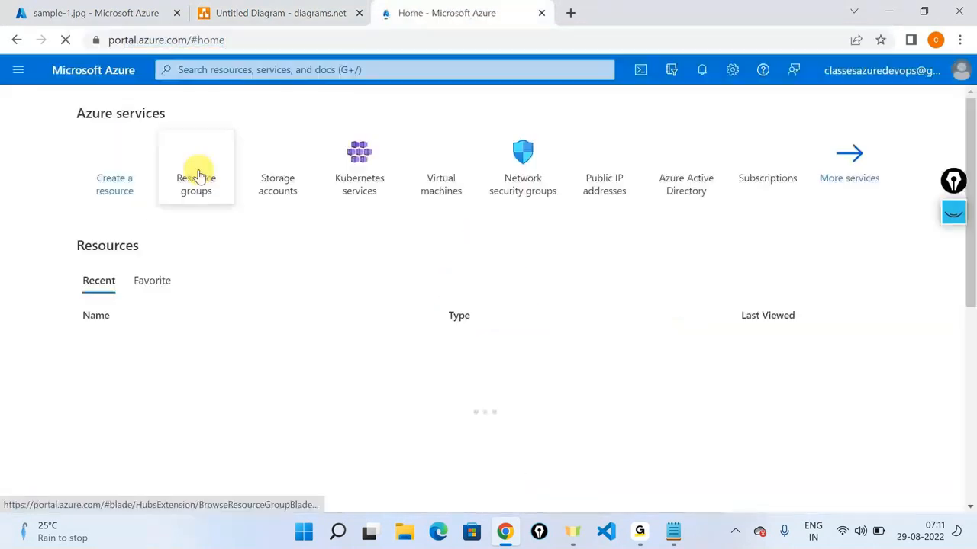
Step: From the Storage accounts list, dismiss the credit notice and start a new storage account
left_click(286, 157)
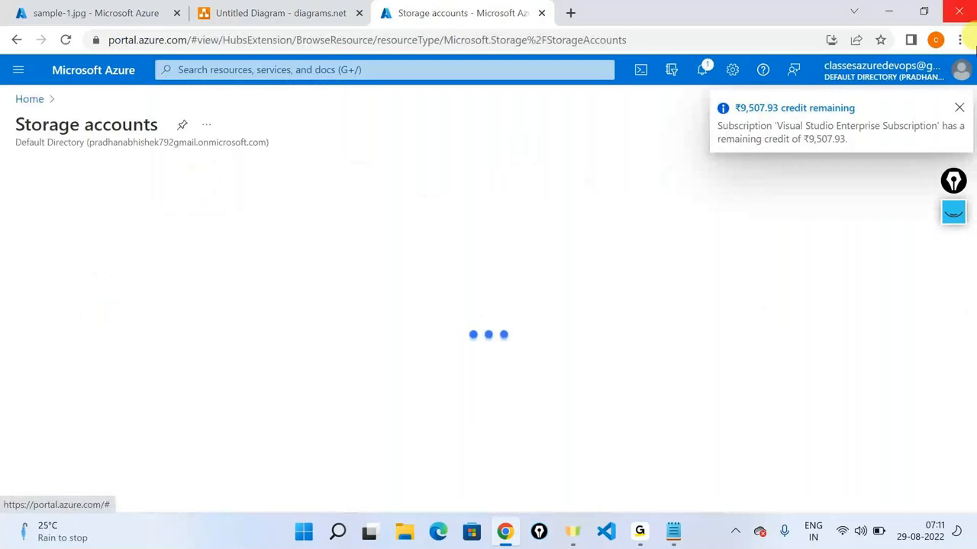
left_click(960, 107)
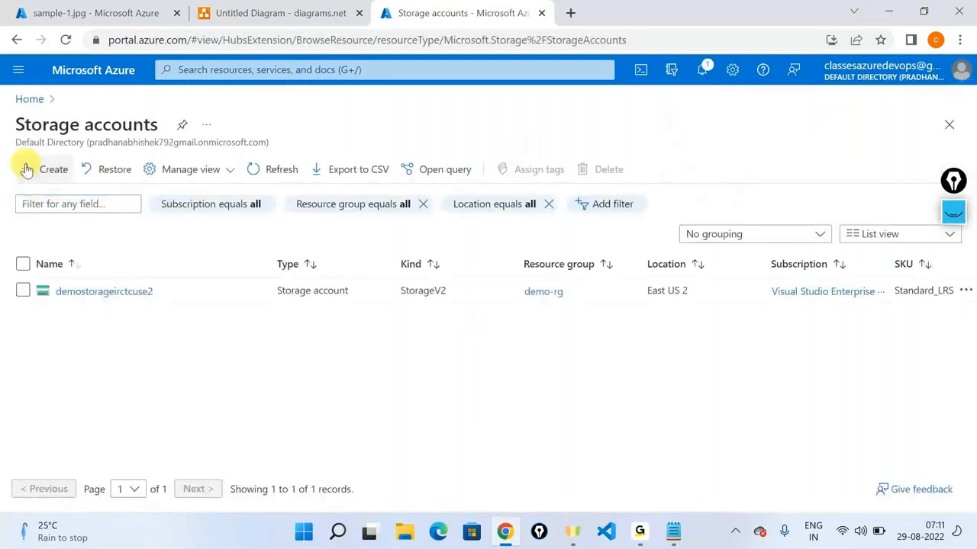
left_click(27, 169)
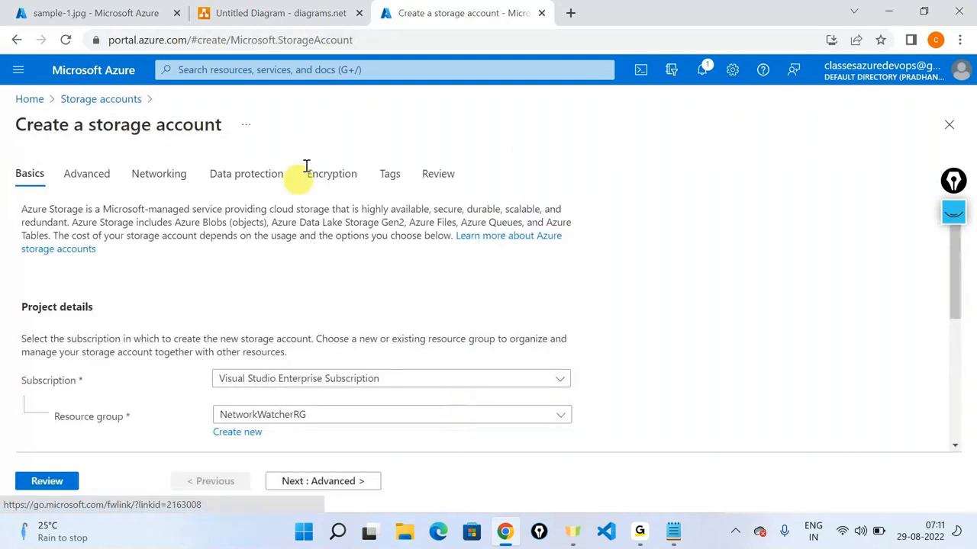
Step: On the Encryption tab, annotate the Microsoft-managed and customer-managed key options, then clear the marks
left_click(326, 173)
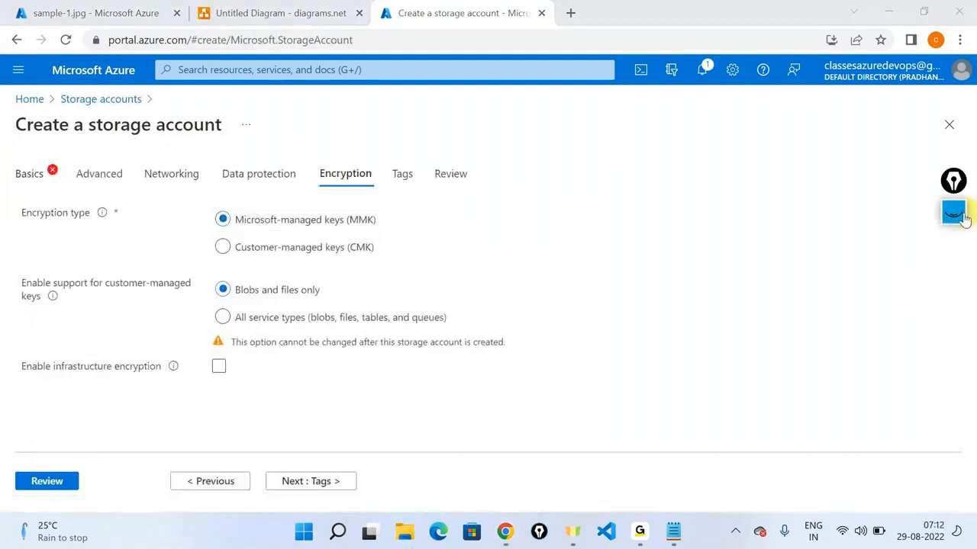
mouse_move(971, 219)
left_click(954, 259)
mouse_move(337, 109)
left_mouse_down()
mouse_move(352, 155)
mouse_move(358, 136)
left_mouse_up()
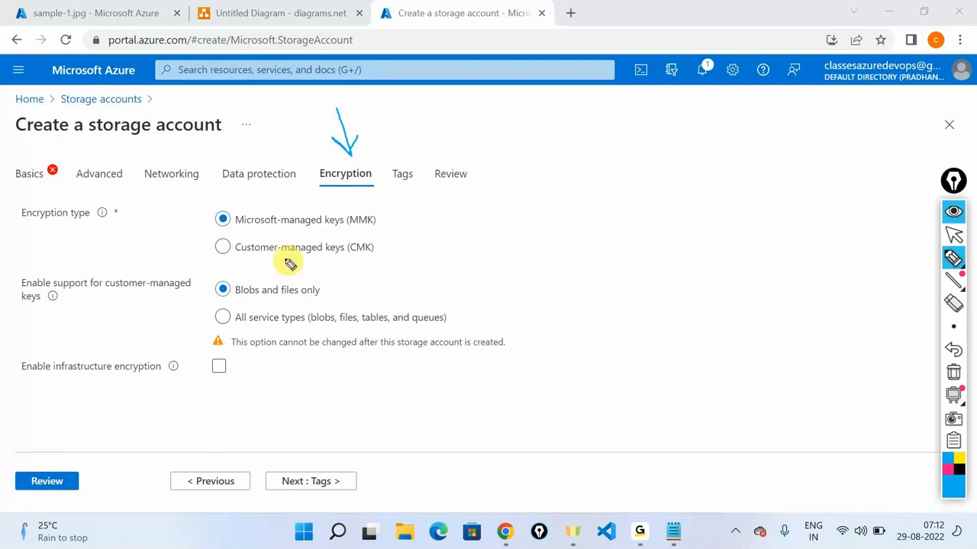
mouse_move(238, 229)
left_mouse_down()
mouse_move(273, 233)
mouse_move(221, 183)
mouse_move(202, 202)
left_mouse_up()
left_click_drag(240, 273, 382, 262)
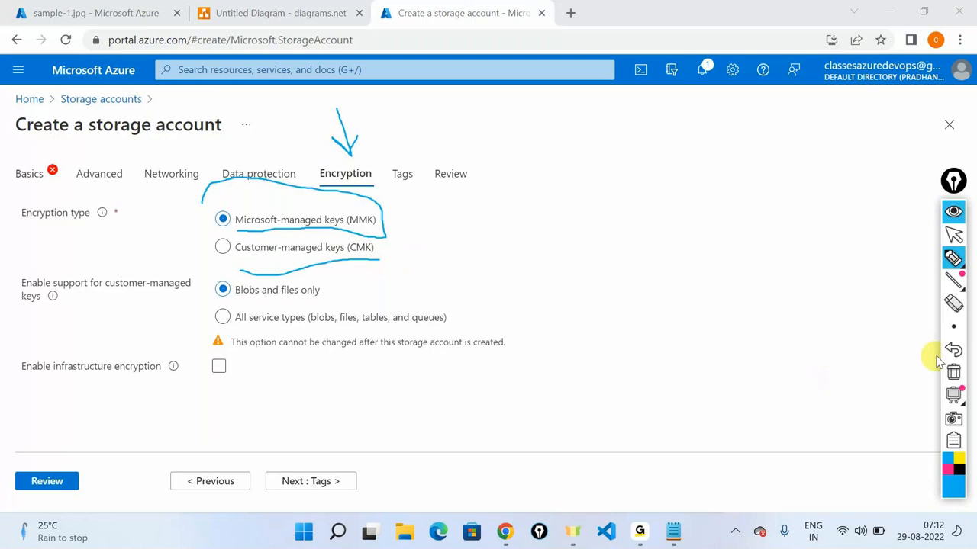
left_click(953, 372)
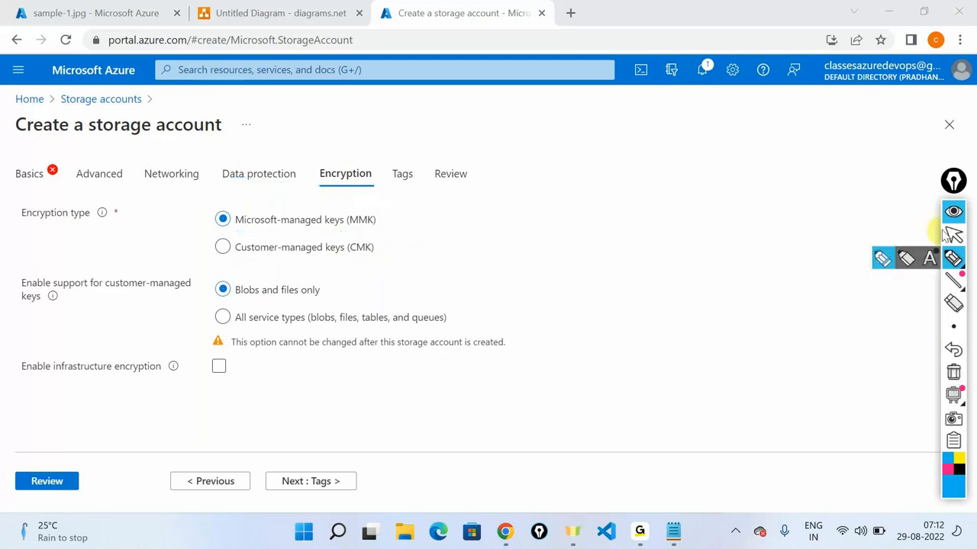
left_click(953, 235)
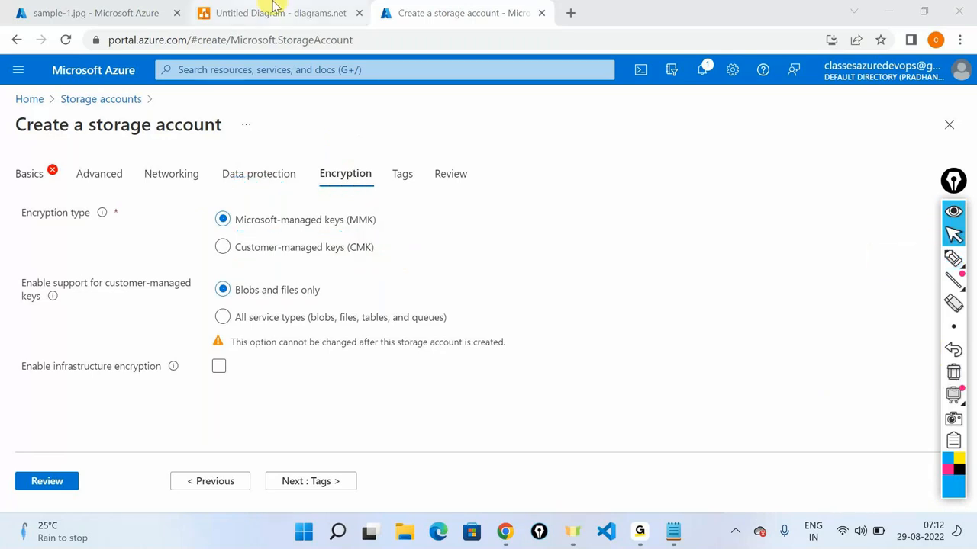
Step: Bring the diagrams.net diagram back to the front after a brief look at the form
left_click(281, 13)
left_click(456, 16)
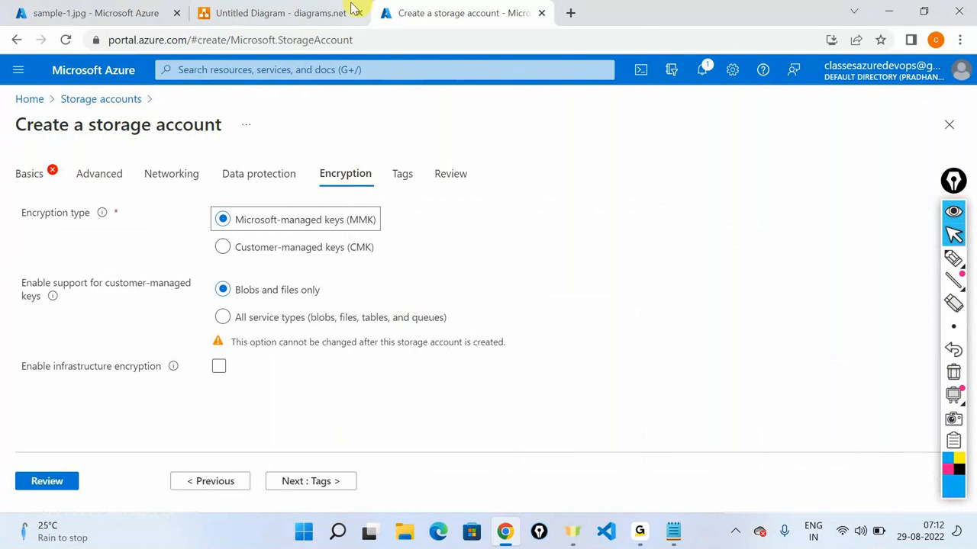
left_click(276, 13)
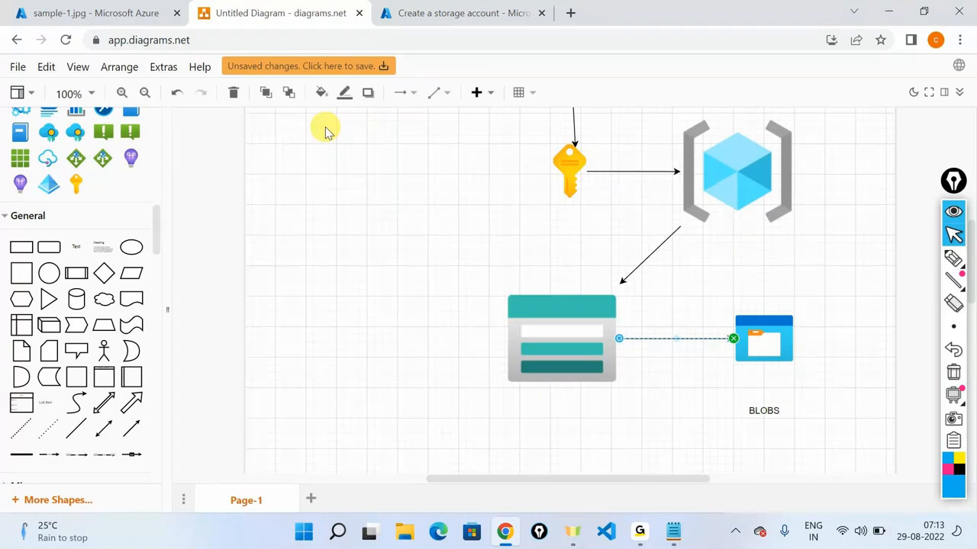
Step: Select the storage account shape in the diagram, then return to sample-1.jpg's SAS settings in Azure
left_click(561, 319)
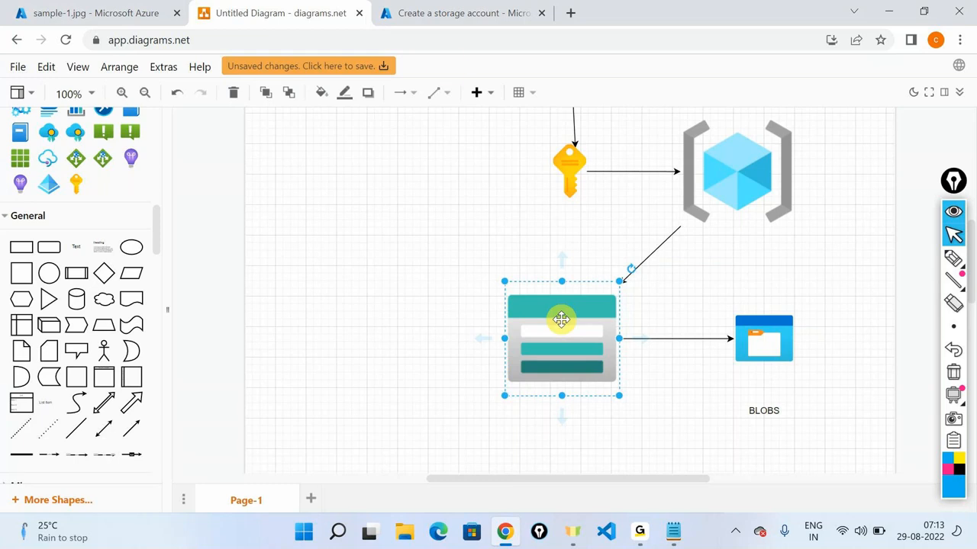
left_click(50, 8)
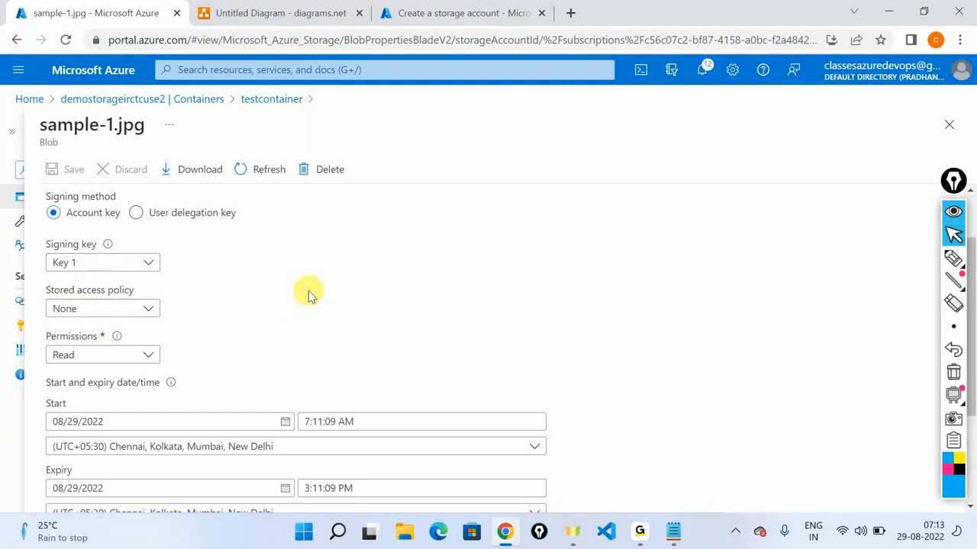
Step: Leave the SAS permissions set to Read only
scroll(190, 246, "down", 2)
scroll(193, 267, "up", 1)
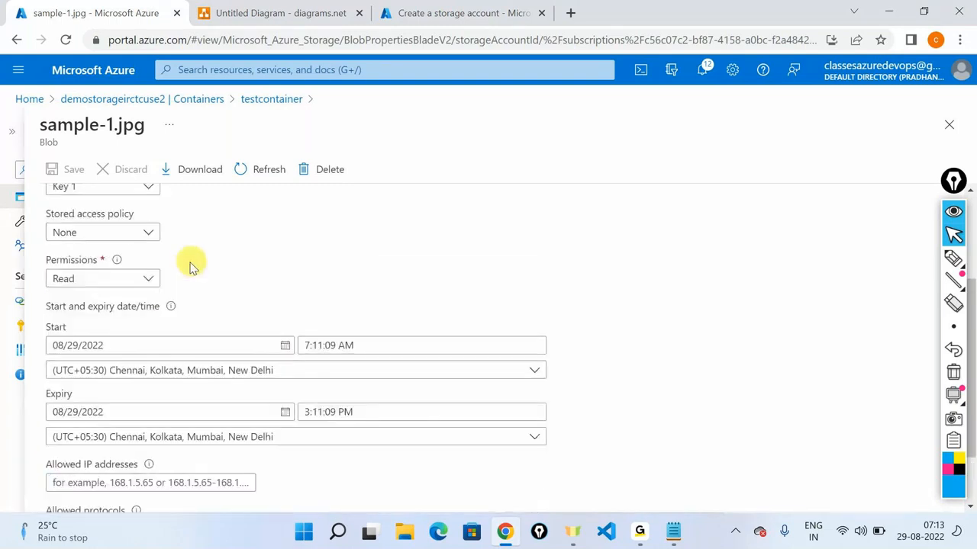
left_click(149, 278)
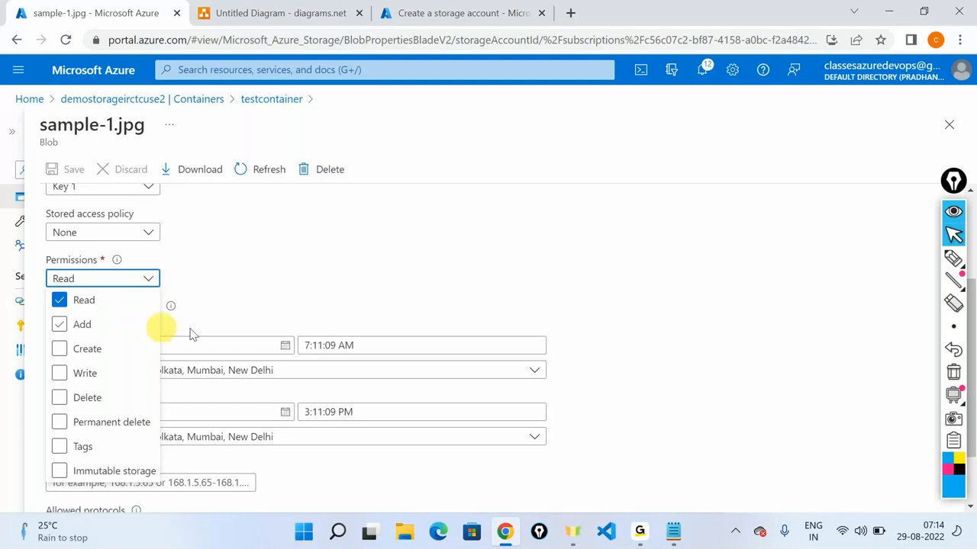
left_click(345, 299)
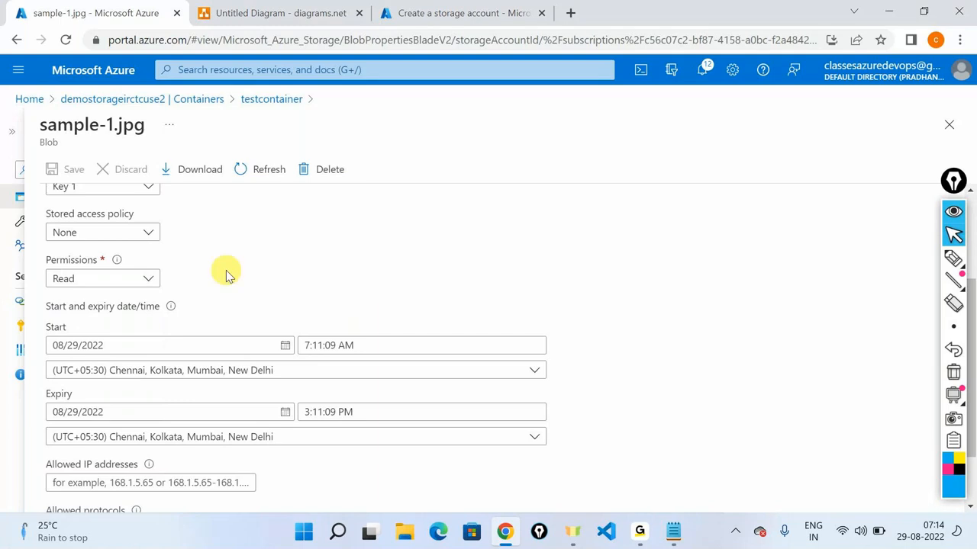
Step: Set the SAS expiry to 08/30/2022 at 7:11:09 AM
scroll(225, 272, "down", 1)
scroll(92, 252, "down", 1)
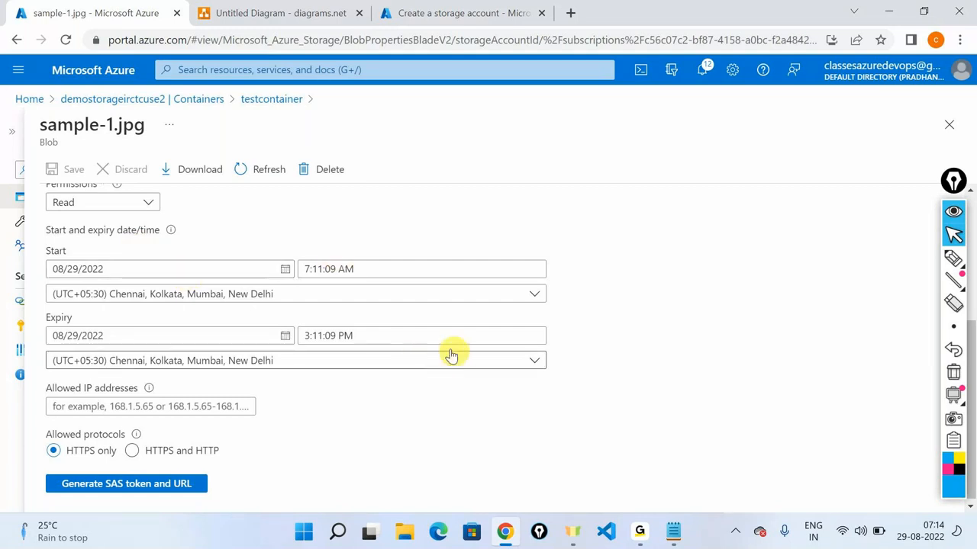
left_click(428, 336)
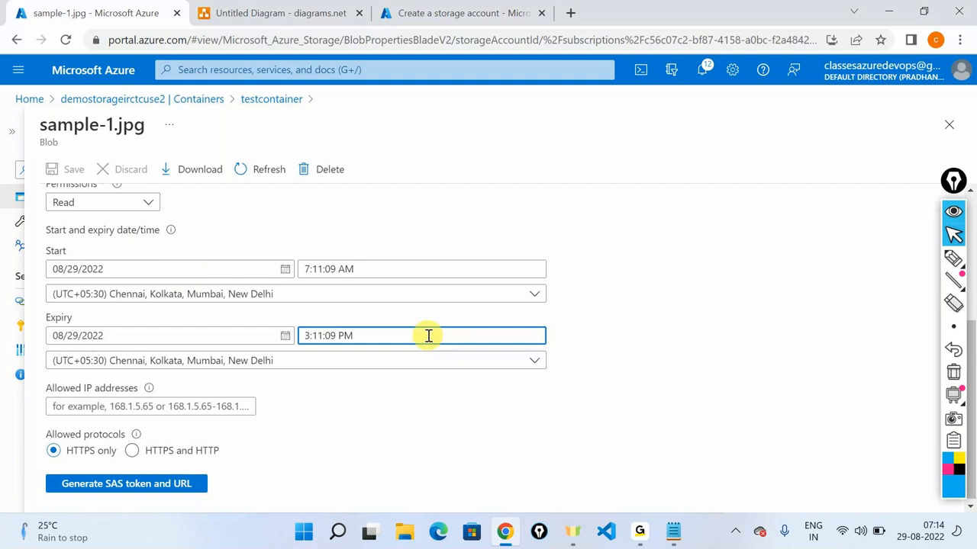
left_click(286, 340)
left_click(285, 341)
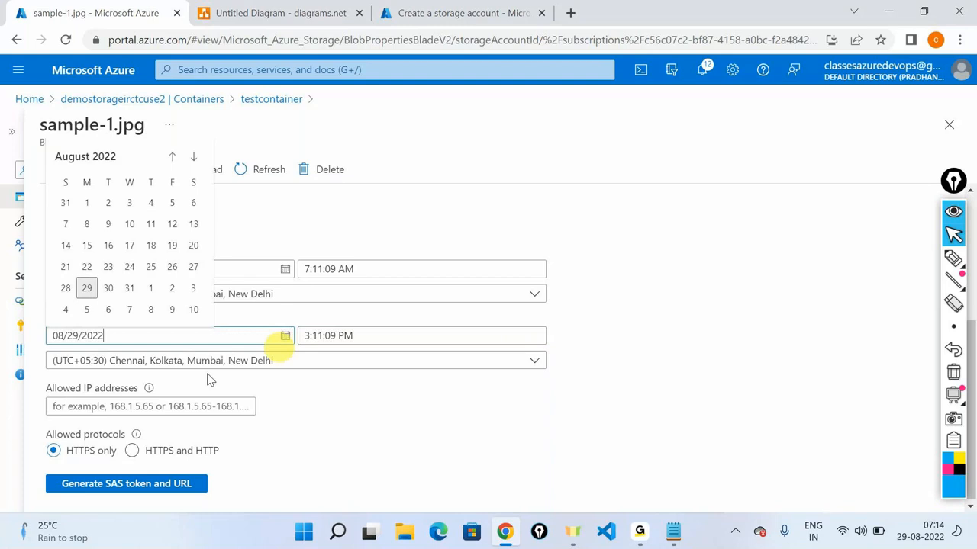
left_click(109, 288)
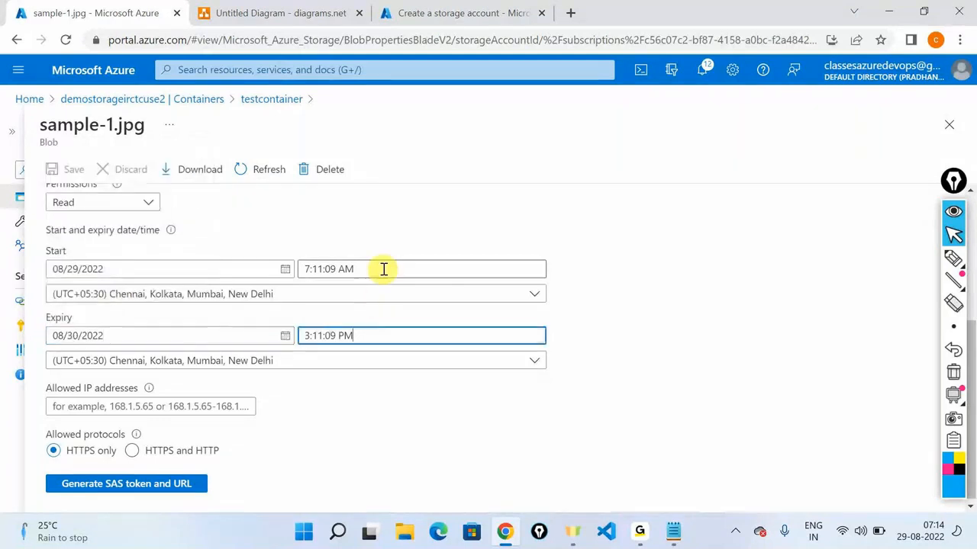
left_click(290, 341)
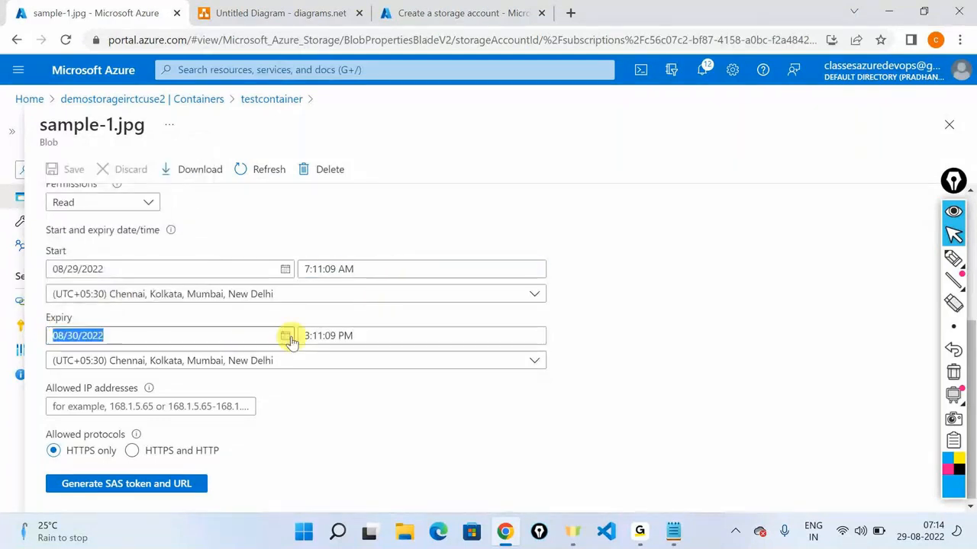
triple_click(381, 336)
type("7:11:09 AM")
left_click(580, 320)
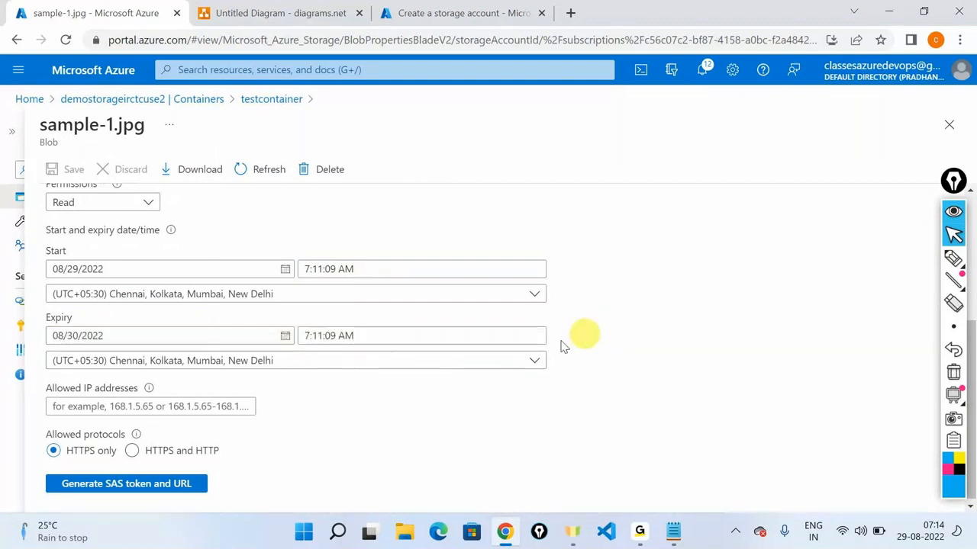
Step: Generate the blob SAS token and URL for sample-1.jpg
scroll(389, 343, "down", 1)
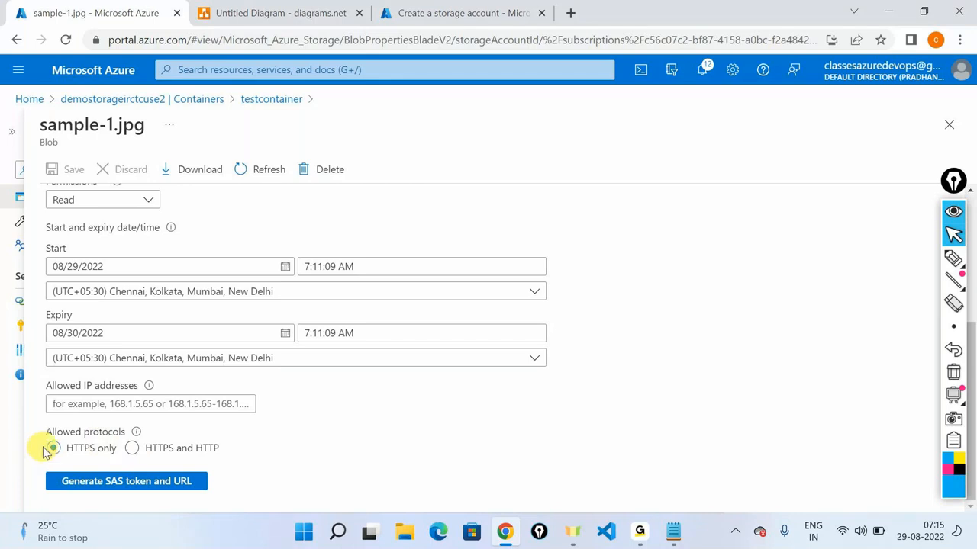
left_click(92, 487)
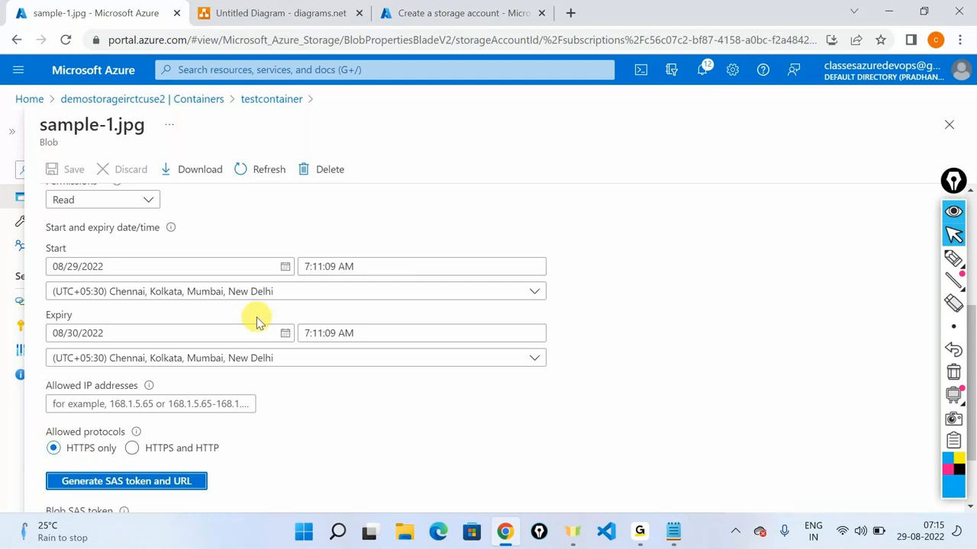
scroll(256, 322, "down", 1)
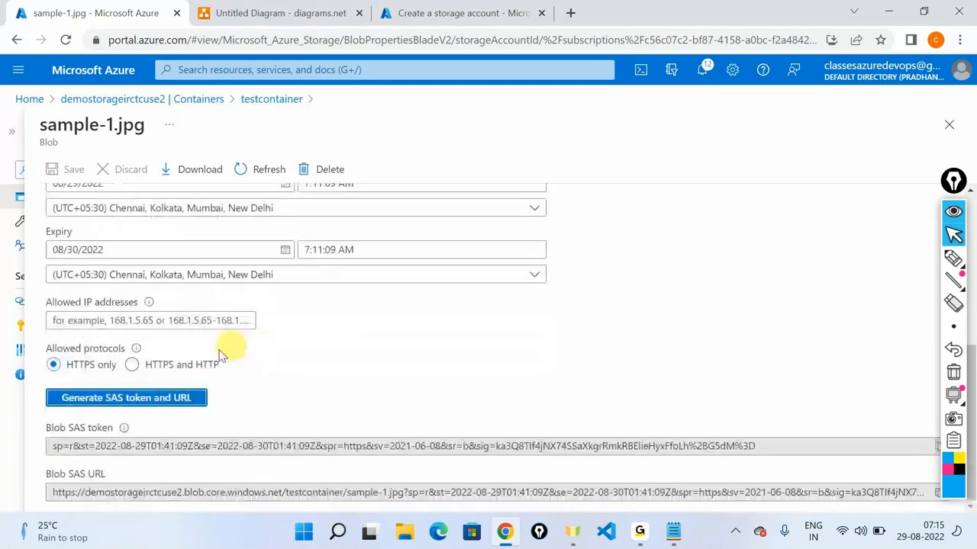
Step: Copy sample-1.jpg's generated Blob SAS URL and bring Notepad forward
left_click(143, 317)
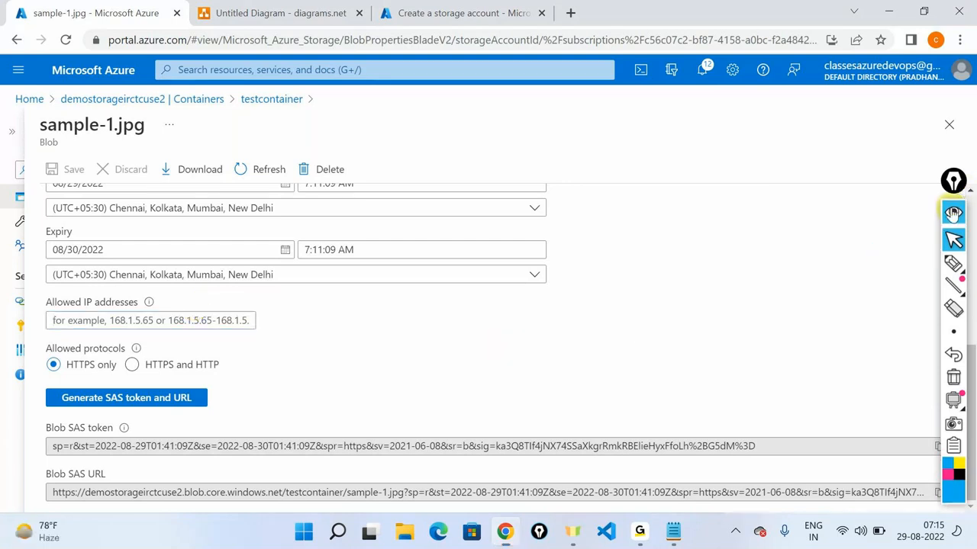
left_click(953, 183)
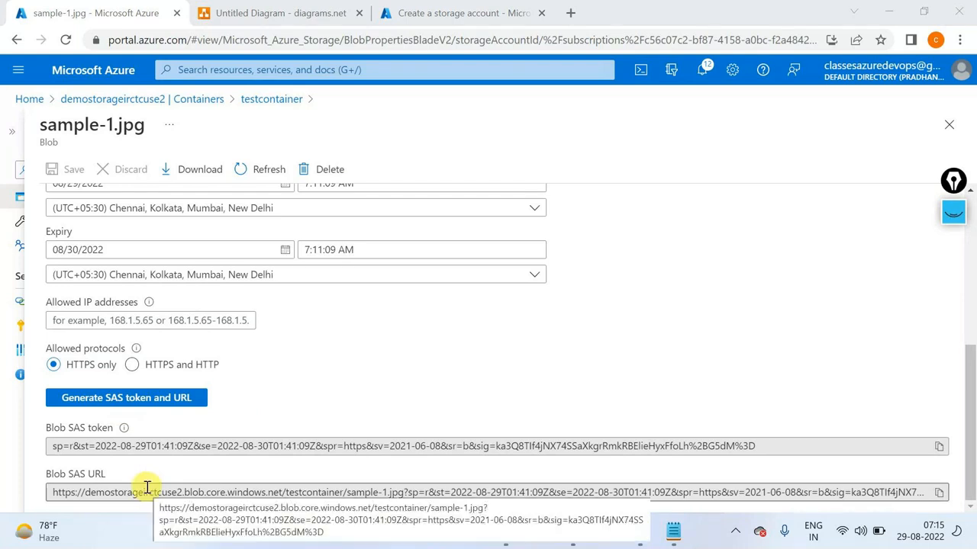
left_click(940, 493)
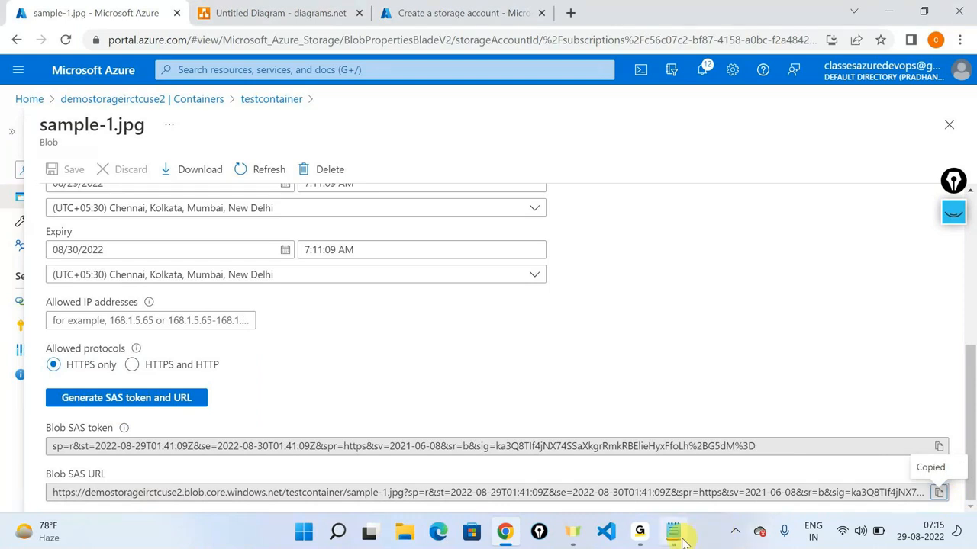
left_click(676, 534)
Step: Paste the blob SAS URL on line 2 below the plain blob URL and compare them
key("Return")
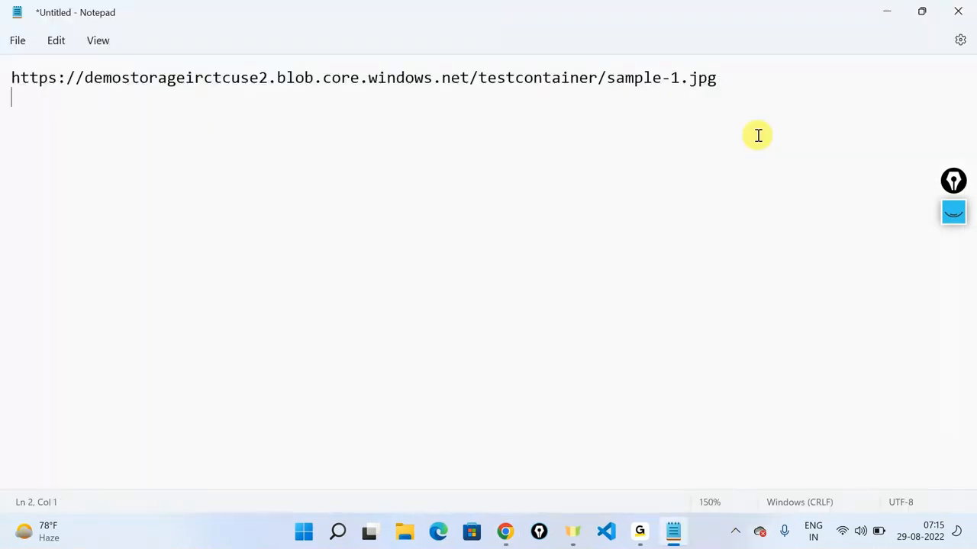
key("ctrl+v")
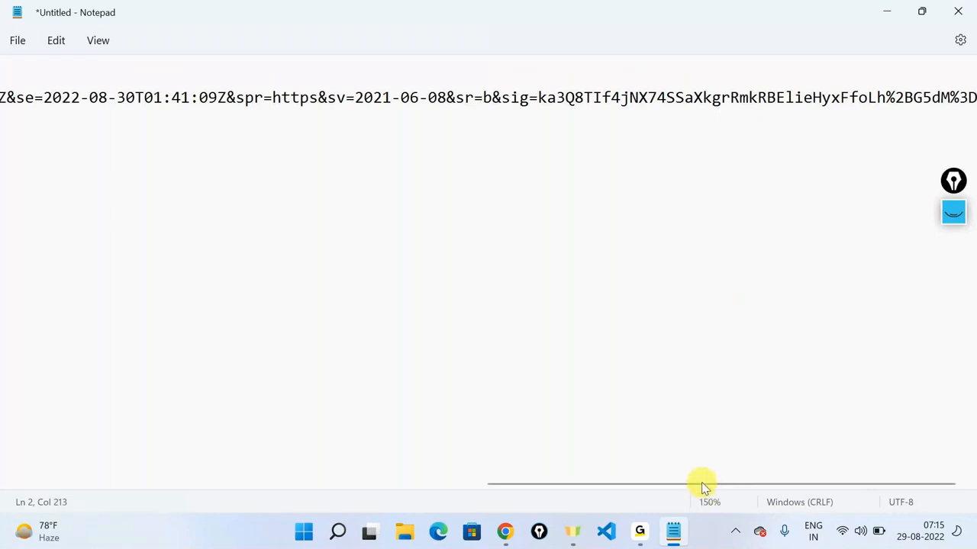
left_click_drag(702, 484, 153, 451)
left_click_drag(709, 112, 2, 65)
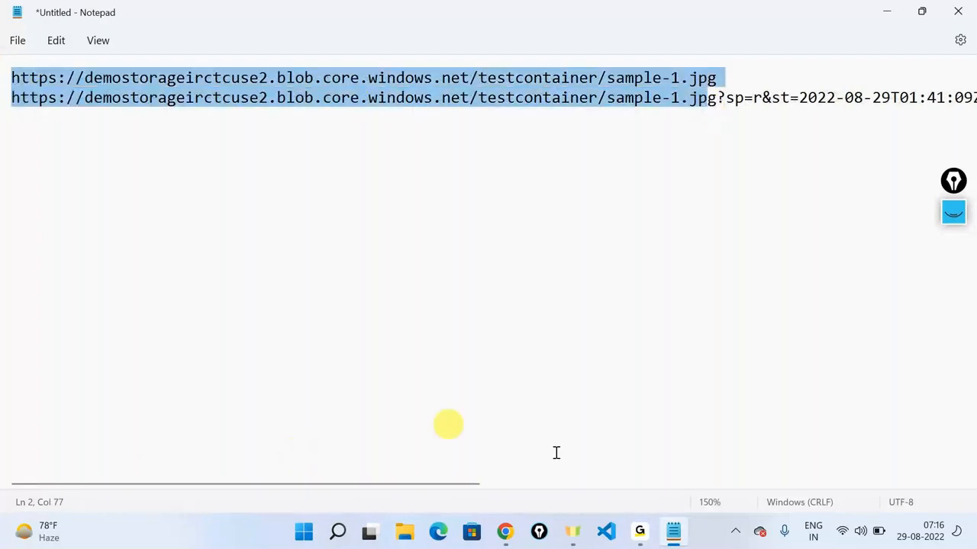
Step: Highlight the sp=r read permission and the sig= signature in the SAS query string
left_click(728, 194)
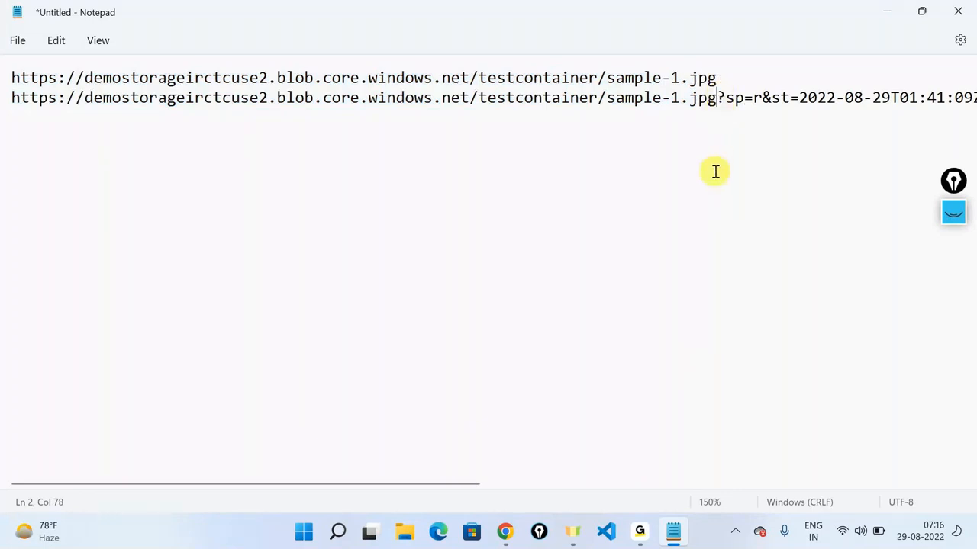
left_click_drag(726, 95, 742, 97)
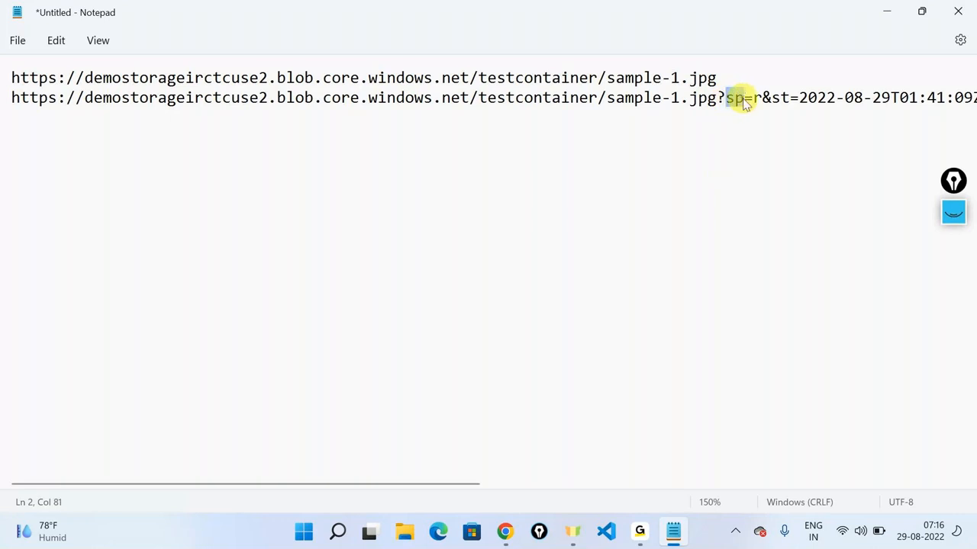
left_click(756, 98)
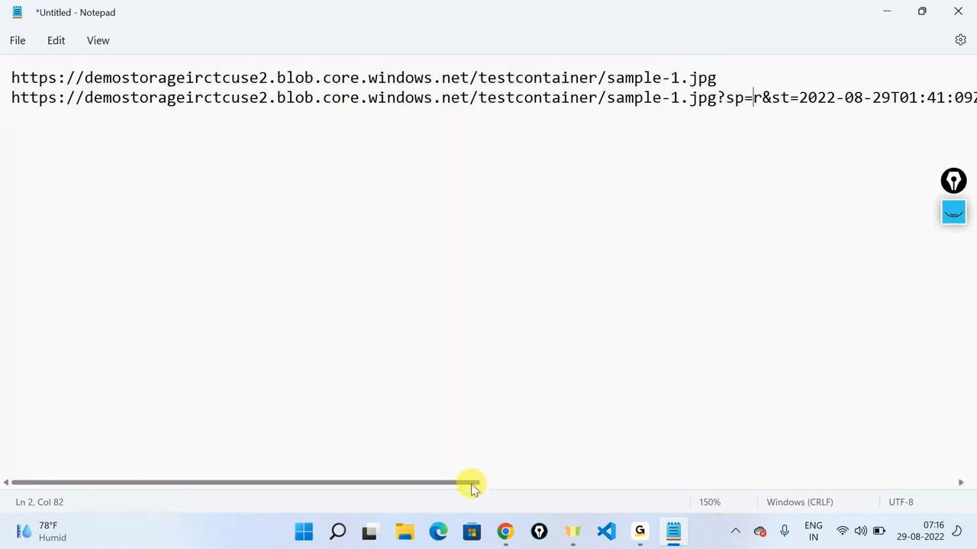
left_click_drag(472, 486, 835, 483)
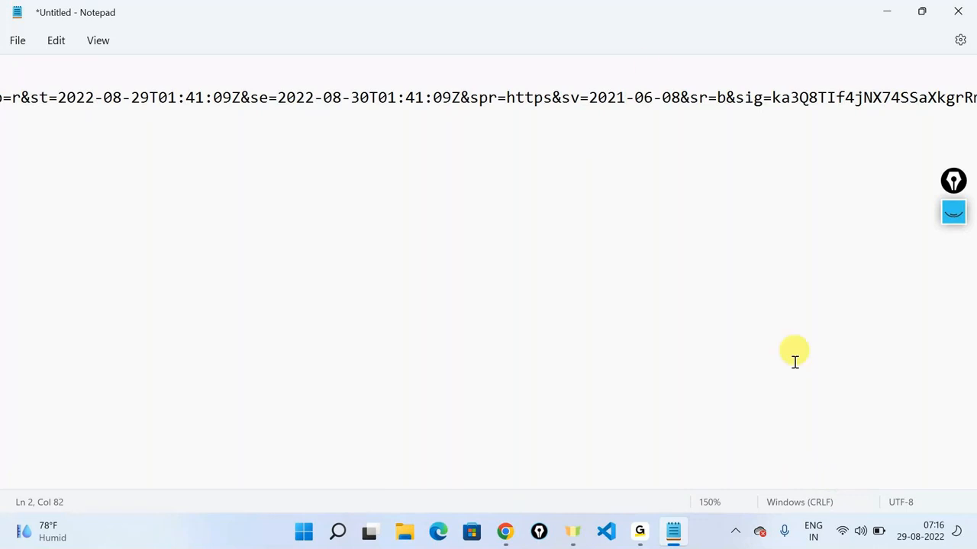
left_click_drag(741, 483, 882, 467)
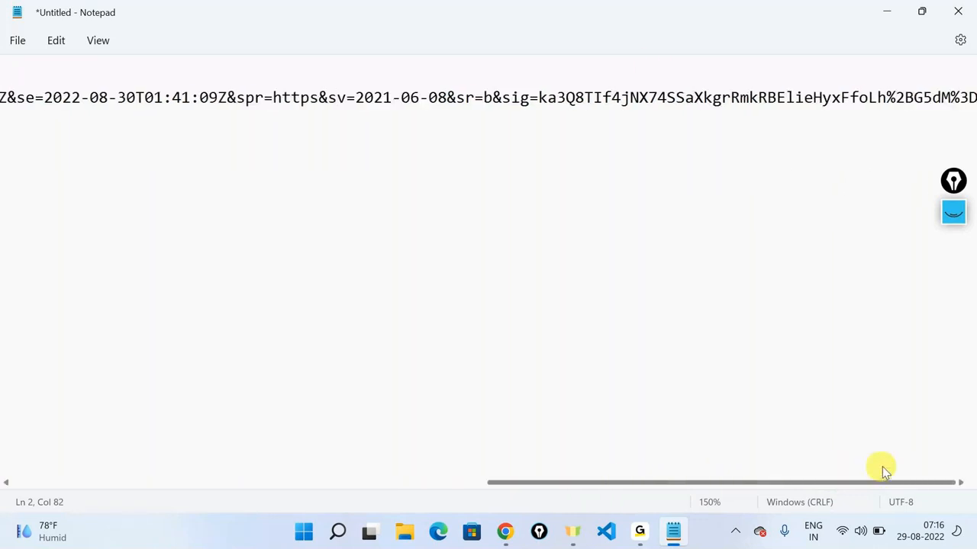
left_click(540, 97)
left_click_drag(541, 97, 975, 105)
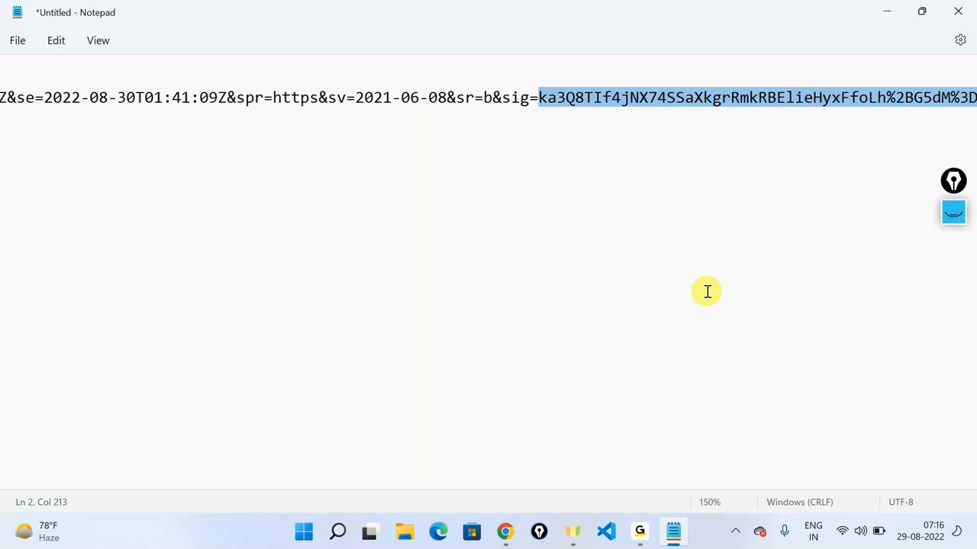
left_click(707, 292)
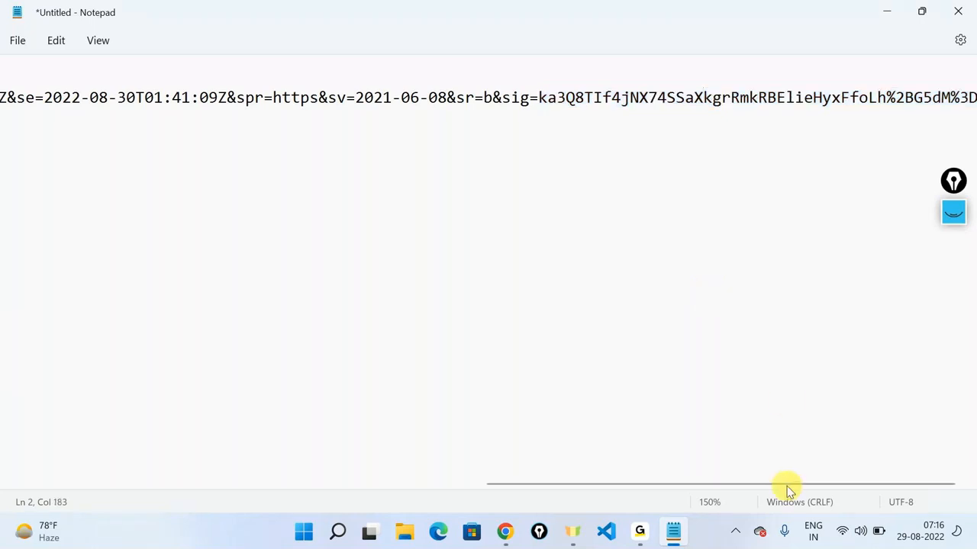
Step: Select the whole SAS URL line, then minimize Notepad
left_click_drag(780, 489, 203, 483)
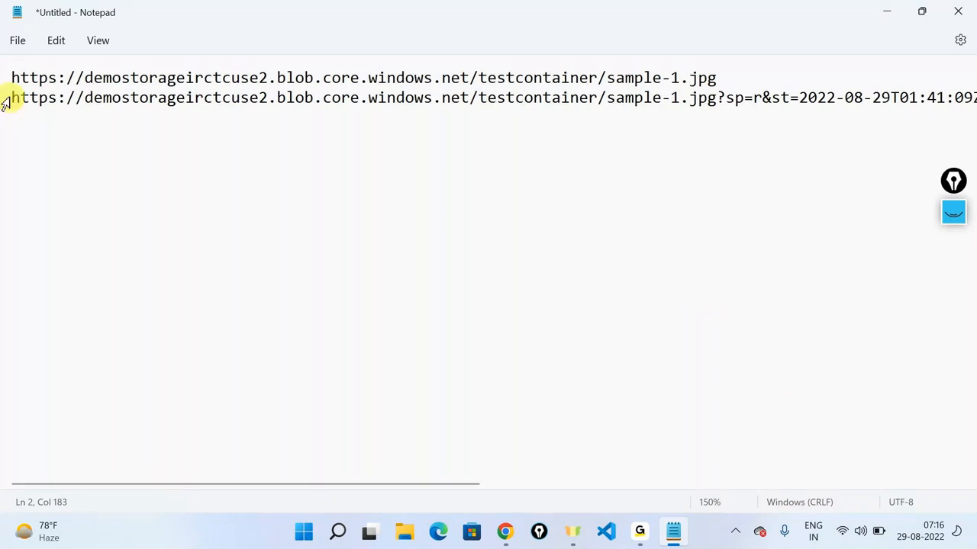
left_click(4, 103)
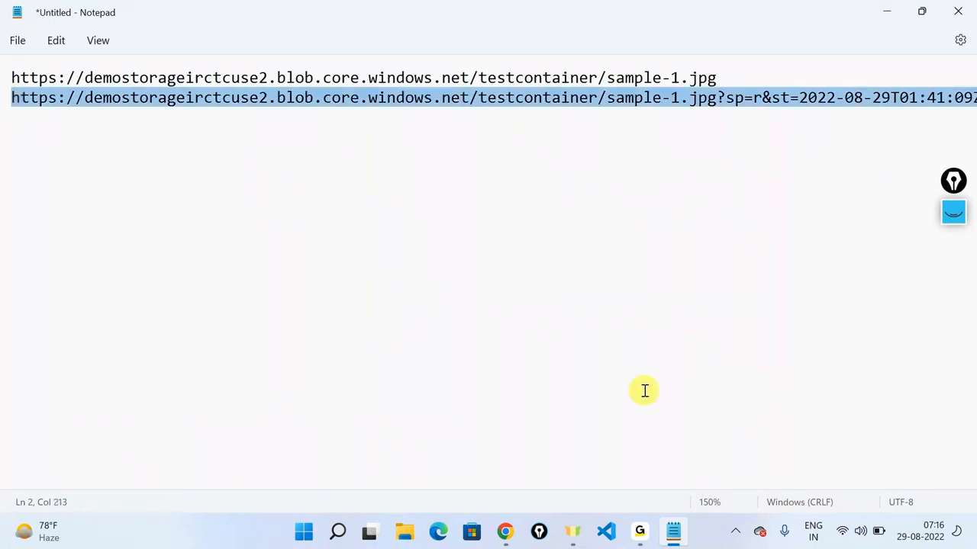
left_click(887, 11)
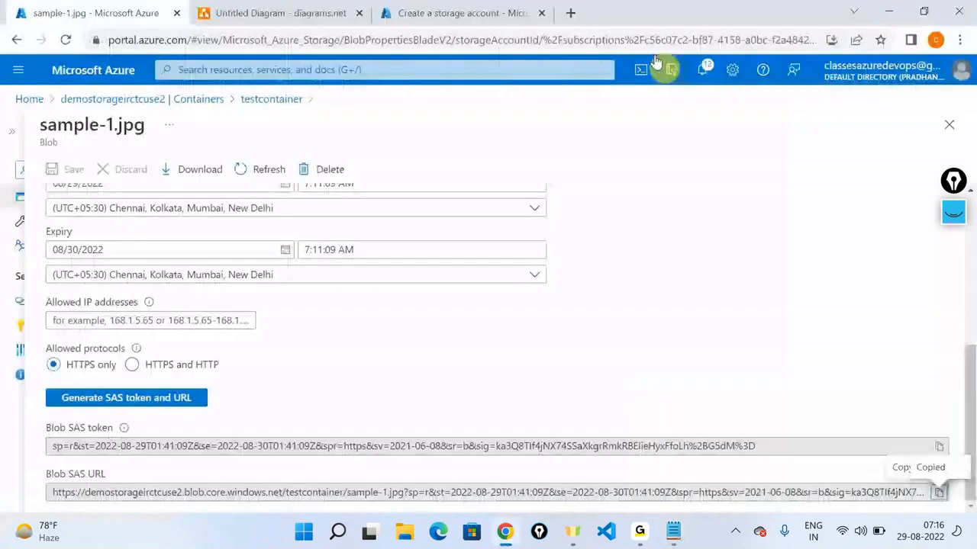
Step: Load the blob SAS URL in a new Chrome tab to show the sample-1.jpg photo, then return to Notepad
key("ctrl+t")
left_click(484, 40)
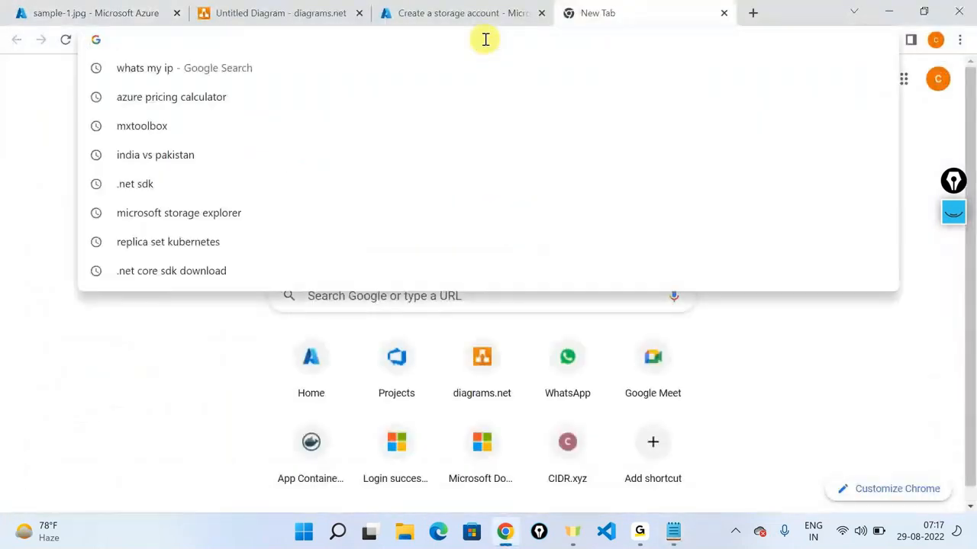
key("ctrl+v")
key("Return")
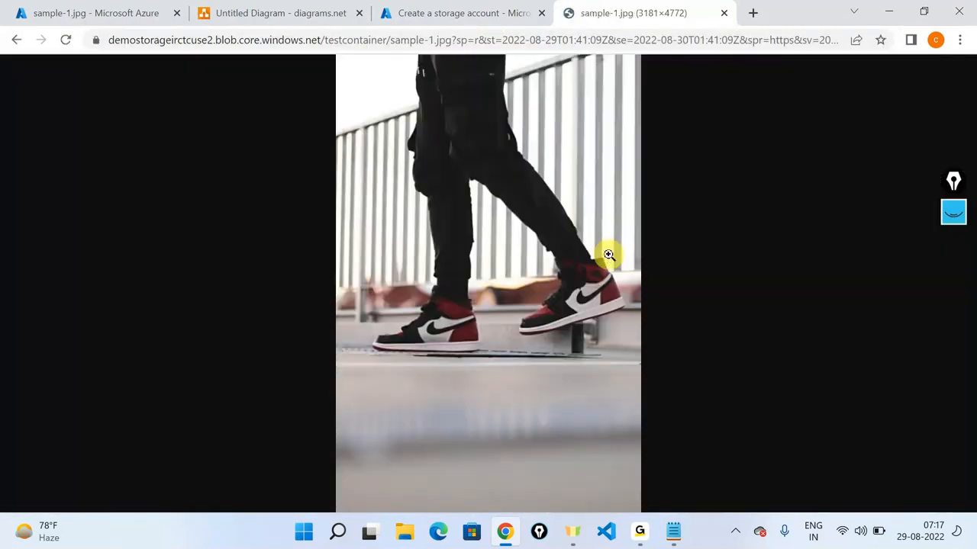
key("alt+Tab")
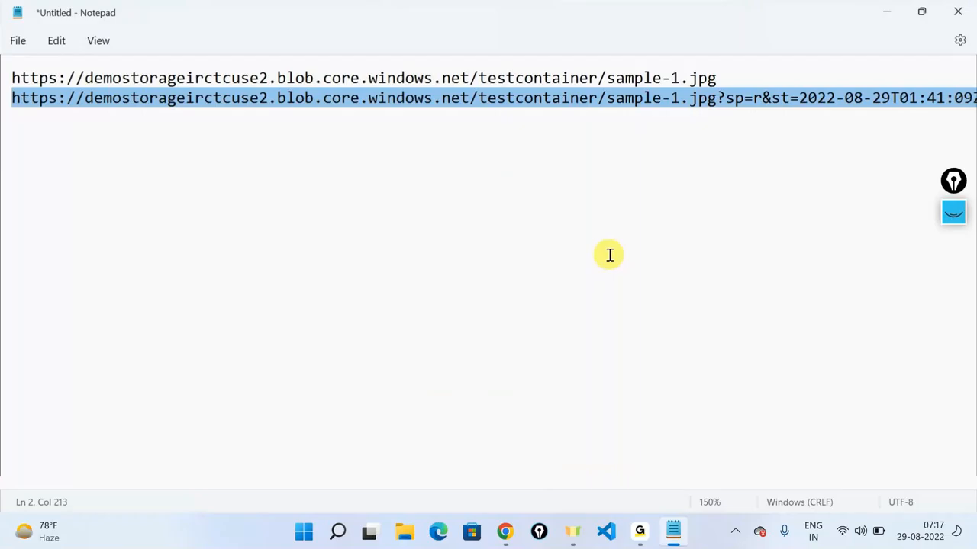
Step: Open the plain line-1 sample-1.jpg URL, without a token, in a new Chrome tab, getting ResourceNotFound
left_click_drag(716, 78, 7, 76)
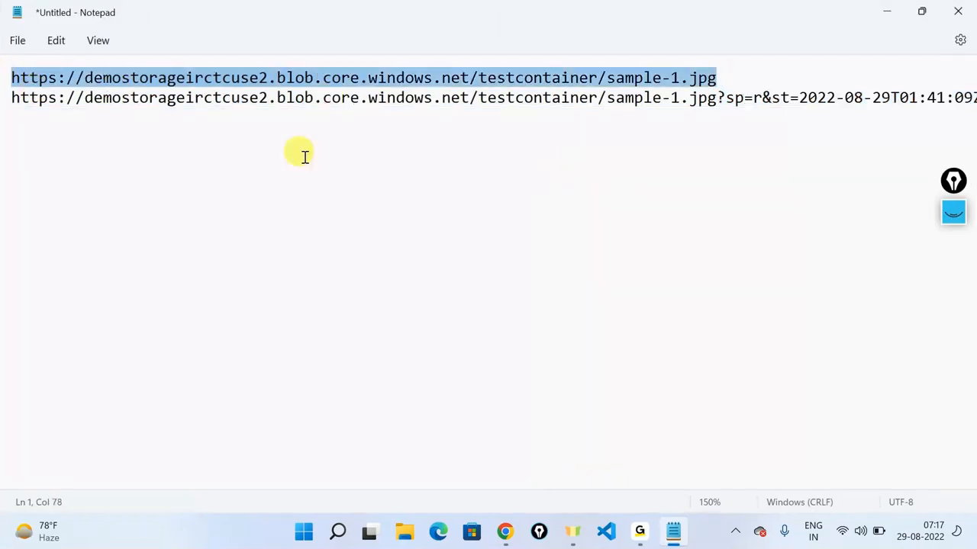
key("alt+Tab")
left_click(754, 13)
key("ctrl+v")
key("Return")
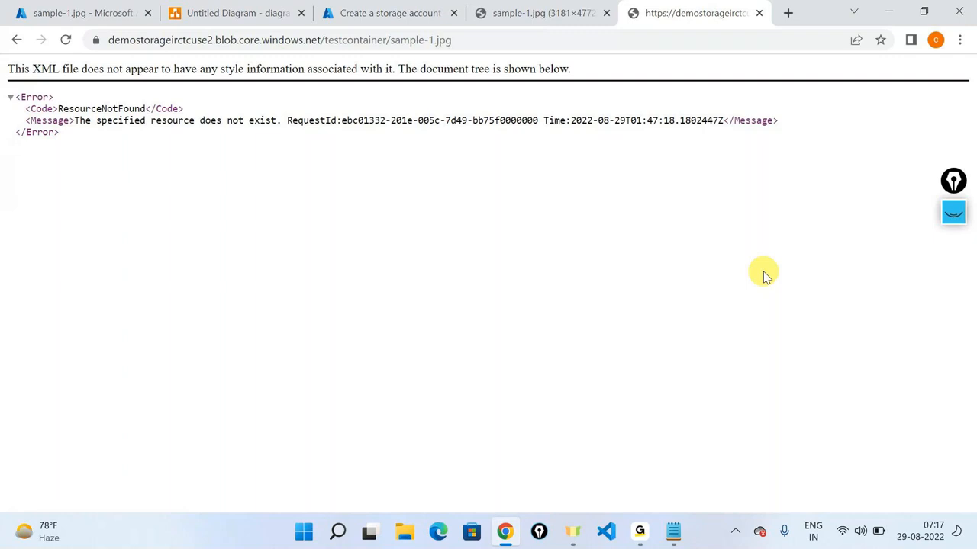
Step: Alternate between the SAS image tab and the ResourceNotFound tab, then return to Azure's sample-1.jpg SAS page
left_click(538, 9)
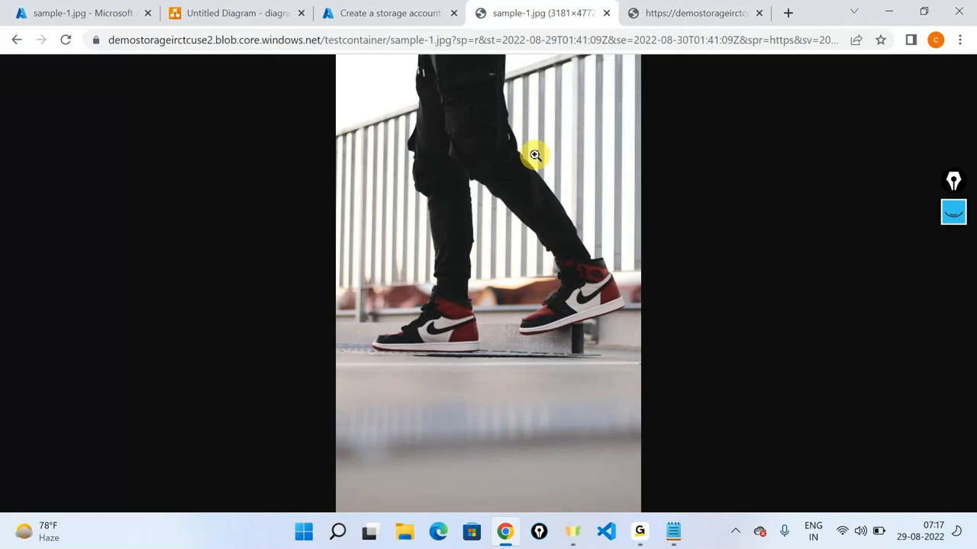
left_click(752, 8)
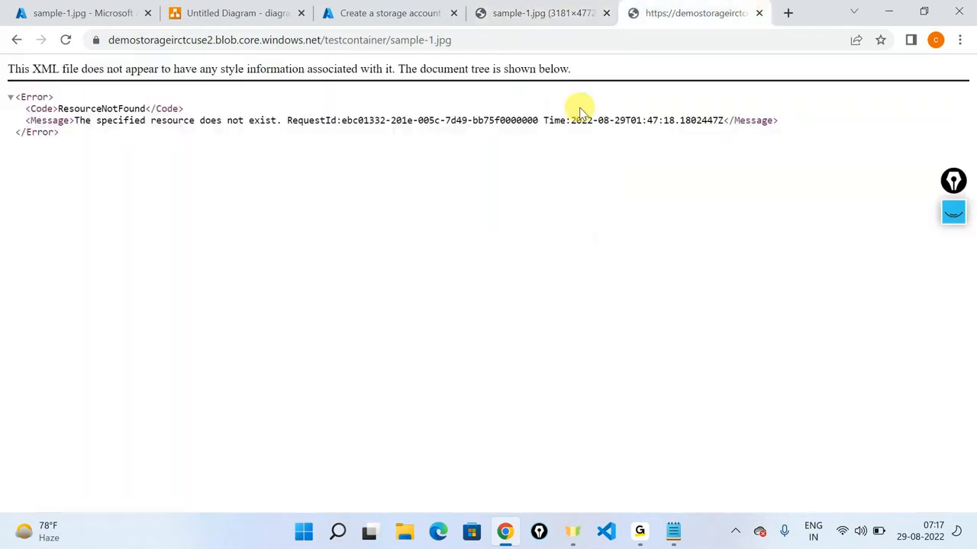
left_click(532, 7)
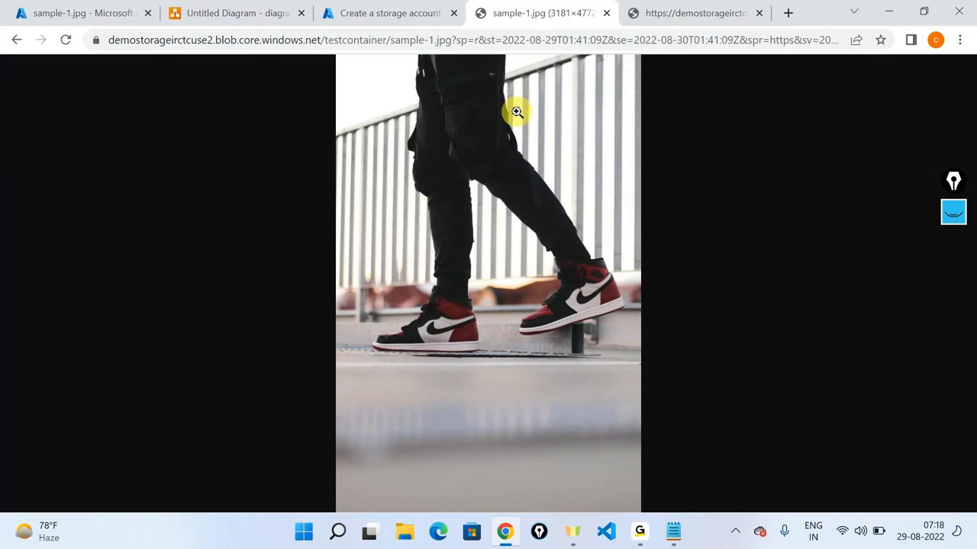
left_click(689, 8)
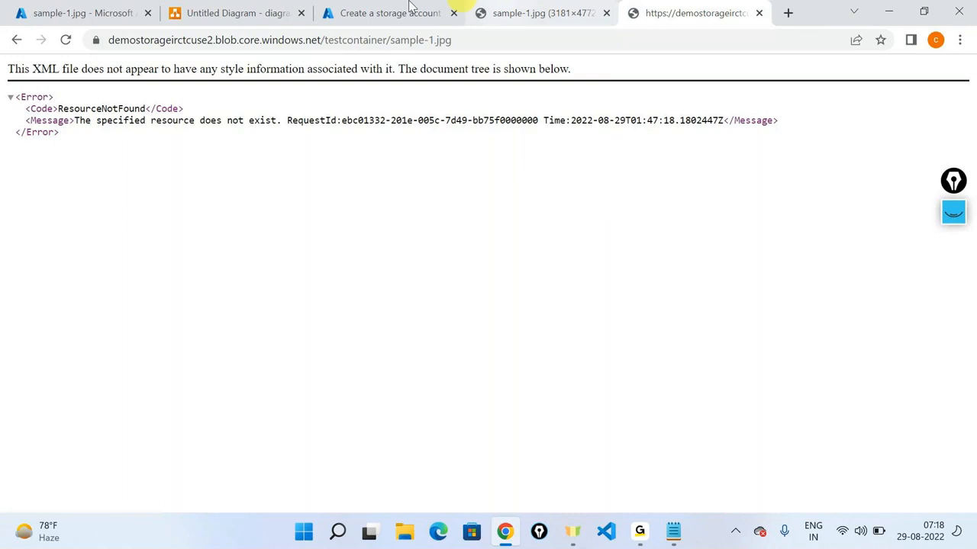
left_click(112, 6)
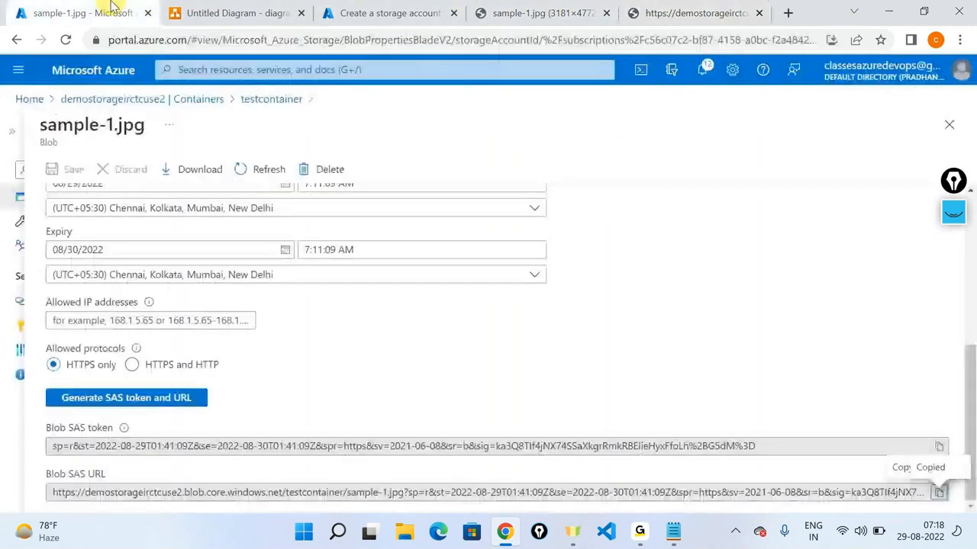
Step: Review sample-1.jpg's Generate SAS form, then return to testcontainer's blob list
scroll(384, 390, "up", 4)
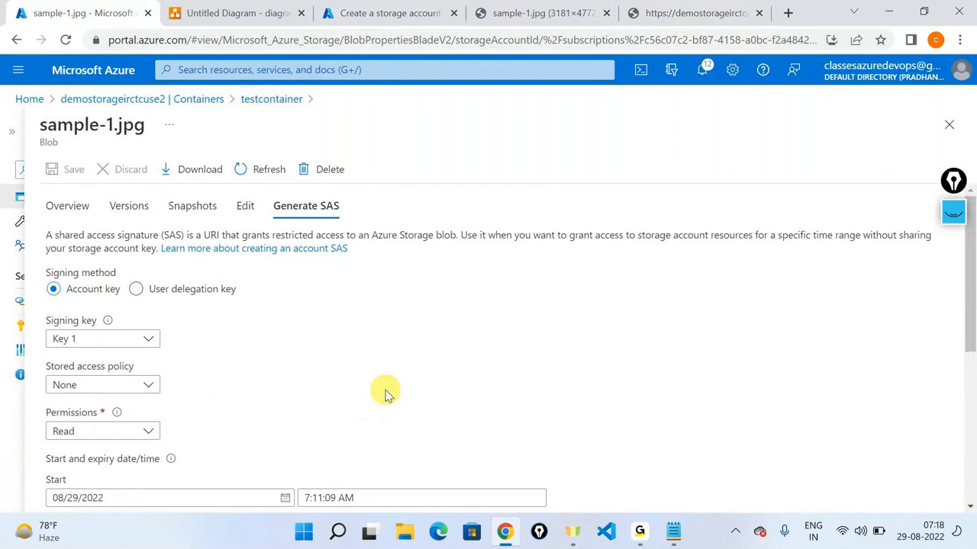
scroll(386, 393, "down", 3)
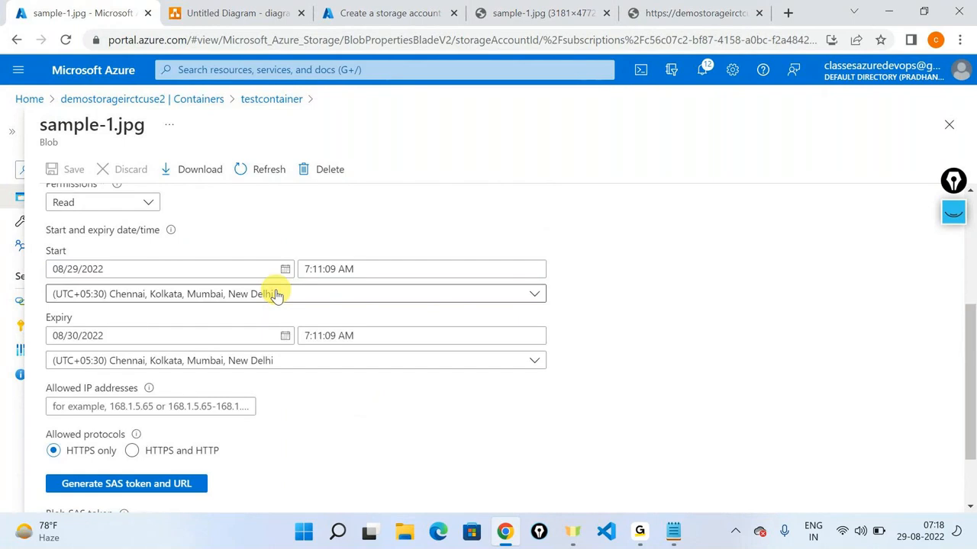
scroll(276, 295, "down", 1)
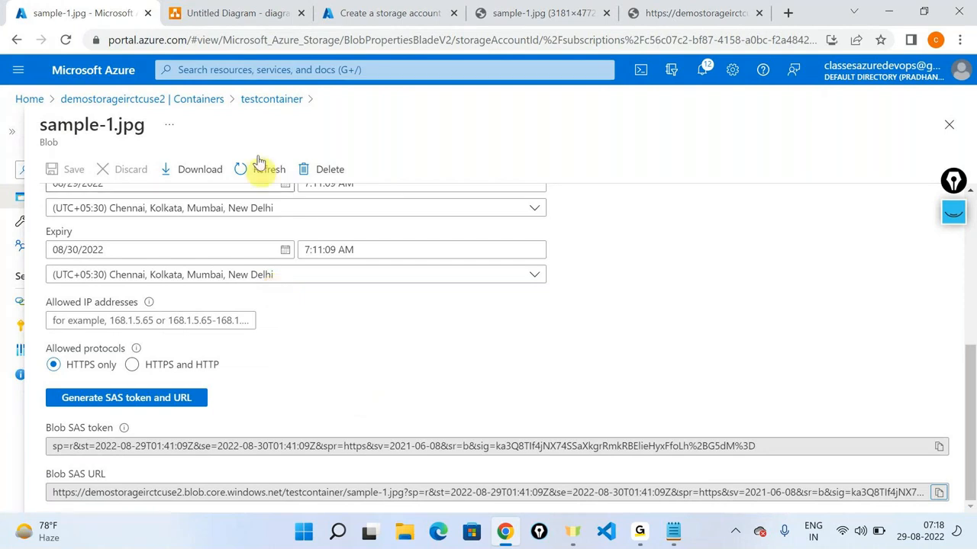
left_click(268, 102)
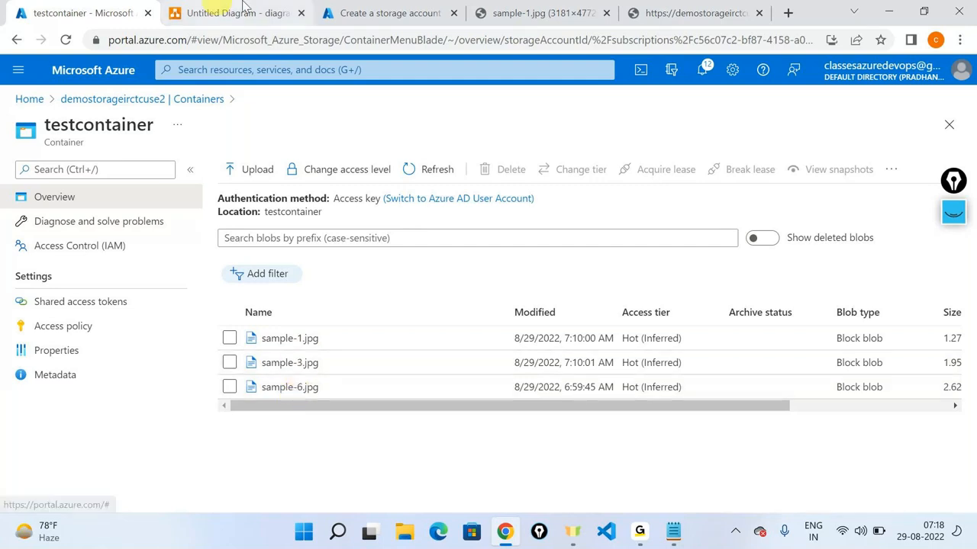
left_click(183, 9)
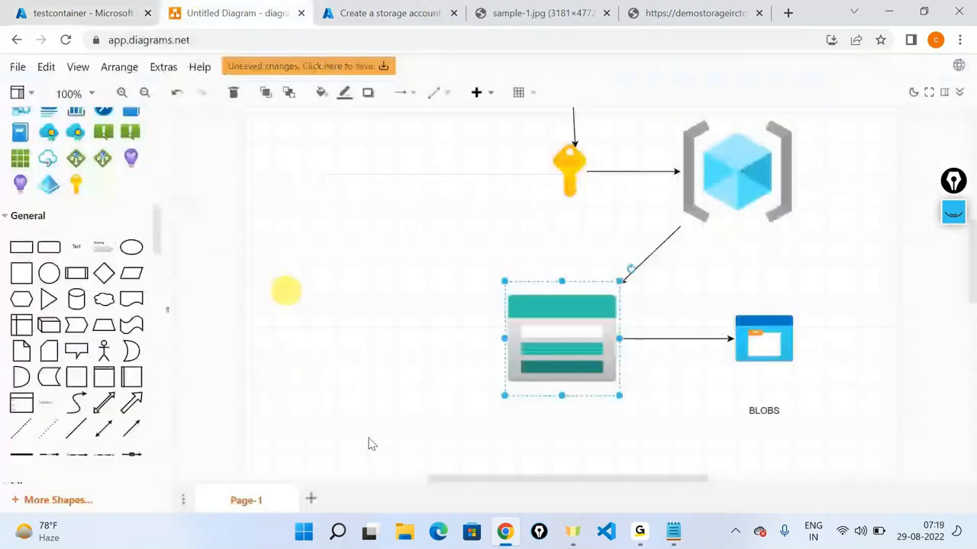
left_click(736, 347)
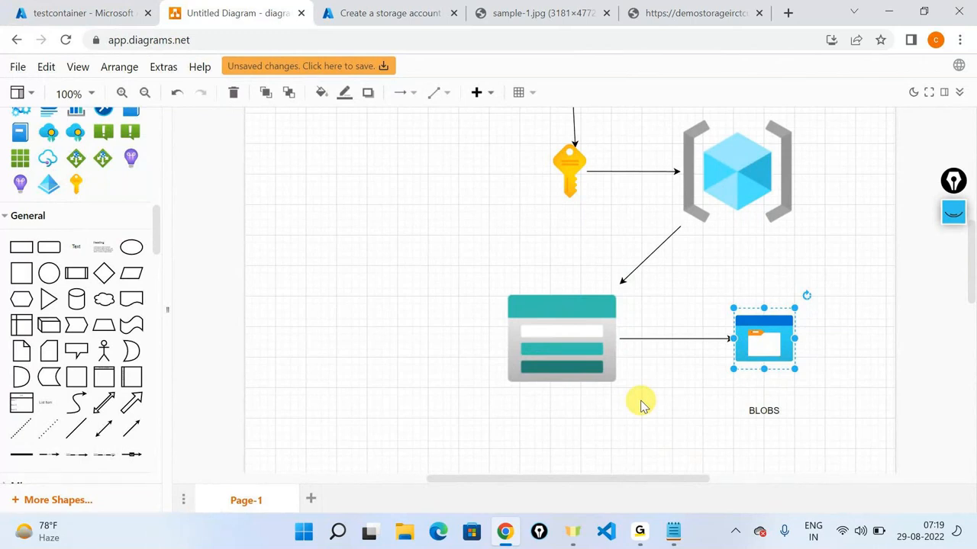
left_click(104, 6)
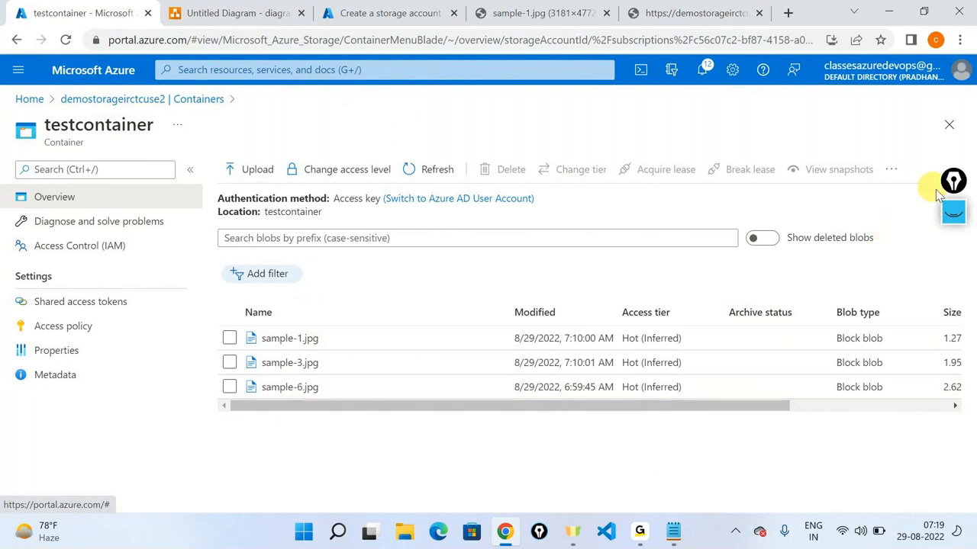
left_click(953, 212)
left_click(952, 258)
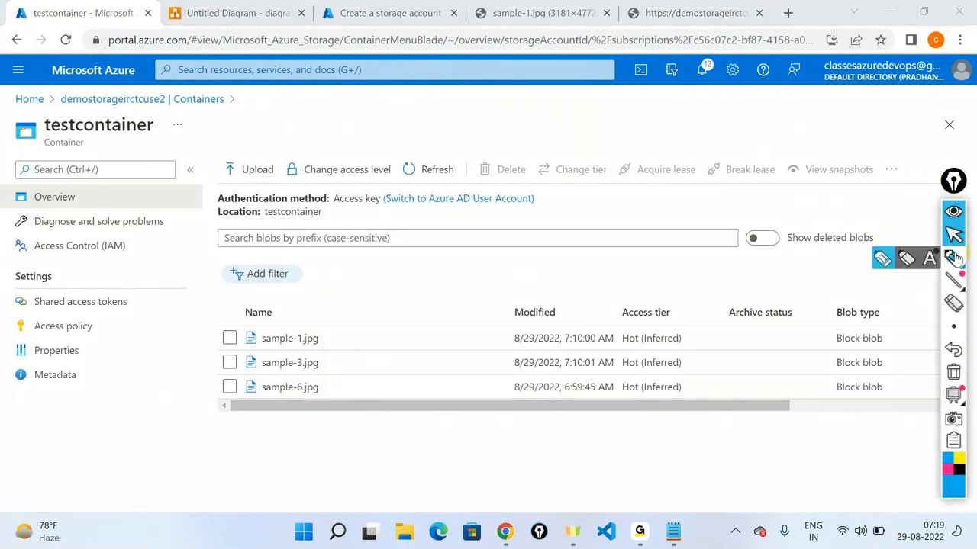
left_click(951, 259)
mouse_move(196, 227)
left_mouse_down()
mouse_move(153, 277)
mouse_move(126, 286)
mouse_move(120, 299)
mouse_move(145, 313)
left_mouse_up()
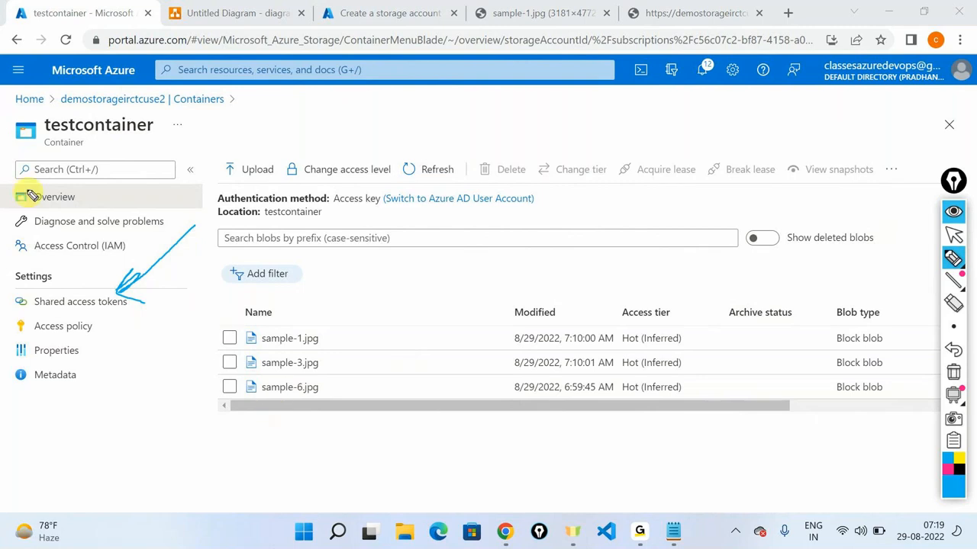
left_click_drag(43, 151, 88, 153)
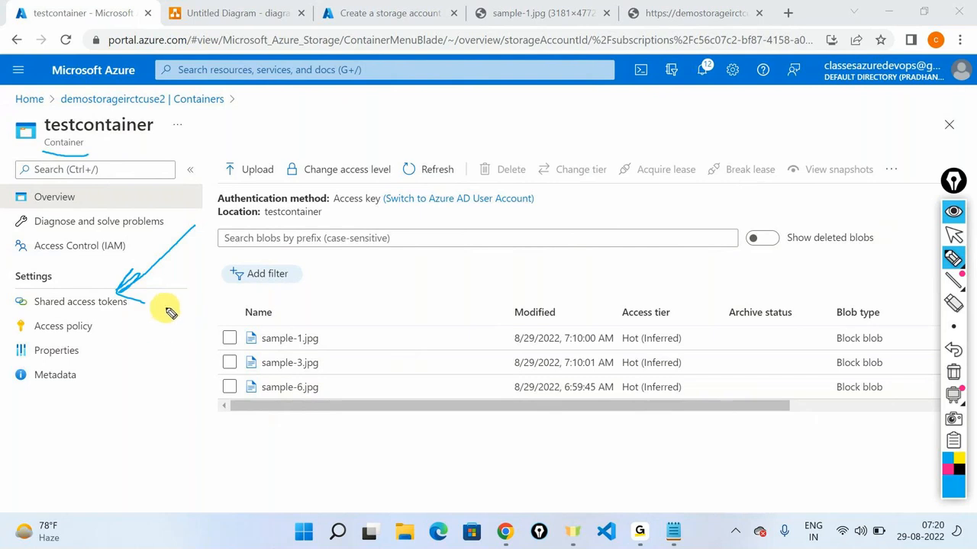
left_click_drag(166, 309, 222, 360)
left_click_drag(231, 339, 226, 360)
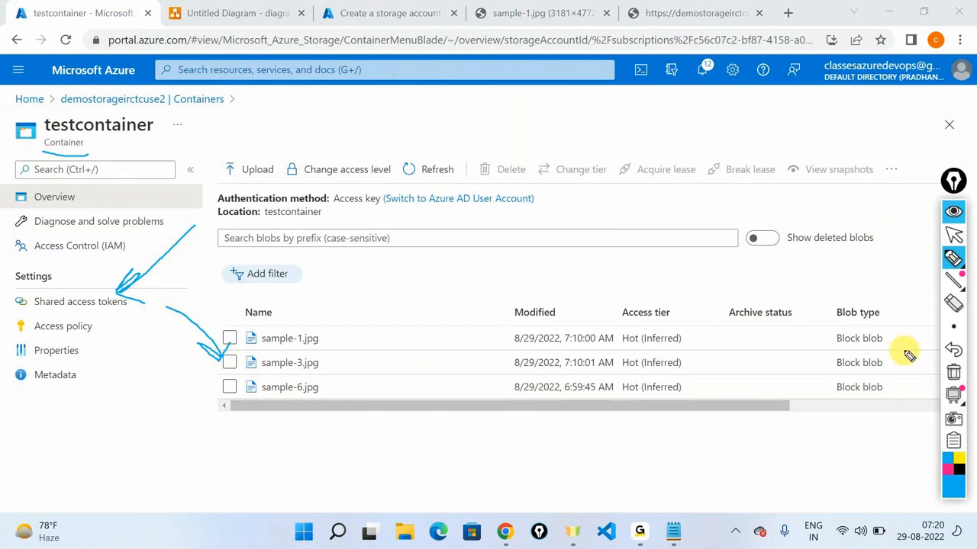
left_click(953, 372)
left_click(953, 235)
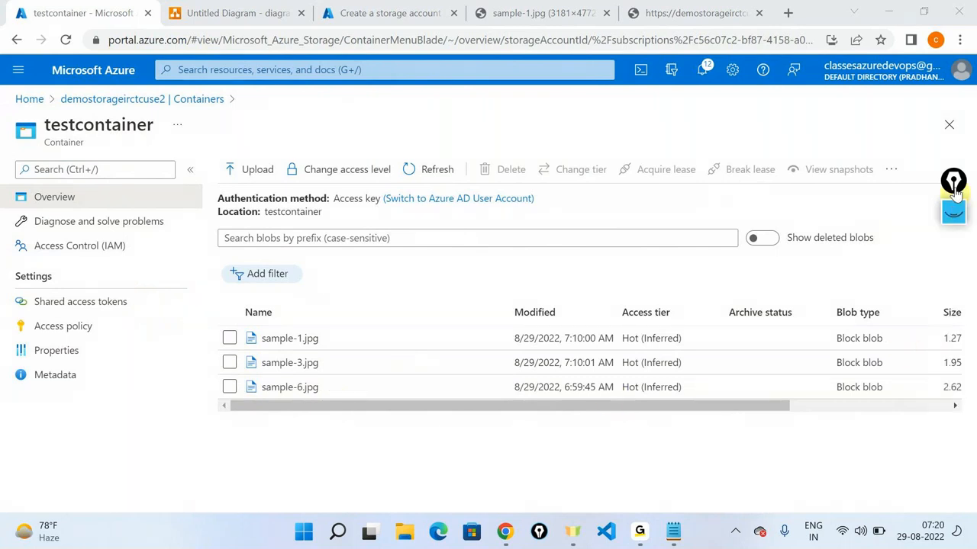
Step: Generate a Read-only SAS token and URL for testcontainer, expiring 08/29/2022 3:20:19 PM
left_click(64, 300)
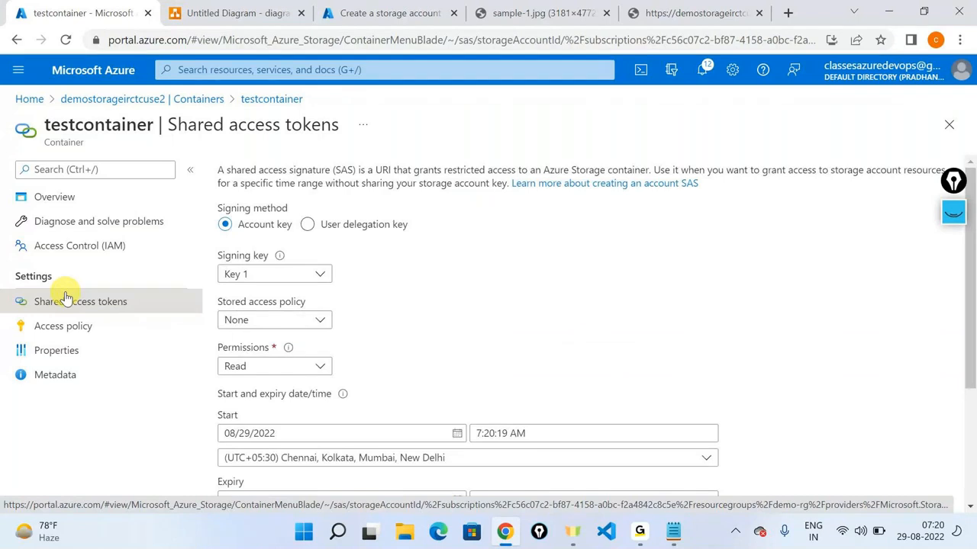
left_click(270, 369)
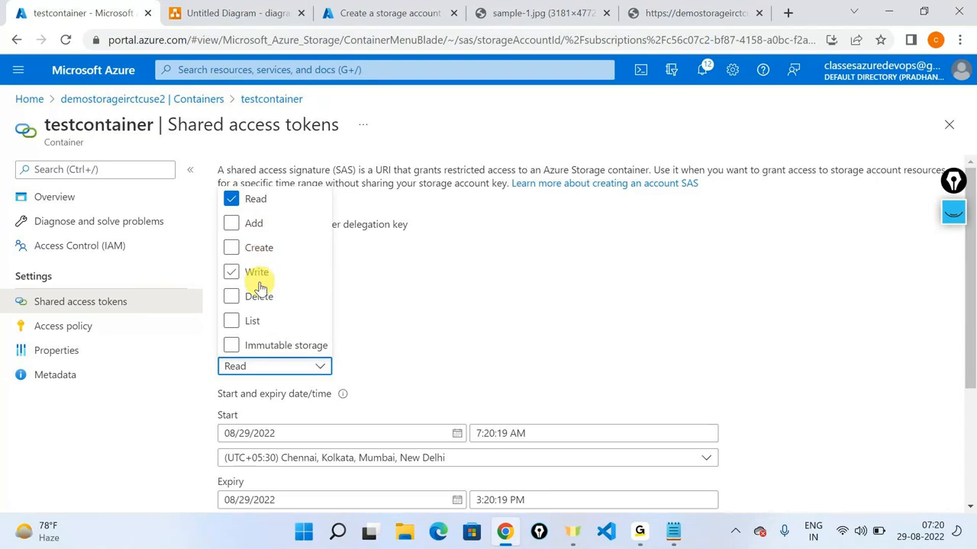
left_click(489, 318)
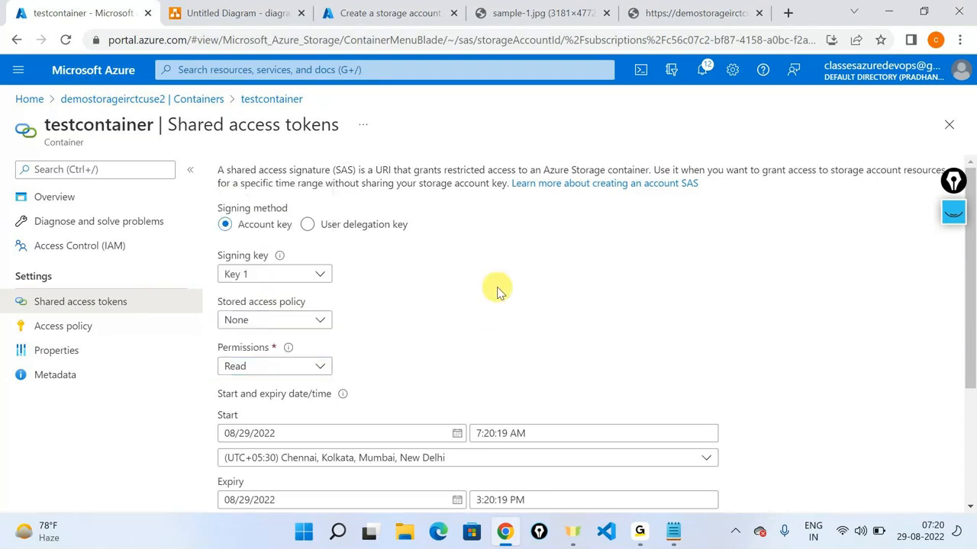
scroll(497, 292, "down", 2)
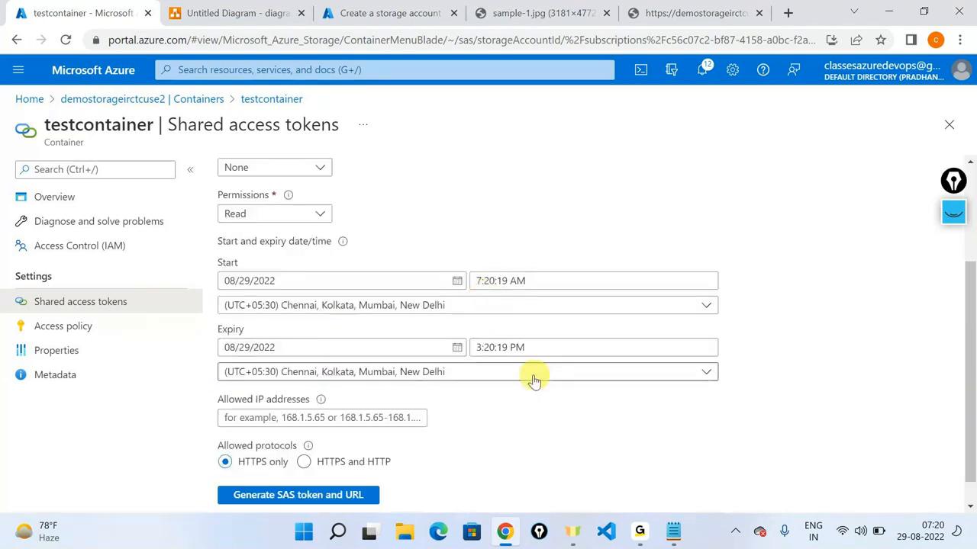
scroll(534, 382, "down", 1)
left_click(347, 463)
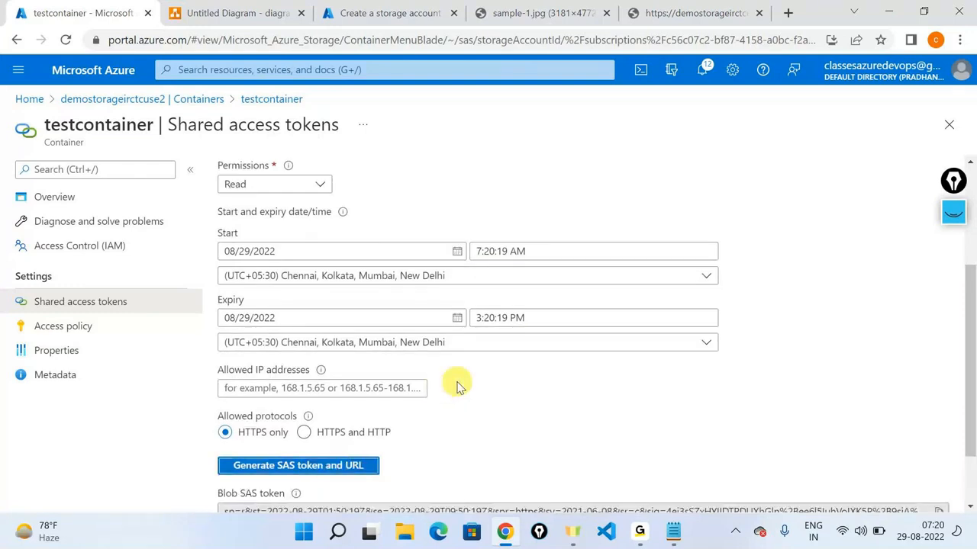
scroll(404, 423, "down", 1)
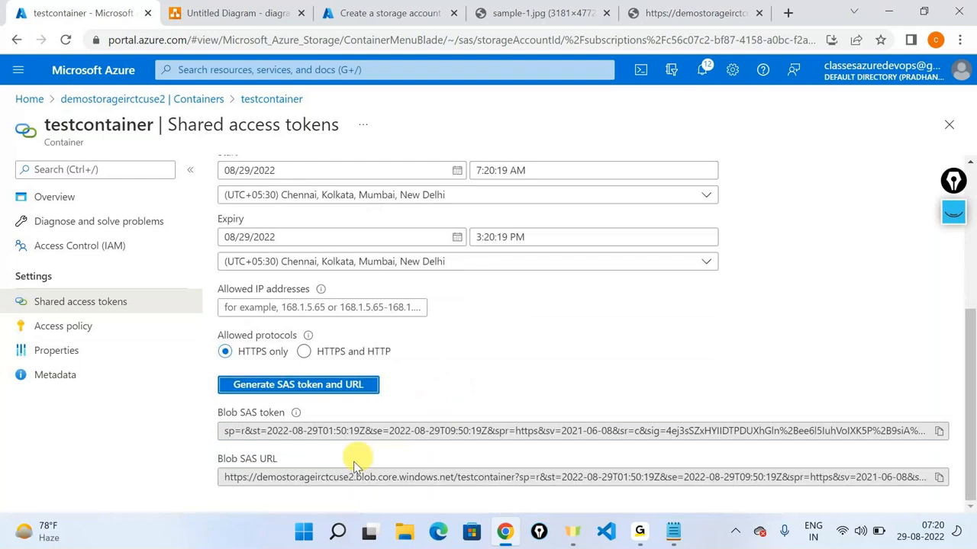
Step: Paste the container SAS URL into Notepad below the blob URLs, separated by blank lines
left_click(934, 479)
left_click(673, 532)
left_click(725, 76)
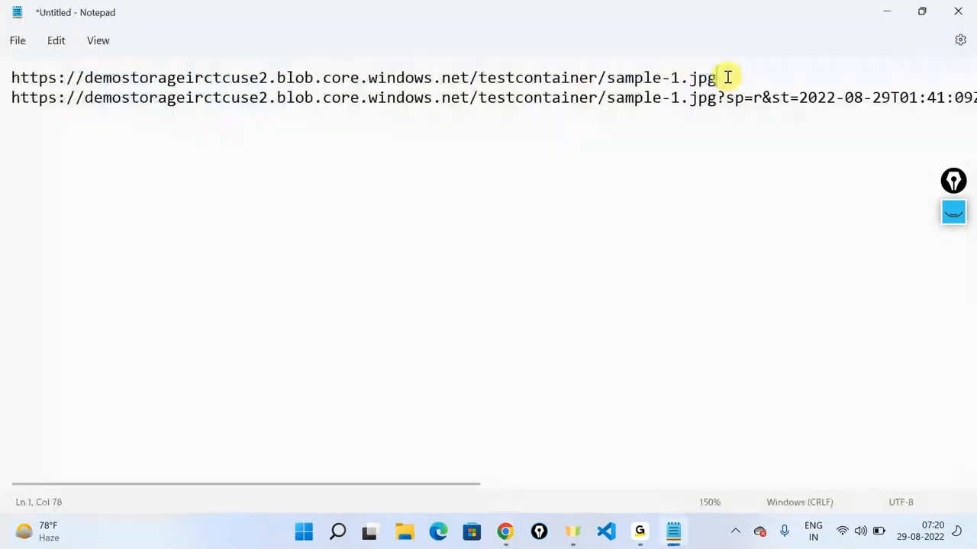
key("Return")
key("Return")
key("Return")
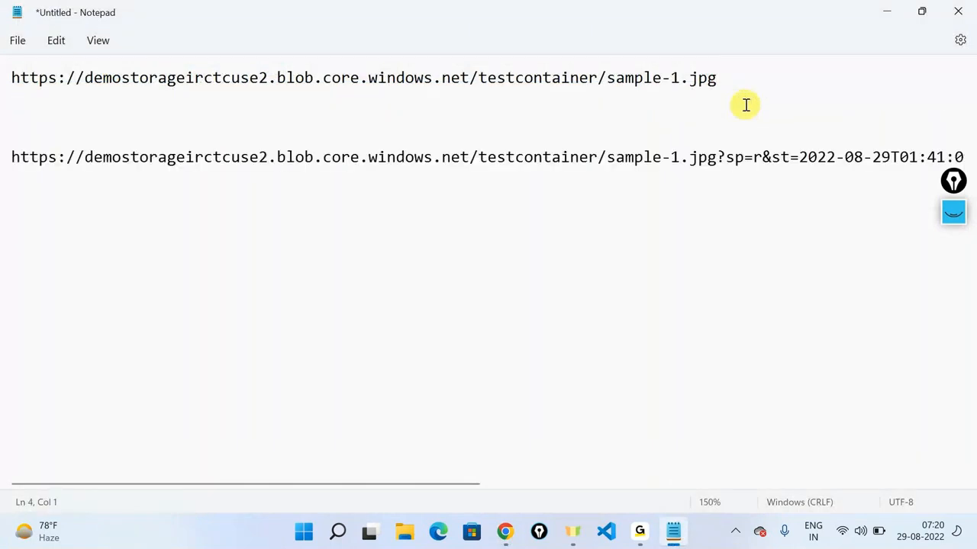
key("Up")
key("Return")
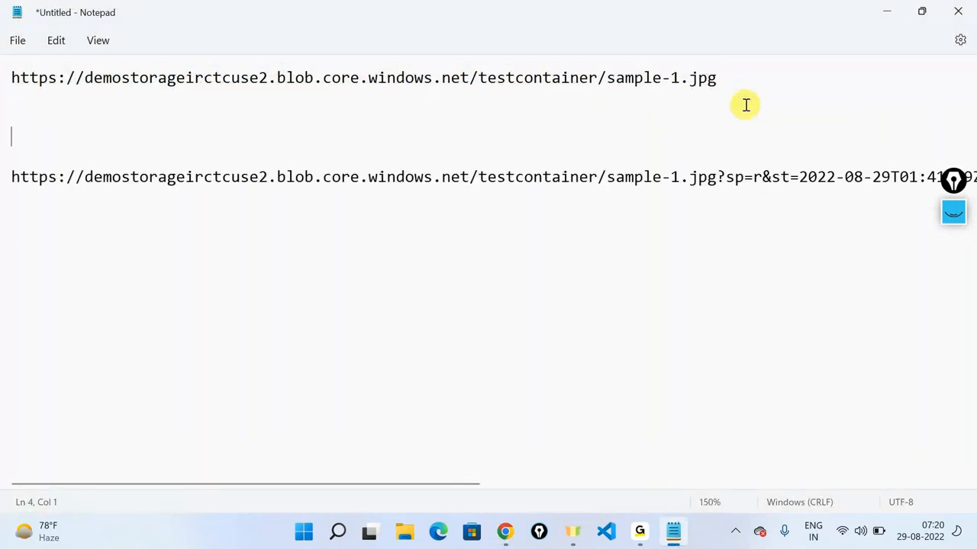
left_click(718, 175)
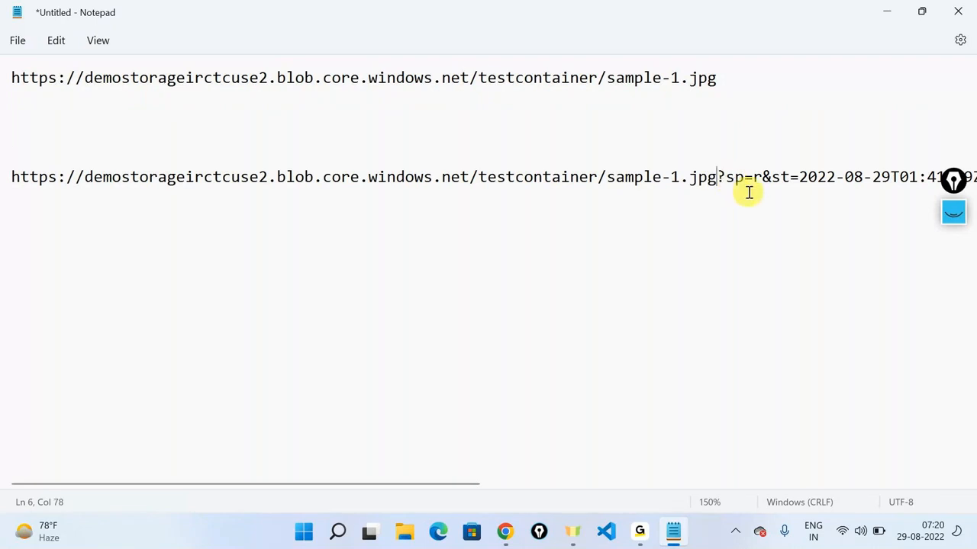
key("End")
key("Home")
key("Down")
key("Down")
key("Down")
key("Down")
key("ctrl+v")
left_click_drag(766, 484, 284, 469)
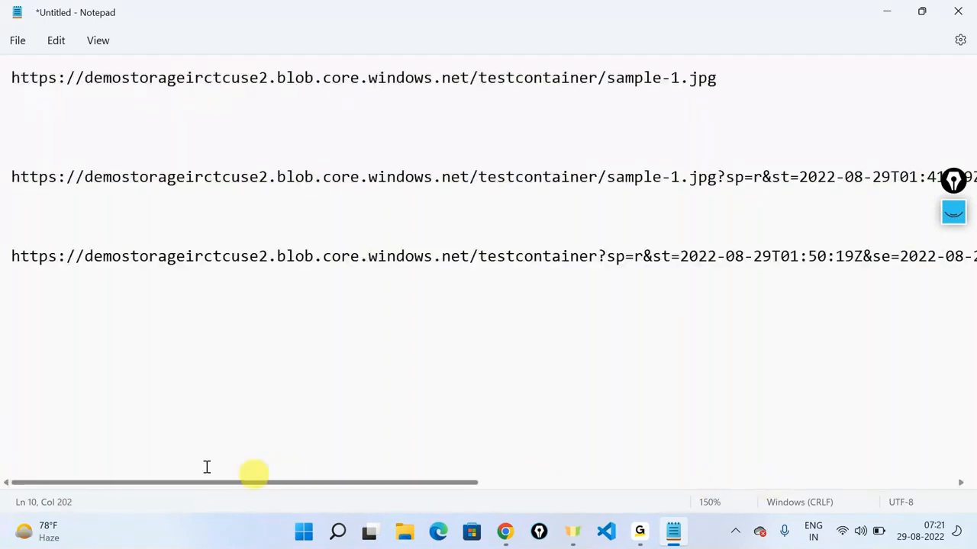
Step: Label the three URLs 'BLOB', 'BLOB SAS' and 'Container SAS'
left_click(8, 80)
key("Return")
key("Return")
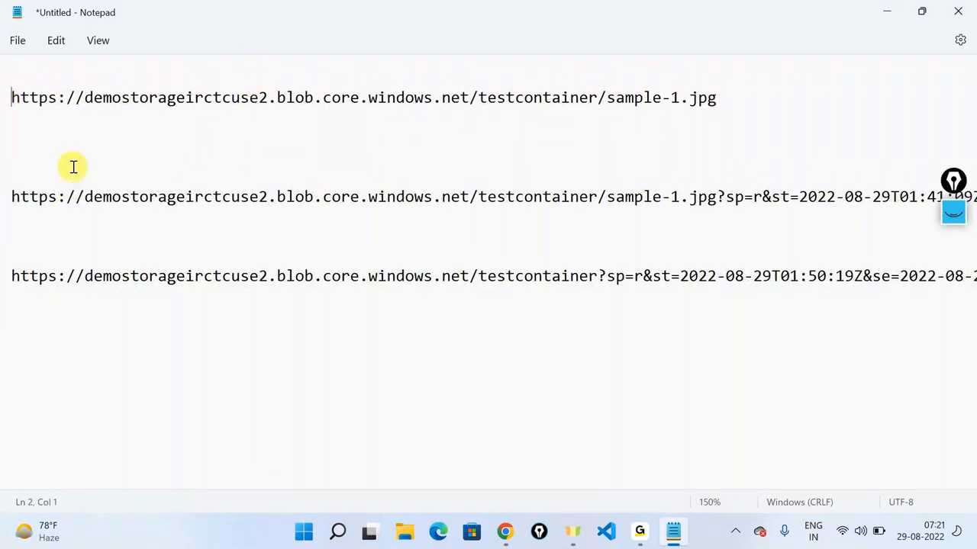
key("Up")
type("B:PB")
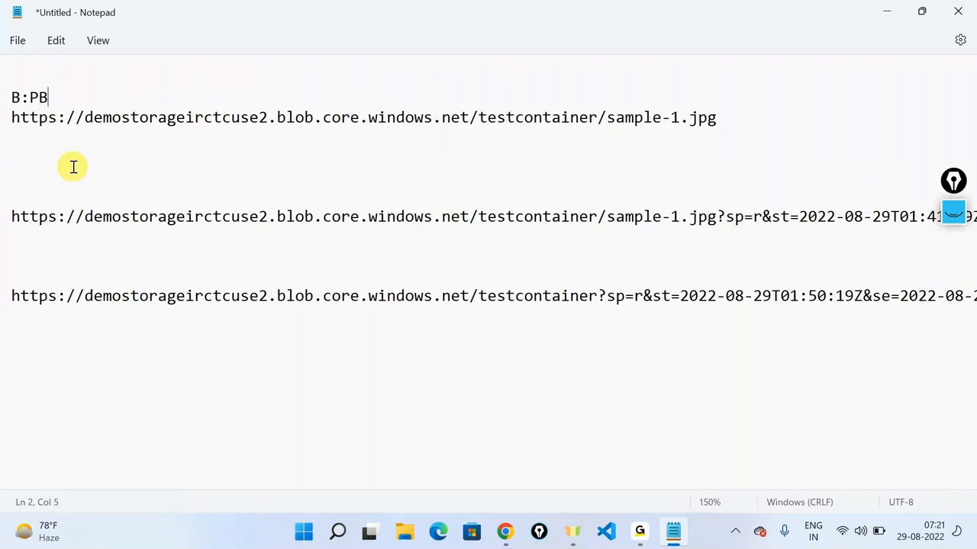
key("BackSpace")
key("BackSpace")
key("BackSpace")
type("LOB")
left_click(69, 174)
type("BL")
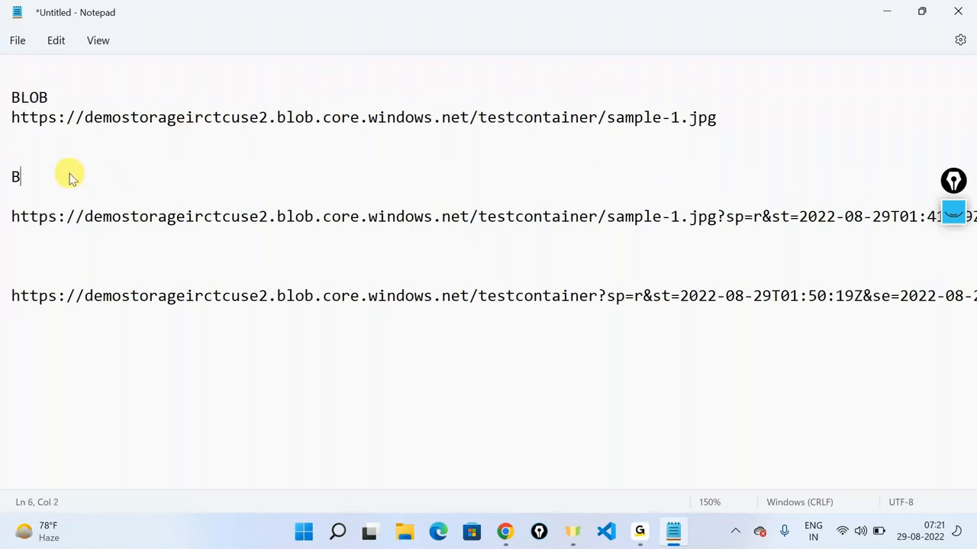
type("LOB SAS")
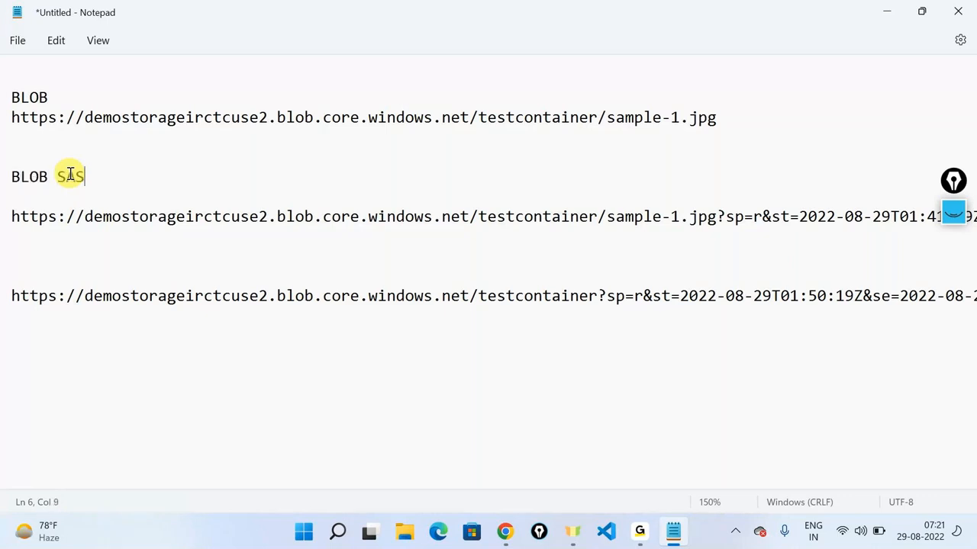
left_click(196, 284)
type("C")
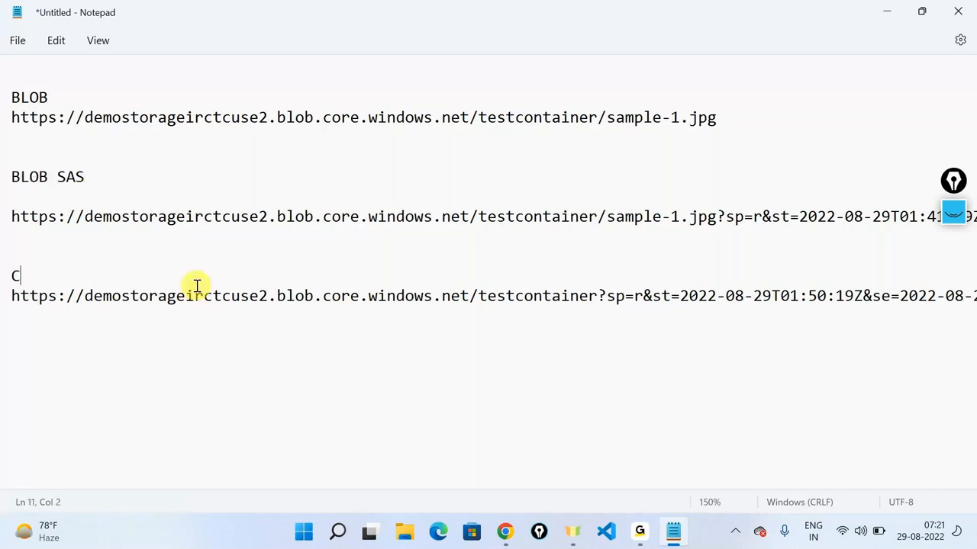
type("ontainer SAS")
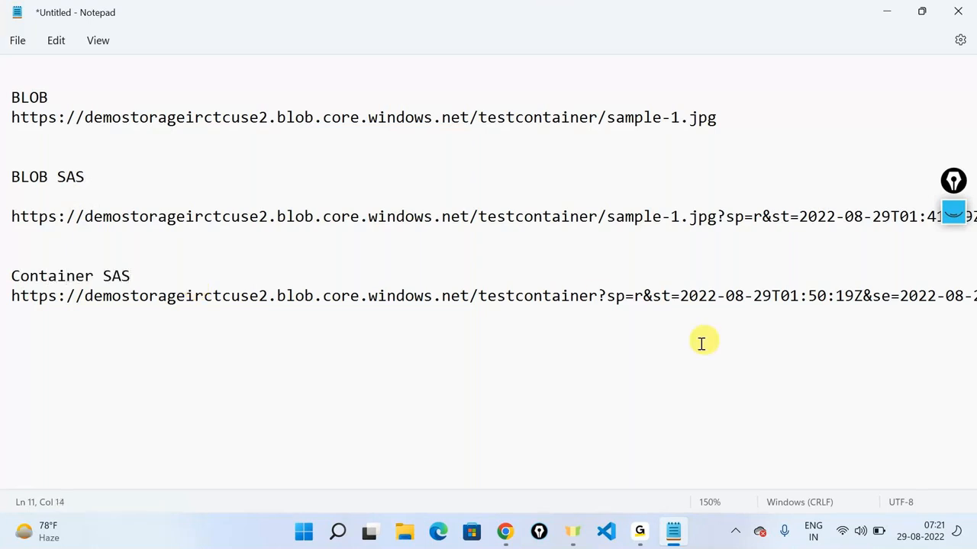
left_click_drag(597, 295, 5, 301)
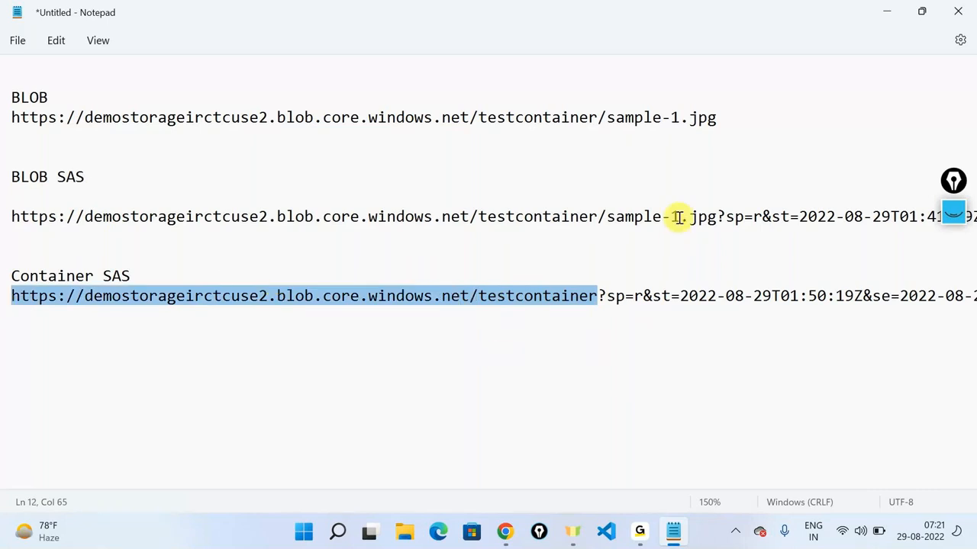
left_click_drag(718, 225, 438, 244)
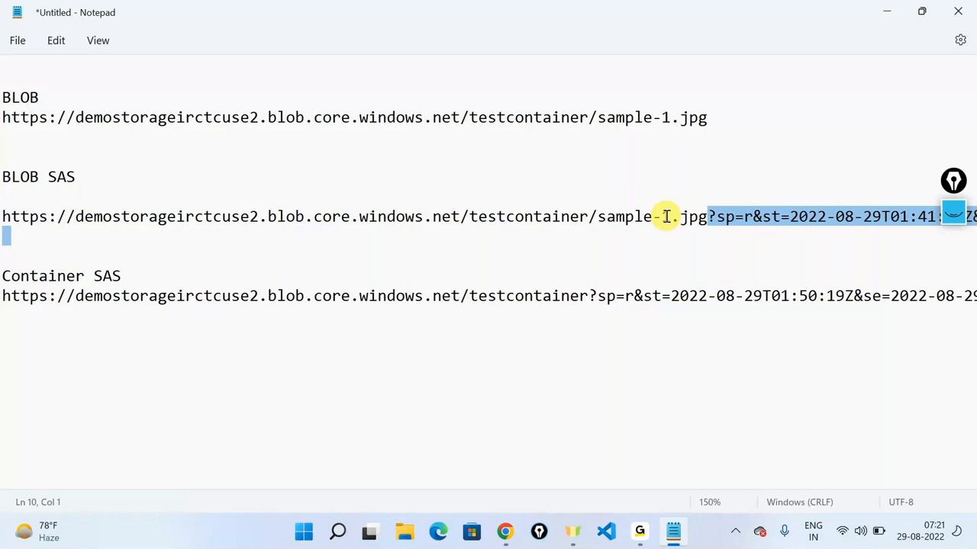
left_click(588, 296)
key("shift+Left")
key("shift+Left")
key("shift+Left")
key("shift+Left")
key("shift+Left")
key("shift+Left")
key("shift+Left")
key("shift+Left")
key("shift+Left")
key("shift+Left")
key("shift+Left")
key("shift+Left")
key("shift+Left")
key("shift+Left")
key("shift+Left")
key("shift+Left")
key("shift+Left")
key("shift+Left")
key("shift+Left")
key("shift+Left")
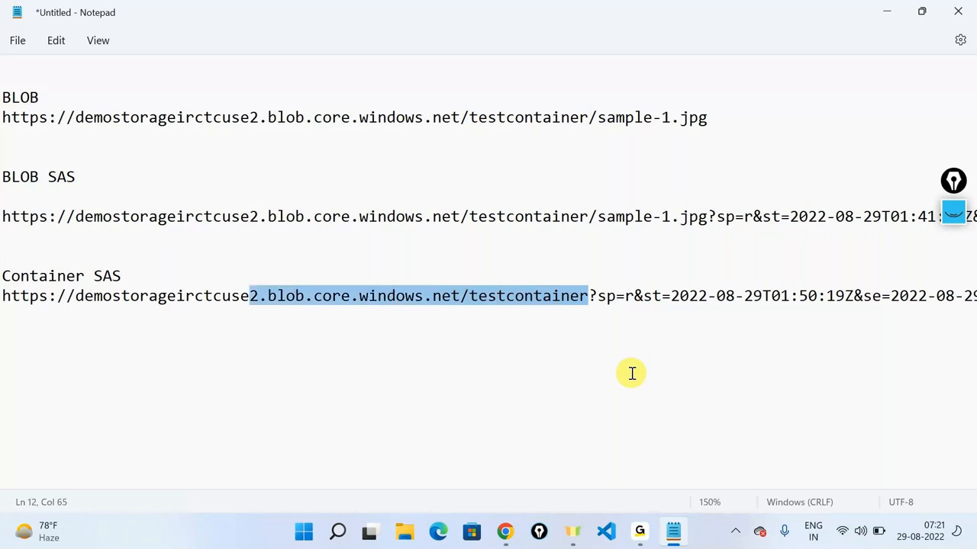
key("shift+Left")
key("shift+Left")
key("shift+Left")
key("shift+Left")
key("shift+Left")
key("shift+Left")
key("shift+Left")
key("shift+Left")
key("shift+Left")
key("shift+Left")
key("shift+Left")
key("shift+Left")
key("shift+Left")
key("shift+Left")
key("shift+Left")
key("shift+Left")
key("shift+Left")
key("shift+Left")
key("shift+Left")
key("shift+Left")
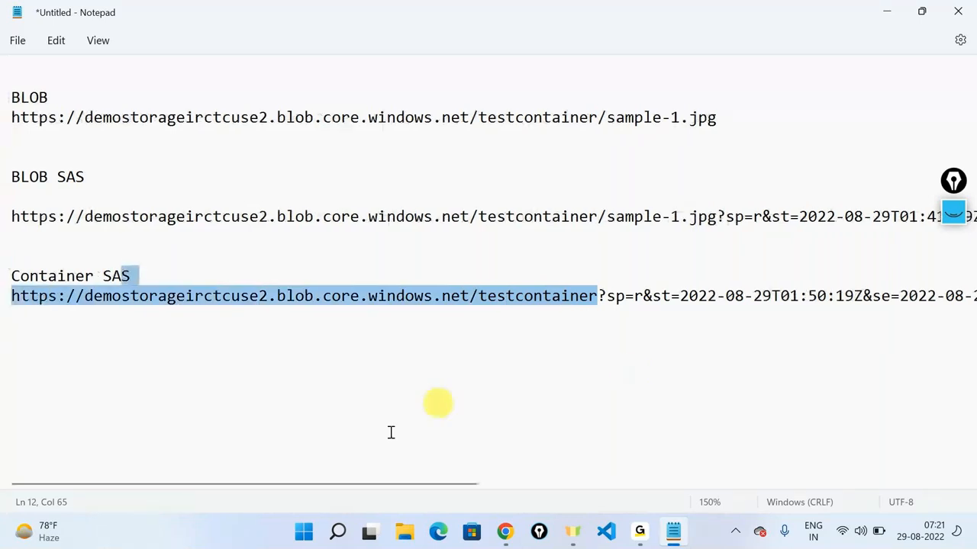
left_click_drag(372, 483, 862, 527)
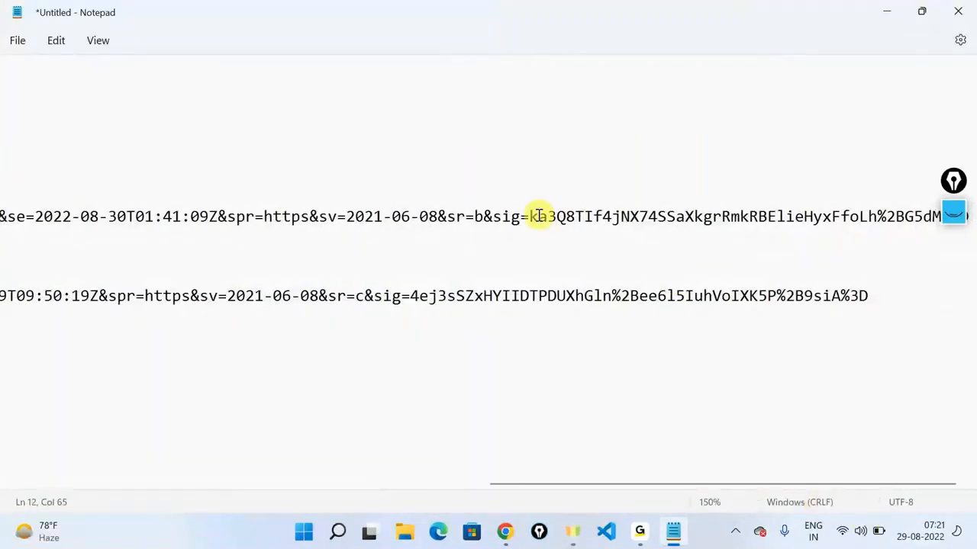
left_click_drag(531, 216, 538, 216)
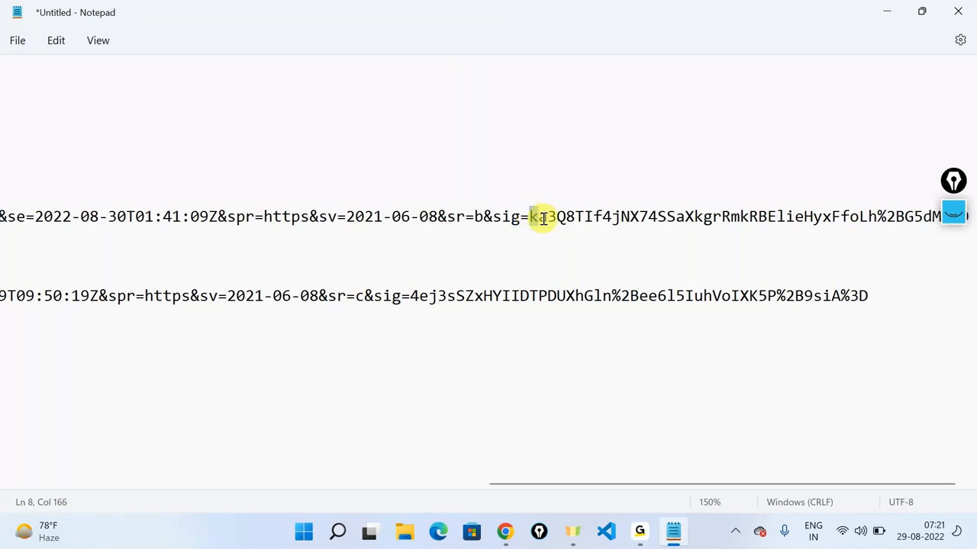
left_click_drag(419, 297, 475, 296)
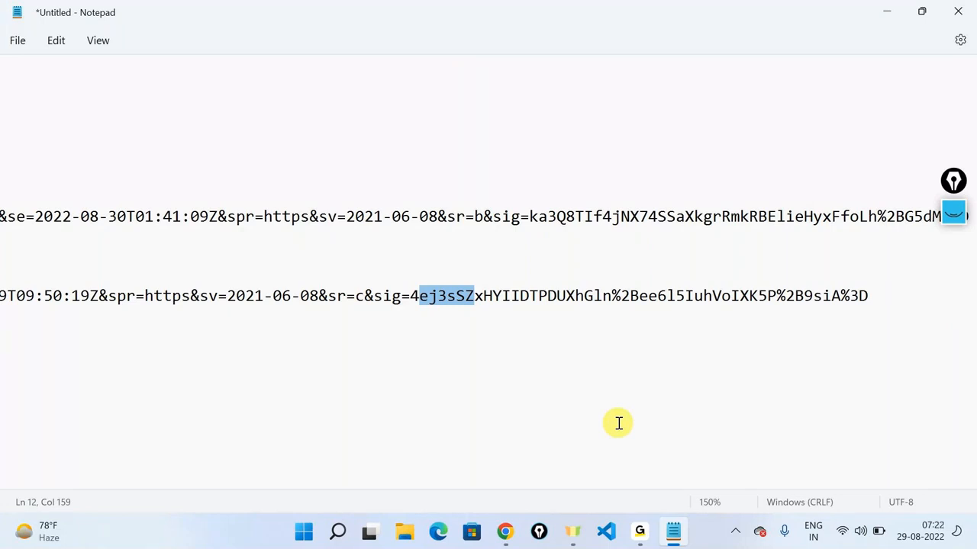
left_click_drag(878, 299, 4, 261)
key("alt+Tab")
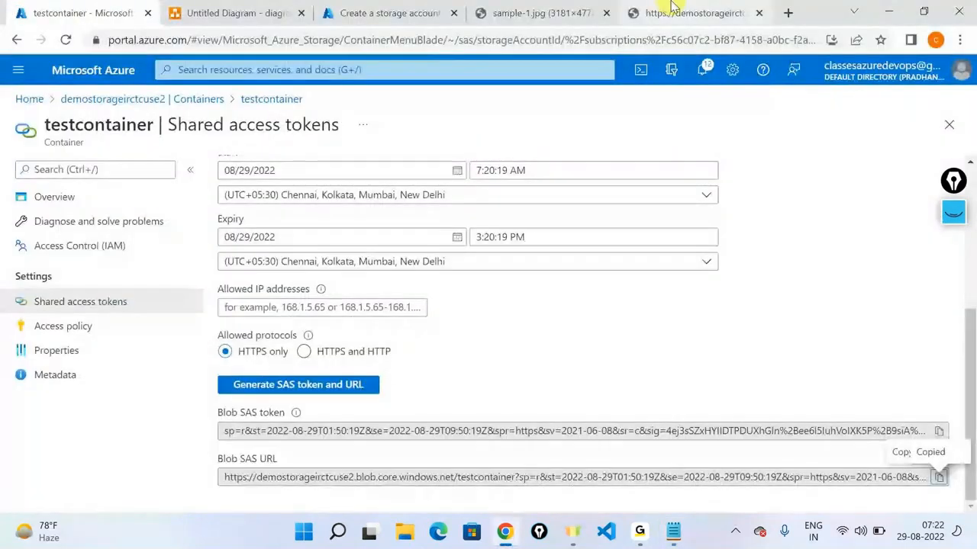
Step: Load the bare container SAS URL in a fresh Chrome tab, which fails with AuthenticationFailed
left_click(607, 13)
left_click(608, 13)
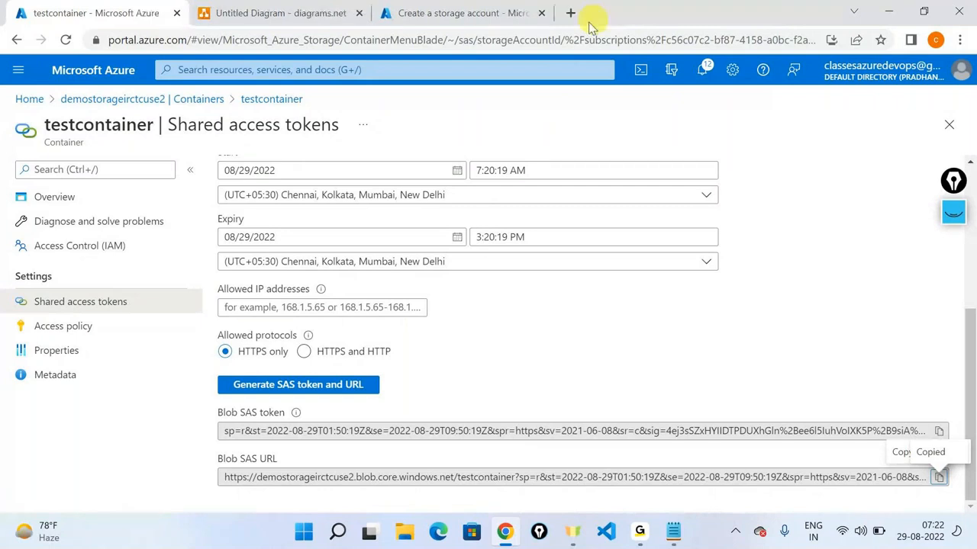
left_click(571, 13)
key("ctrl+v")
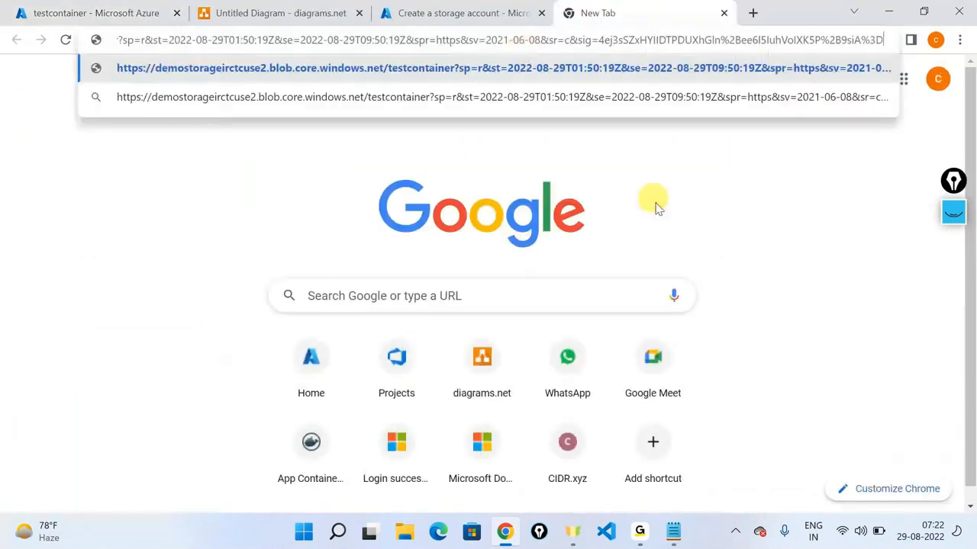
key("Return")
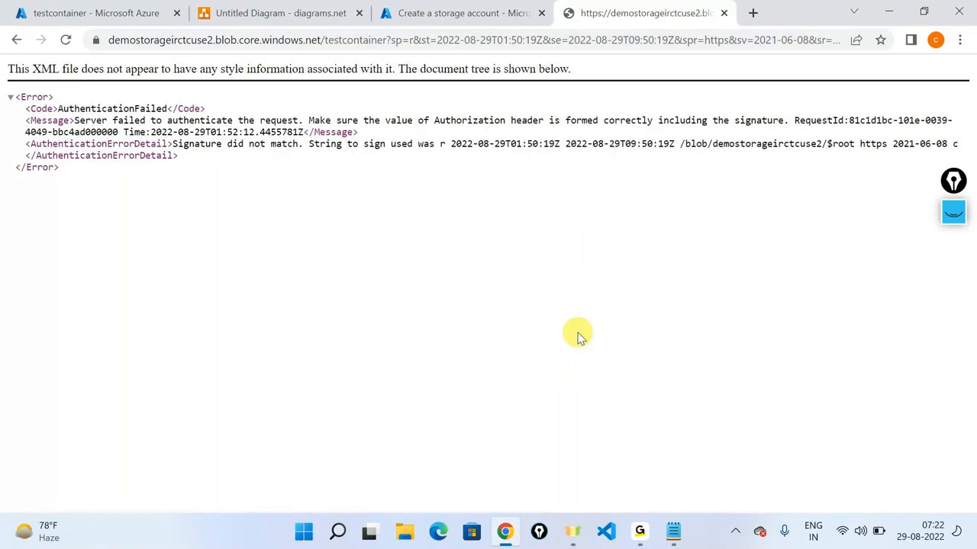
Step: Insert '/sample-1.jpg' after testcontainer in the URL so the sneaker photo loads
left_click(386, 42)
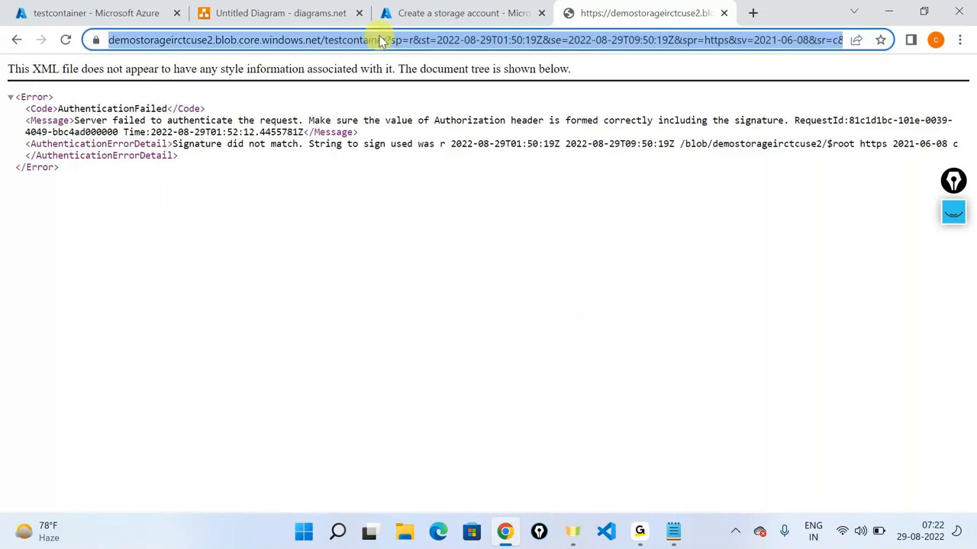
left_click(387, 42)
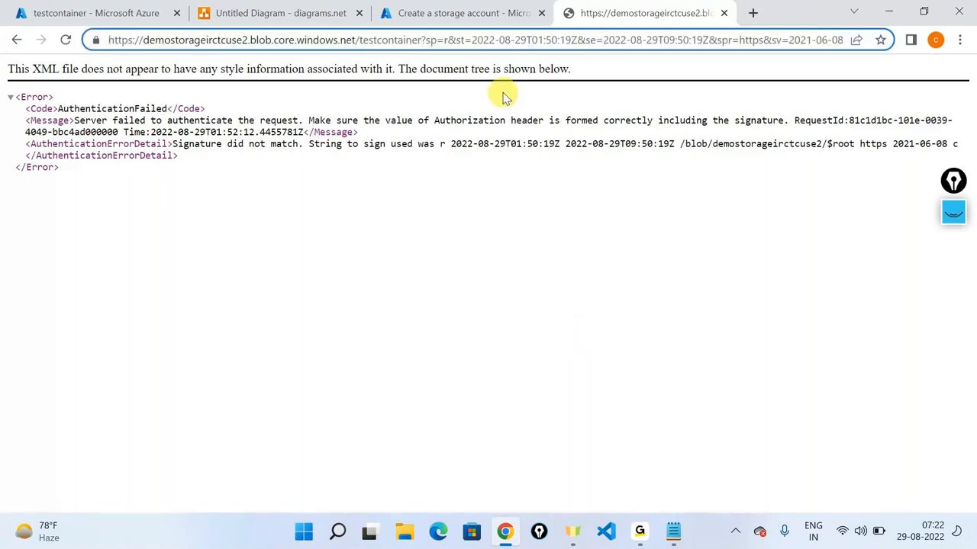
type("/sa")
type("mpl")
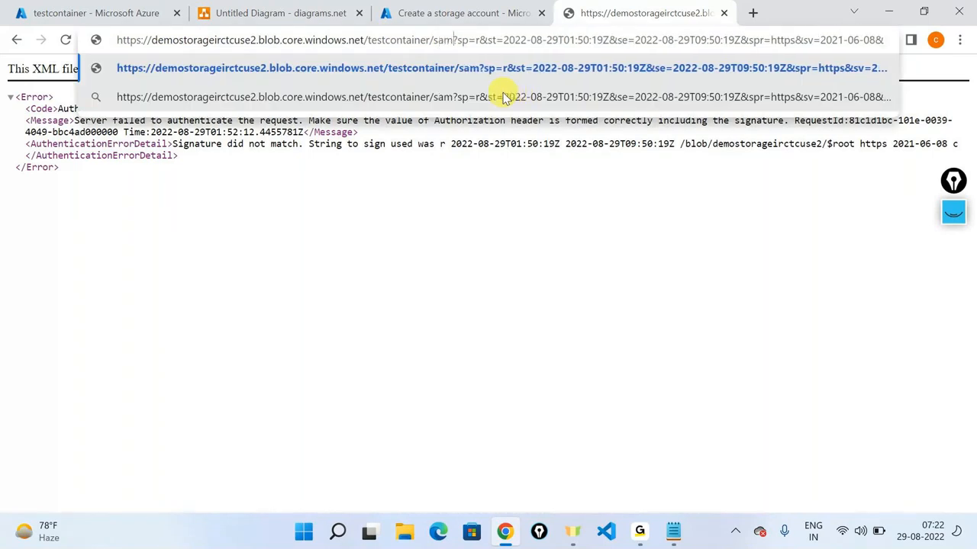
type("e-1.jp")
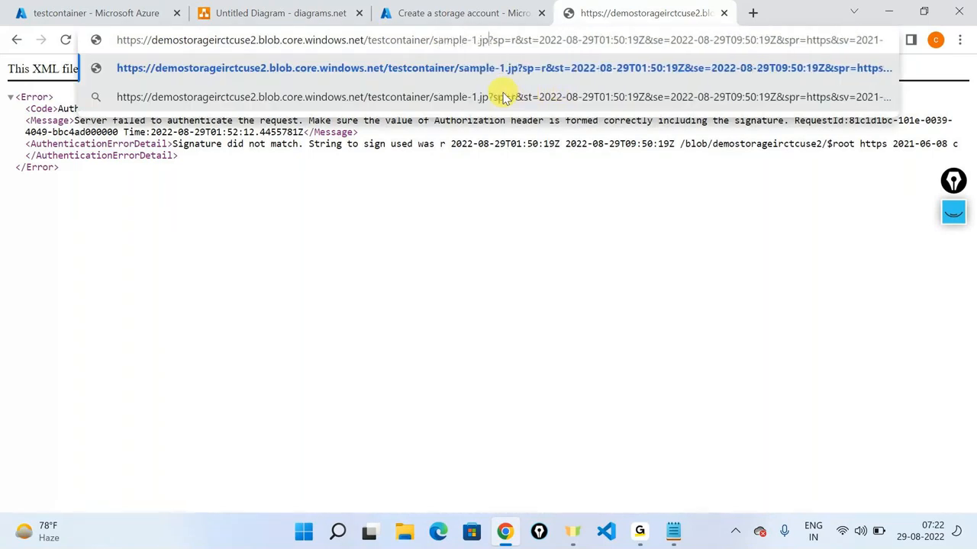
type("g")
key("Return")
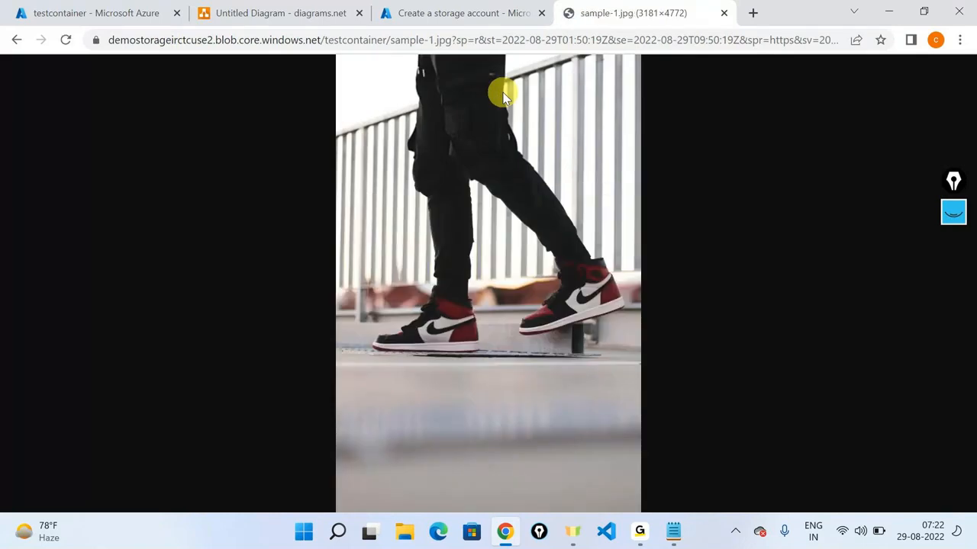
left_click(72, 10)
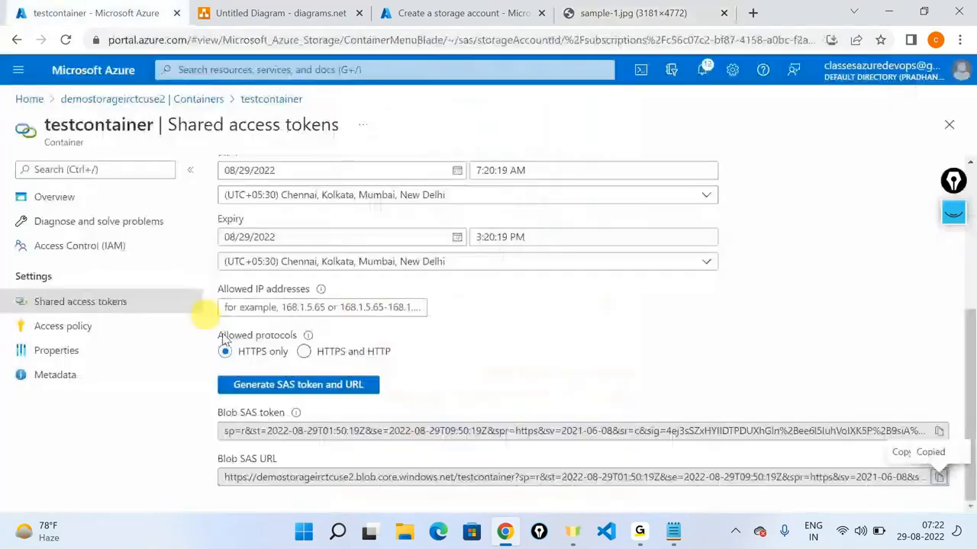
Step: Check testcontainer's blobs, then change sample-1 to sample-3 in the SAS URL to load that photo
left_click(201, 99)
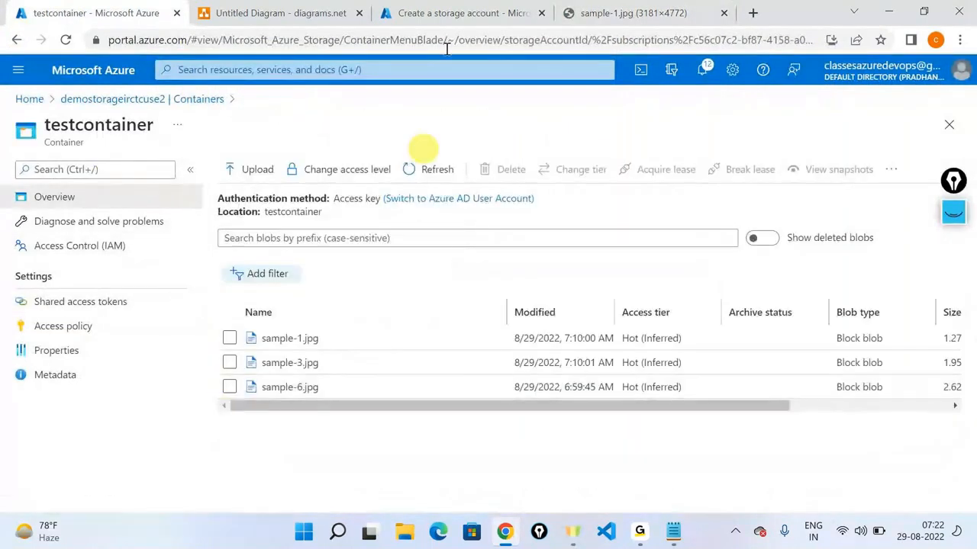
left_click(650, 7)
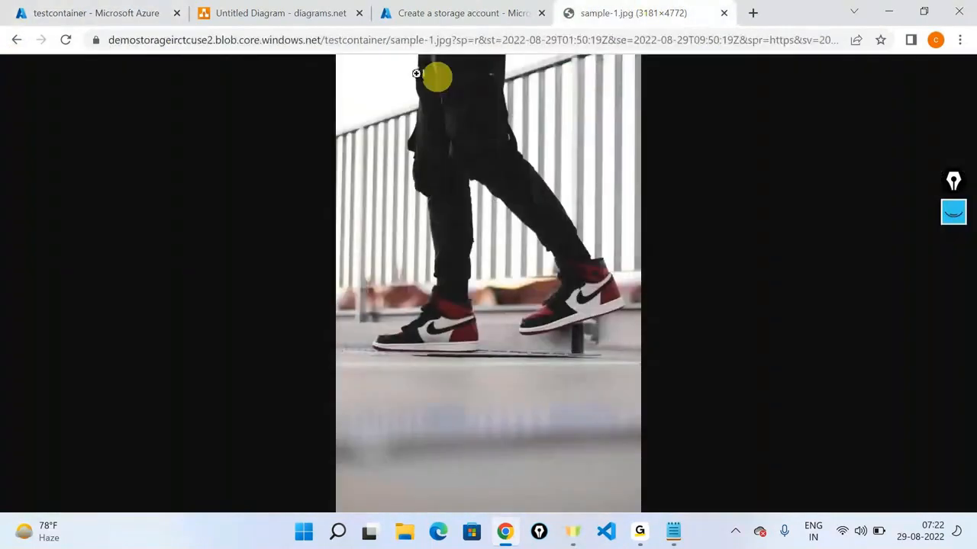
left_click(433, 38)
left_click(464, 41)
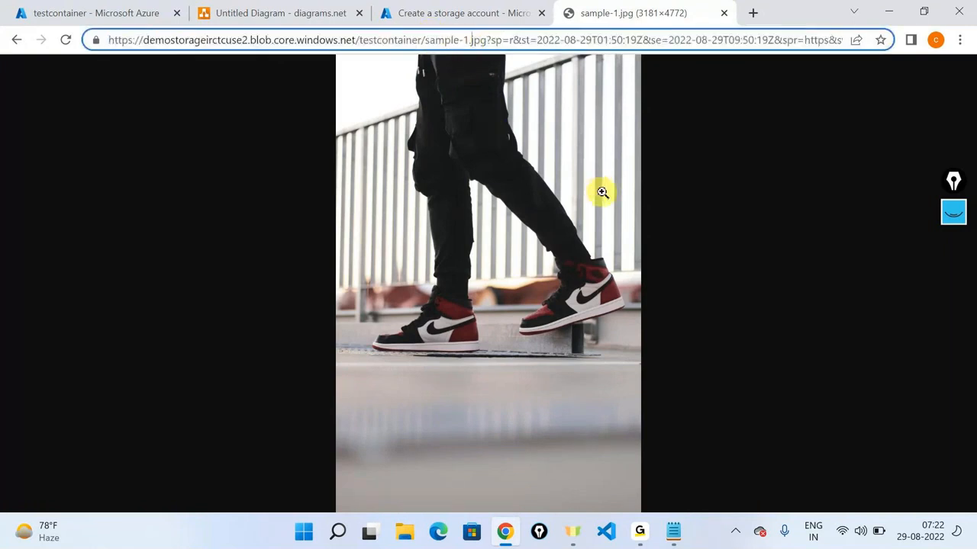
key("BackSpace")
type("3")
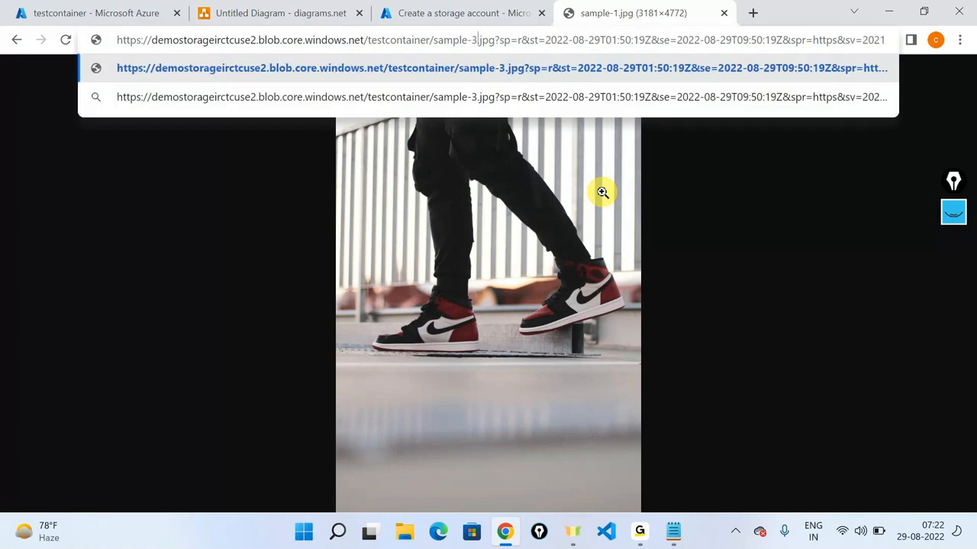
key("Return")
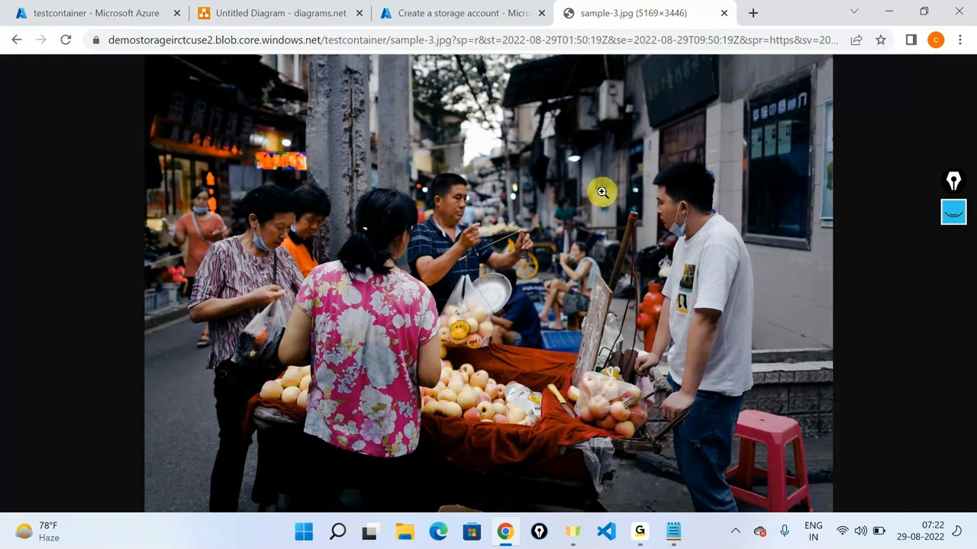
left_click(452, 39)
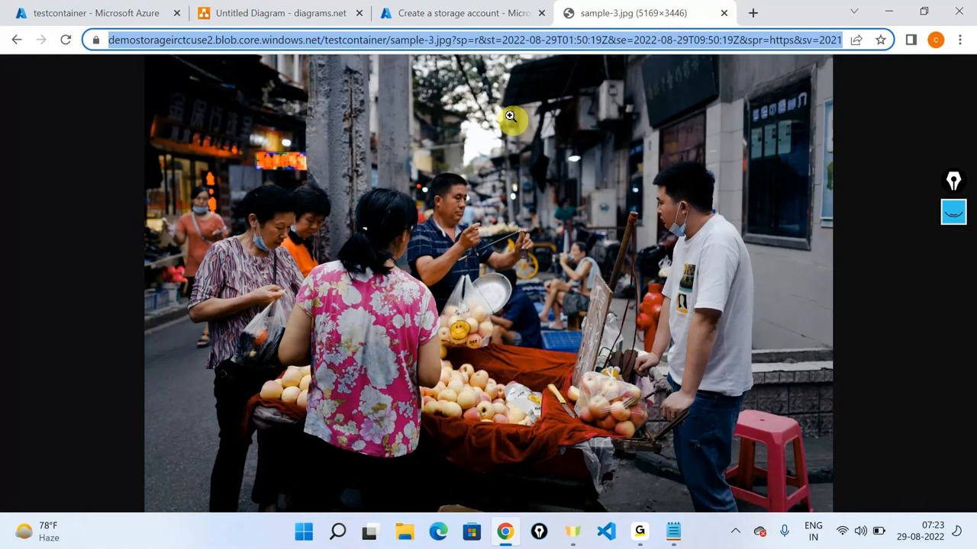
left_click(469, 37)
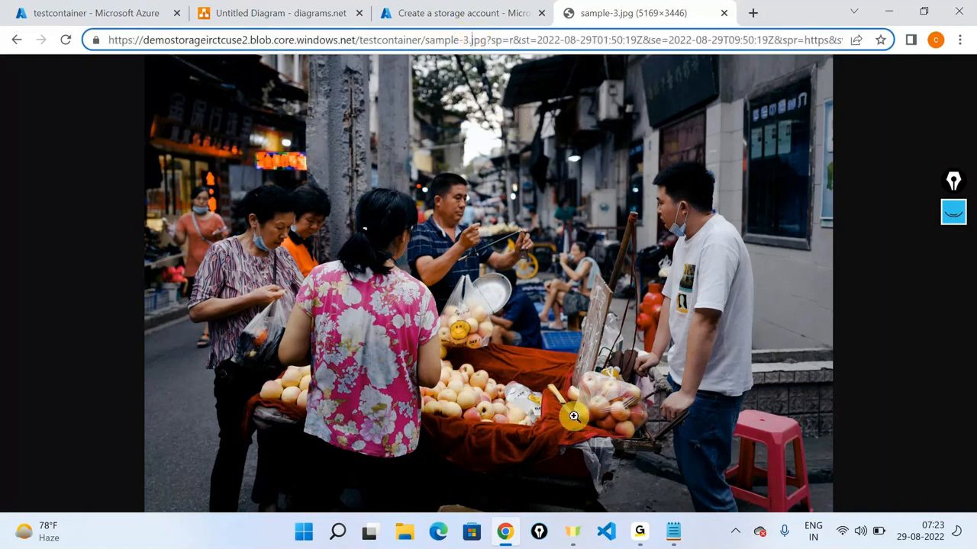
Step: Add the lines 'Data Management Software' and 'Storage Explorer' under the Container SAS URL in Notepad
key("alt+Tab")
left_click(857, 305)
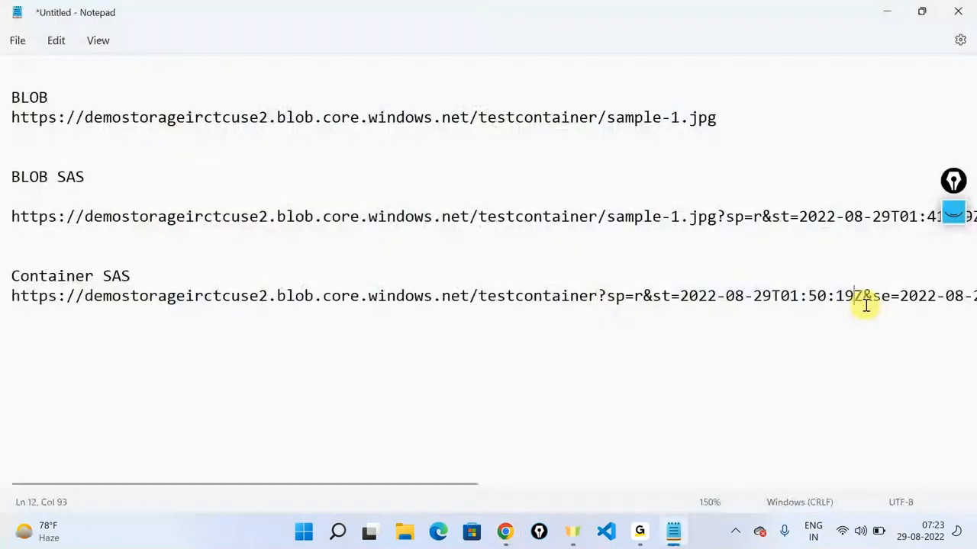
scroll(866, 304, "right", 10)
key("Return")
key("Return")
type("Data Managemen")
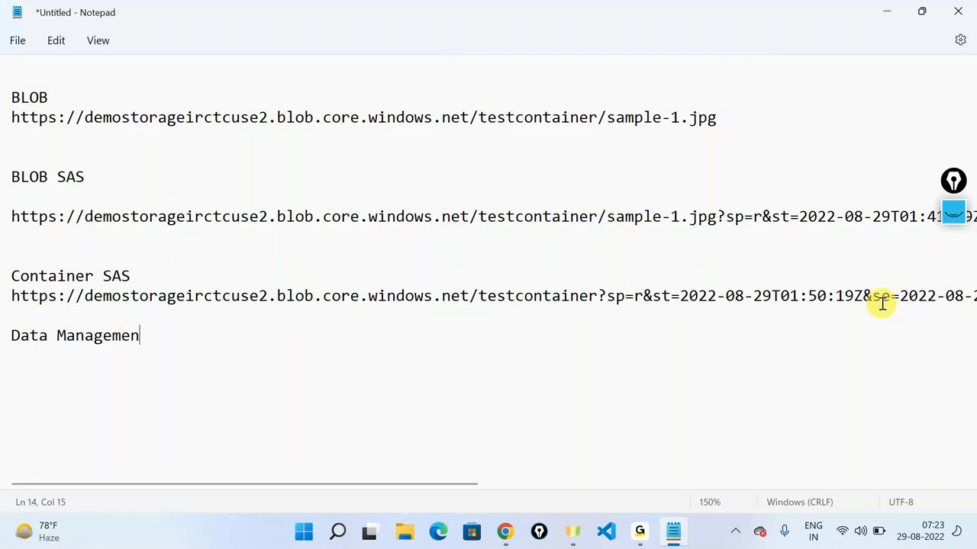
type("t Software")
key("Return")
key("Return")
type("Storage Explorer")
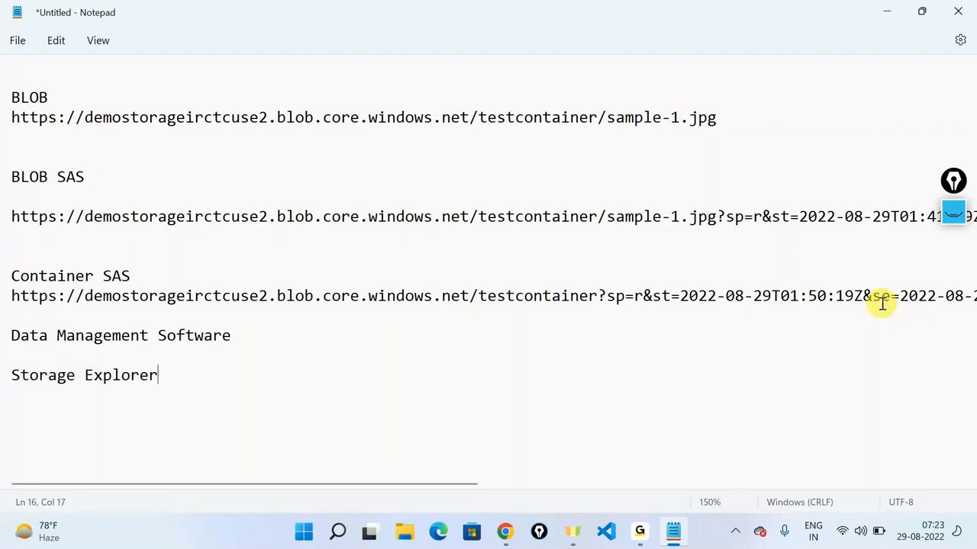
left_click(891, 11)
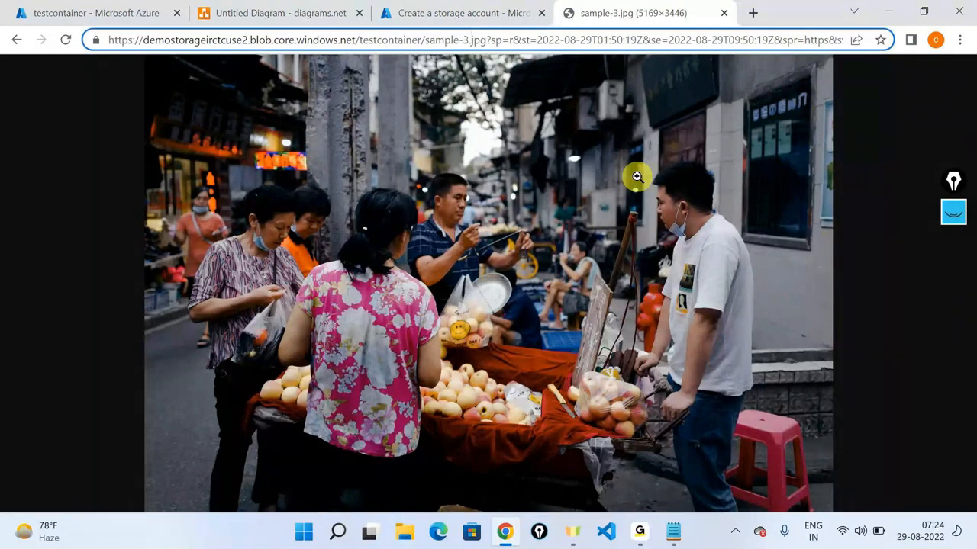
Step: Return to the diagrams.net diagram and select the storage account and BLOBS icons
key("ctrl+2")
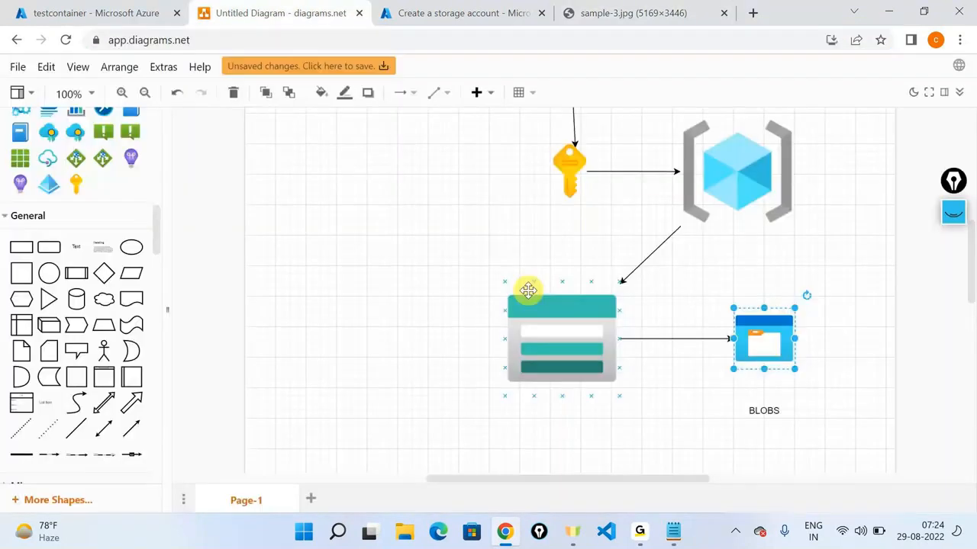
left_click(311, 300)
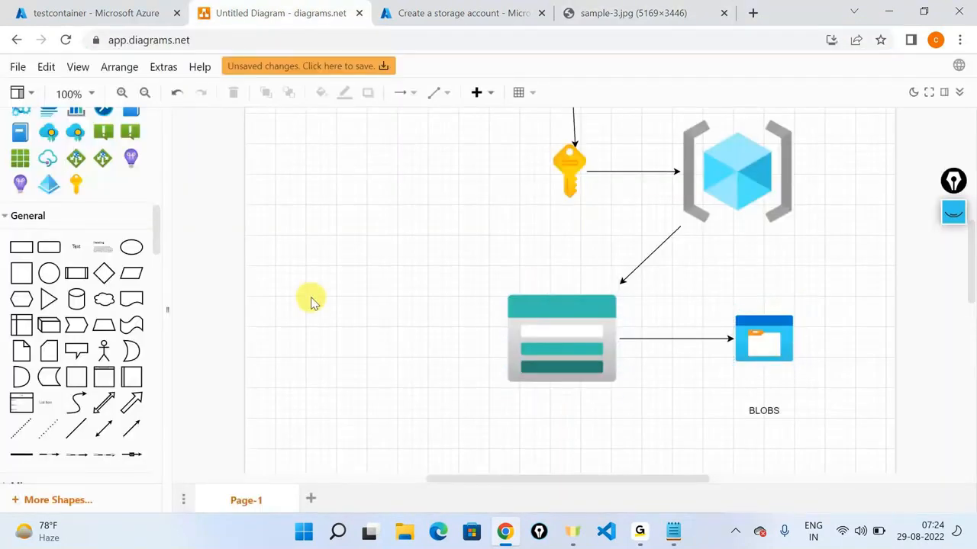
scroll(343, 297, "up", 2)
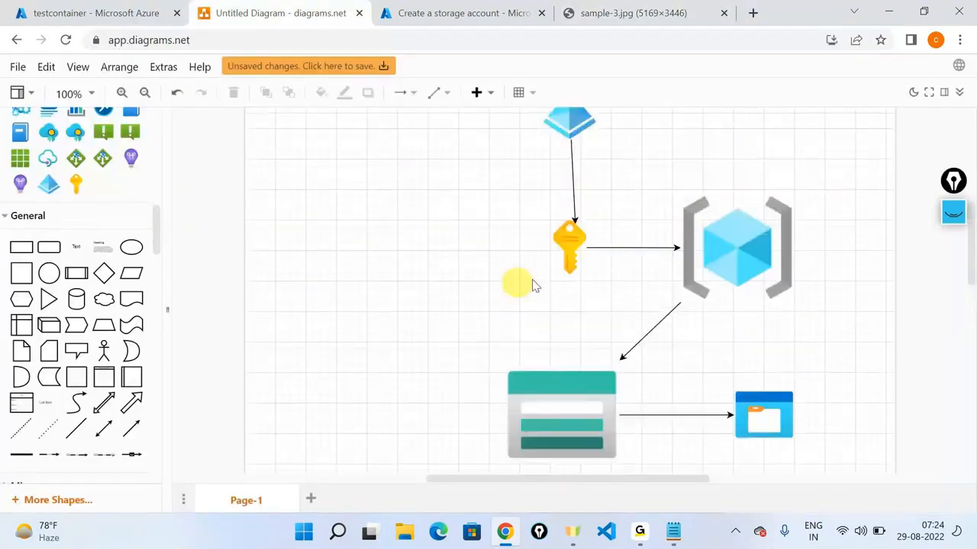
left_click(603, 386)
left_click(757, 415)
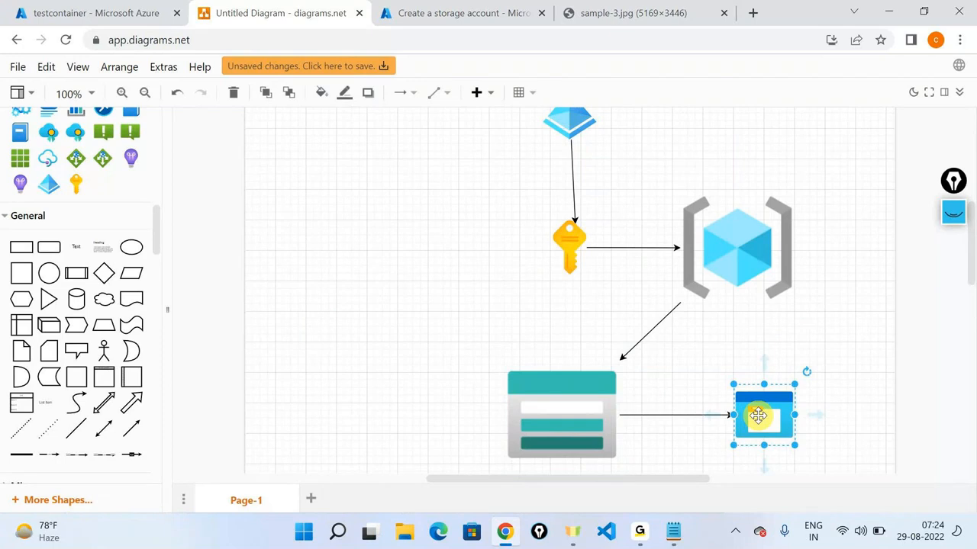
scroll(758, 415, "down", 2)
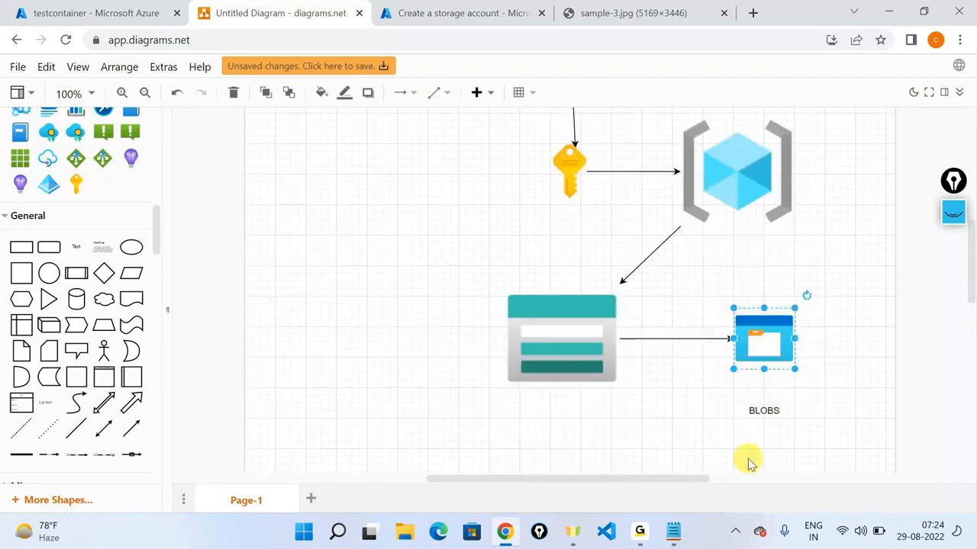
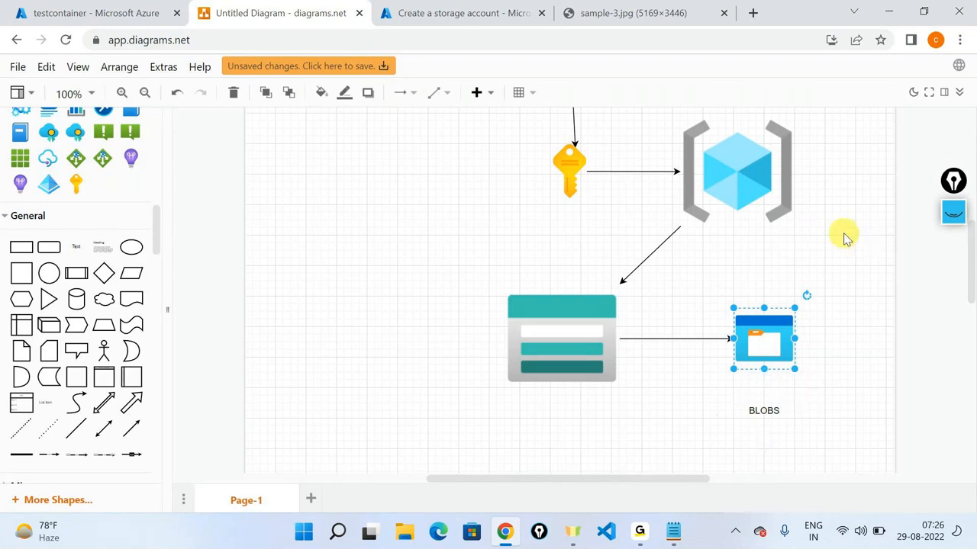
Step: Switch from the diagrams.net sketch to the Azure tab listing sample-1, sample-3 and sample-6 blobs
mouse_move(637, 533)
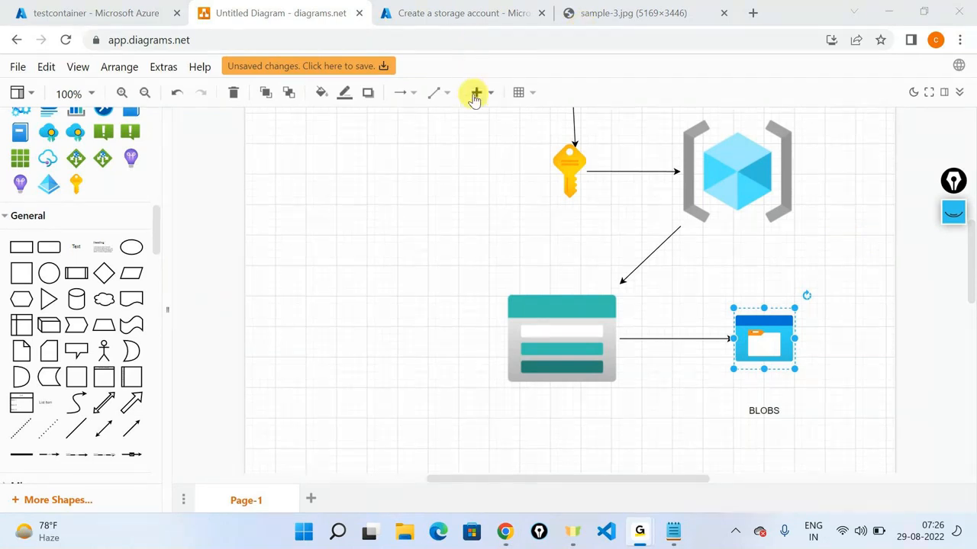
left_click(395, 235)
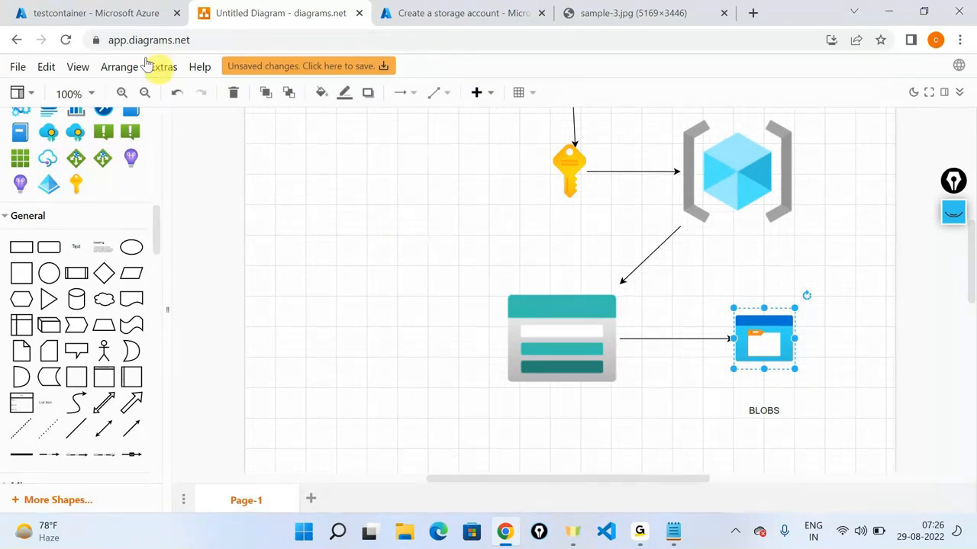
left_click(118, 16)
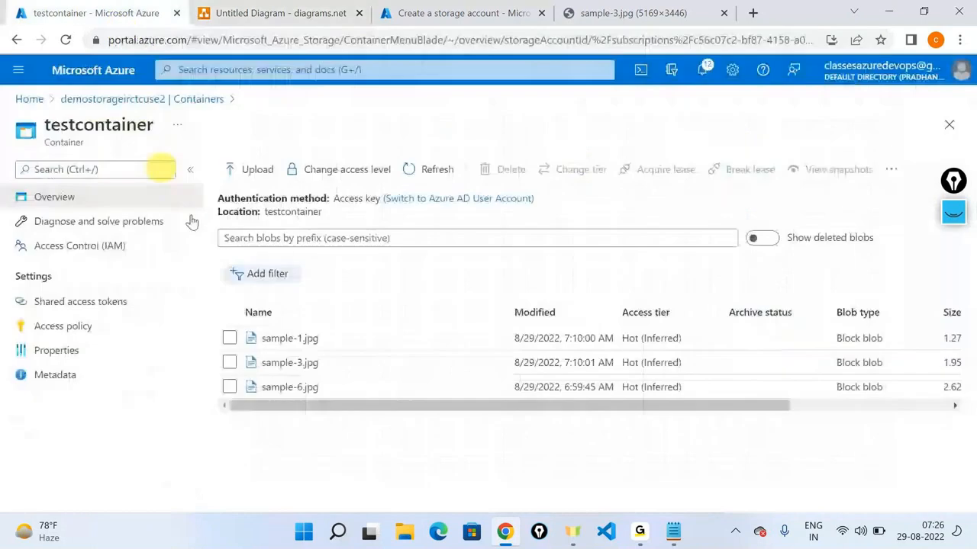
Step: Generate a read-only SAS token and URL for testcontainer on its Shared access tokens page
left_click(99, 303)
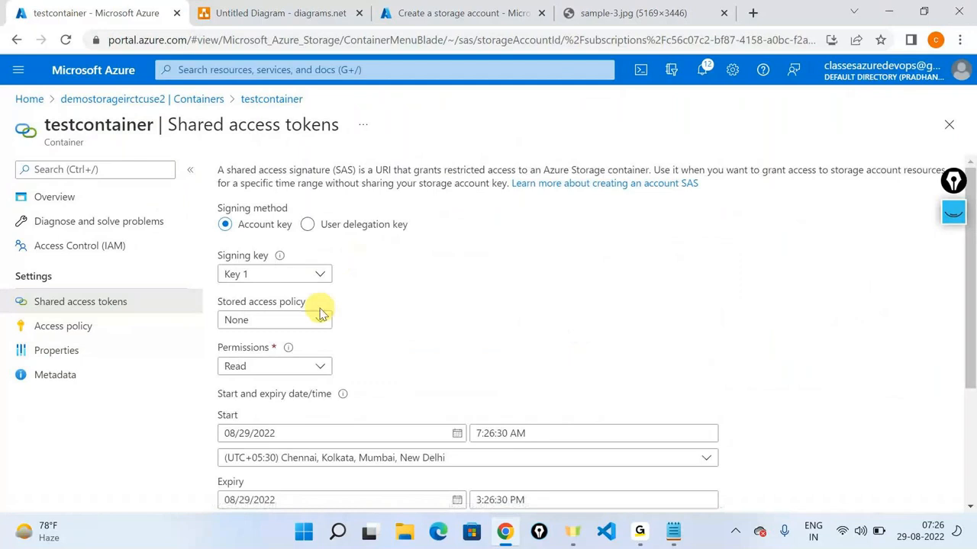
scroll(321, 305, "down", 3)
left_click(289, 465)
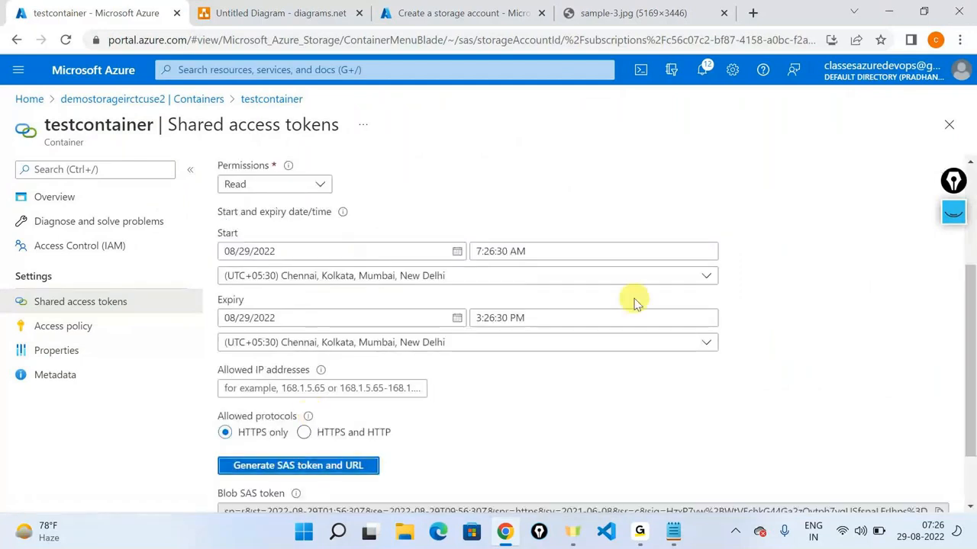
scroll(633, 300, "down", 2)
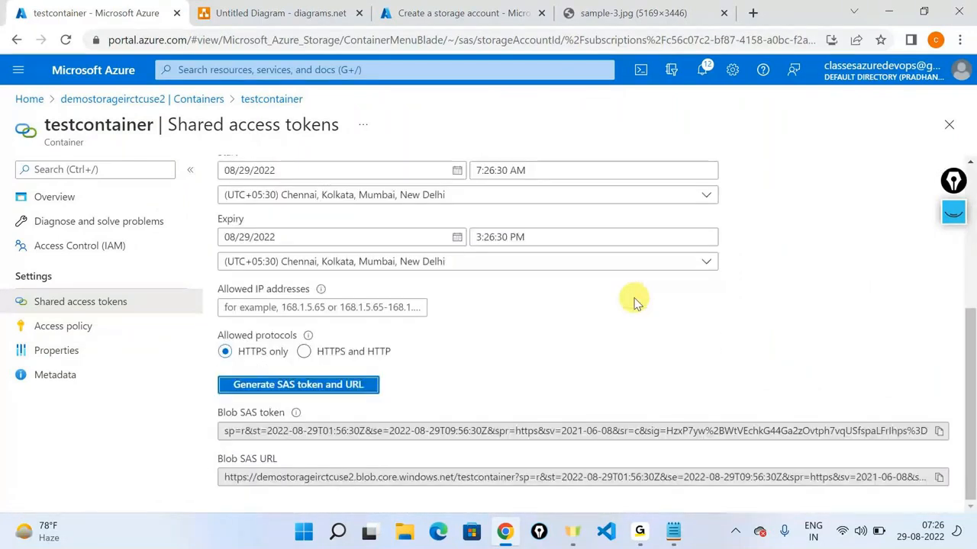
Step: Select the Blob SAS token and the URL's start/expiry part, then go to the Container SAS line in Notepad
left_click(432, 434)
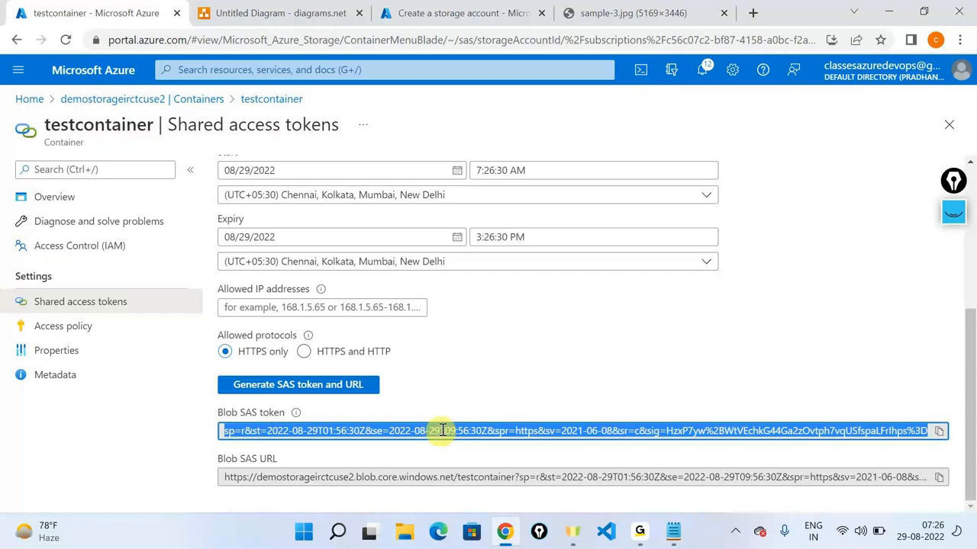
left_click_drag(552, 477, 708, 471)
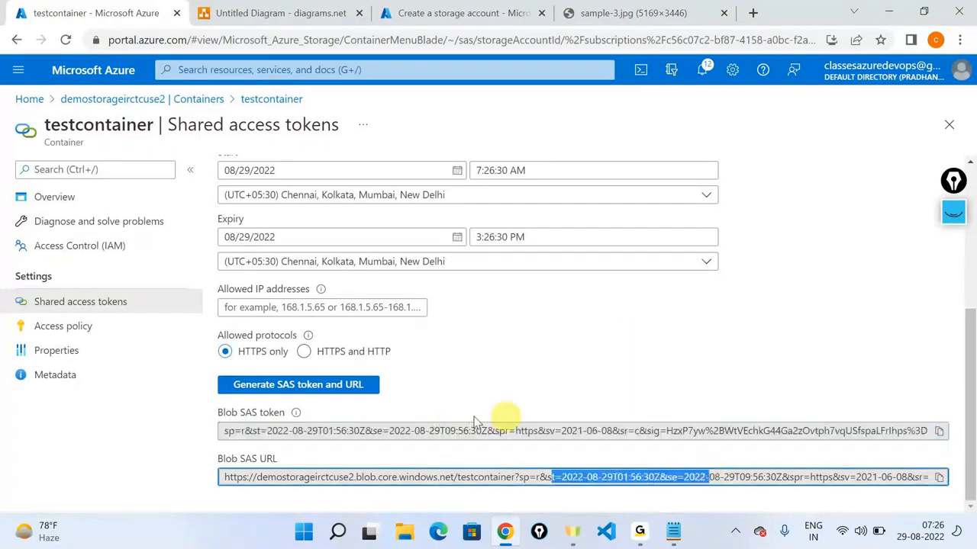
left_click(673, 532)
left_click(724, 117)
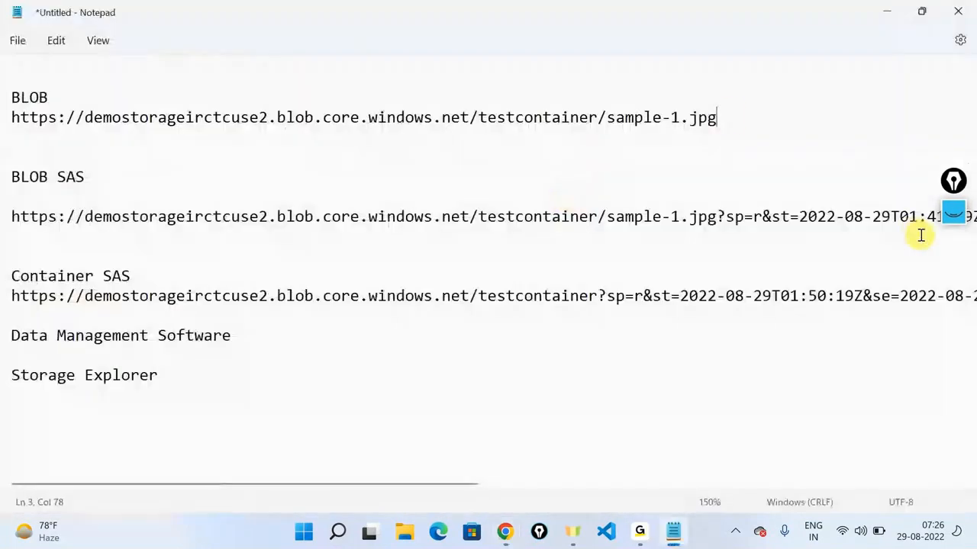
Step: Minimize Notepad and select part of the read-only sr=c Blob SAS token in the portal
left_click(883, 15)
double_click(643, 438)
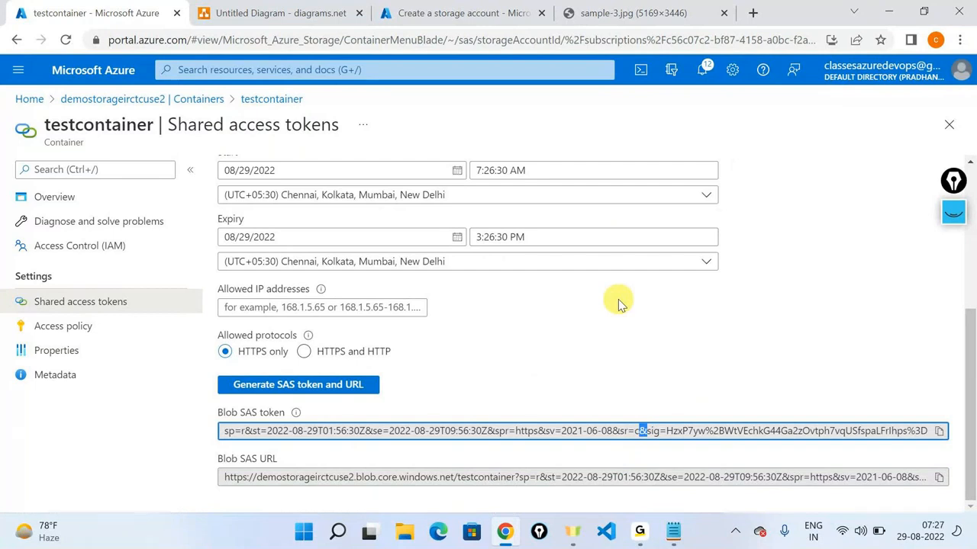
Step: Copy the Blob SAS token, Google it in a new tab, and close the tab after no matches
left_click(939, 433)
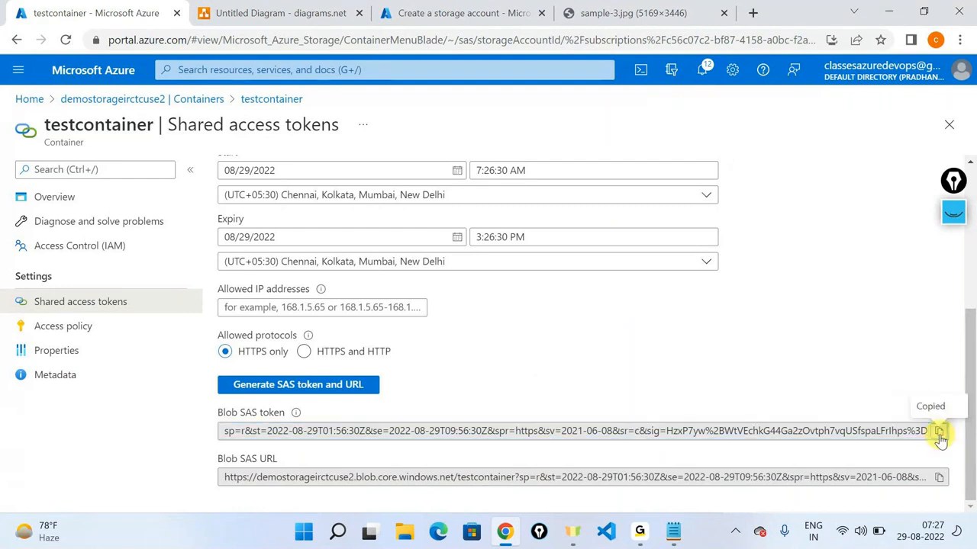
left_click(939, 478)
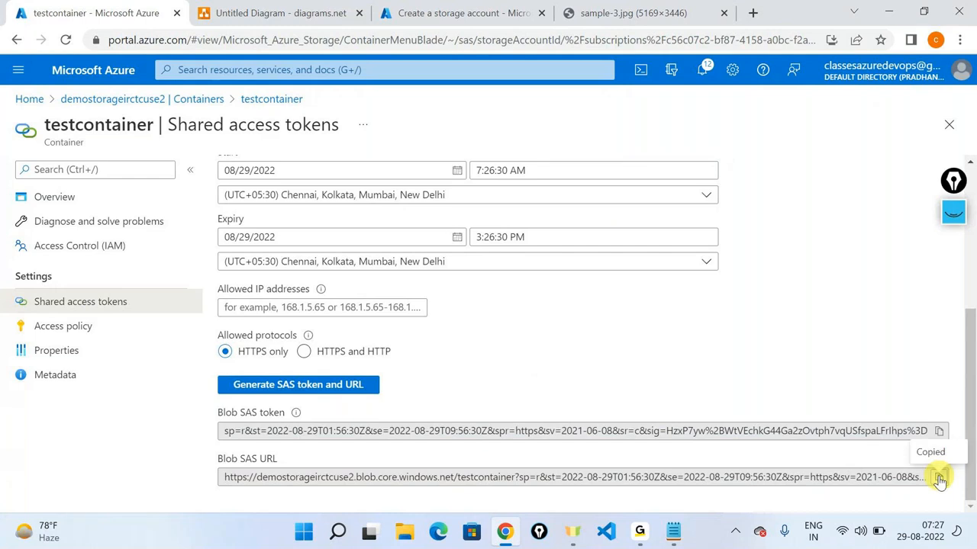
left_click(939, 432)
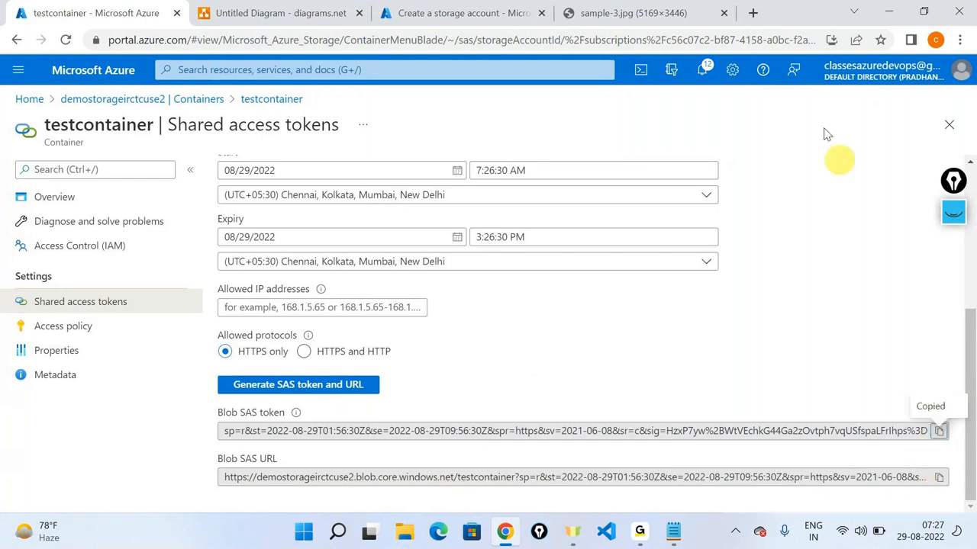
left_click(753, 13)
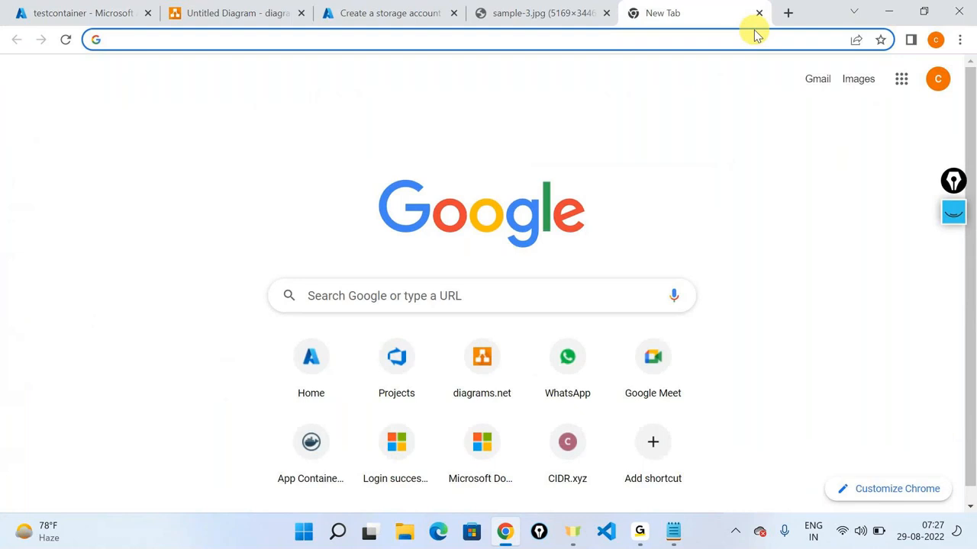
key("ctrl+v")
key("Return")
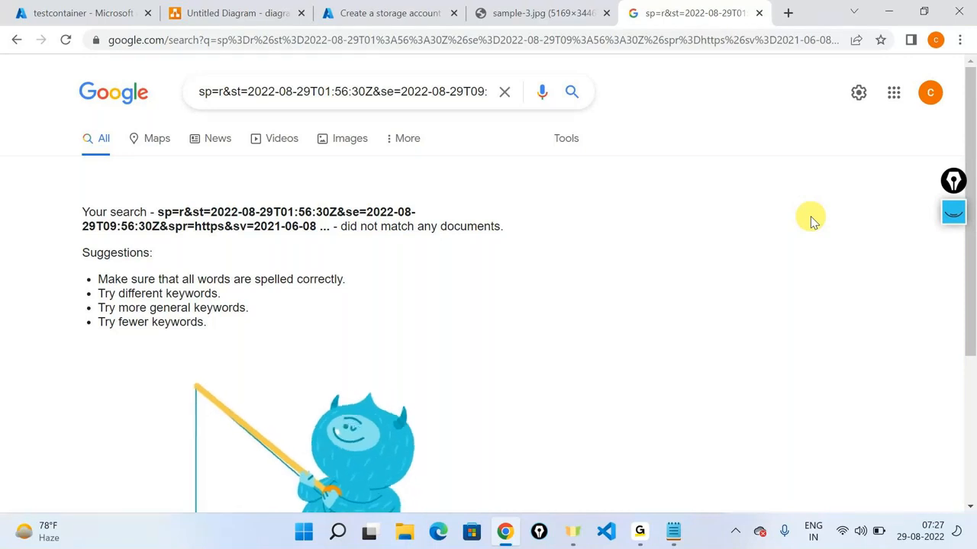
left_click(760, 13)
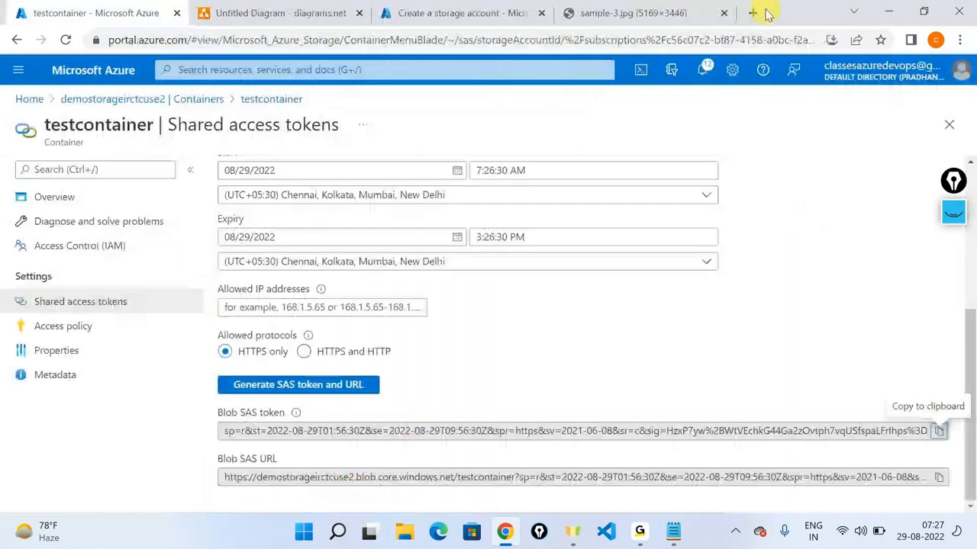
Step: Google 'storage explorer in azure download' and open Microsoft's Azure Storage Explorer product page
left_click(765, 11)
left_click(420, 48)
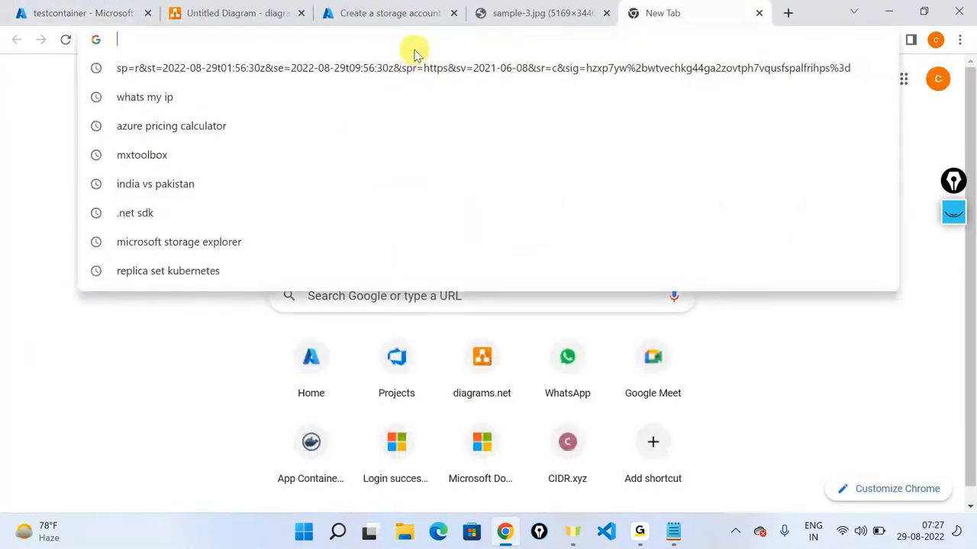
type("stora")
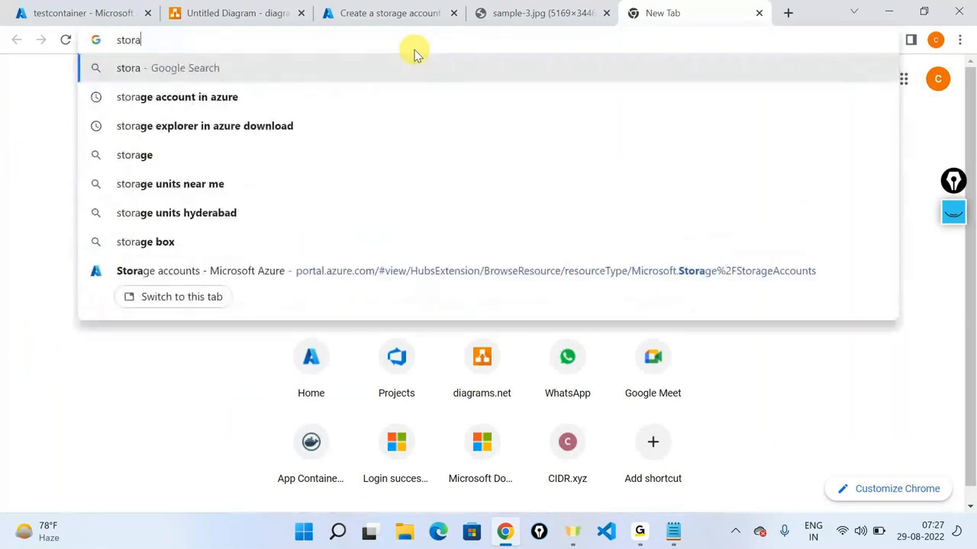
type("ge exp")
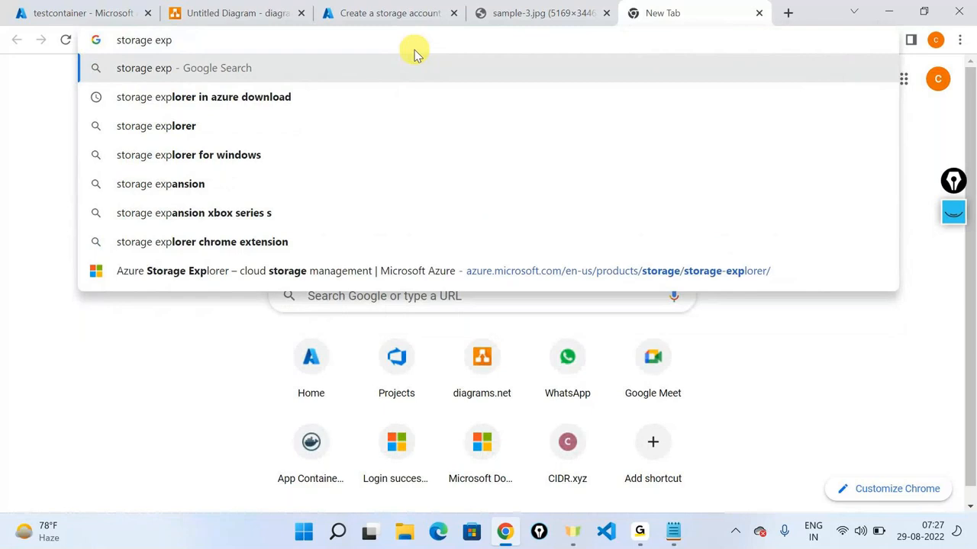
key("Down")
key("Return")
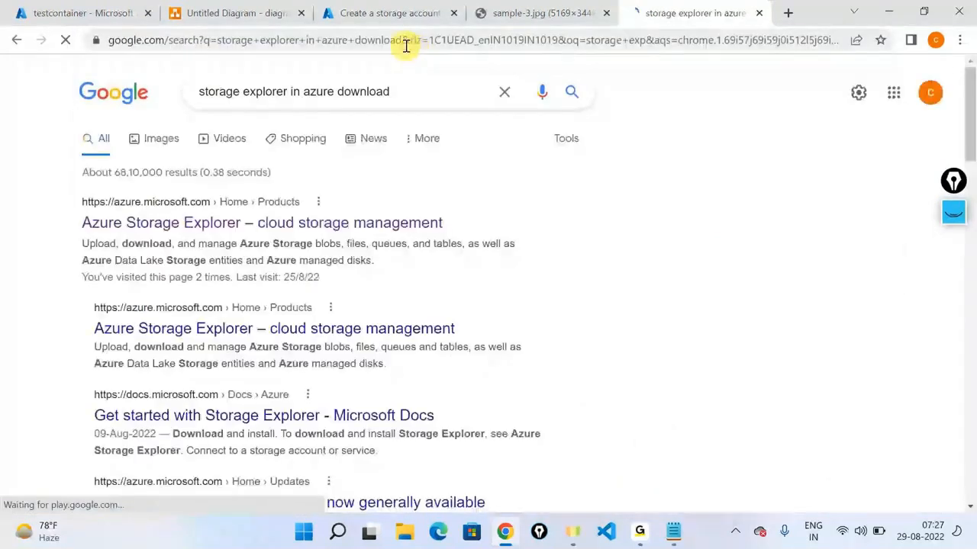
left_click(234, 222)
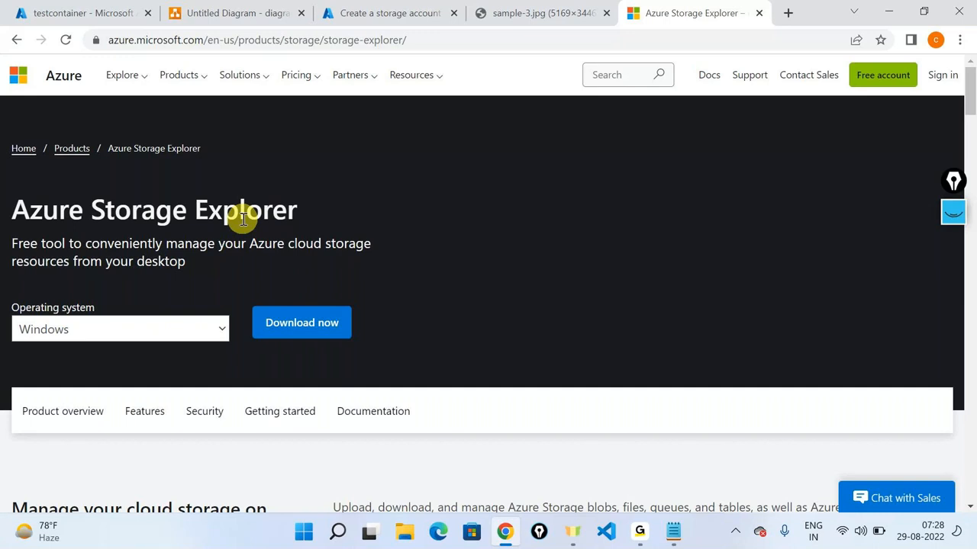
Step: Download the Windows Storage Explorer installer (103 MB) and reveal StorageExplorer (1) in Downloads
left_click(224, 327)
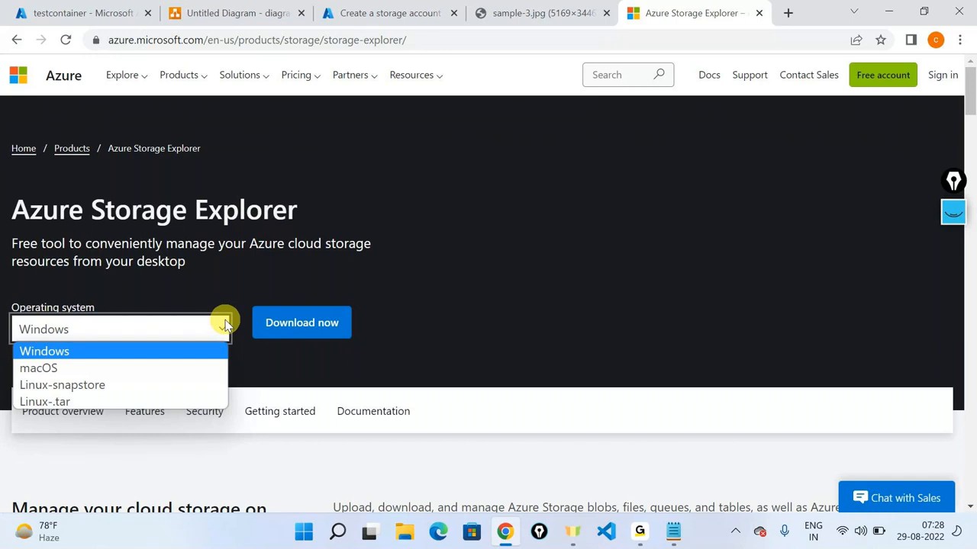
left_click(60, 351)
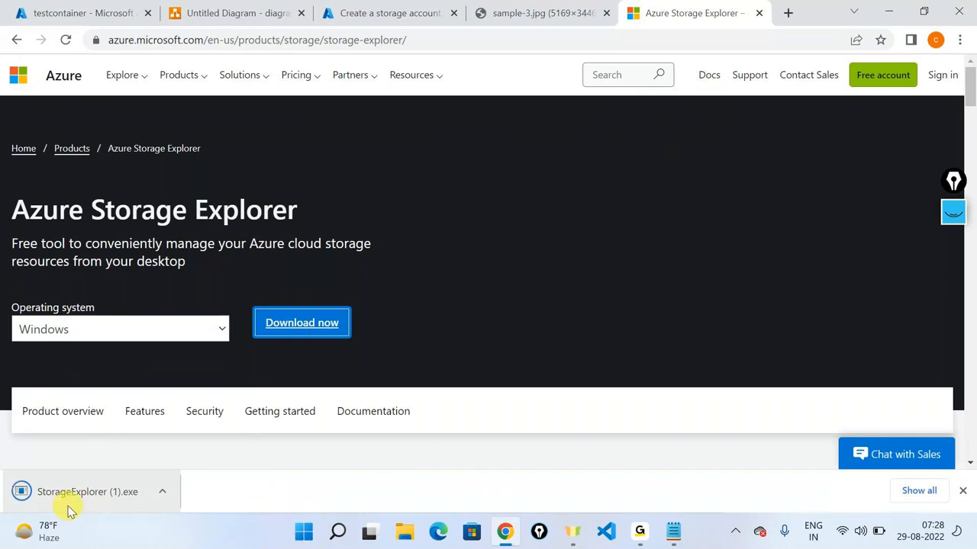
left_click(162, 494)
left_click(197, 439)
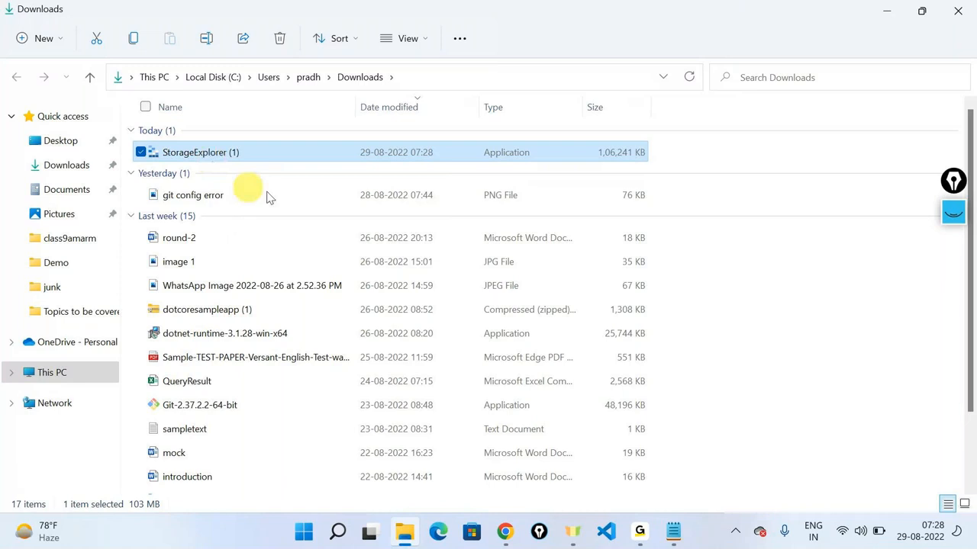
Step: Dismiss Chrome's download bar, search Start for 'storage', and open Microsoft Azure Storage Explorer
key("alt+Tab")
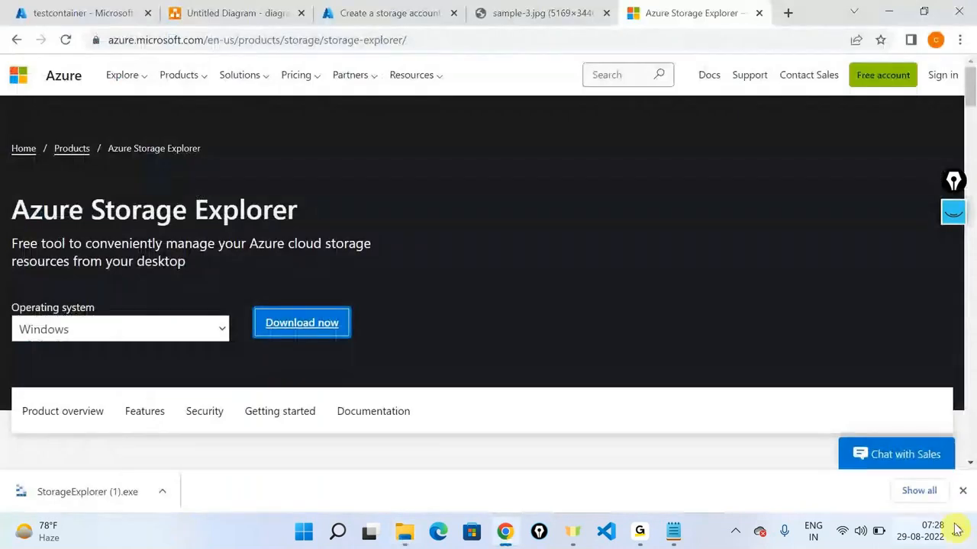
left_click(962, 494)
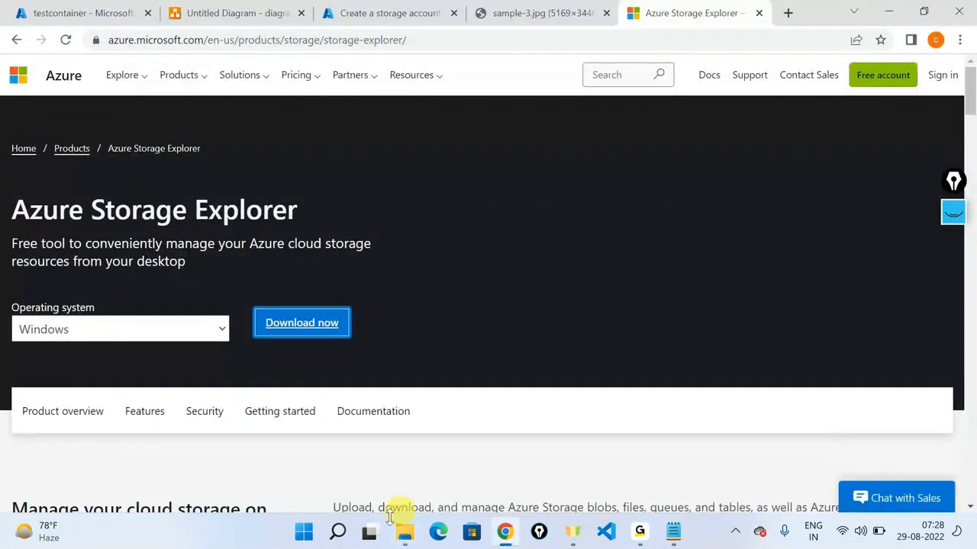
left_click(347, 536)
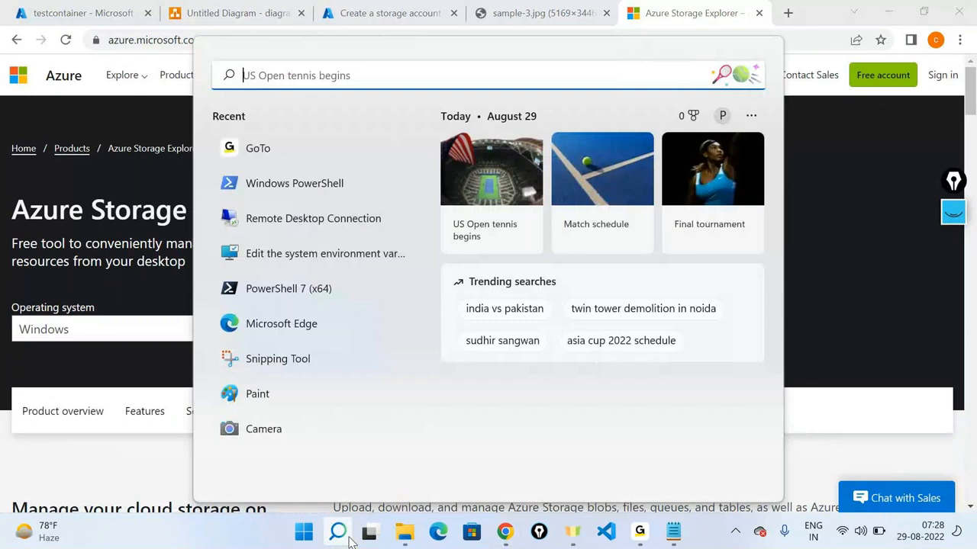
type("storage")
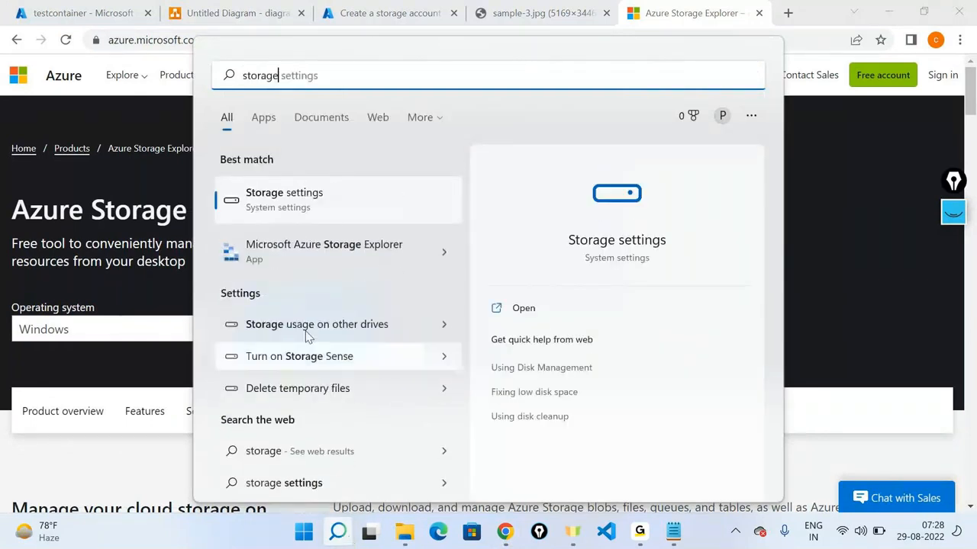
left_click(443, 252)
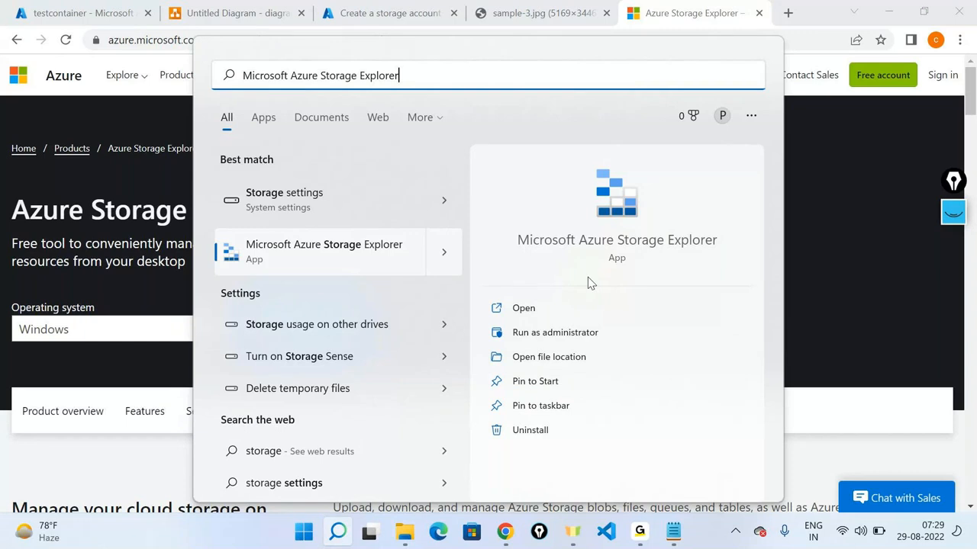
left_click(542, 308)
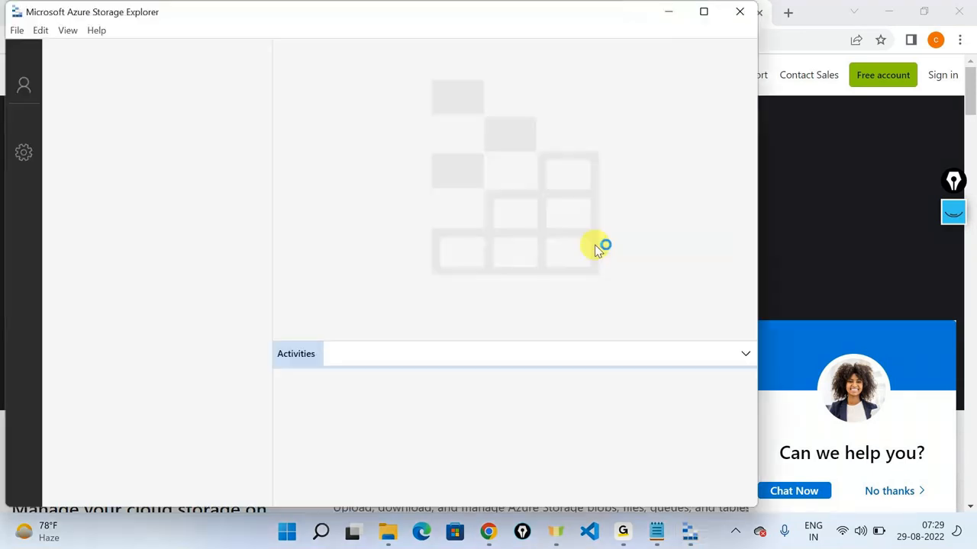
Step: Maximize then minimize Storage Explorer and return to the portal's testcontainer Shared access tokens tab
left_click(704, 14)
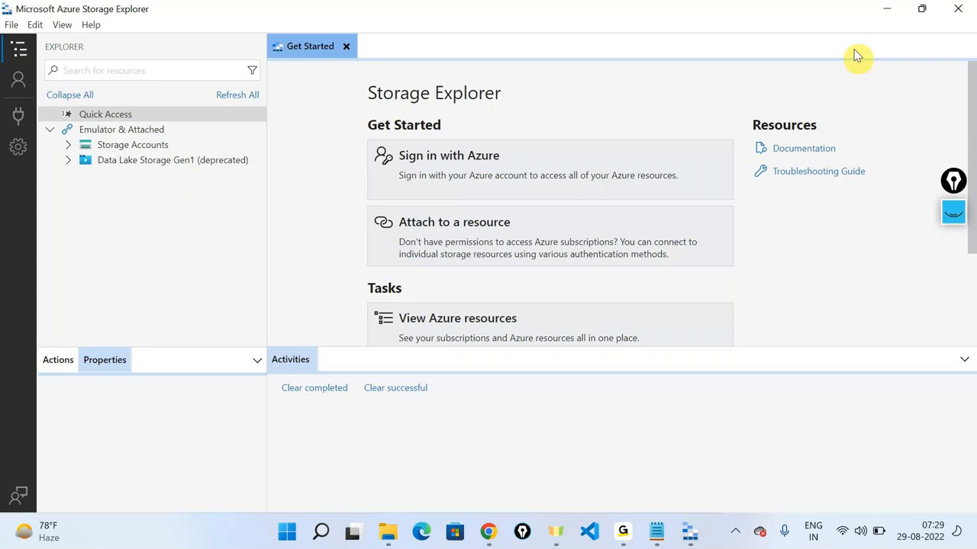
left_click(887, 9)
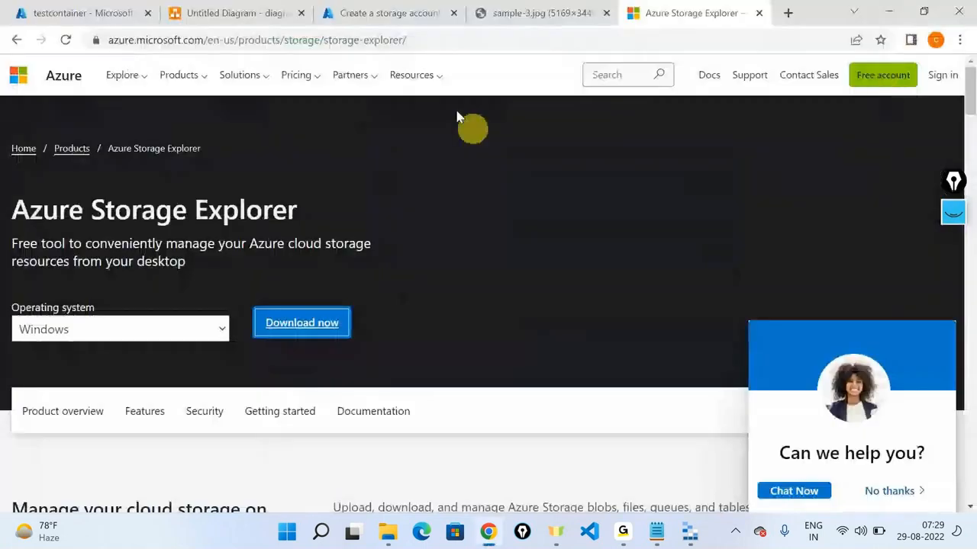
left_click(97, 8)
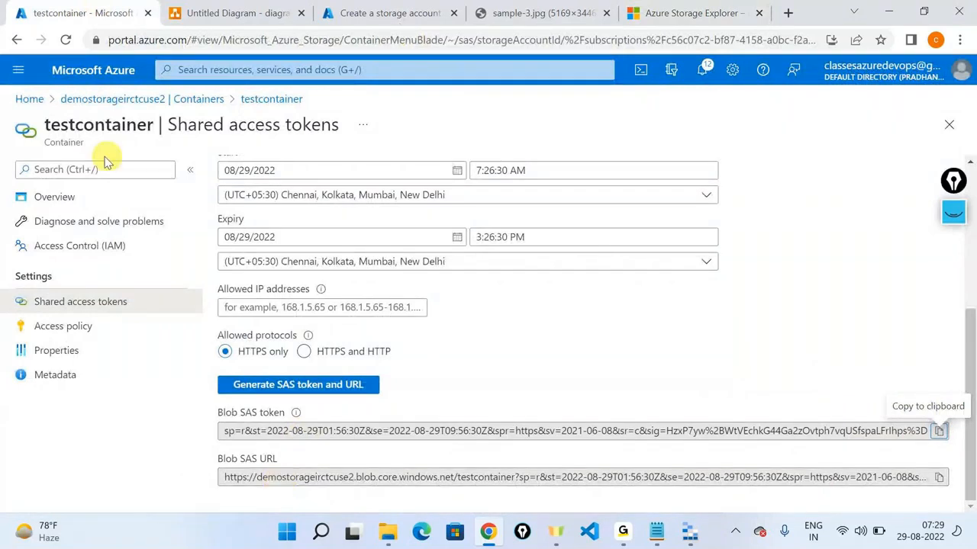
Step: Add List alongside Read in testcontainer's SAS permissions
double_click(65, 150)
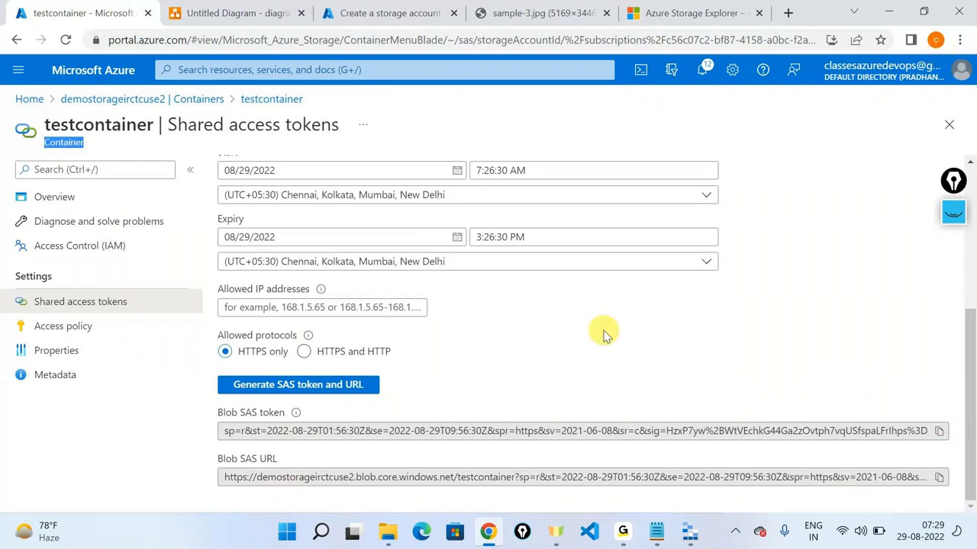
scroll(603, 333, "up", 2)
left_click(233, 256)
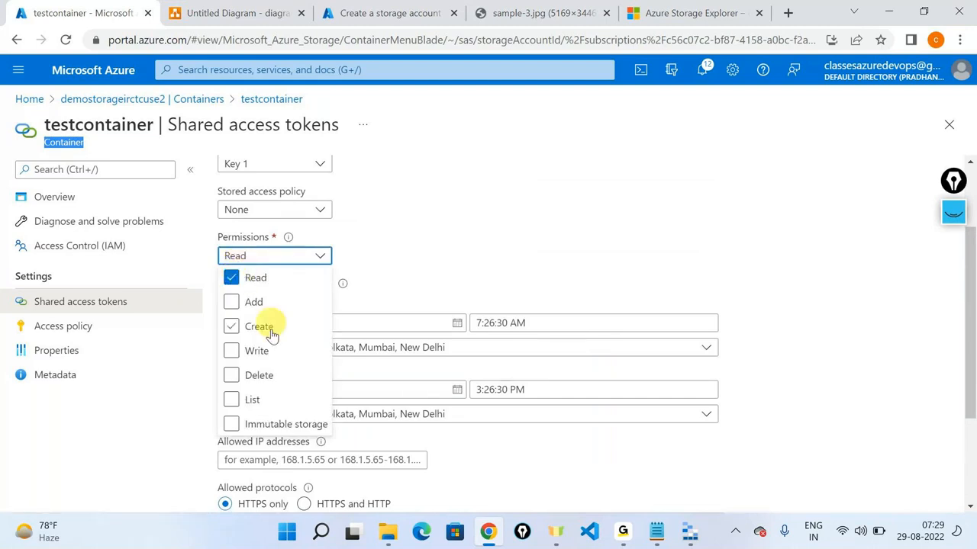
left_click(252, 400)
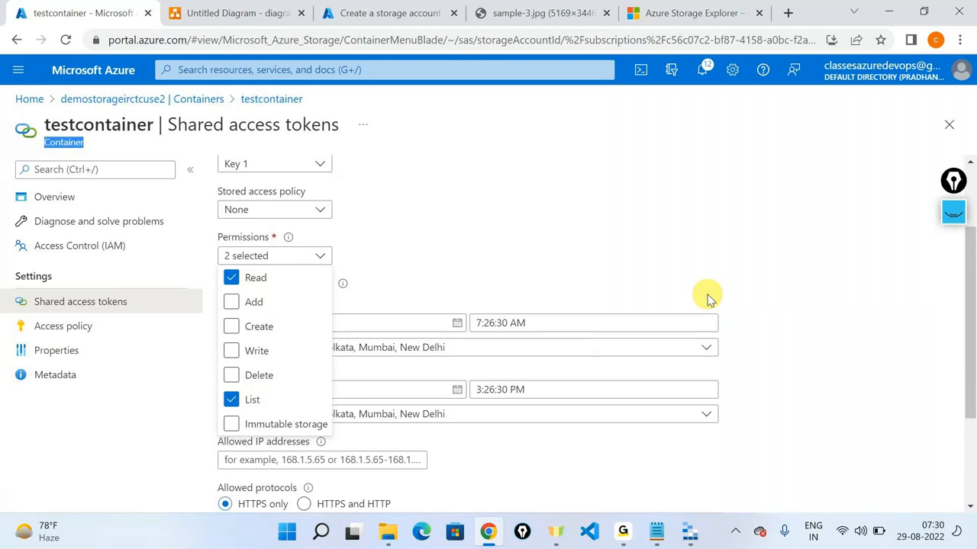
left_click(707, 298)
Step: Regenerate the SAS token and URL, copy the Blob SAS URL, and return to Storage Explorer
scroll(707, 299, "down", 2)
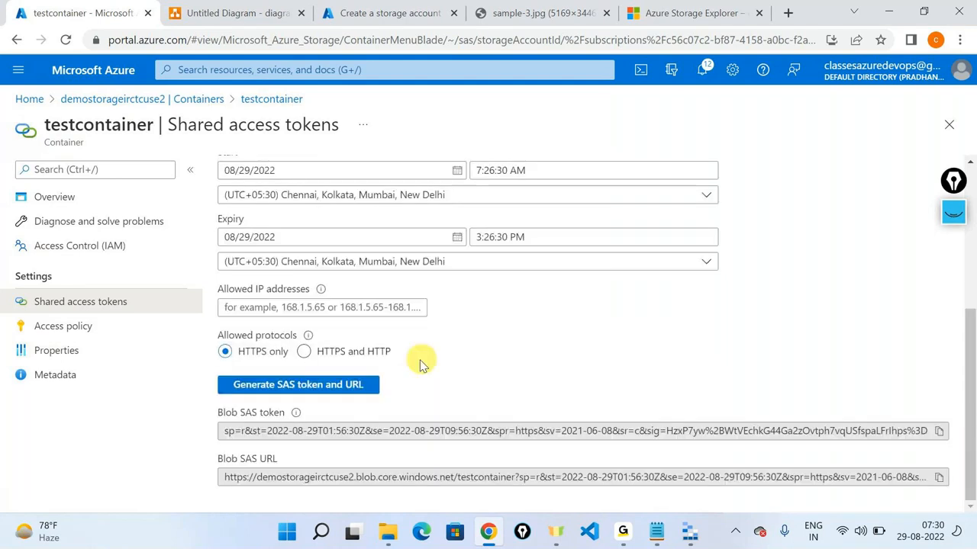
left_click(335, 387)
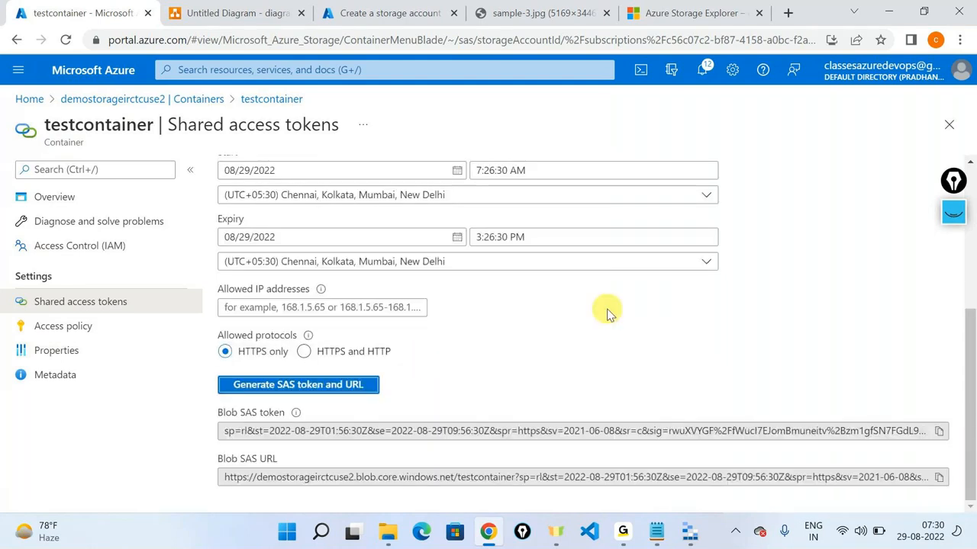
left_click(940, 479)
left_click(690, 532)
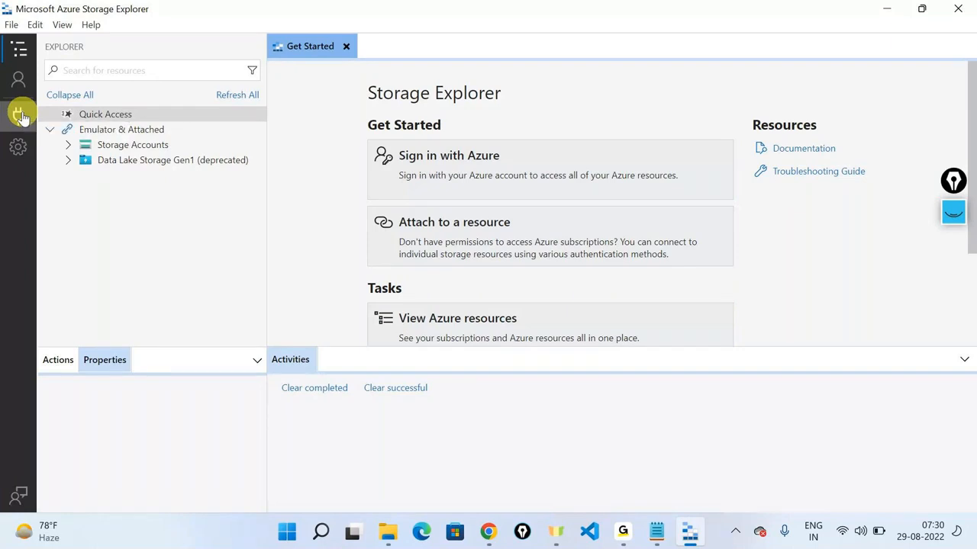
Step: Open Connect to Azure Storage and choose Blob container as the resource
left_click(19, 116)
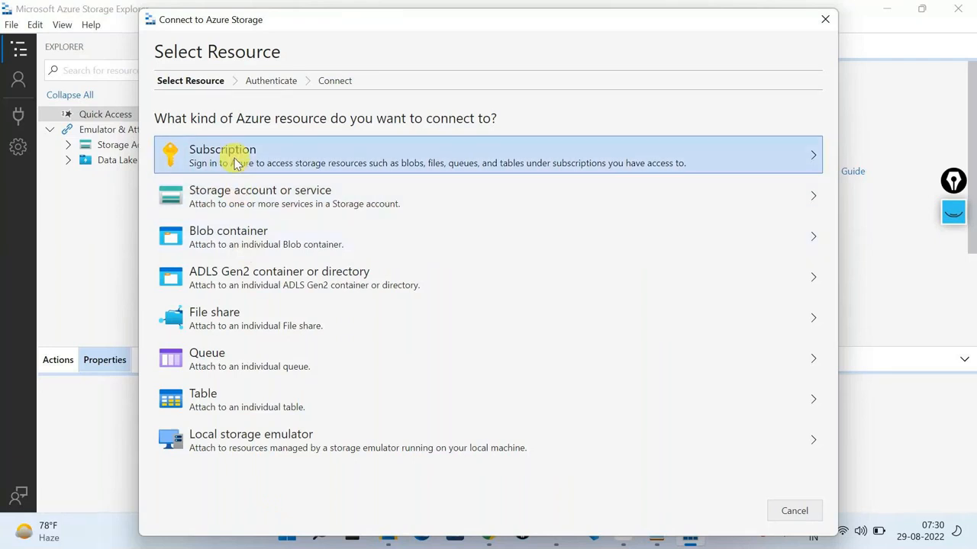
left_click(246, 243)
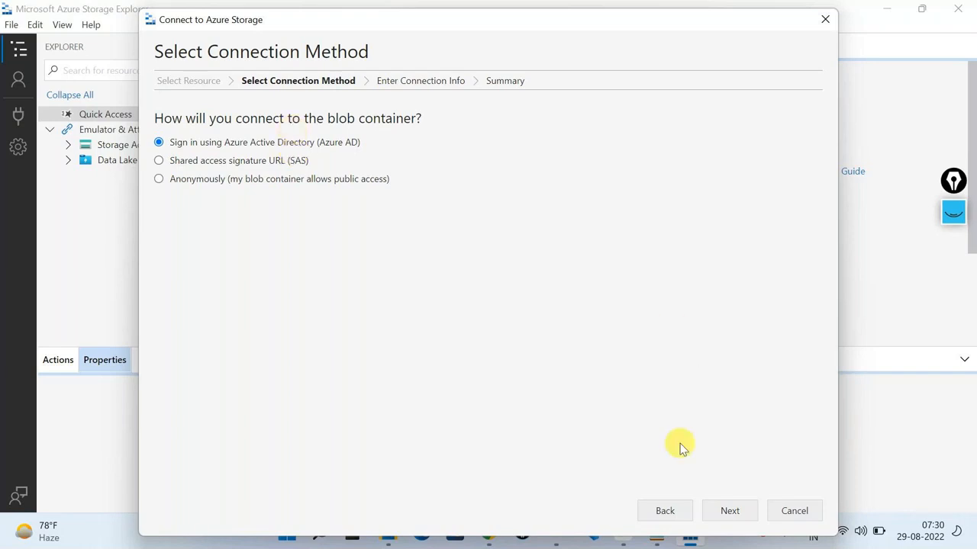
key("alt+Tab")
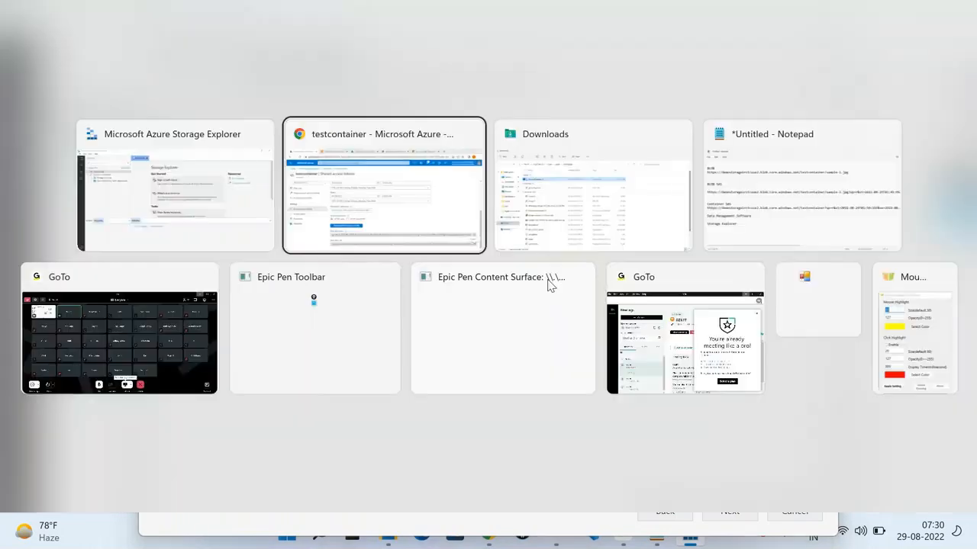
left_click(444, 189)
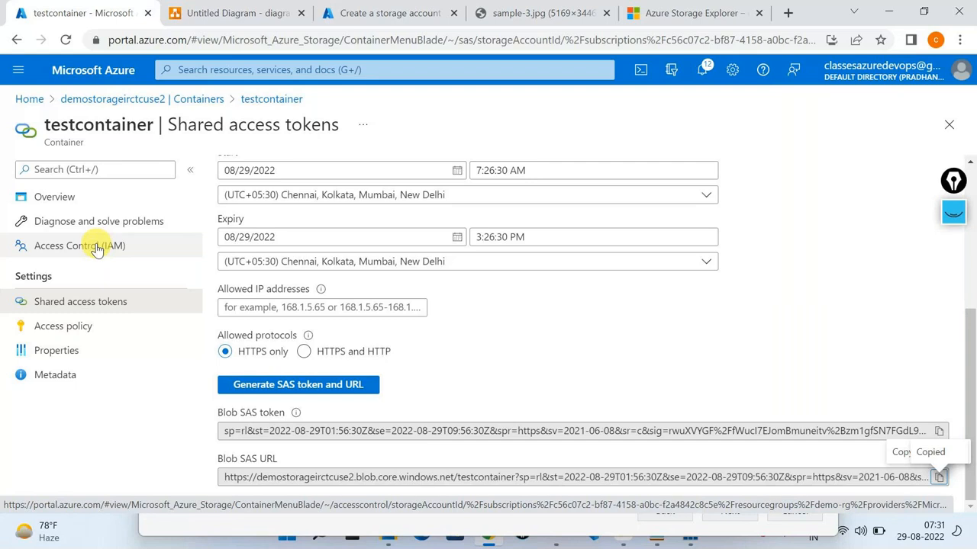
key("alt+Tab")
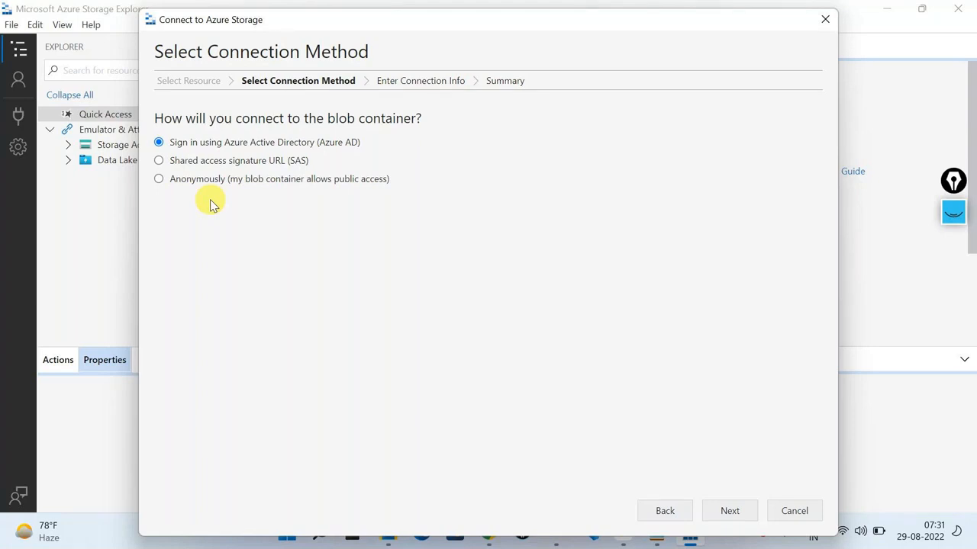
Step: Choose the Shared access signature URL (SAS) option and paste the copied SAS URL
left_click(191, 164)
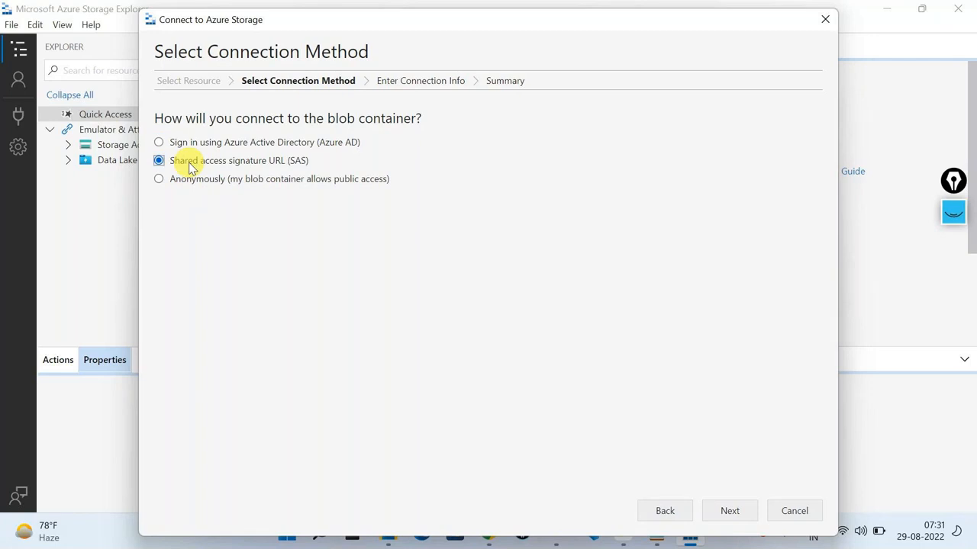
left_click(735, 510)
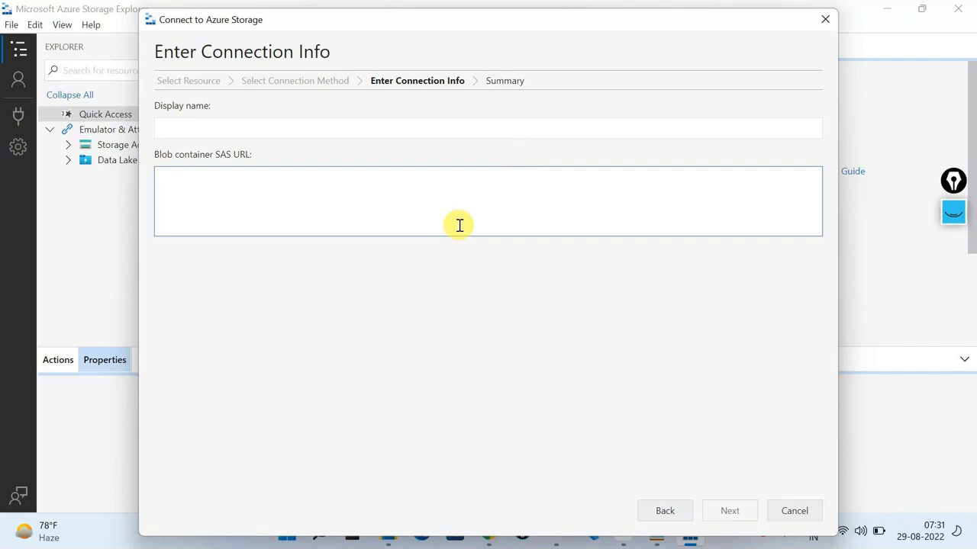
key("ctrl+v")
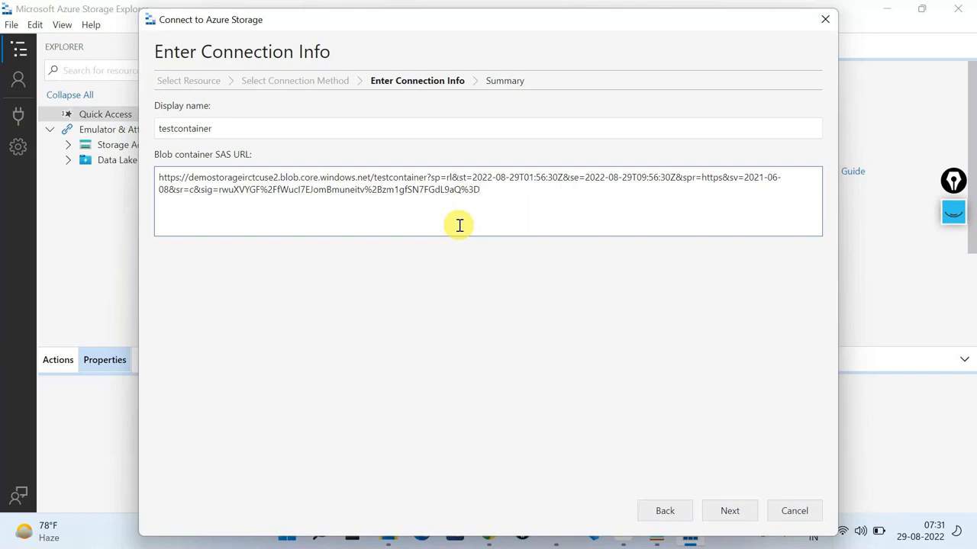
Step: Keep the display name testcontainer, matching the container in the URL, and continue to Summary
left_click(244, 126)
left_click_drag(244, 127, 139, 137)
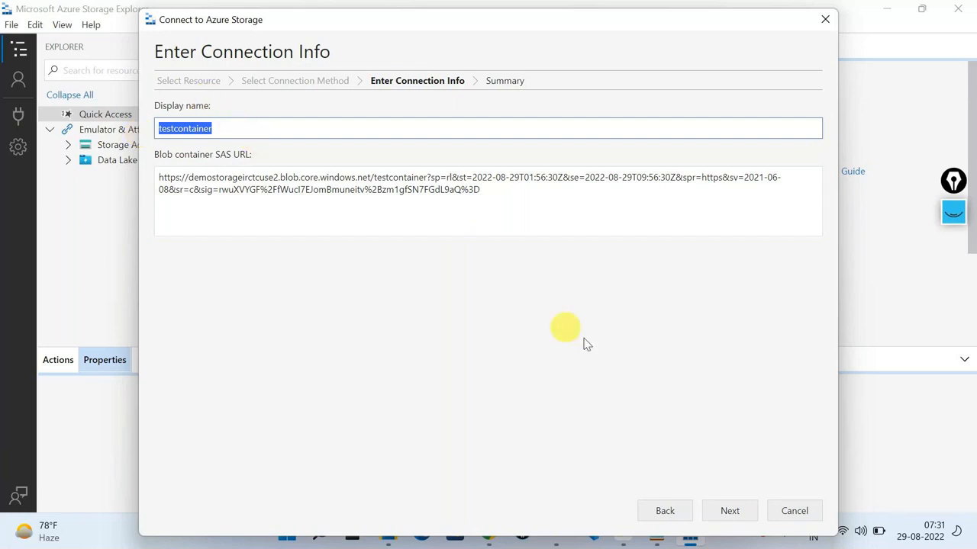
left_click(626, 355)
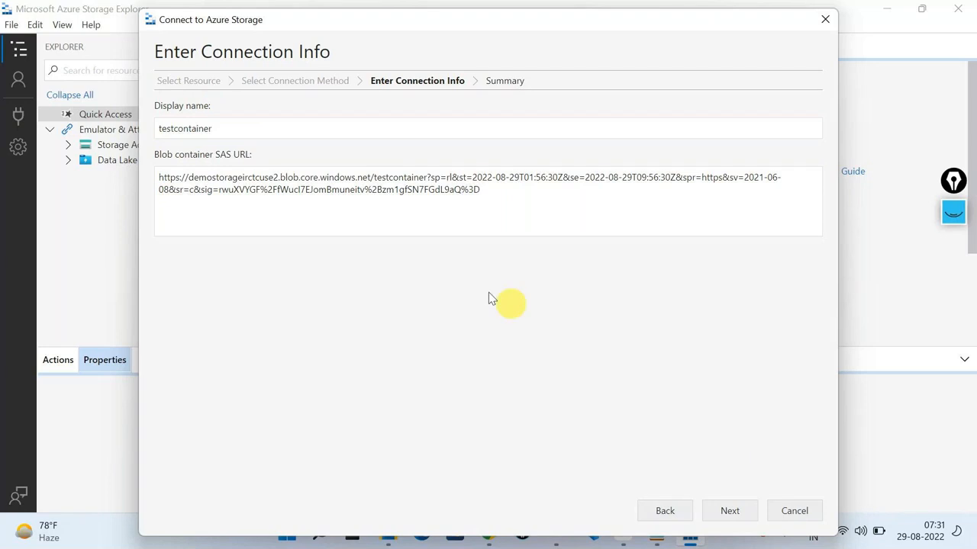
left_click_drag(171, 112, 235, 150)
left_click(251, 124)
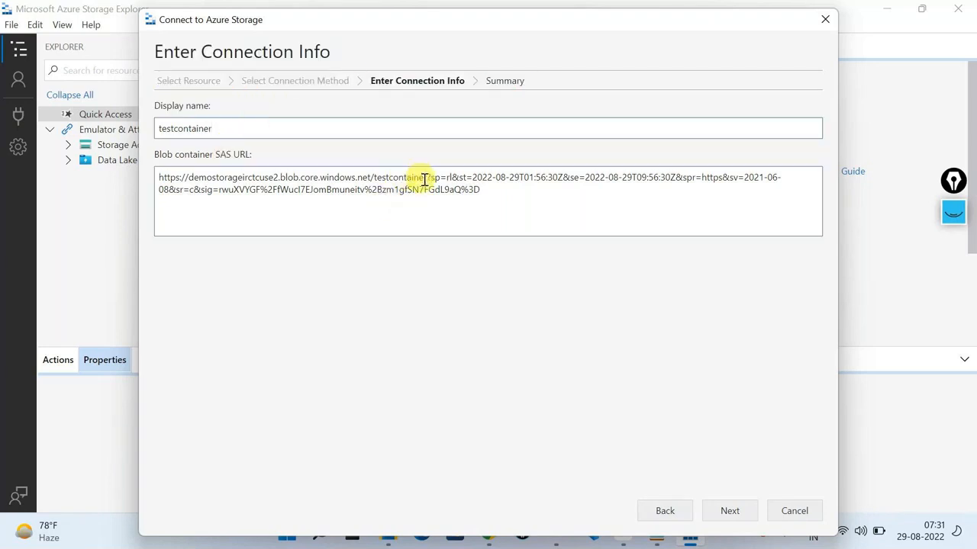
double_click(402, 180)
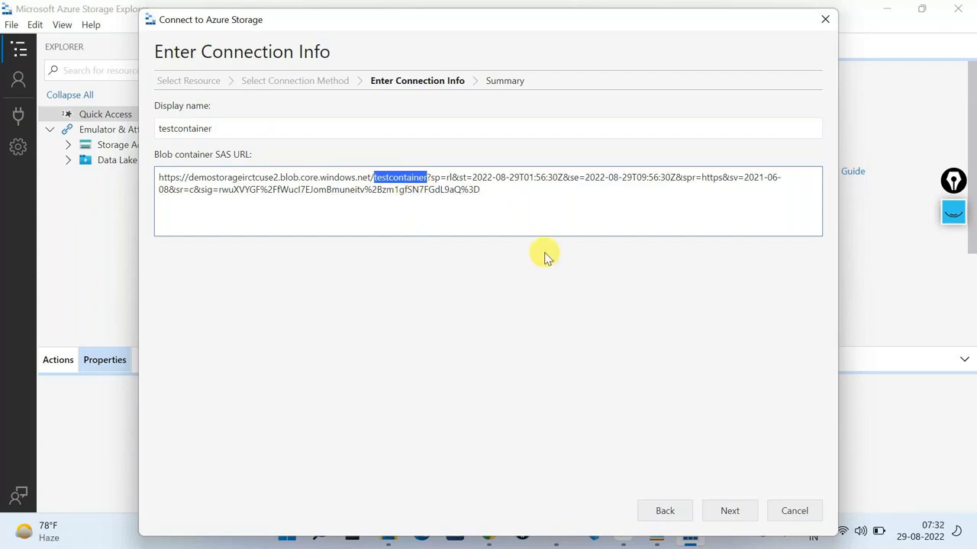
double_click(246, 135)
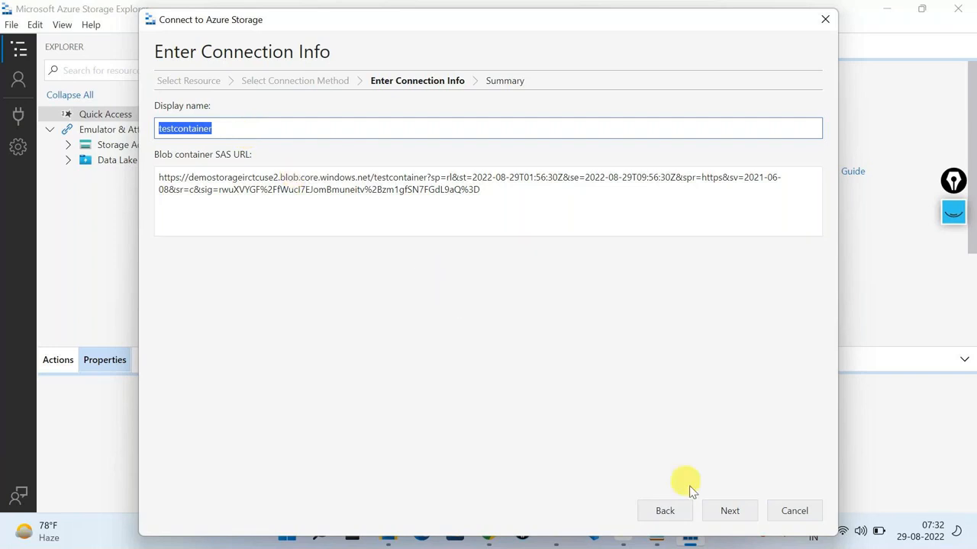
left_click(714, 516)
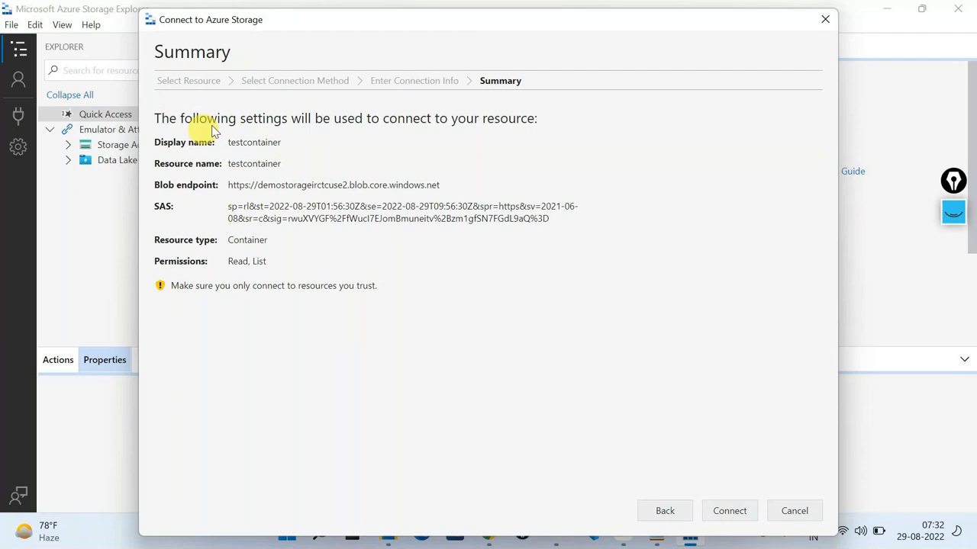
Step: Check the summary's name, endpoint, SAS and Container resource type, then connect testcontainer
double_click(233, 142)
double_click(251, 163)
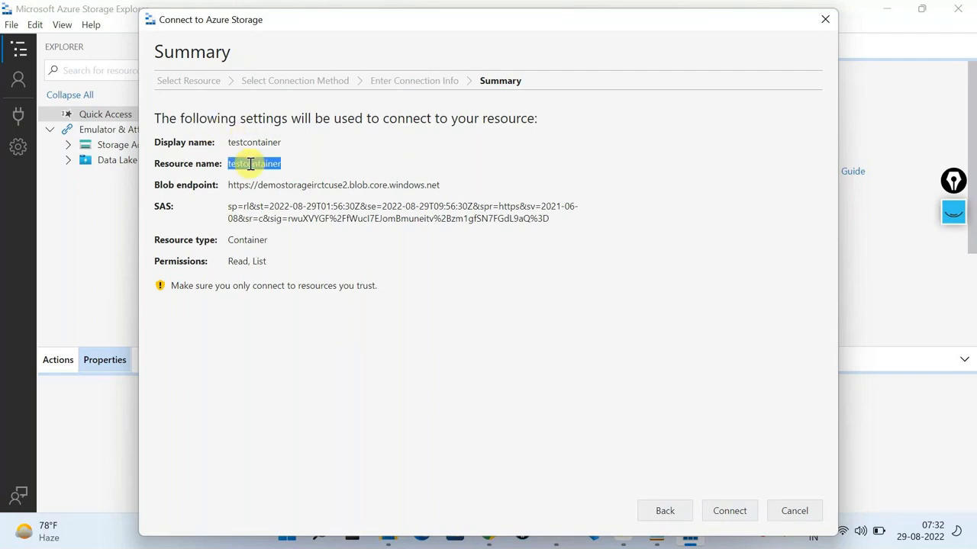
triple_click(275, 188)
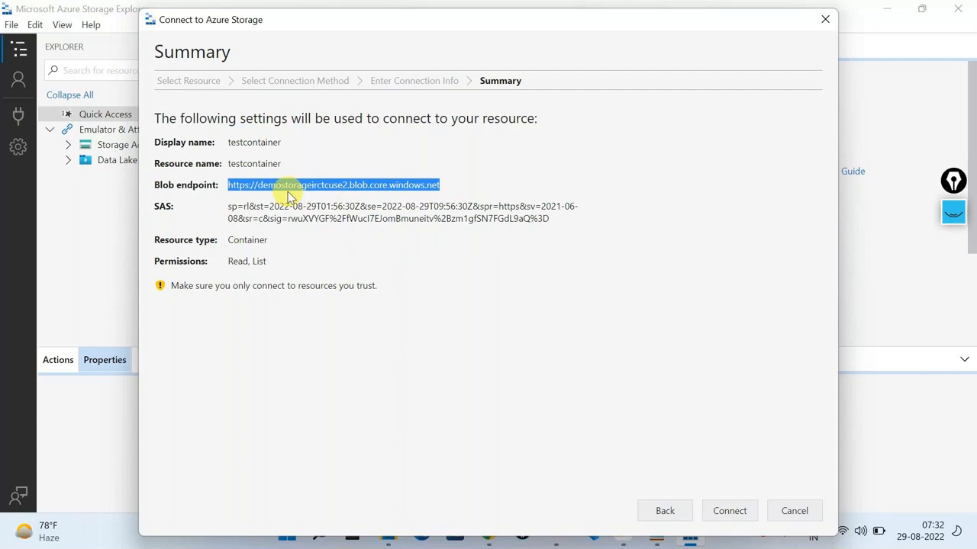
left_click(422, 219)
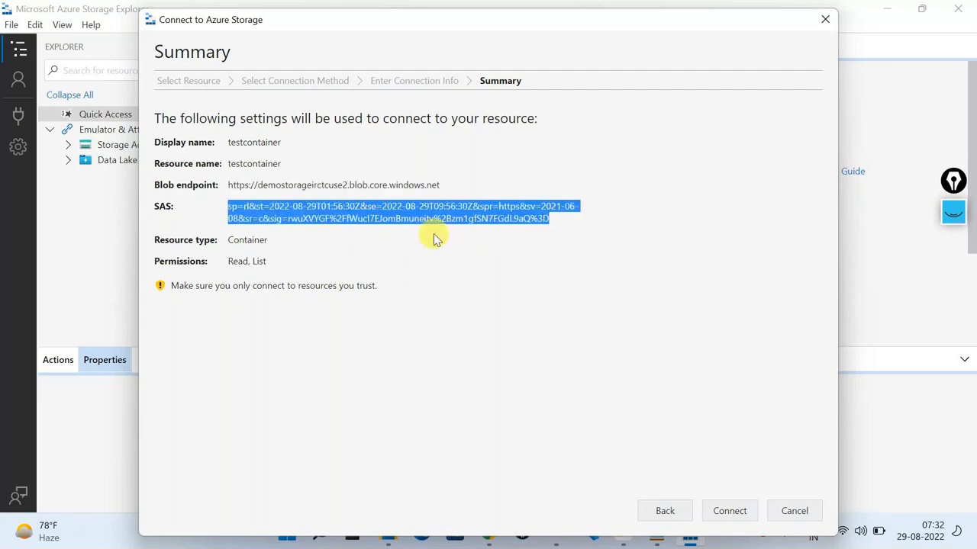
double_click(247, 240)
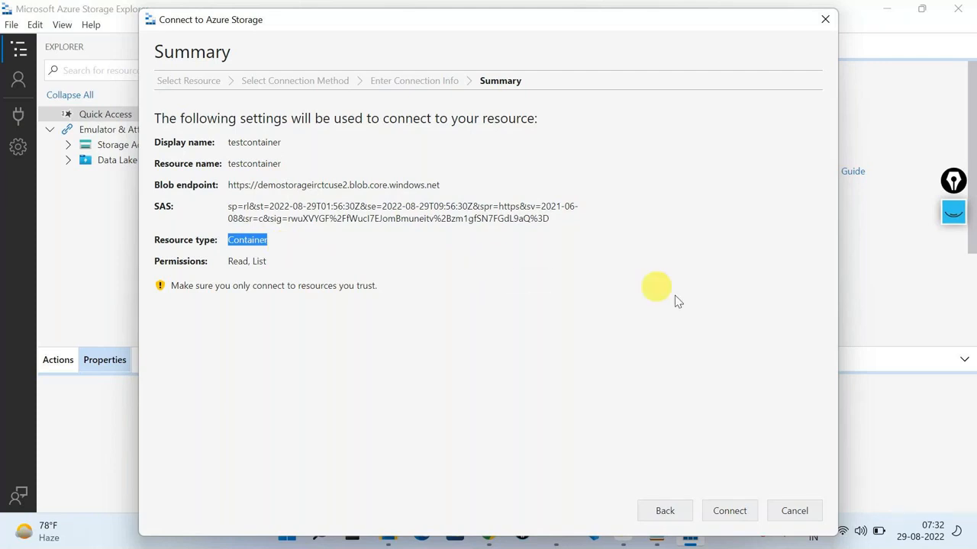
left_click(731, 511)
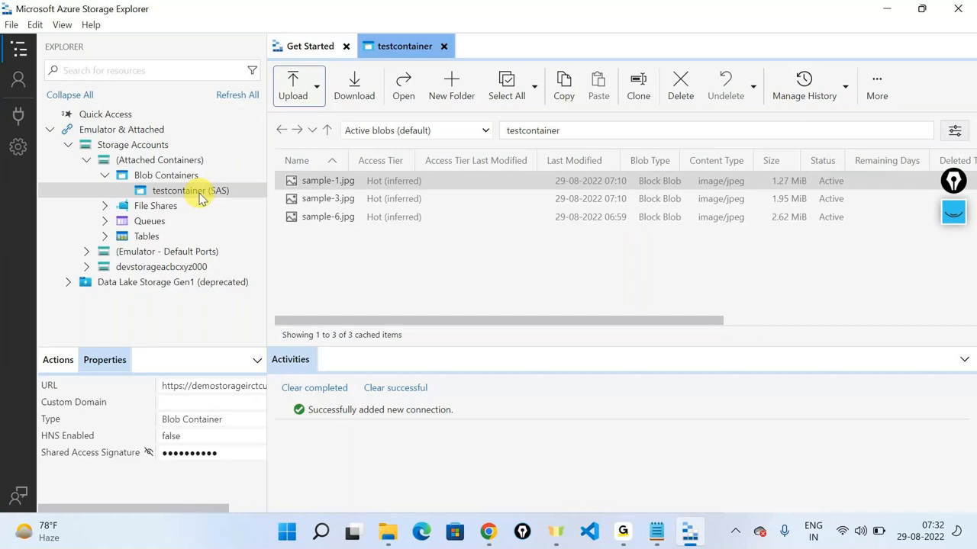
Step: Select the sample blobs, start downloading sample-6.jpg, then cancel the download folder picker
left_click(367, 200)
left_click(367, 222)
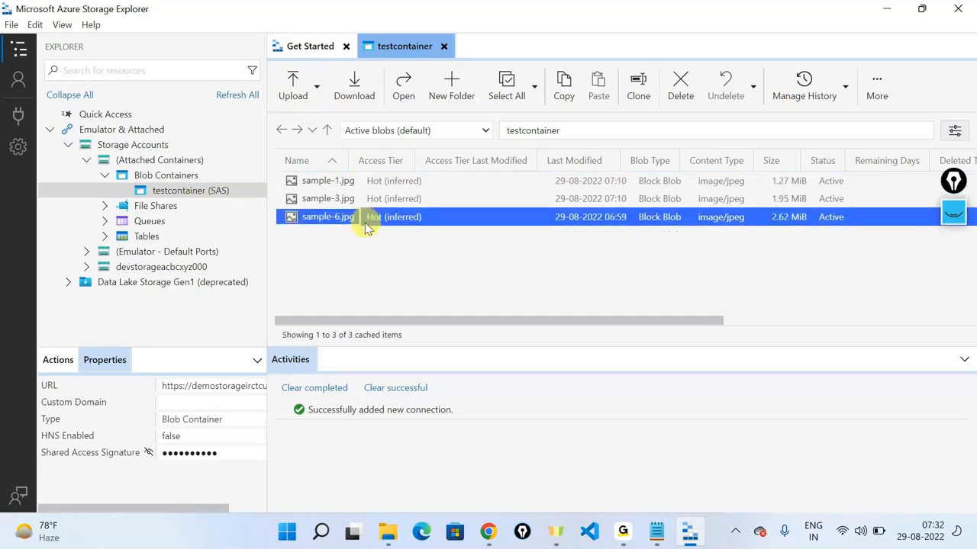
left_click(328, 181)
left_click(344, 199)
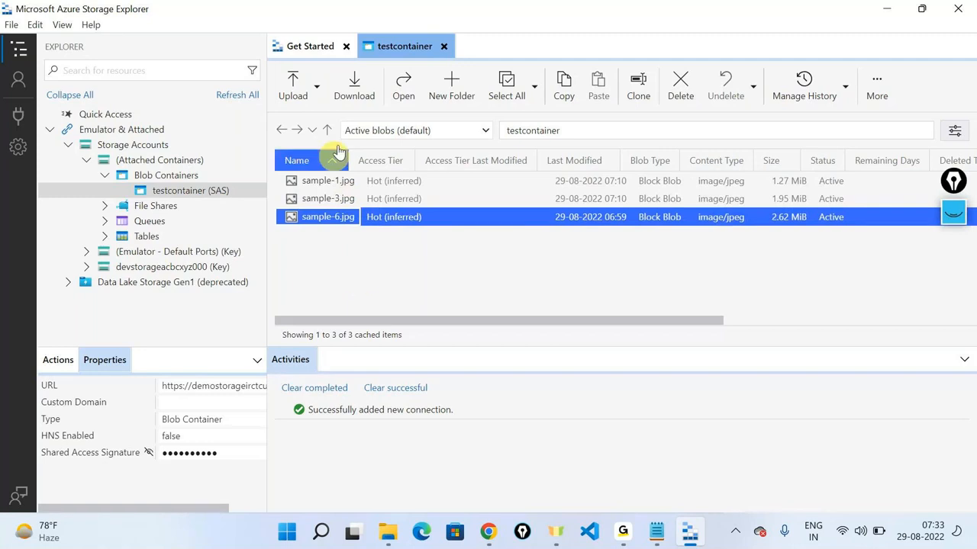
left_click(359, 84)
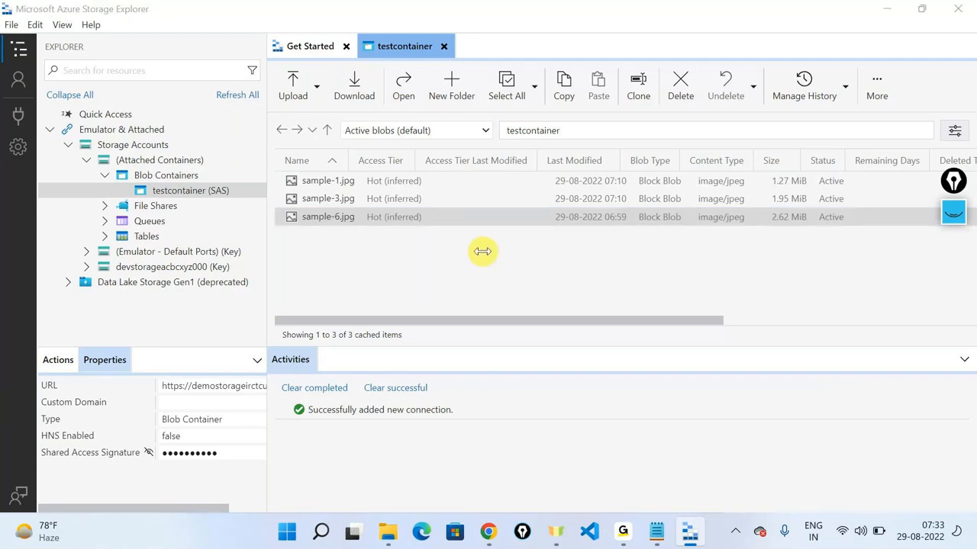
left_click(471, 31)
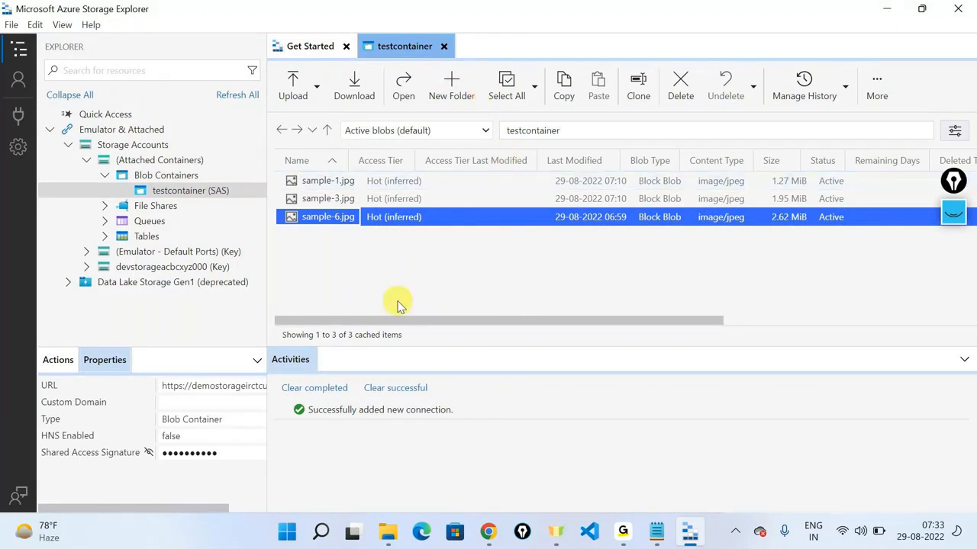
Step: Glance at the portal's shared access tokens page, then return to select sample-1.jpg
left_click(638, 132)
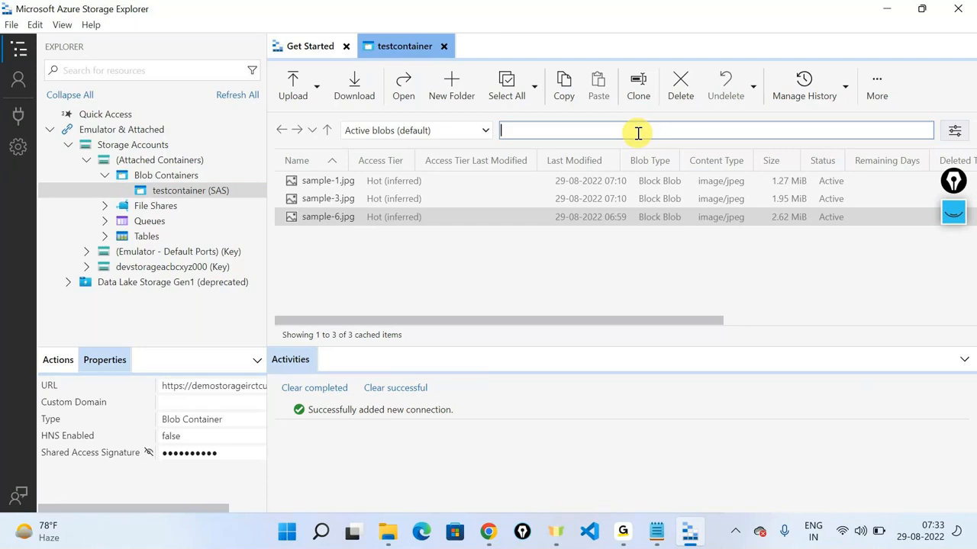
left_click(887, 15)
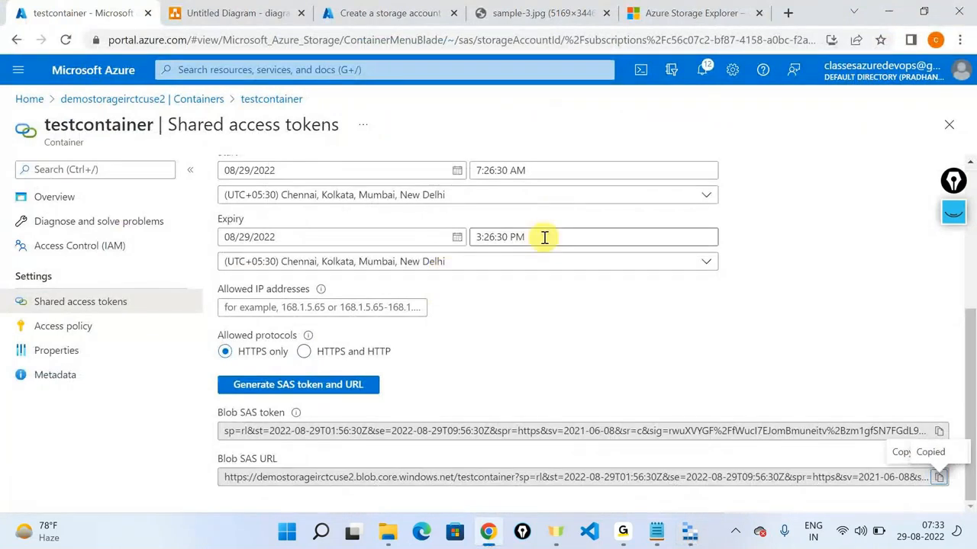
key("alt+Tab")
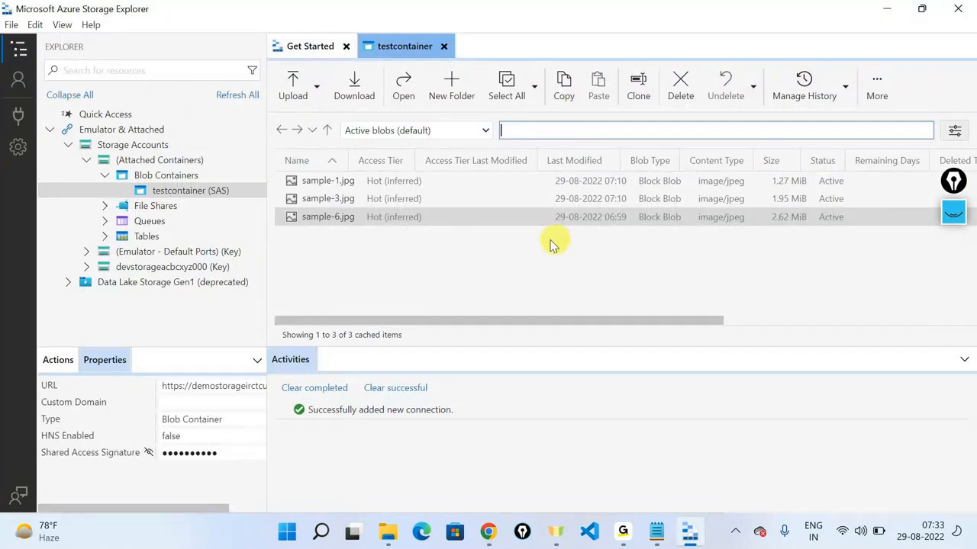
left_click(340, 185)
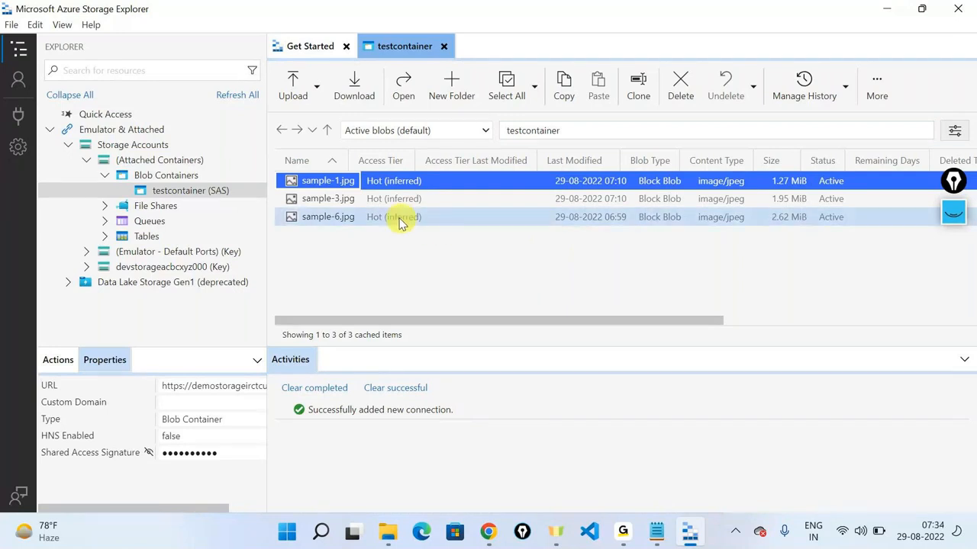
Step: Delete sample-1.jpg from testcontainer and confirm with Yes
right_click(337, 181)
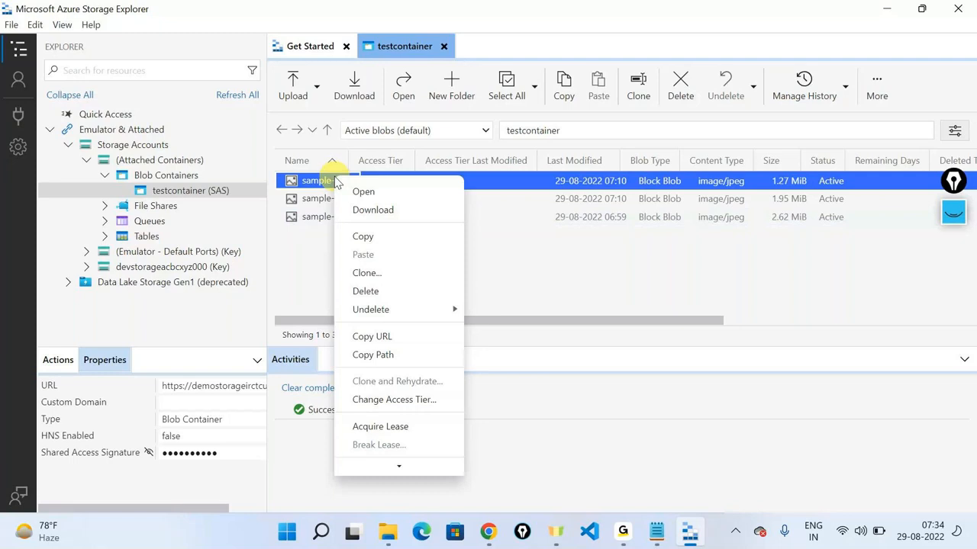
left_click(369, 296)
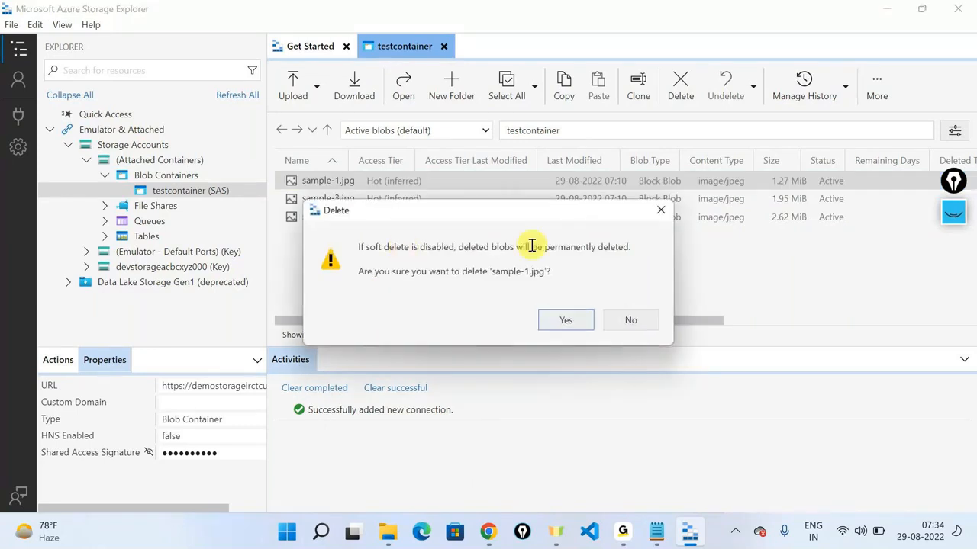
left_click(562, 319)
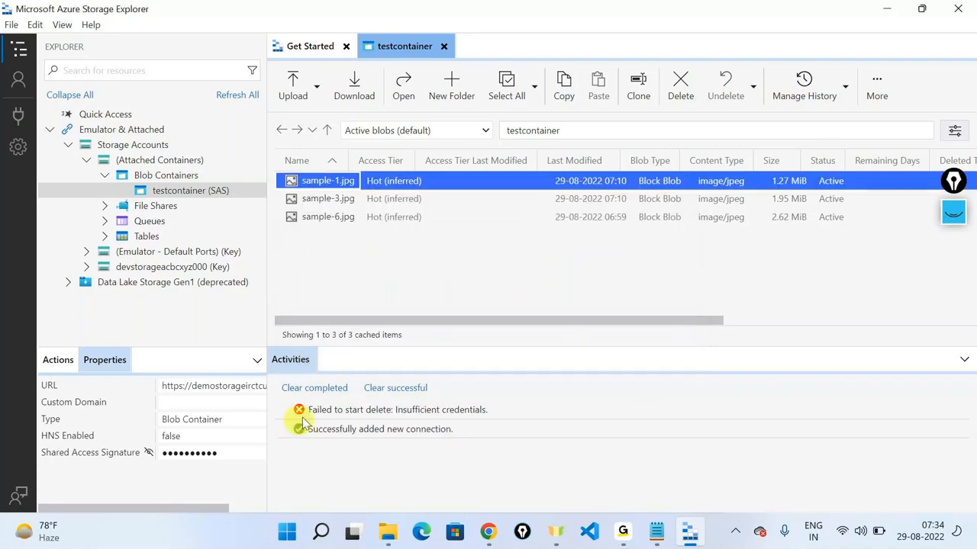
Step: Read the 'Failed to start delete: Insufficient credentials' error in Activities
left_click_drag(310, 410, 492, 410)
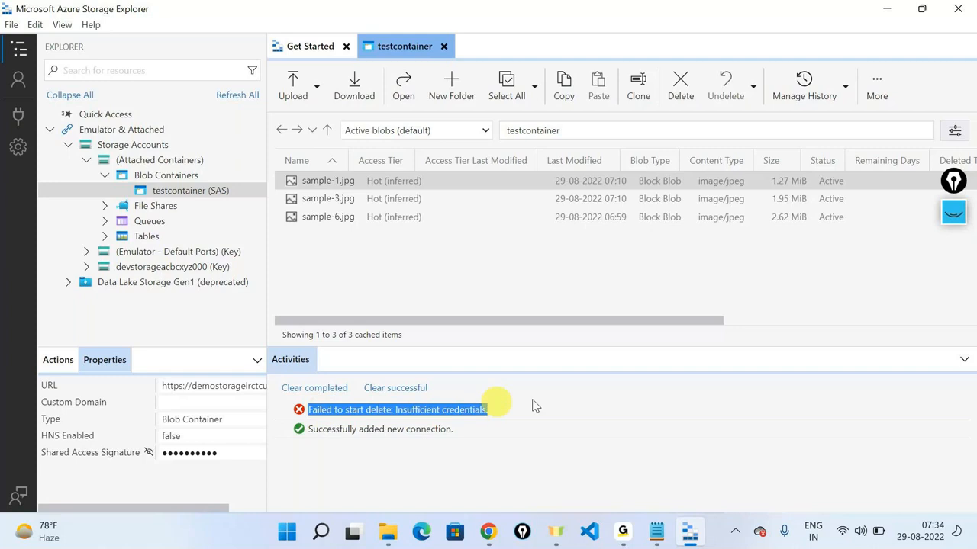
left_click(658, 388)
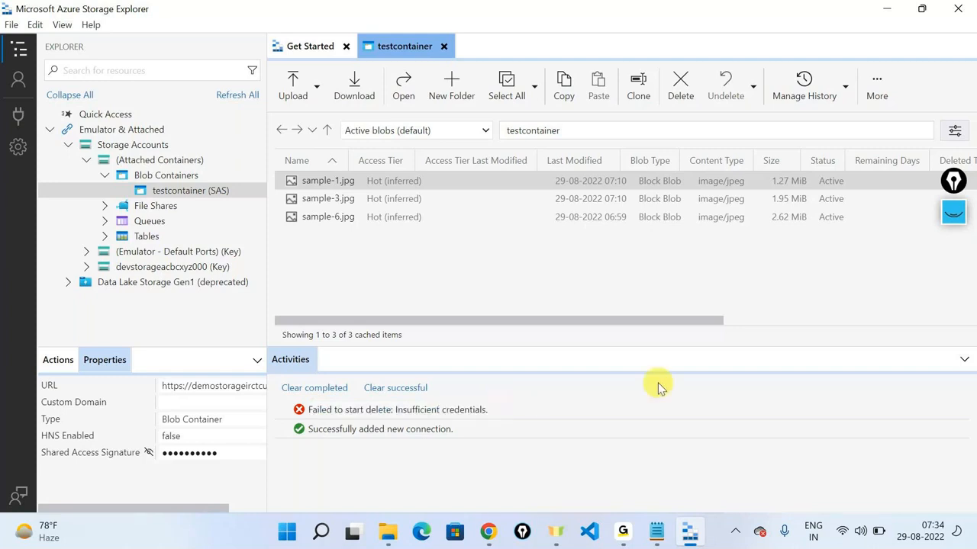
double_click(457, 410)
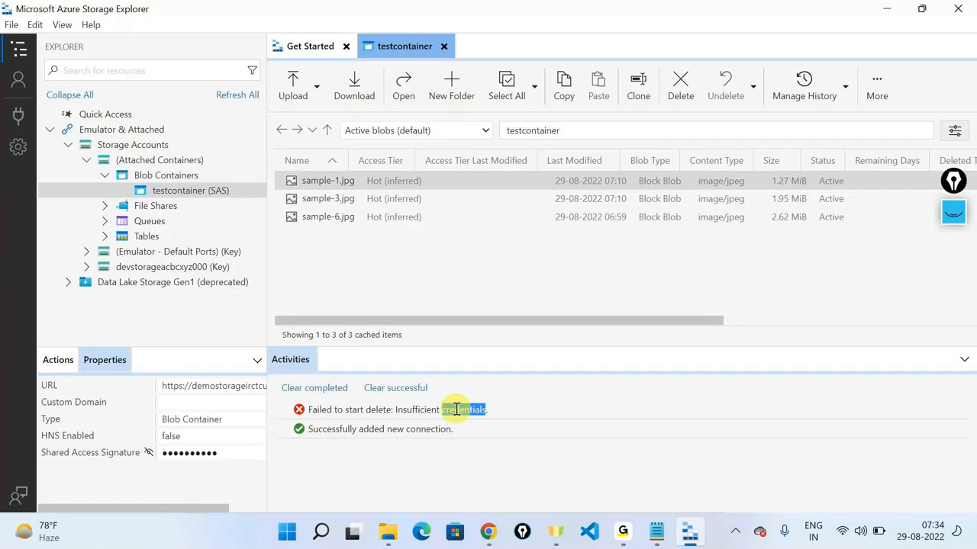
triple_click(456, 409)
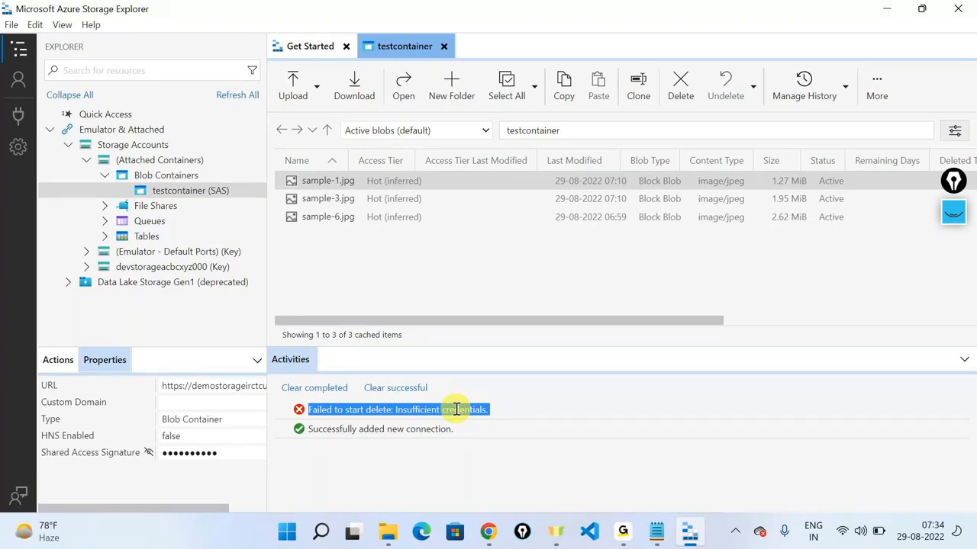
left_click(347, 183)
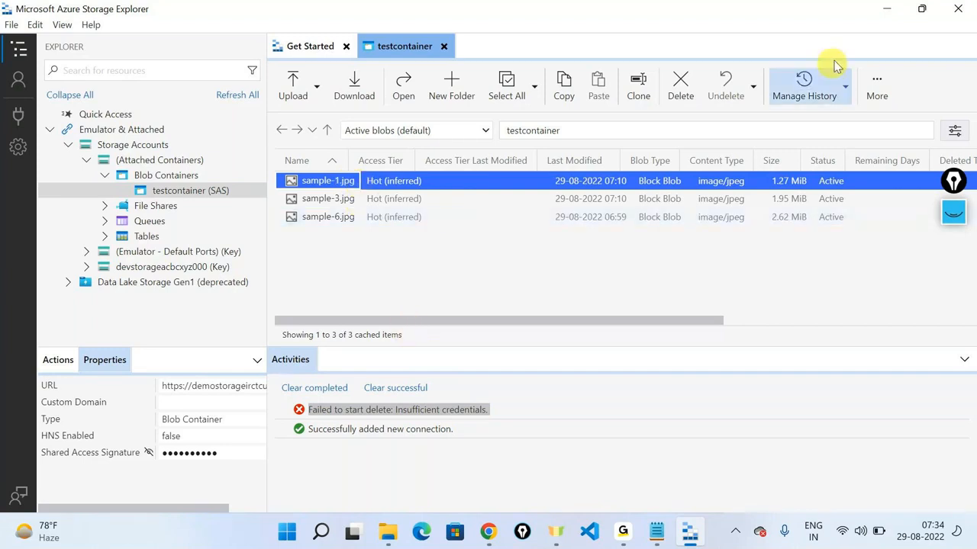
left_click(886, 15)
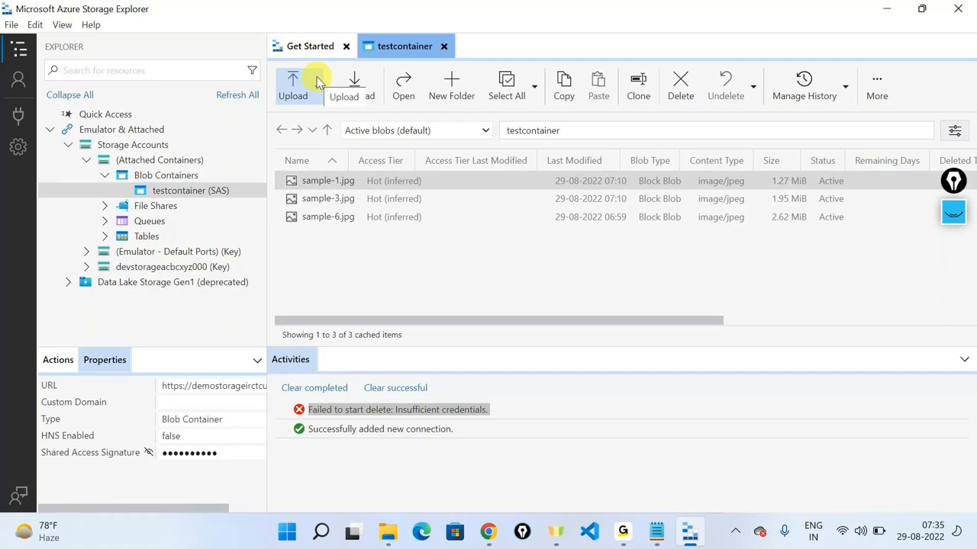
Step: Add Create, Add, Write and Delete to the SAS permissions, giving six in total
key("alt+Tab")
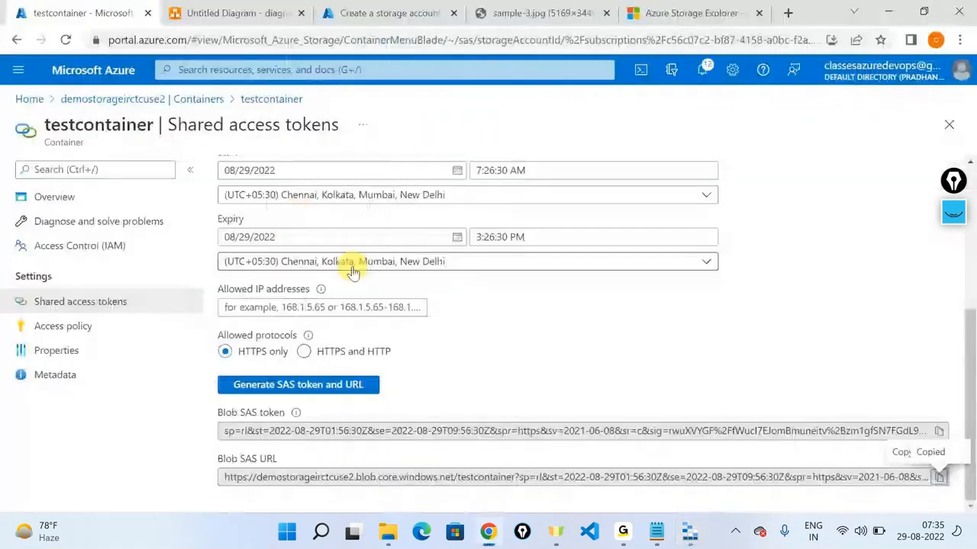
scroll(353, 273, "up", 2)
left_click(316, 257)
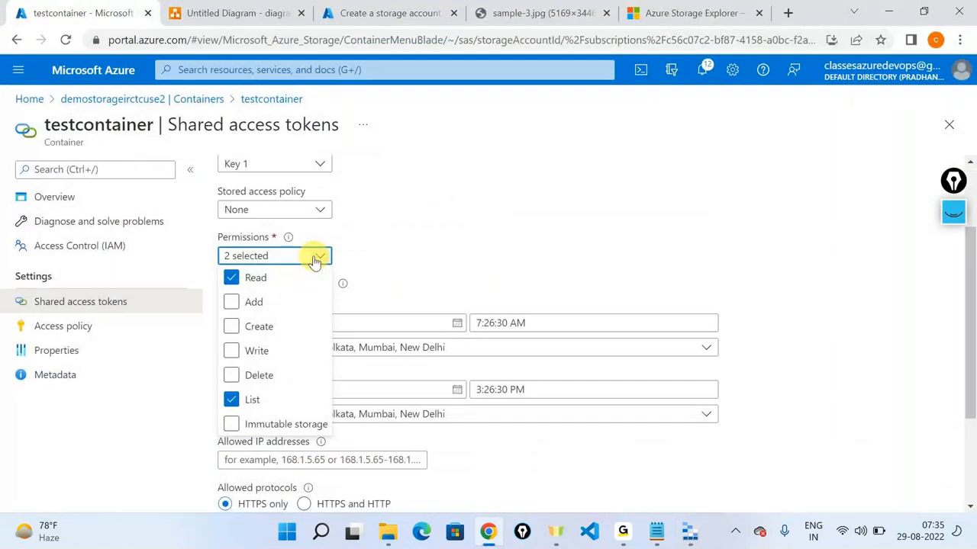
left_click(259, 348)
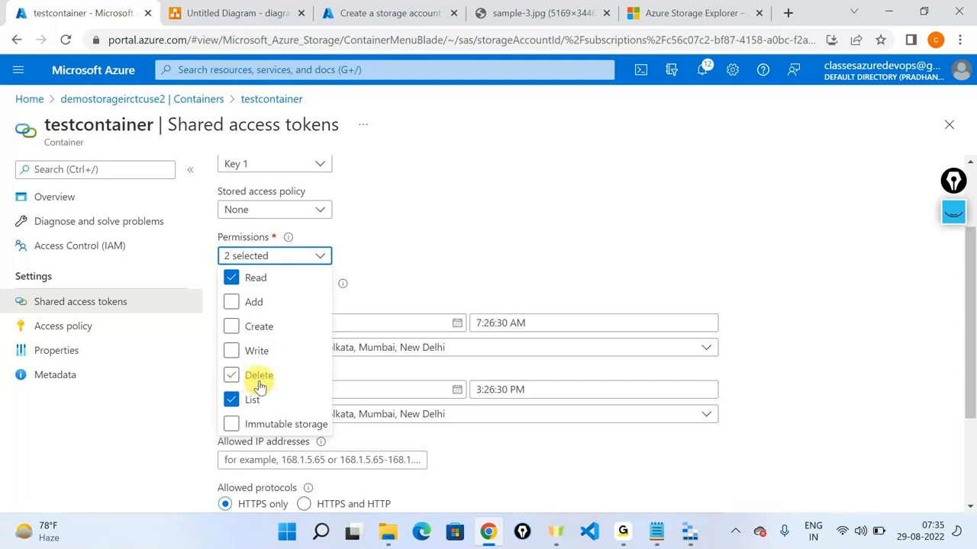
left_click(258, 325)
left_click(248, 303)
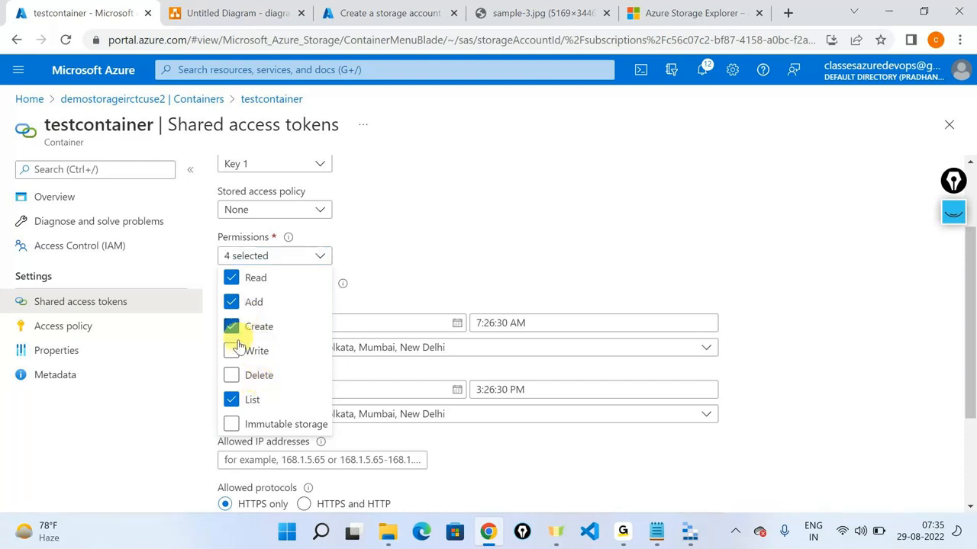
left_click(238, 350)
left_click(233, 375)
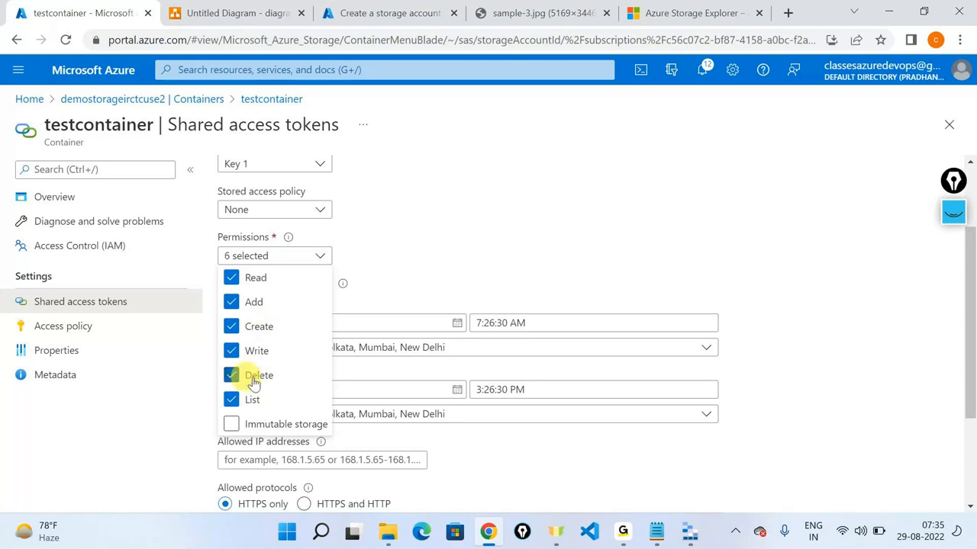
left_click(492, 437)
Step: Generate the new SAS token and URL and copy the Blob SAS URL
scroll(378, 390, "down", 2)
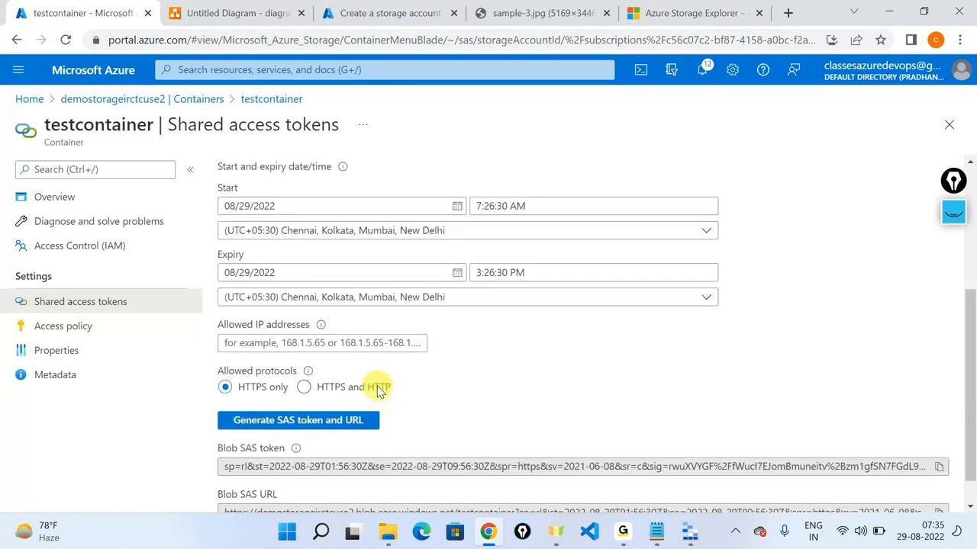
scroll(378, 391, "down", 1)
left_click(379, 389)
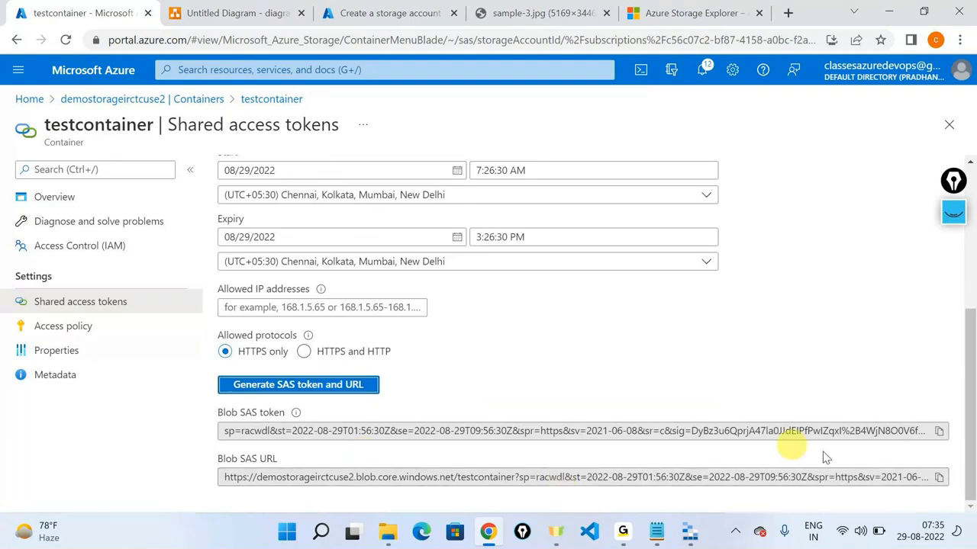
left_click(939, 478)
key("alt+Tab")
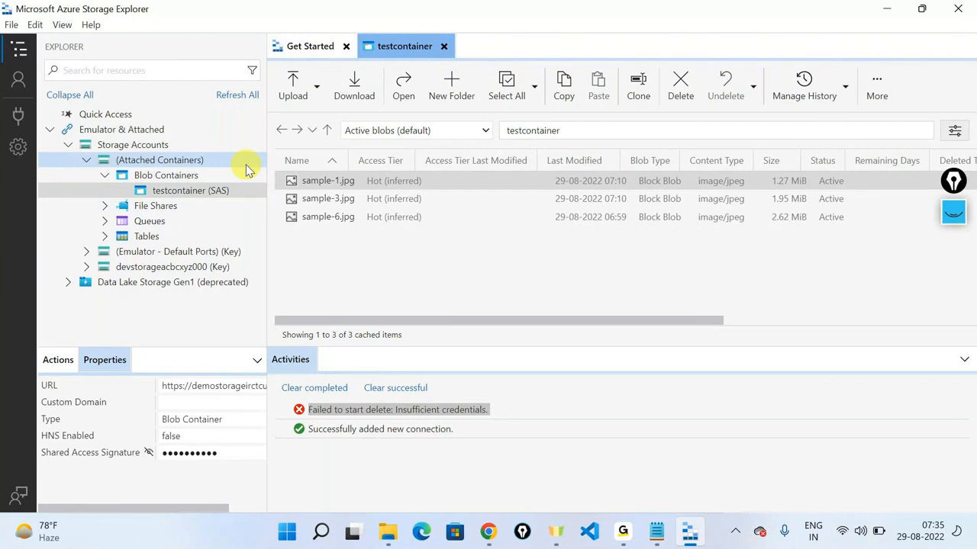
Step: Start a new Blob container connection using a SAS URL and paste the copied URL
left_click(15, 115)
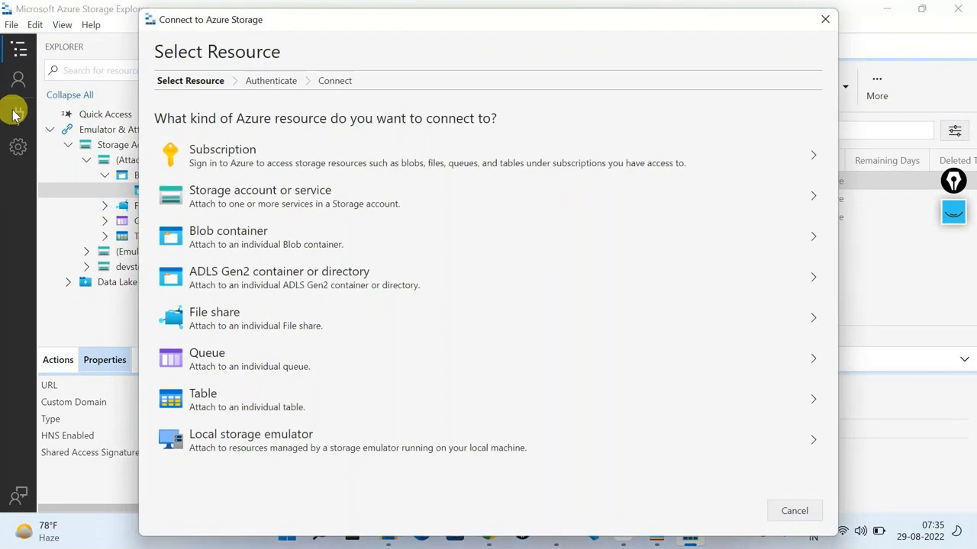
left_click(246, 241)
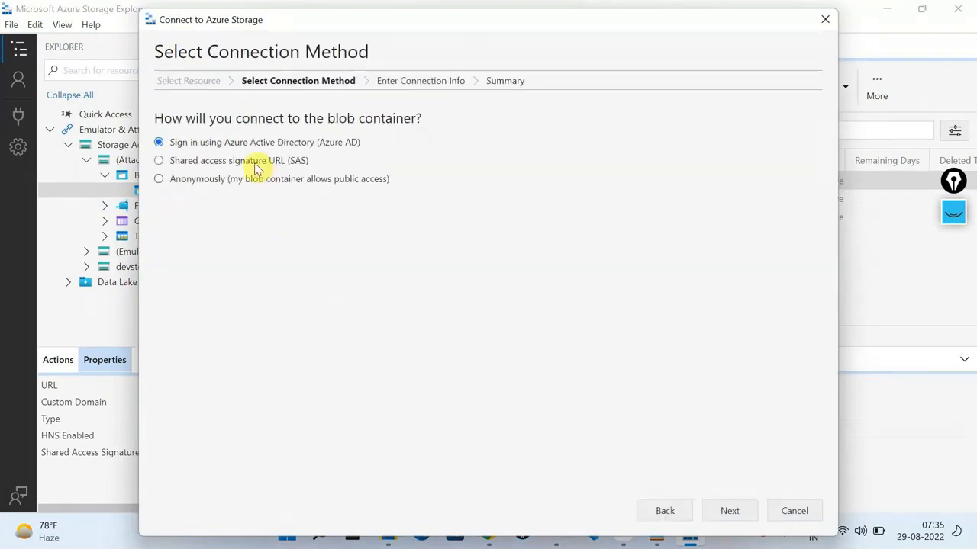
left_click(256, 169)
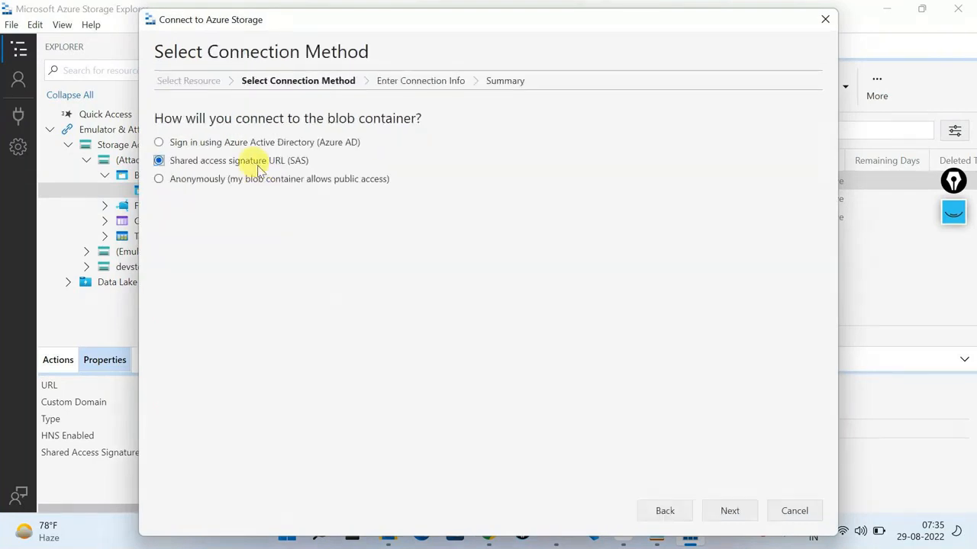
left_click(735, 513)
left_click(358, 224)
key("ctrl+v")
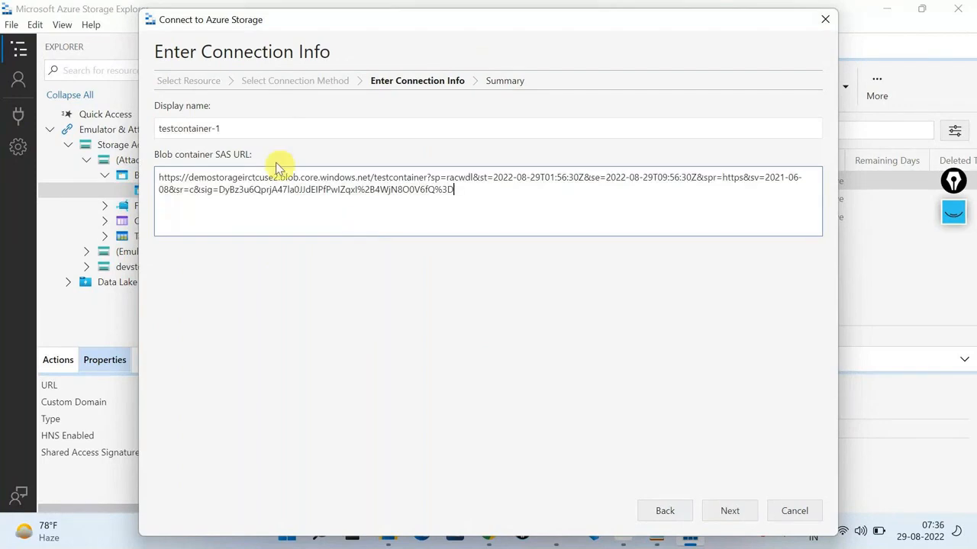
Step: Rename the display name to testcontainer-SAS-higherprivige and continue to Summary
left_click(240, 122)
key("BackSpace")
type("SAS-higher")
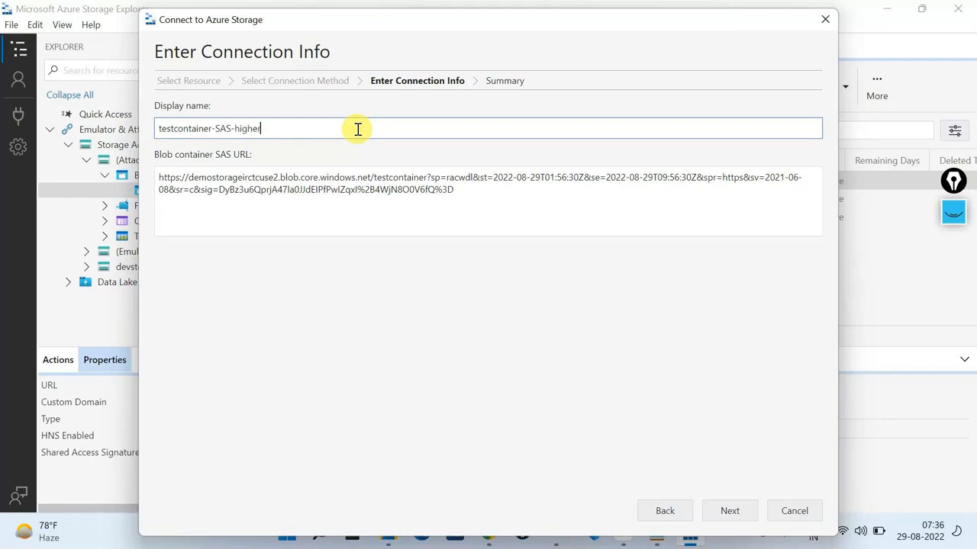
type("privige")
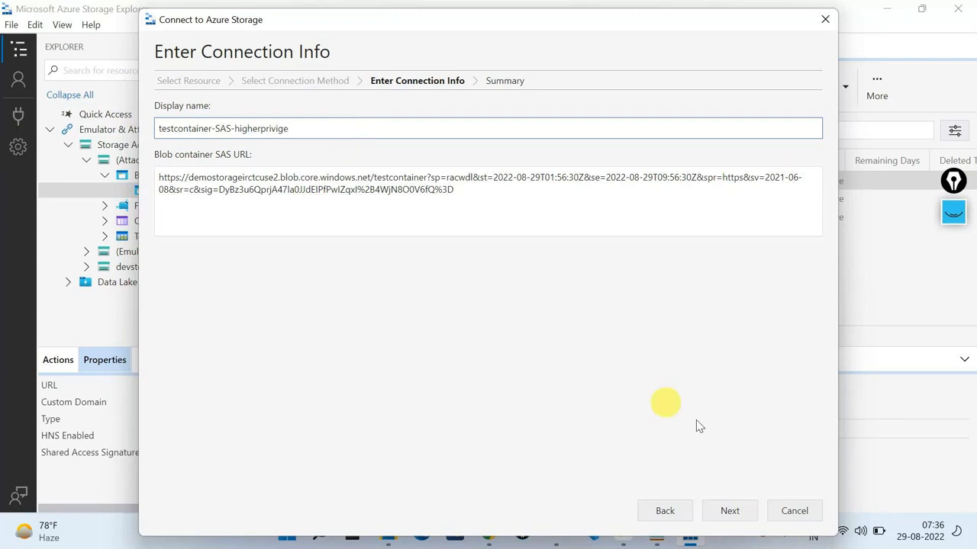
left_click(729, 512)
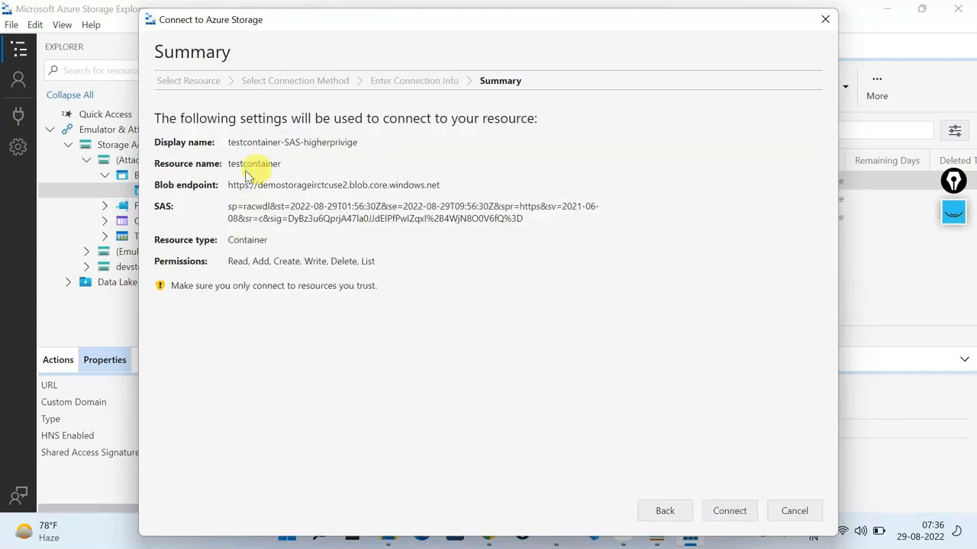
Step: Review the summary: testcontainer, its blob endpoint, and Read, Add, Create, Write, Delete, List permissions
left_click_drag(223, 143, 357, 142)
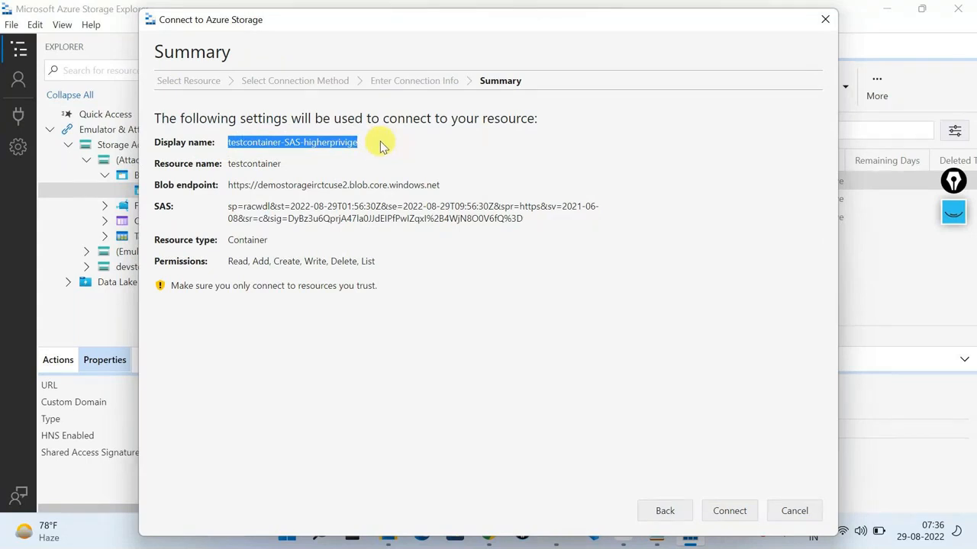
double_click(247, 165)
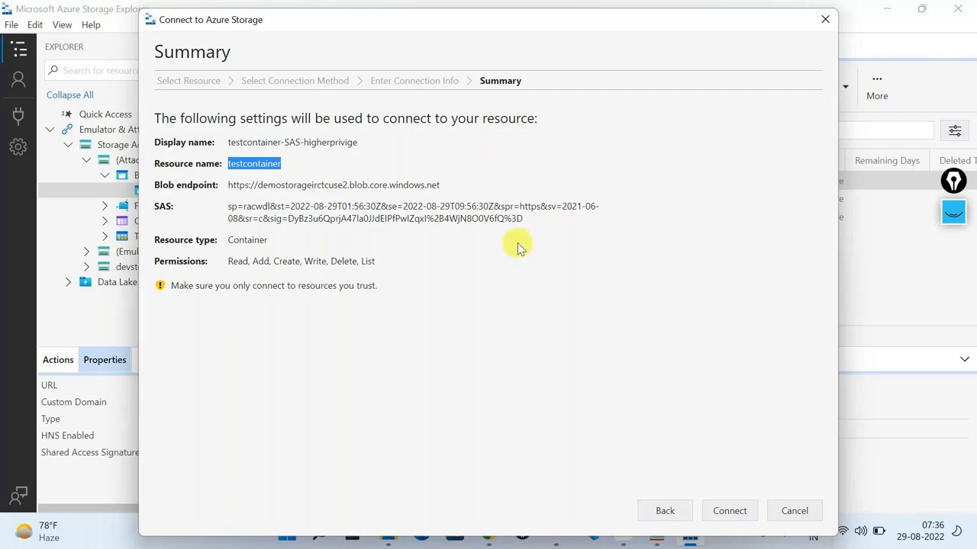
double_click(379, 184)
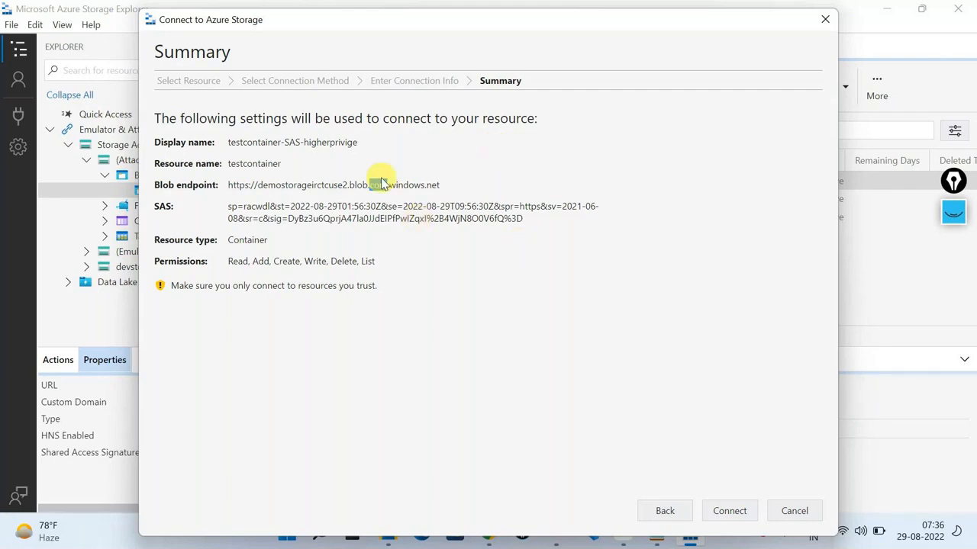
left_click_drag(228, 261, 401, 266)
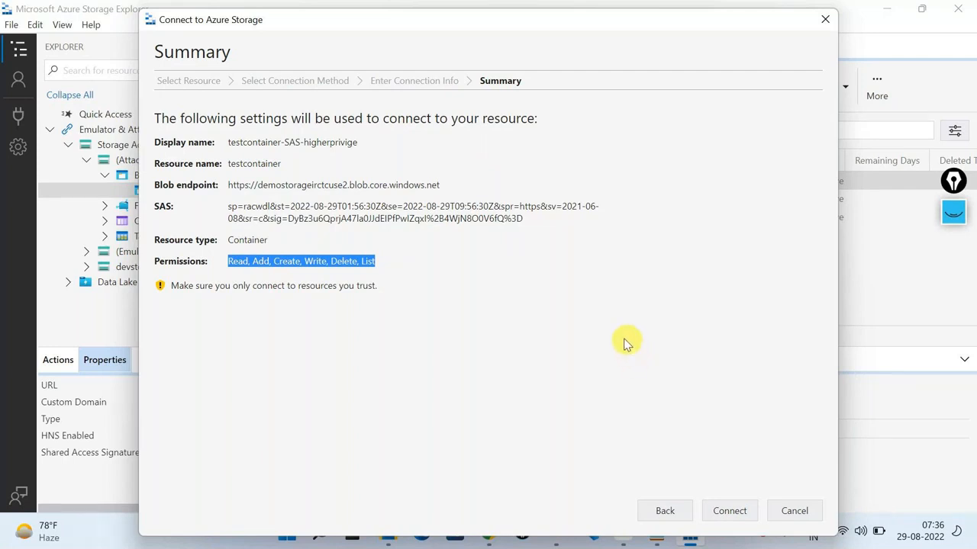
left_click(574, 347)
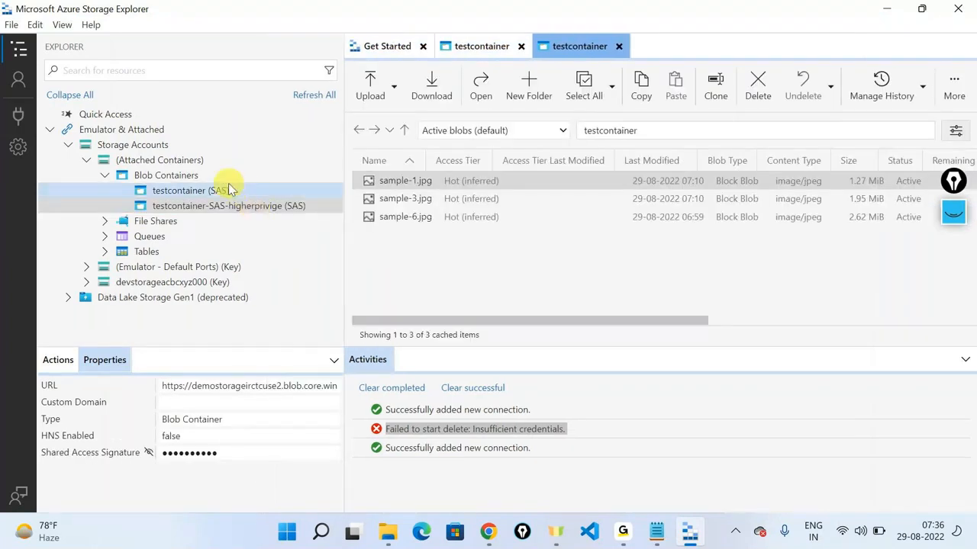
Step: Delete sample-1.jpg using the testcontainer-SAS-higherprivige connection, leaving sample-3.jpg and sample-6.jpg
left_click(228, 190)
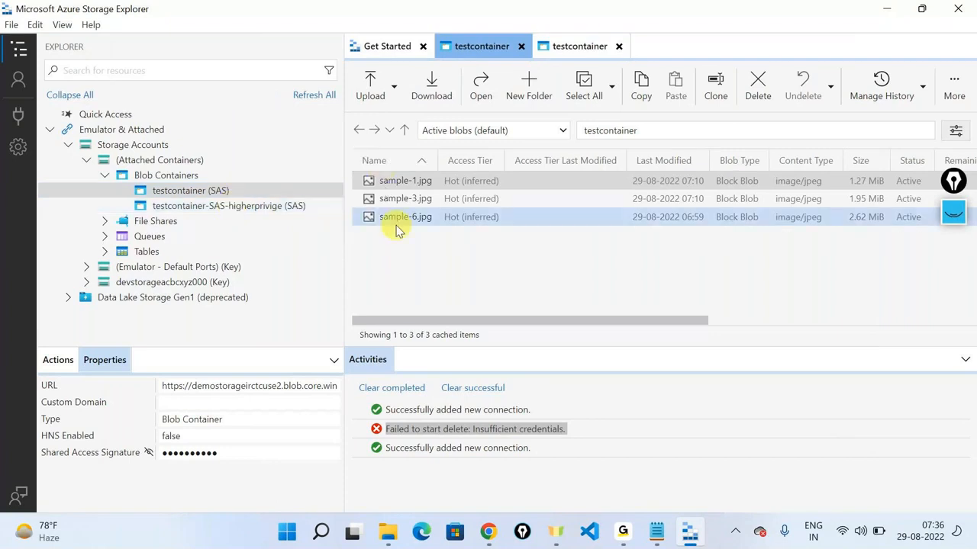
left_click(230, 206)
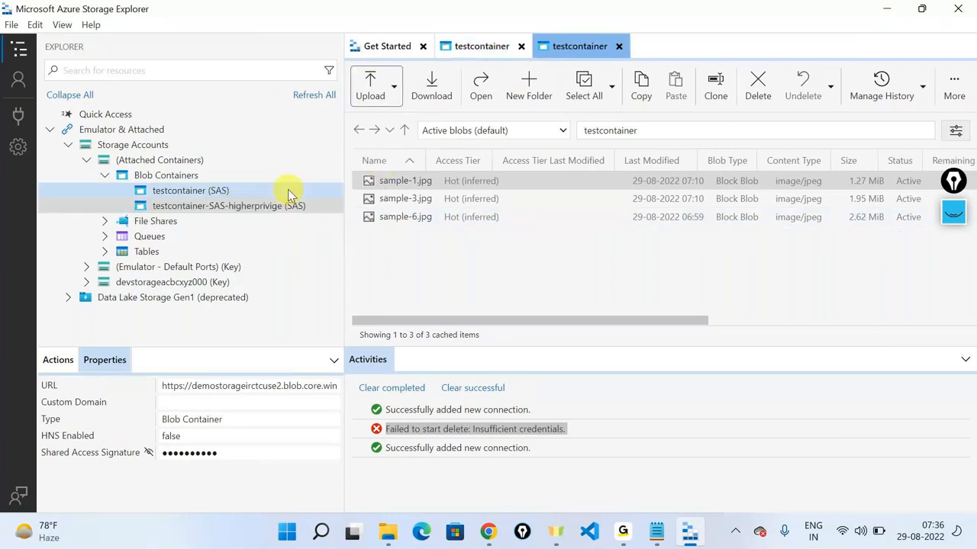
right_click(396, 186)
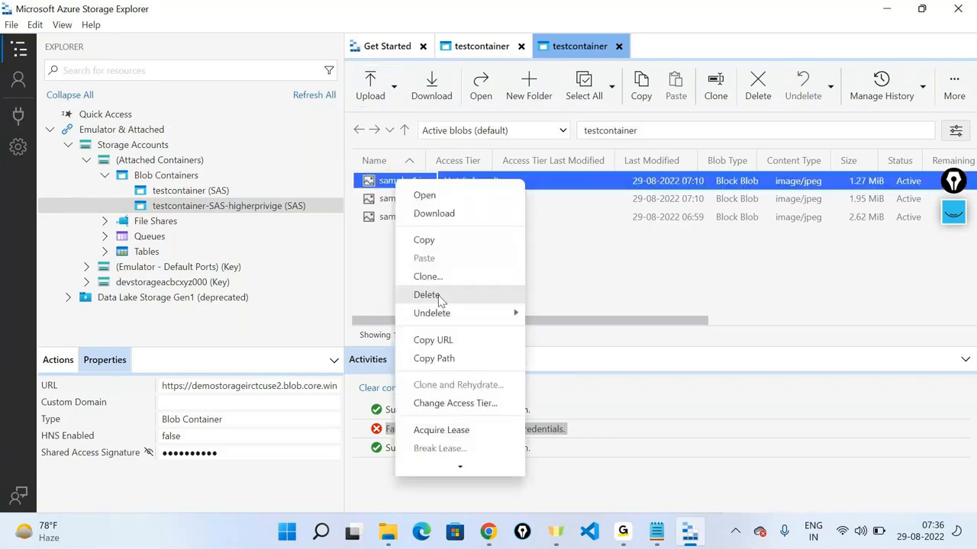
left_click(497, 289)
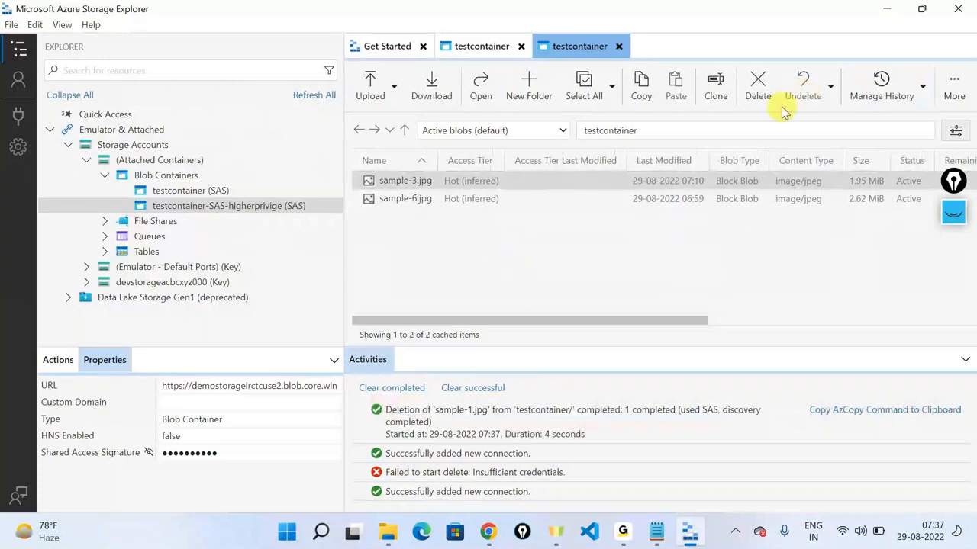
left_click(481, 197)
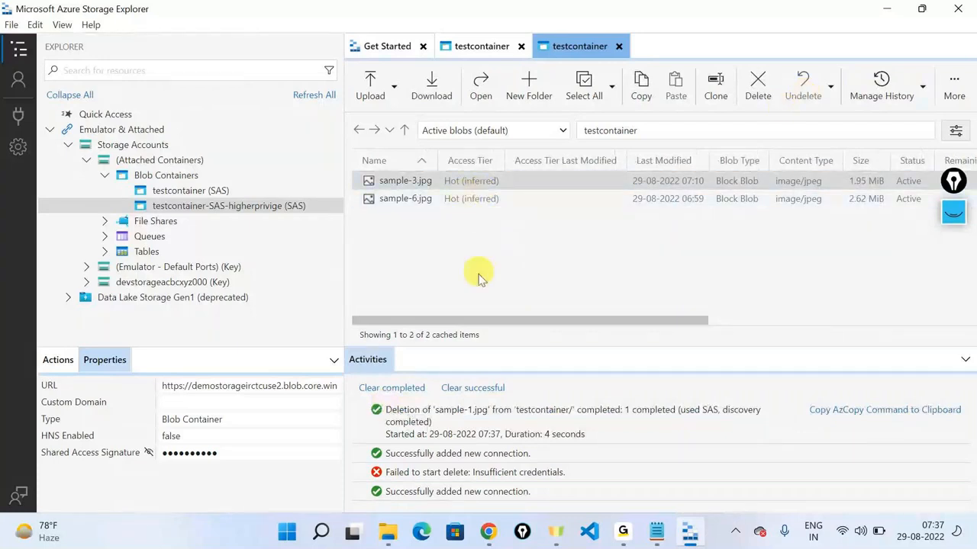
Step: Confirm on the portal's testcontainer Overview that only sample-3.jpg and sample-6.jpg remain
left_click(488, 533)
left_click(54, 197)
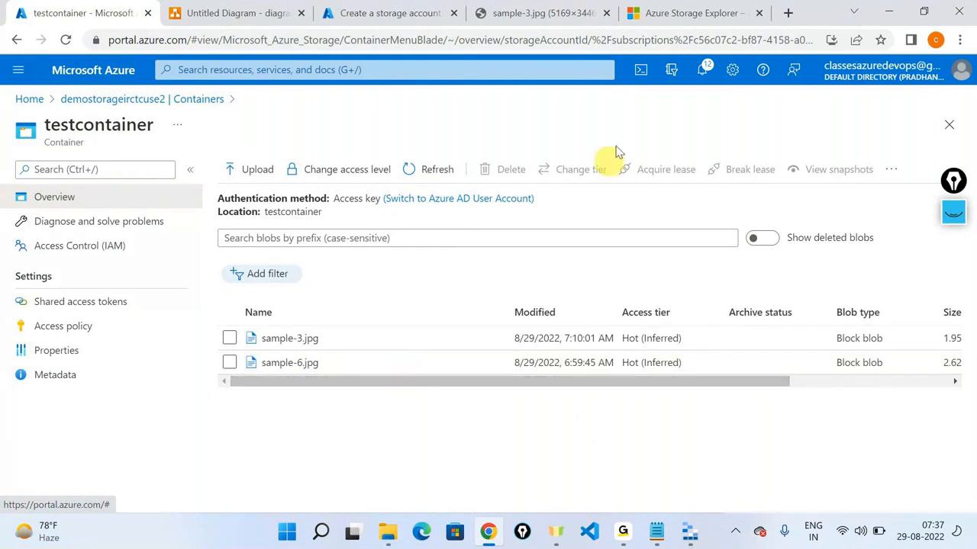
key("alt+Tab")
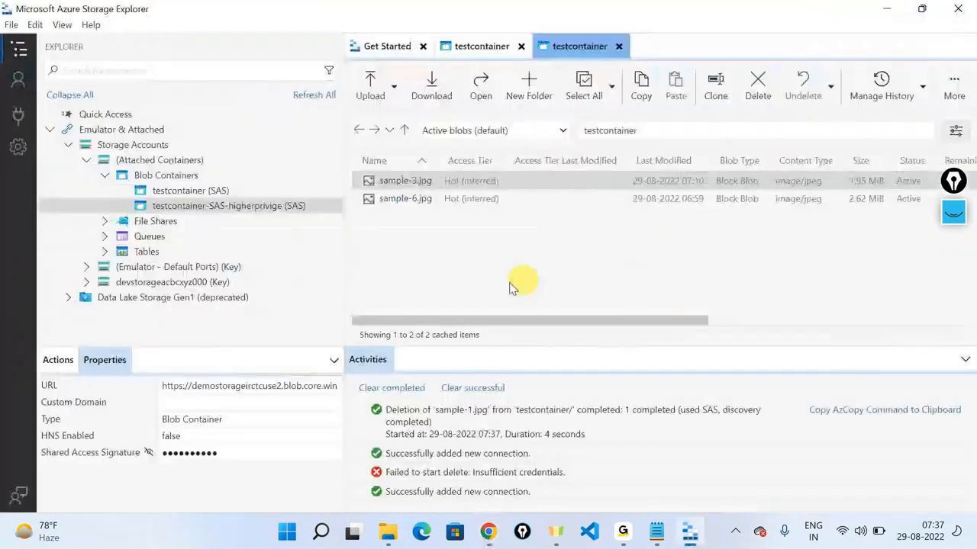
Step: Open Upload Files and browse to the drives on this PC
left_click(378, 98)
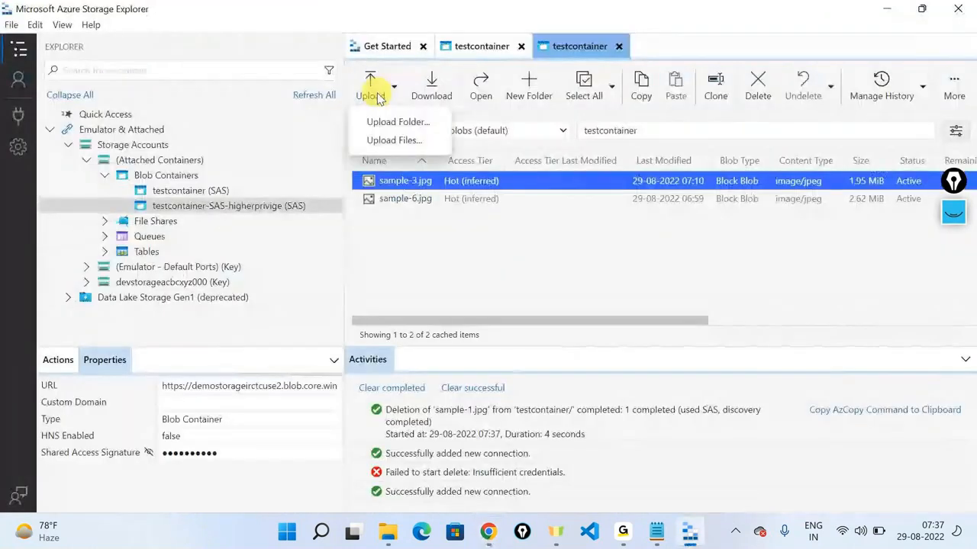
left_click(396, 141)
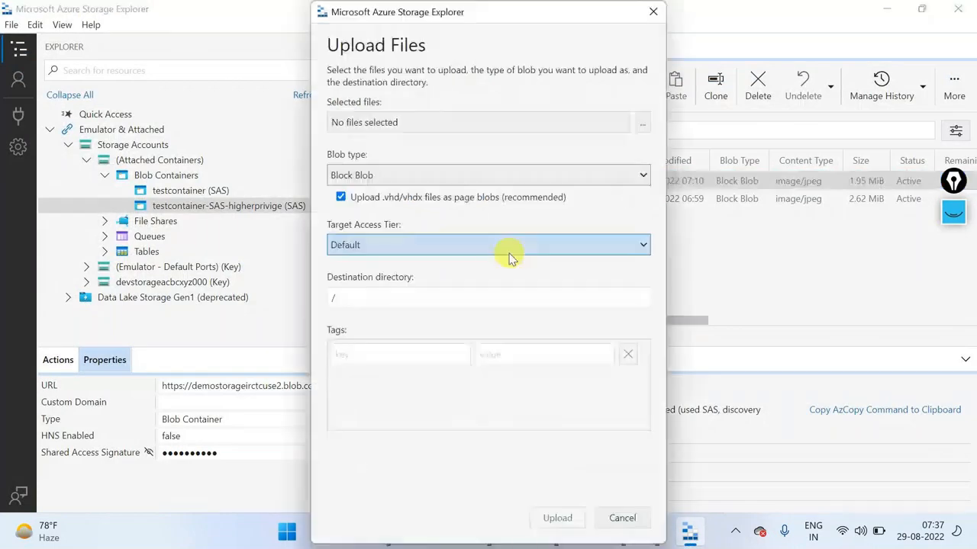
left_click(645, 123)
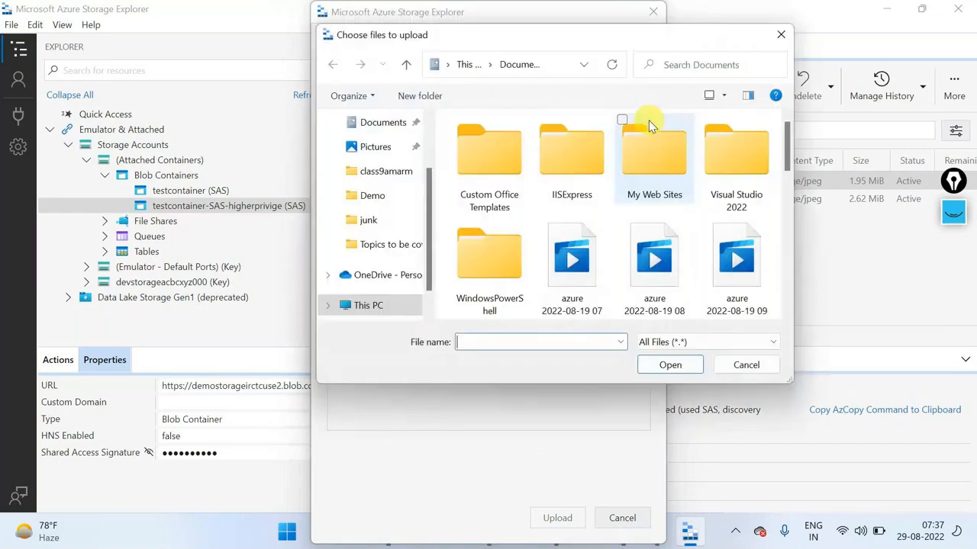
scroll(425, 200, "down", 2)
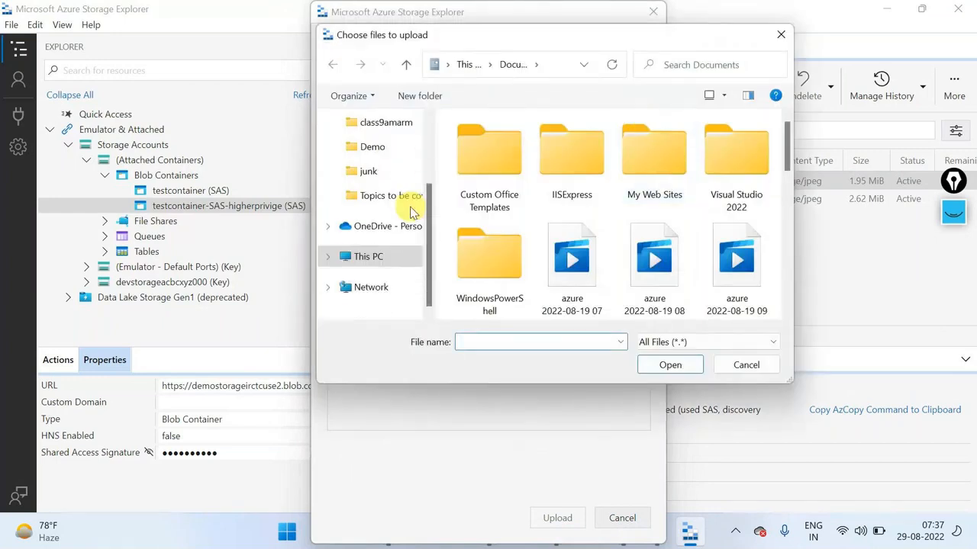
scroll(404, 229, "up", 3)
scroll(400, 243, "down", 3)
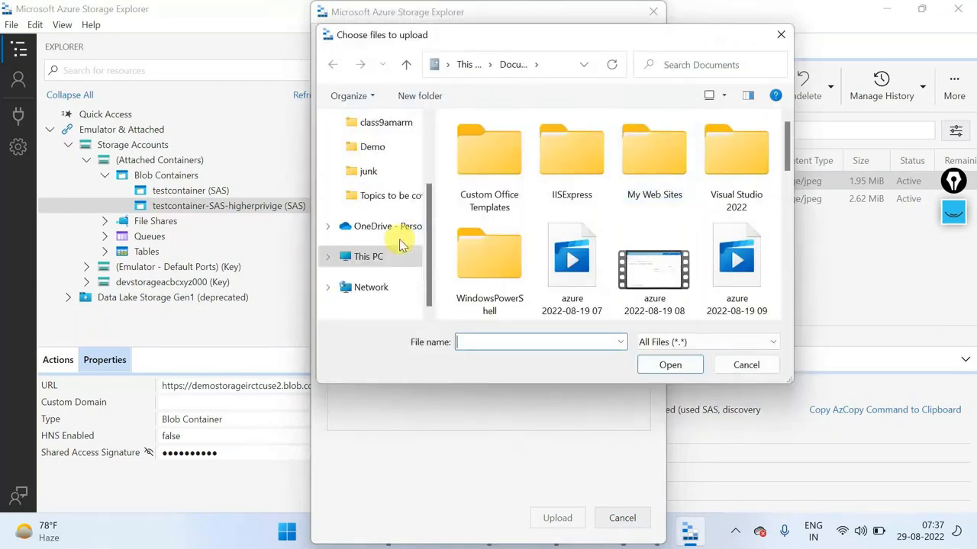
left_click(375, 258)
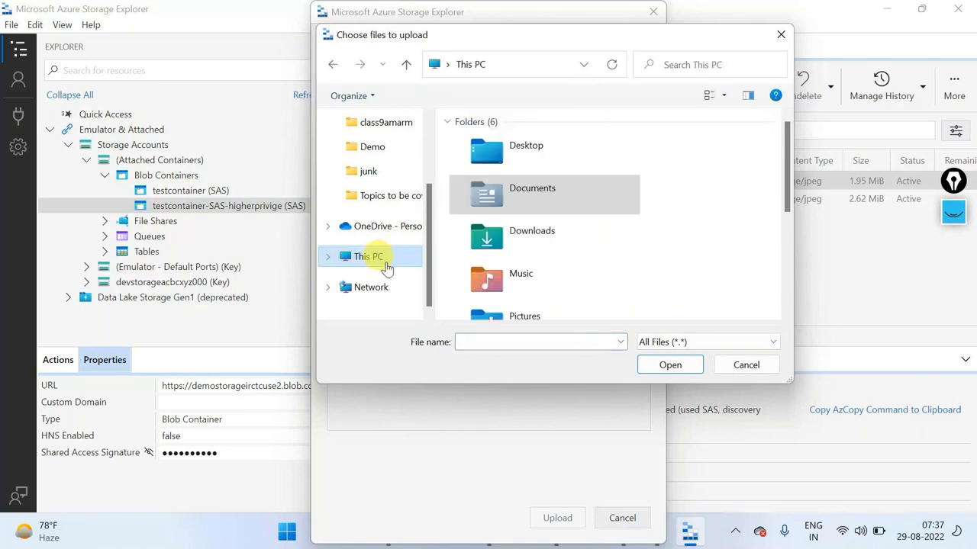
scroll(572, 238, "down", 3)
Step: Pick sample-4.jpg from D:\cdn-samples and start uploading it to testcontainer
double_click(572, 237)
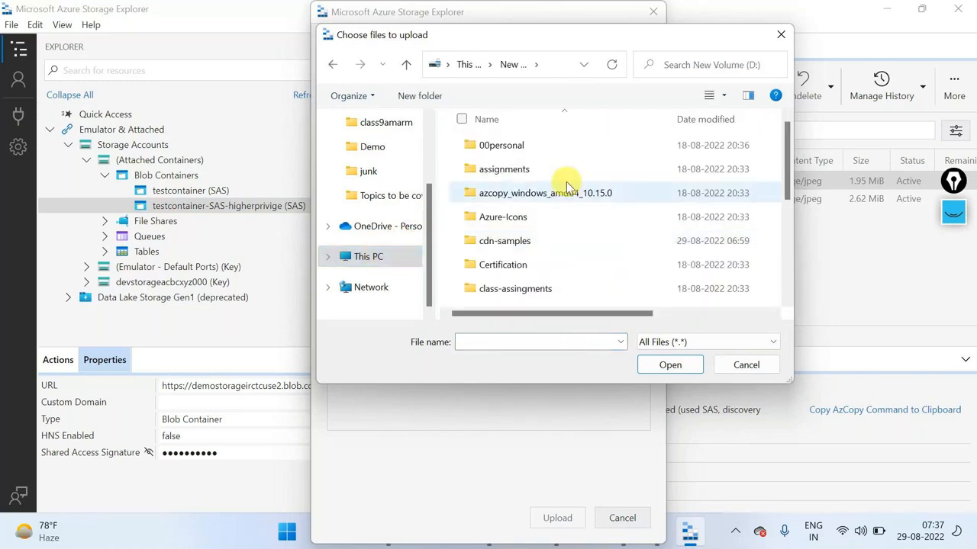
left_click(537, 246)
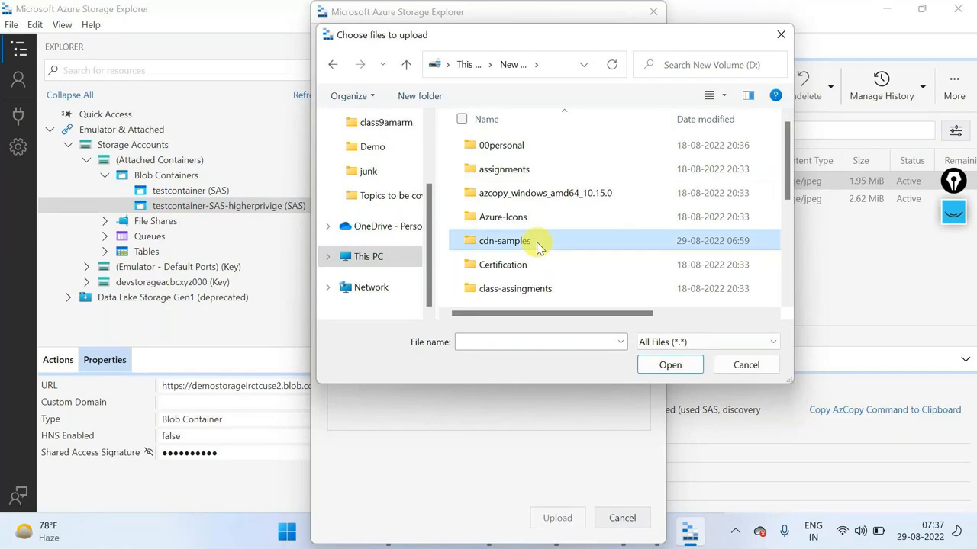
double_click(537, 245)
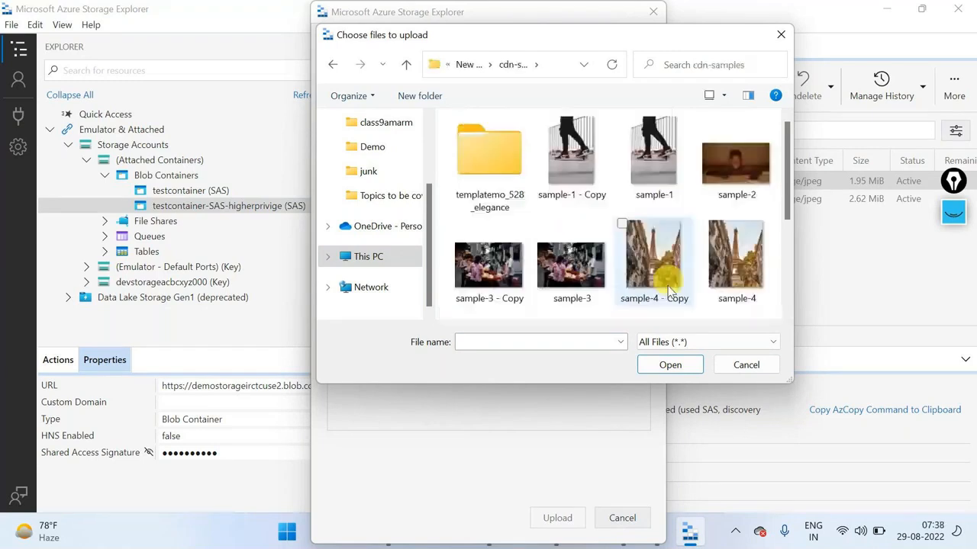
left_click(764, 268)
left_click(673, 365)
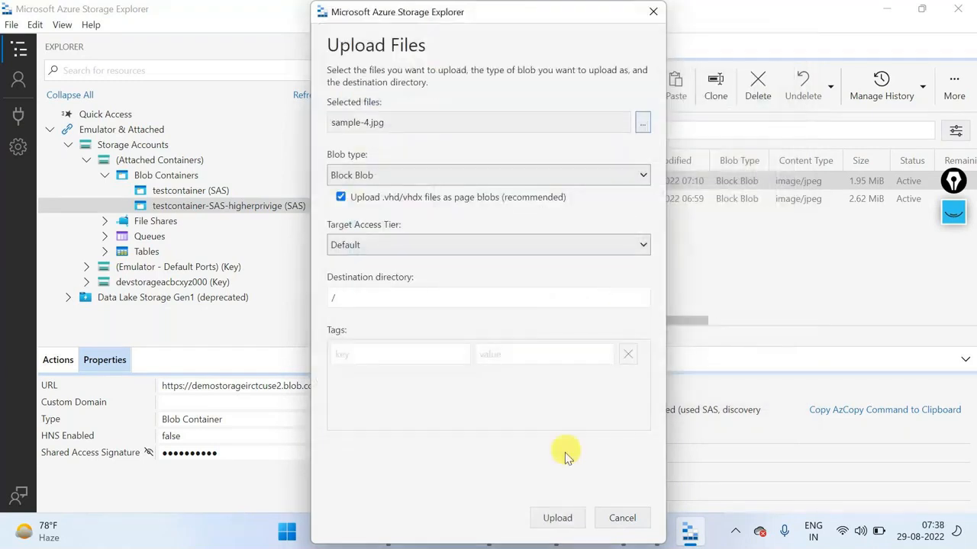
left_click(557, 518)
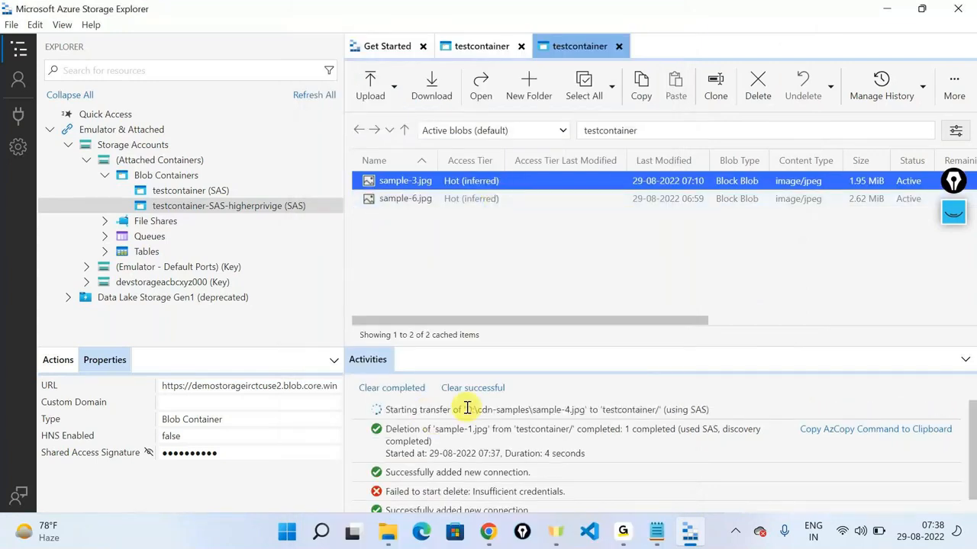
Step: Confirm the sample-4.jpg (4.70 MiB) upload succeeded and look over the Undelete options
left_click_drag(465, 410, 528, 413)
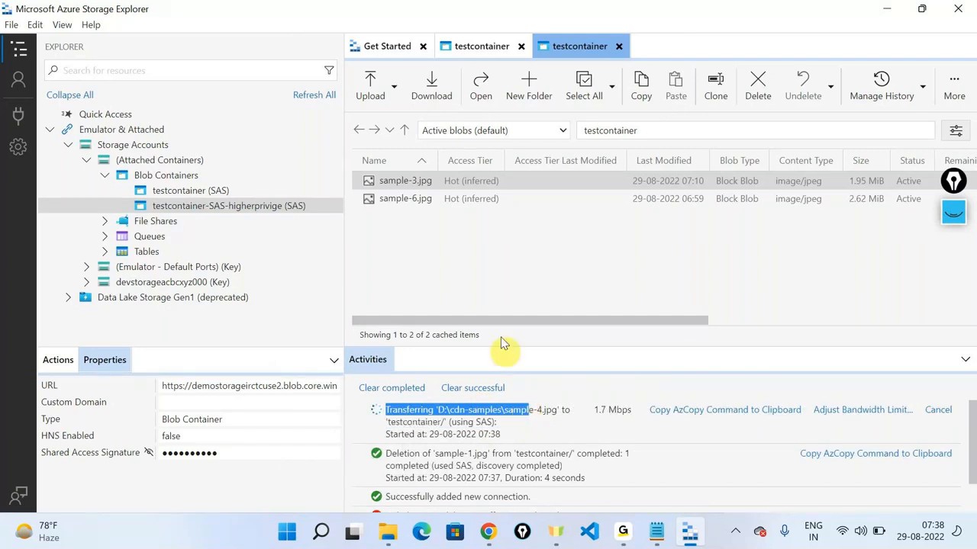
left_click(471, 273)
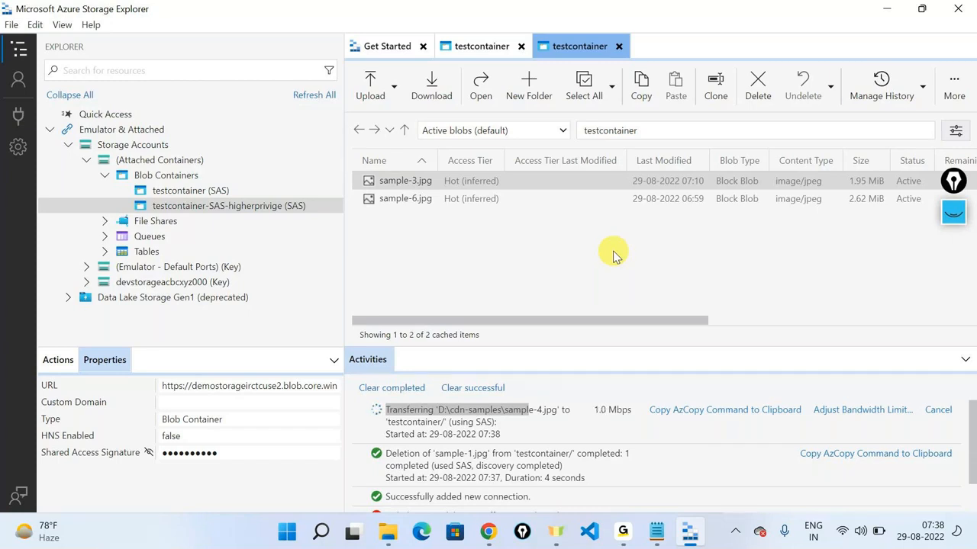
left_click(830, 87)
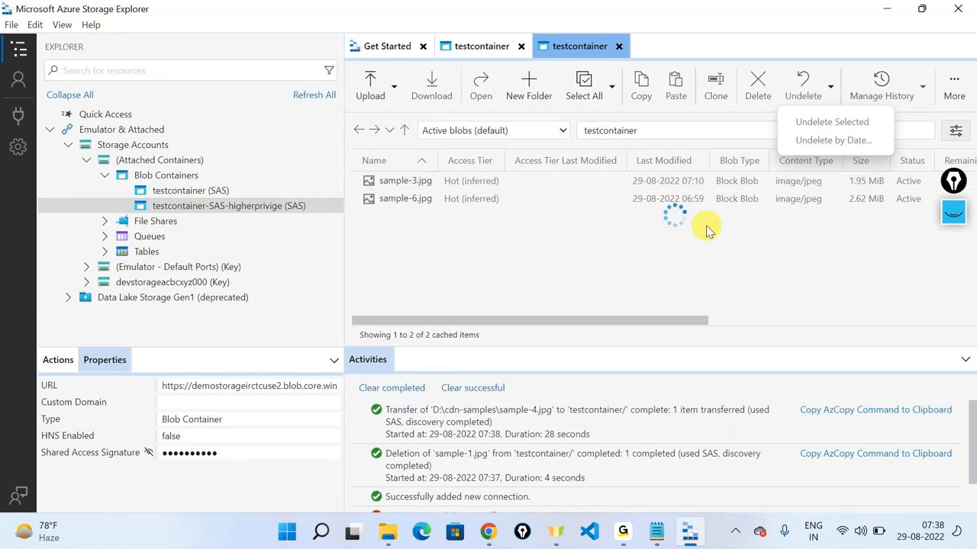
left_click(915, 161)
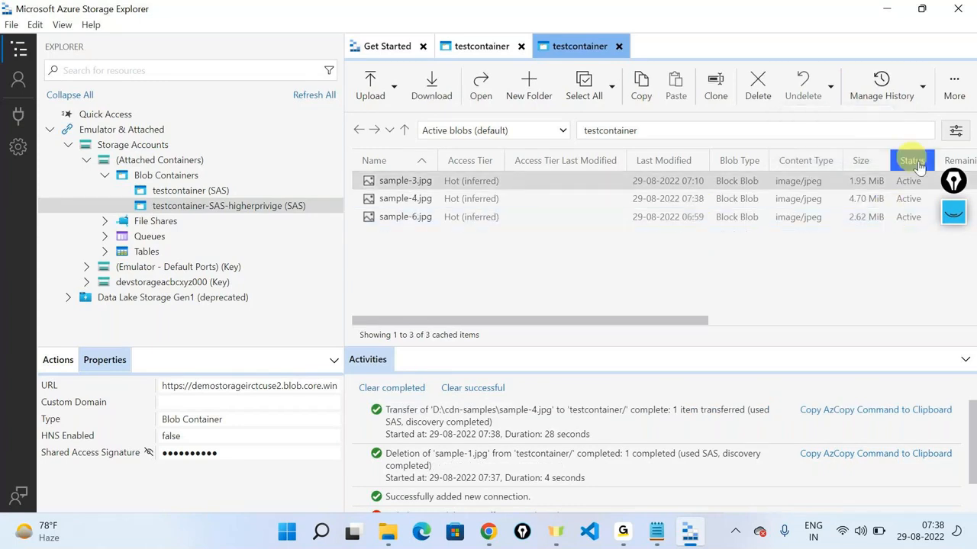
Step: Select the sample-6.jpg, sample-4.jpg and sample-3.jpg blobs in testcontainer
left_click(953, 189)
left_click_drag(953, 192, 963, 275)
left_click(929, 220)
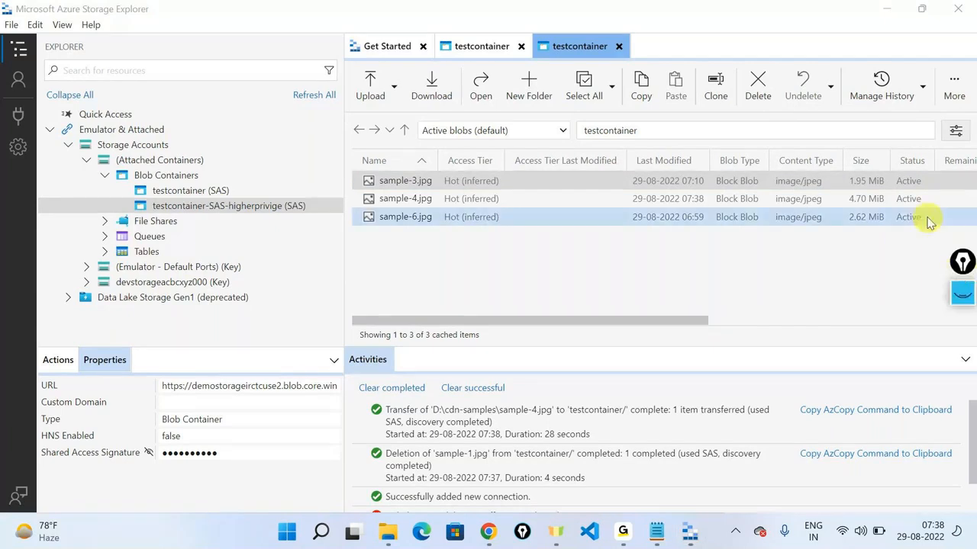
left_click(418, 199)
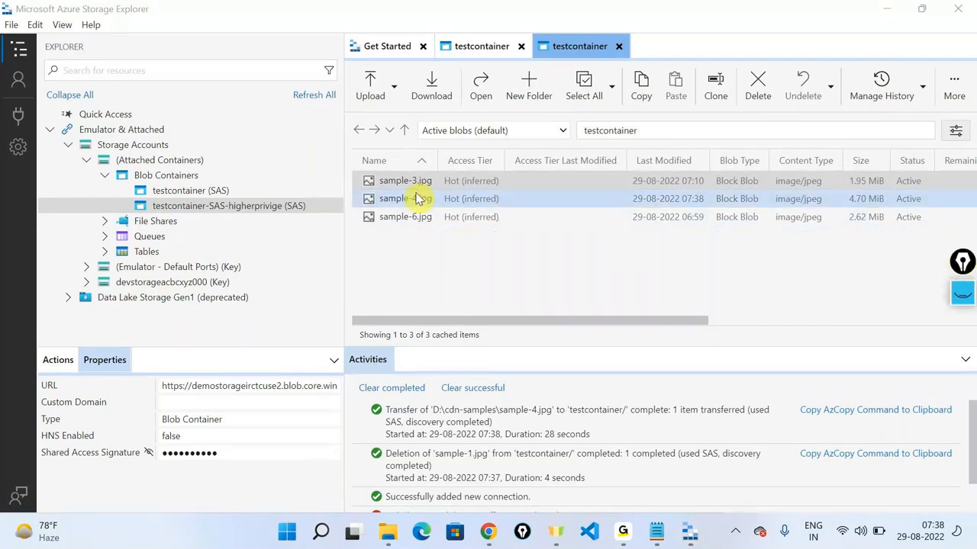
left_click(424, 181)
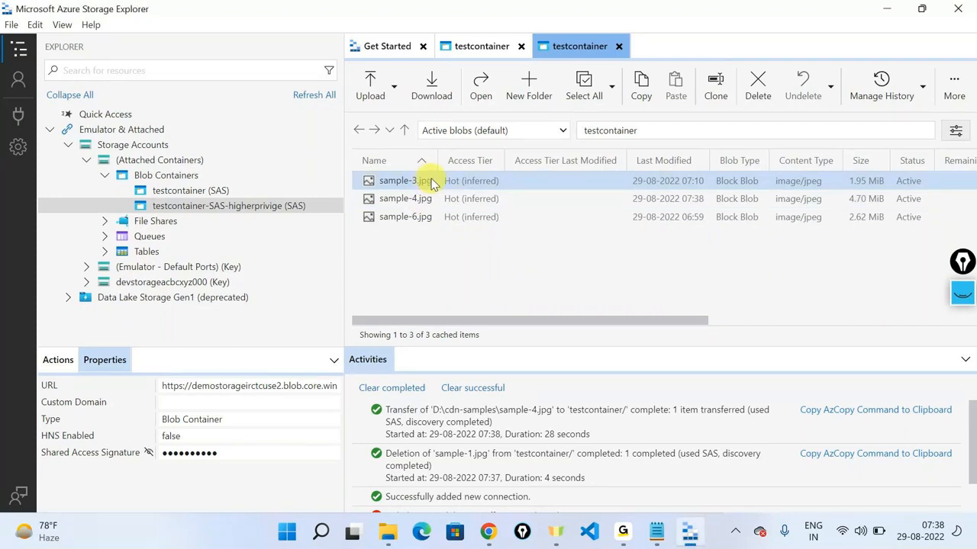
Step: Refresh the portal's testcontainer list to show sample-4.jpg (4.7 MiB), then return to Storage Explorer
left_click(488, 532)
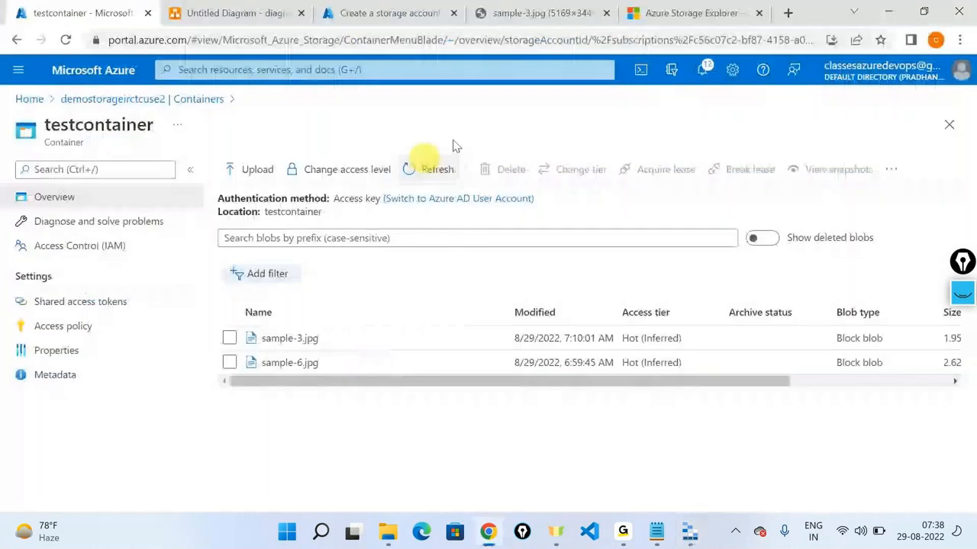
left_click(420, 171)
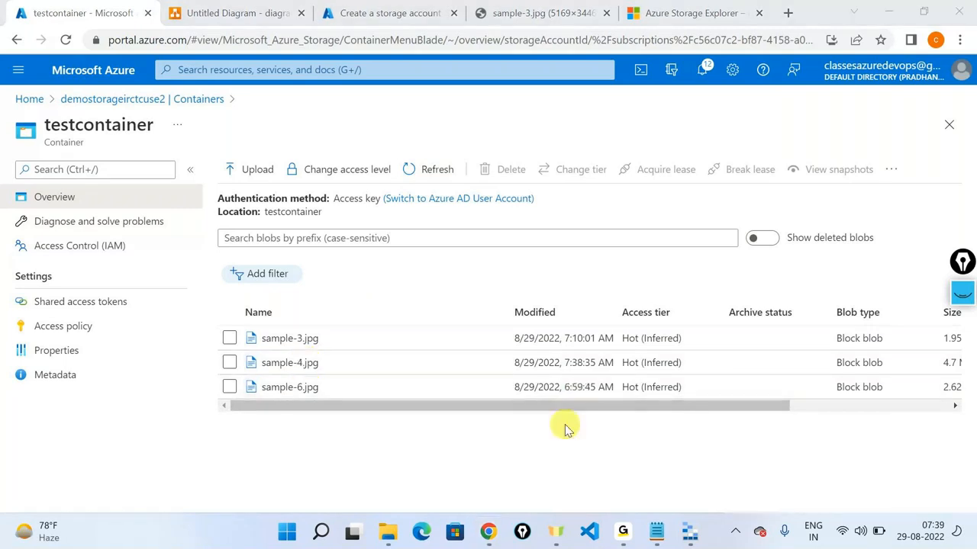
key("alt+Tab")
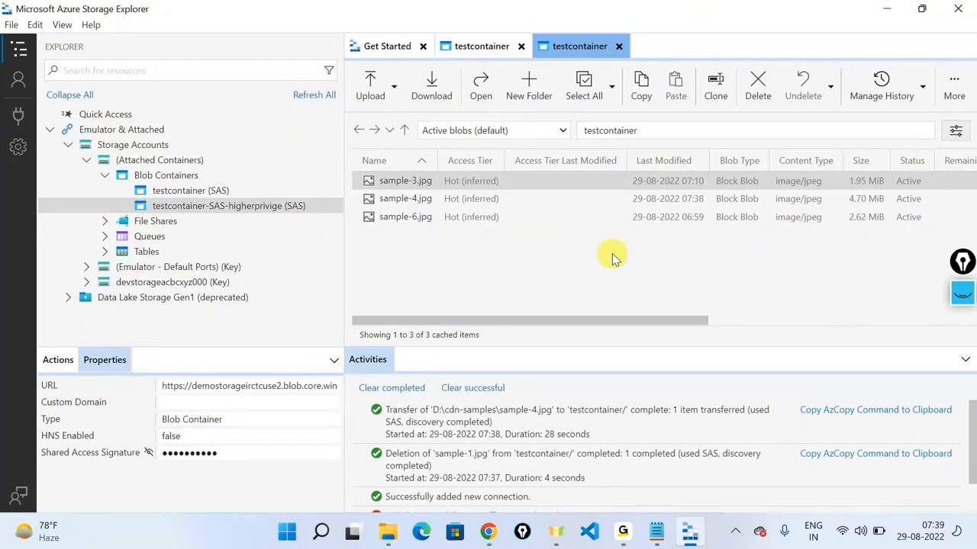
Step: Open the Create a storage account form's Advanced settings, then its Data protection settings
left_click(887, 11)
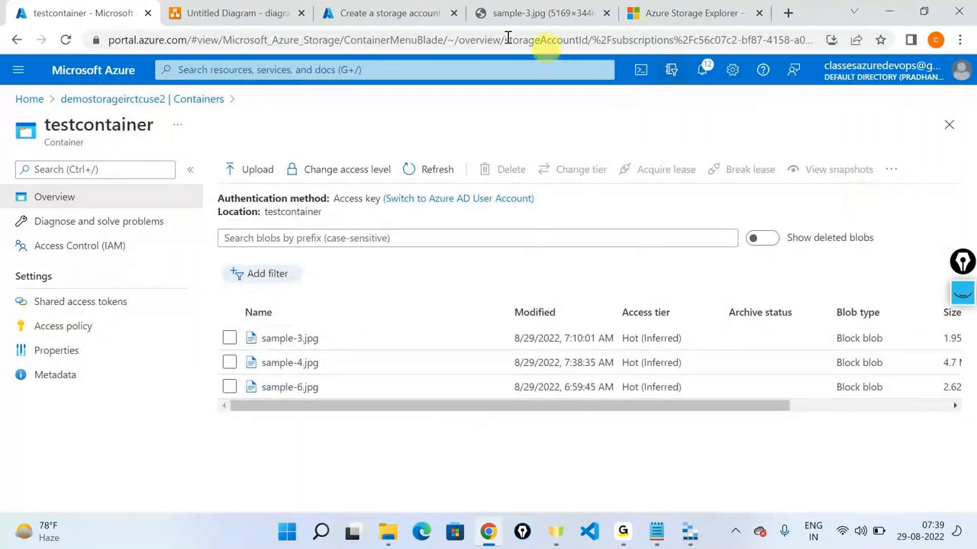
left_click(336, 13)
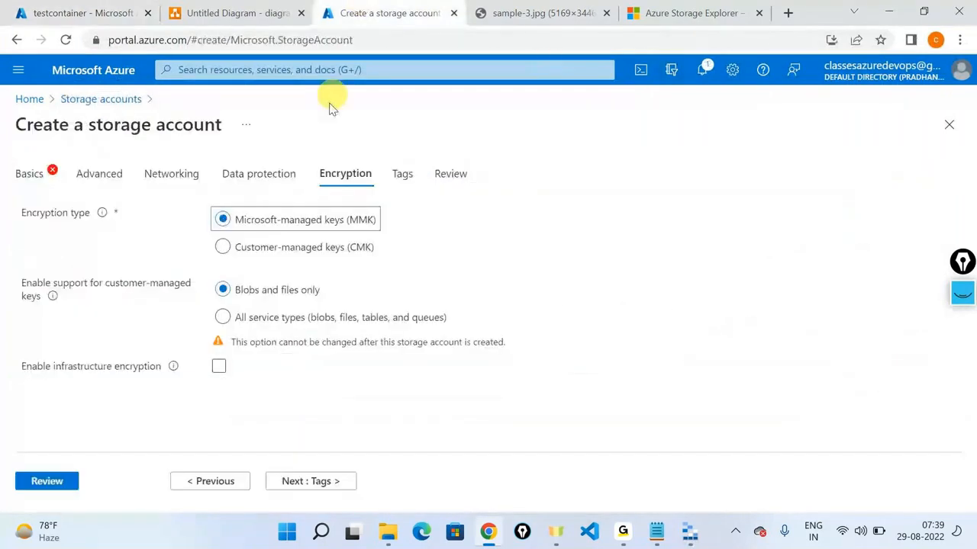
left_click(117, 184)
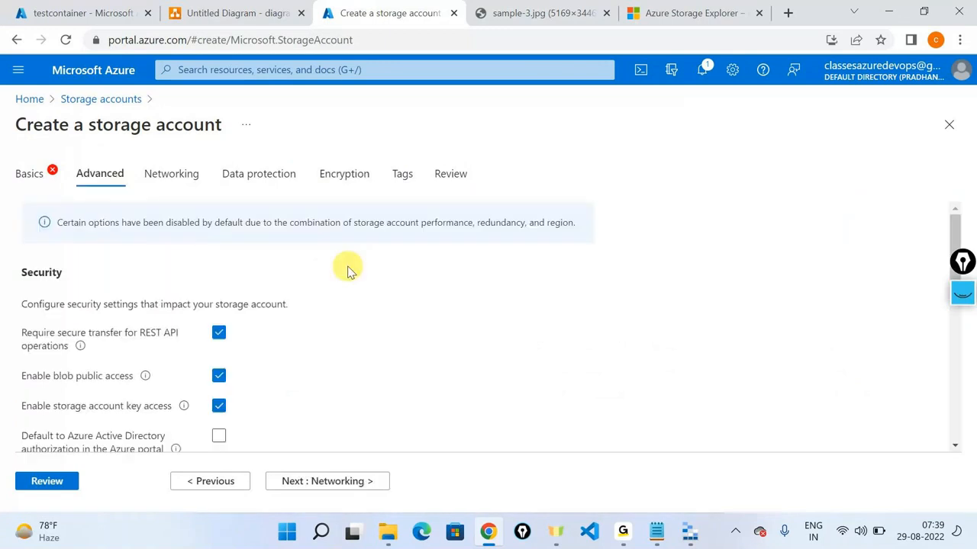
scroll(244, 316, "down", 10)
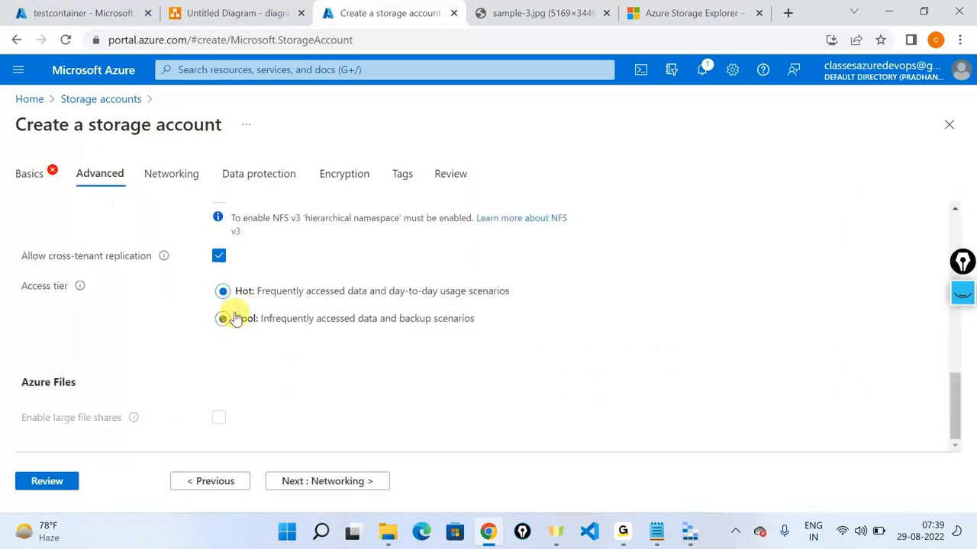
left_click(245, 178)
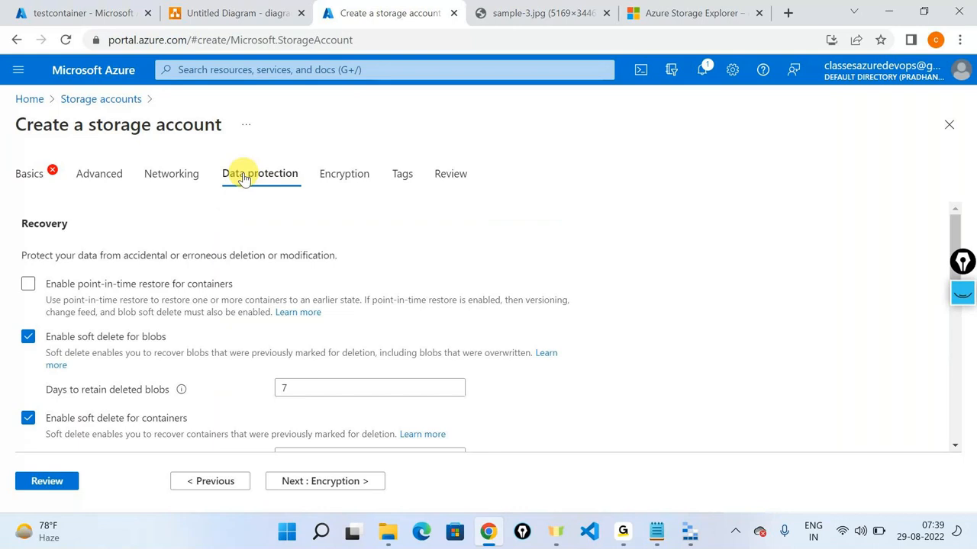
scroll(202, 297, "down", 1)
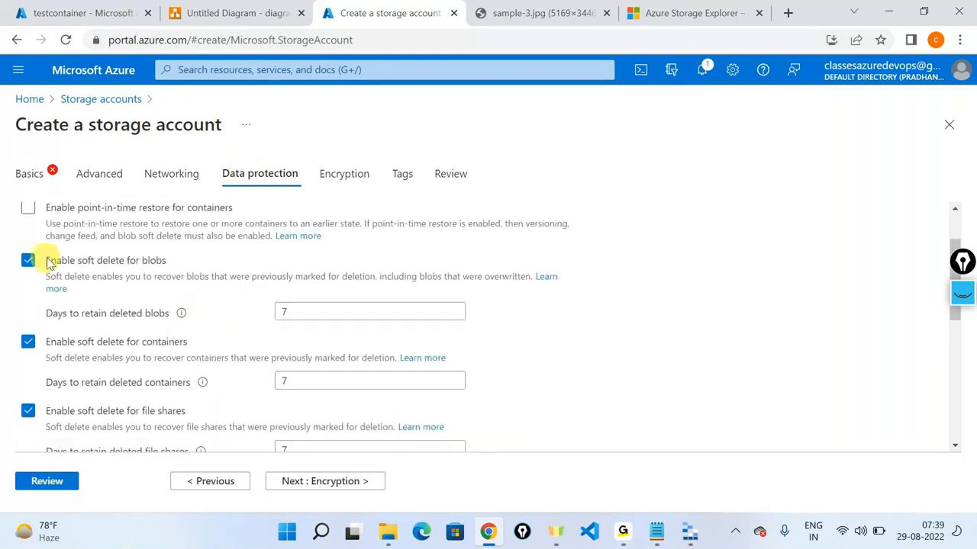
Step: Review blob and container soft delete, keeping deleted-blob retention at 7 days
left_click_drag(47, 262, 168, 264)
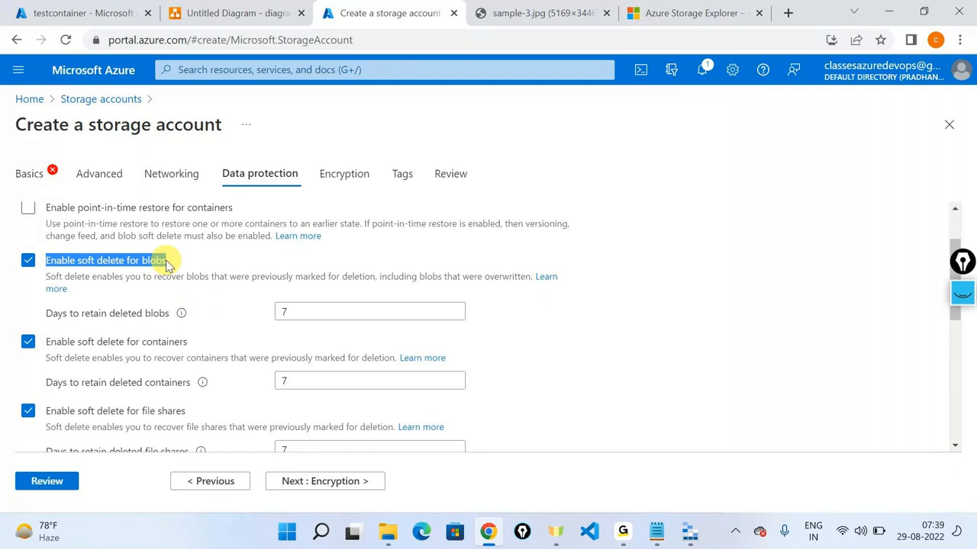
left_click(156, 307)
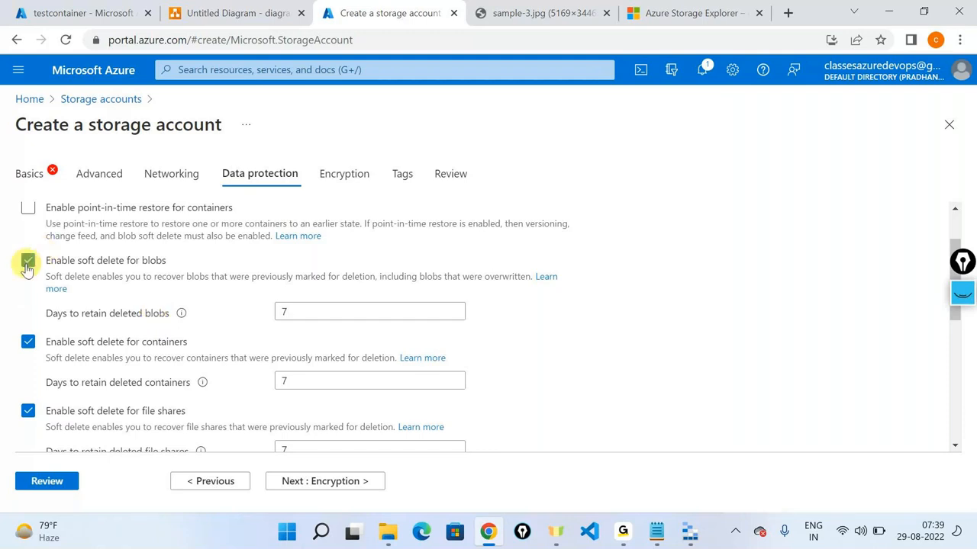
left_click(284, 311)
key("BackSpace")
key("ctrl+z")
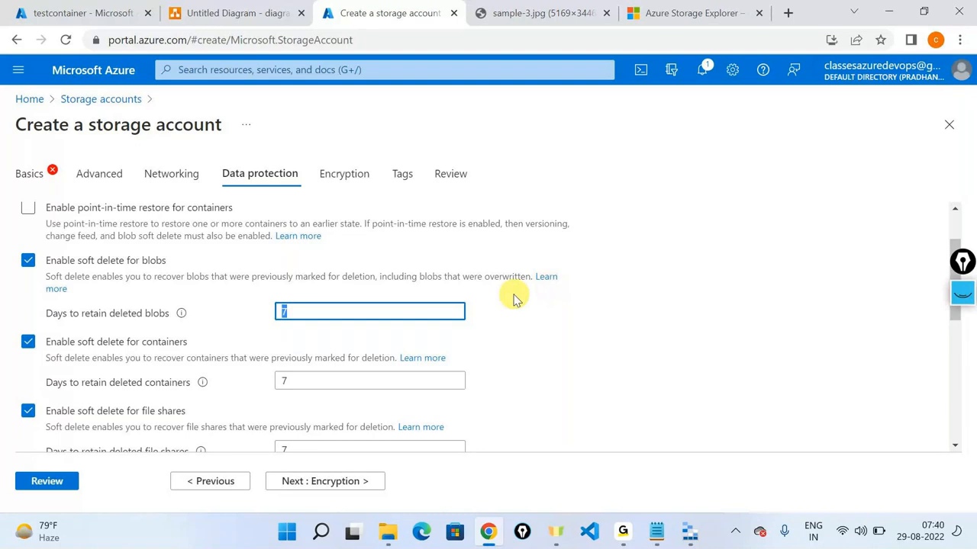
left_click(392, 306)
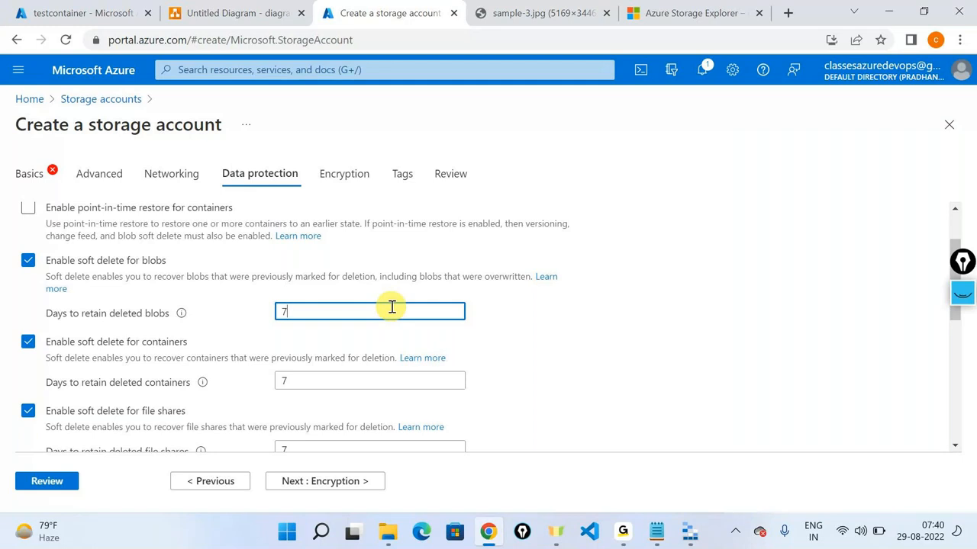
key("BackSpace")
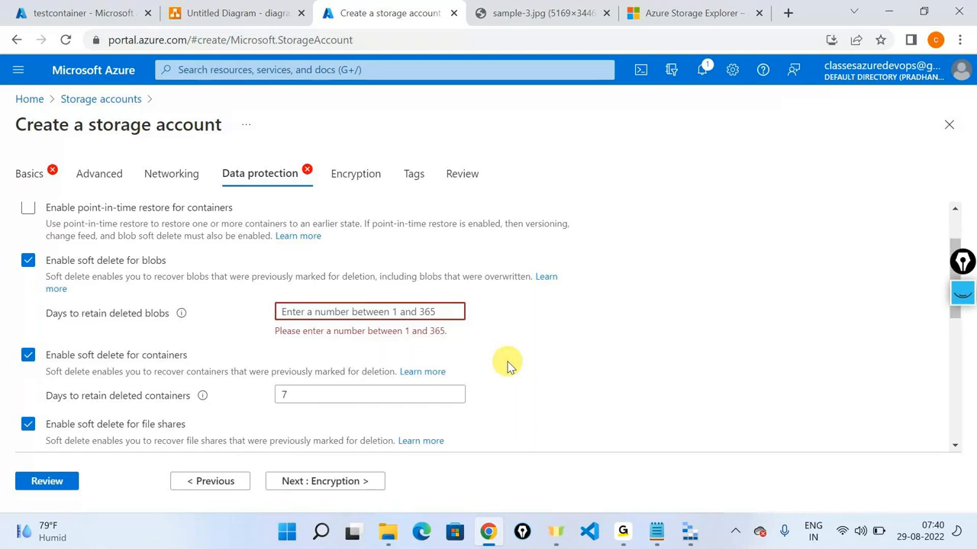
type("7")
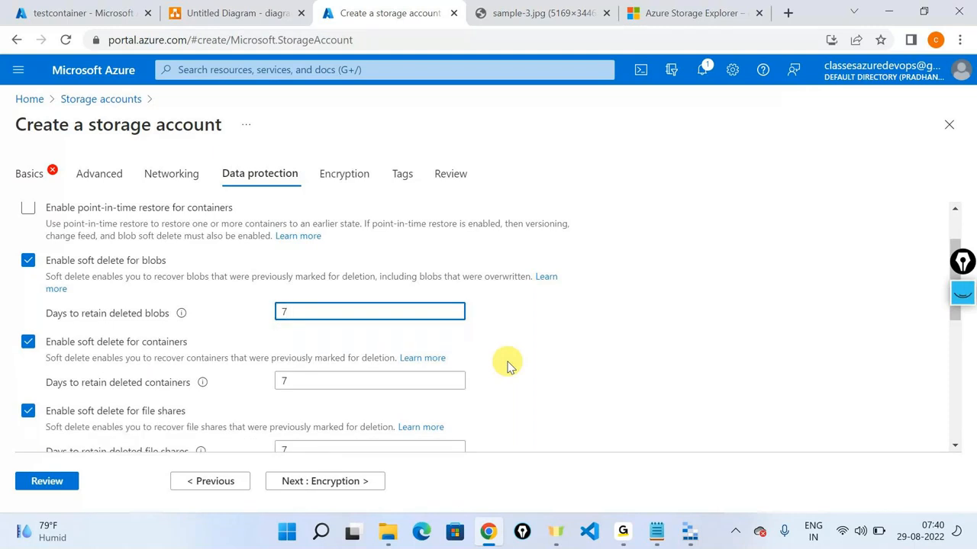
left_click_drag(42, 342, 206, 326)
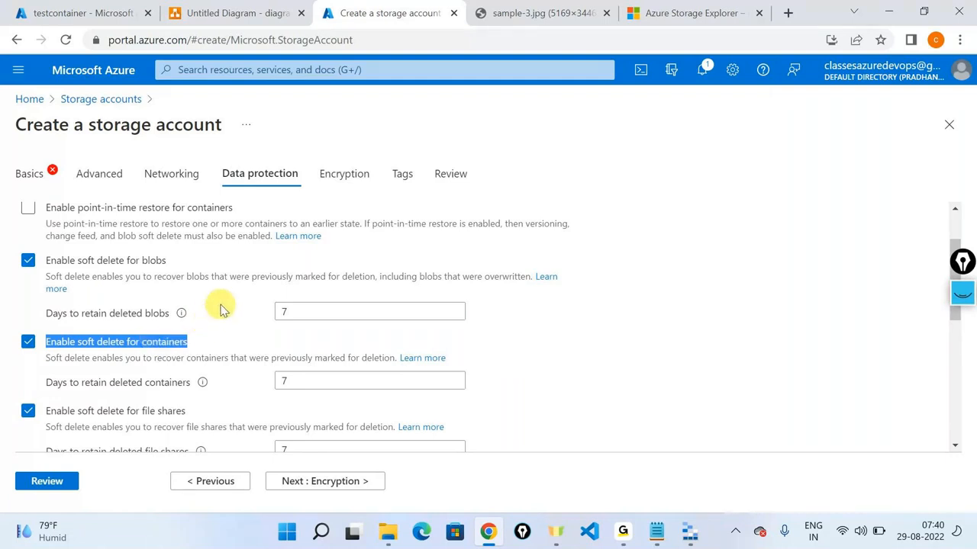
left_click(219, 309)
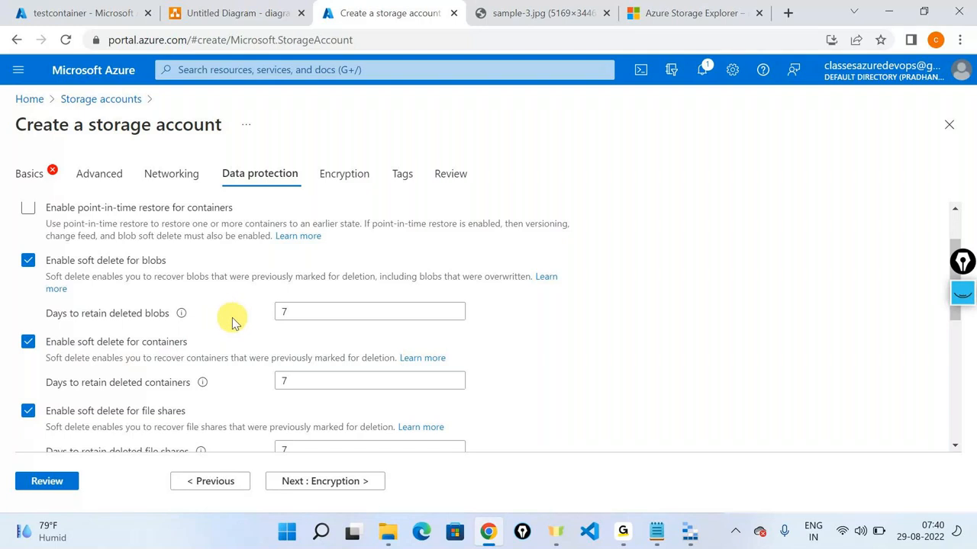
Step: Open demostorageirctcuse2's Data protection page via a 'data' menu search, then return to Storage Explorer
left_click(111, 14)
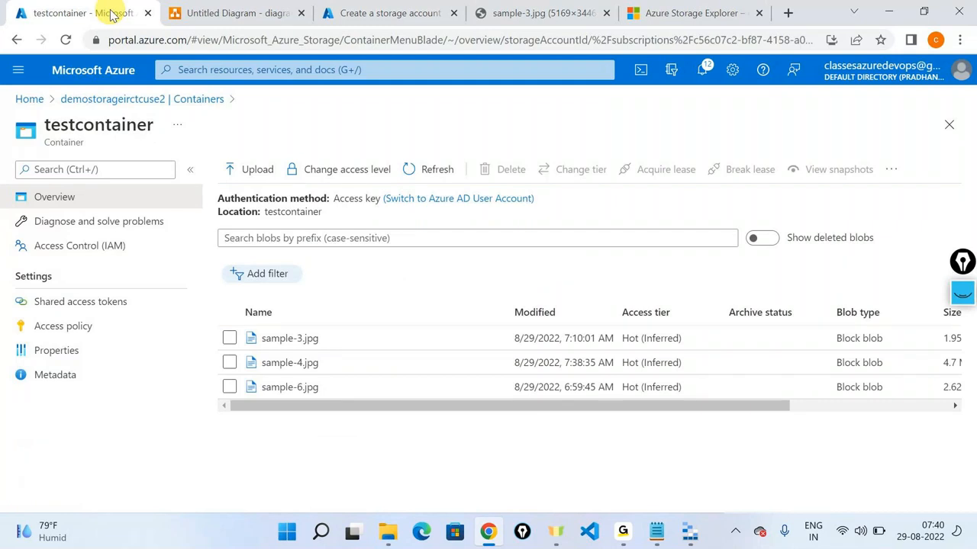
left_click(113, 99)
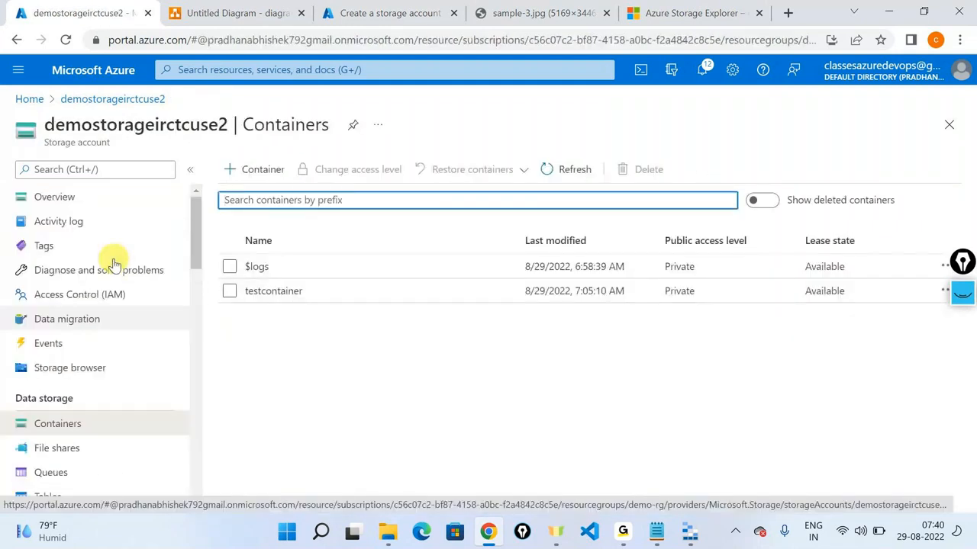
left_click(61, 166)
type("data")
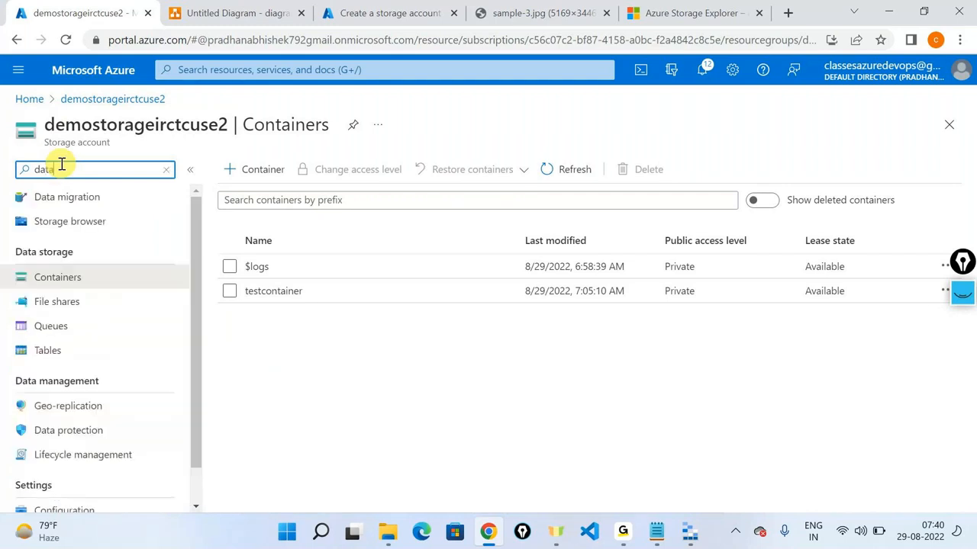
scroll(66, 397, "down", 1)
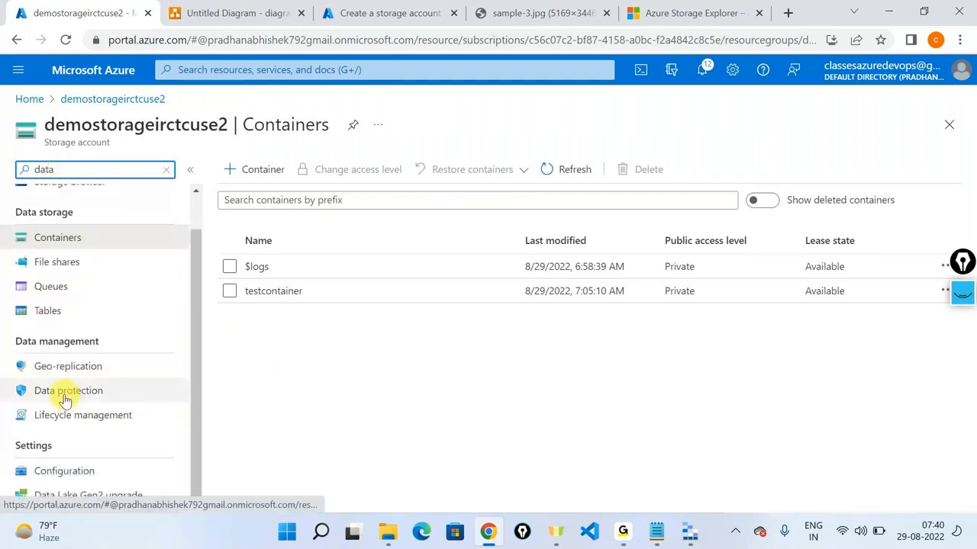
left_click(66, 395)
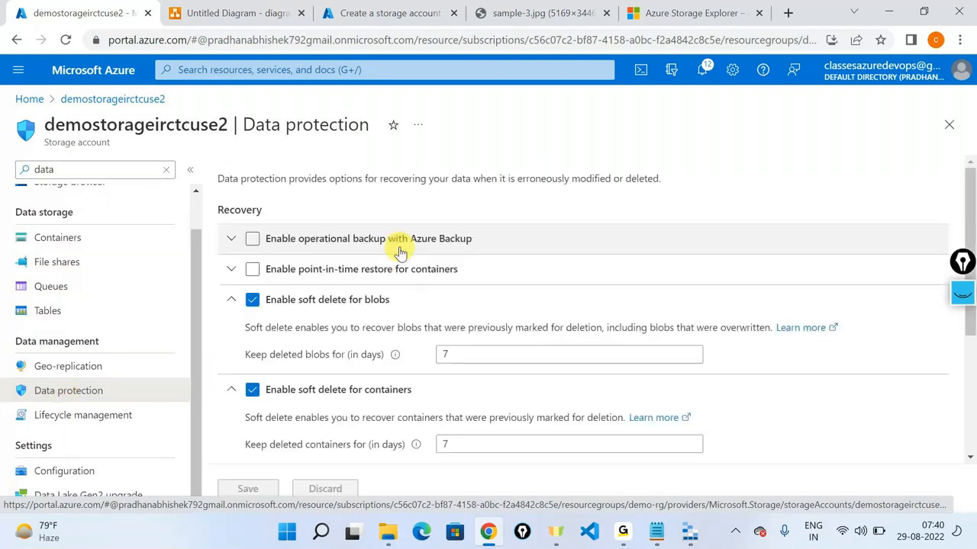
scroll(407, 233, "down", 1)
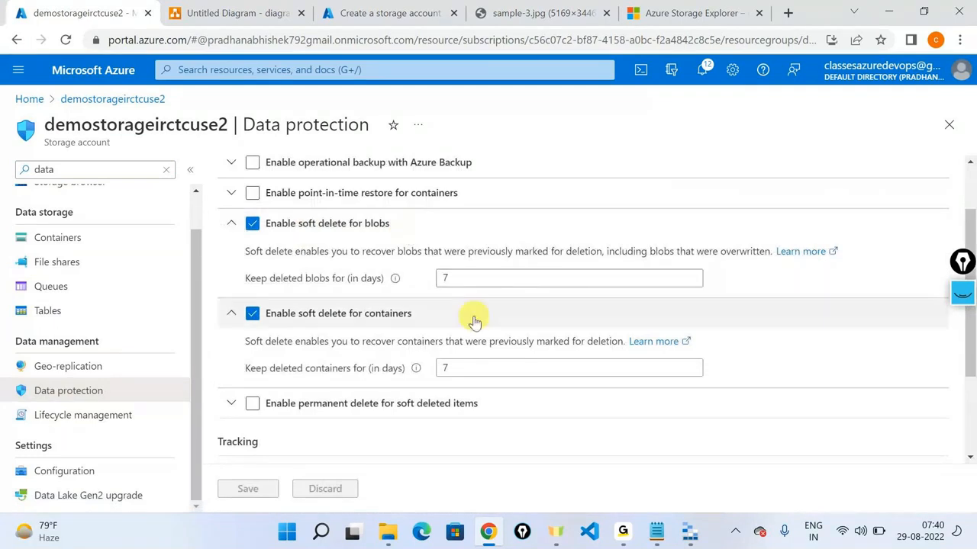
left_click(684, 537)
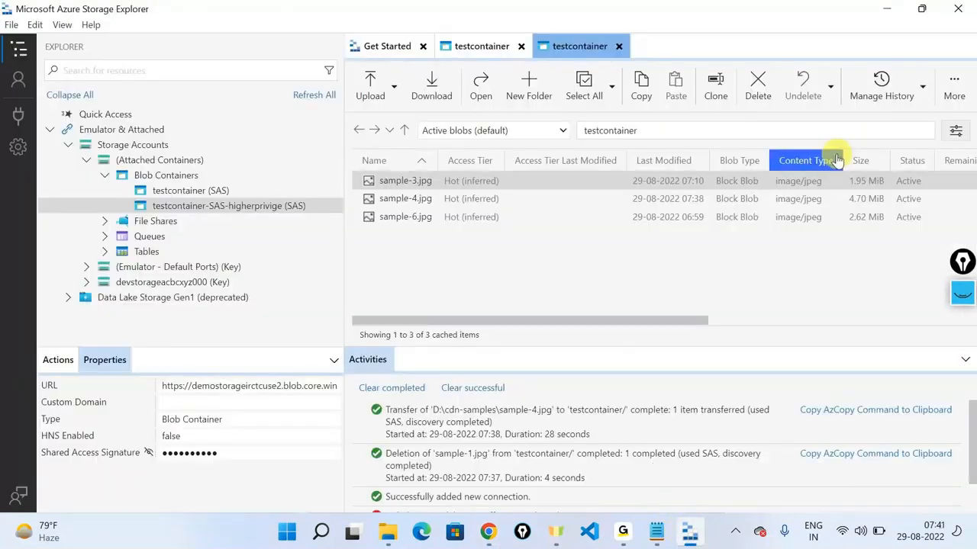
left_click(805, 228)
left_click(821, 100)
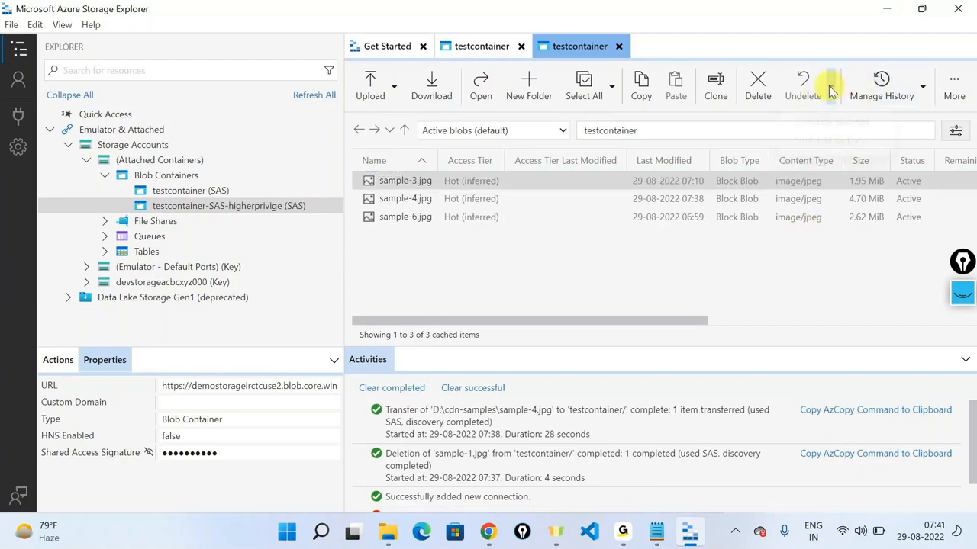
left_click(923, 96)
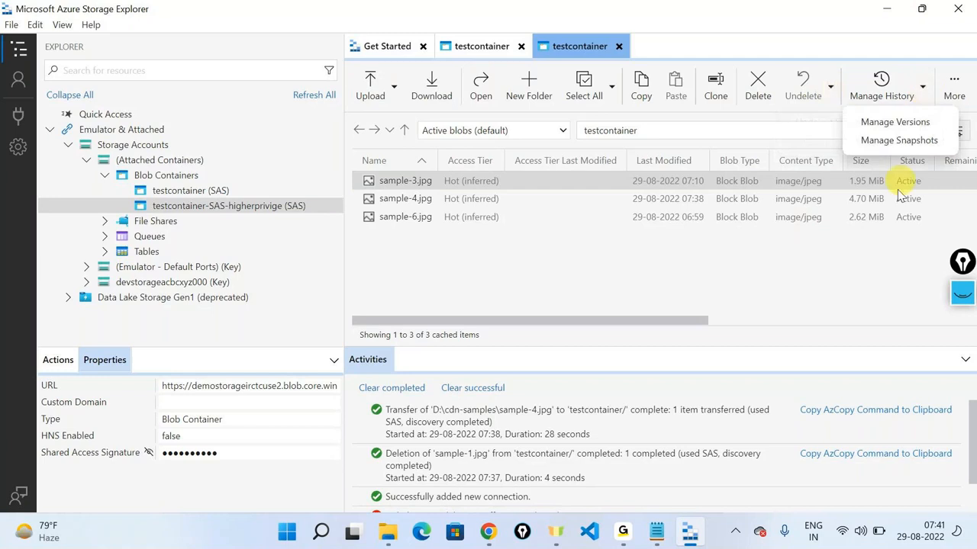
left_click(848, 228)
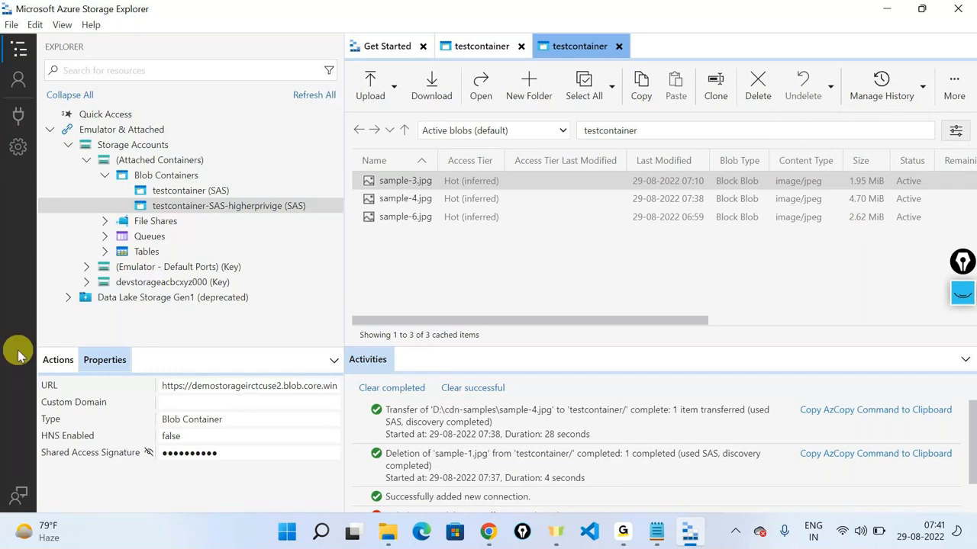
left_click(47, 359)
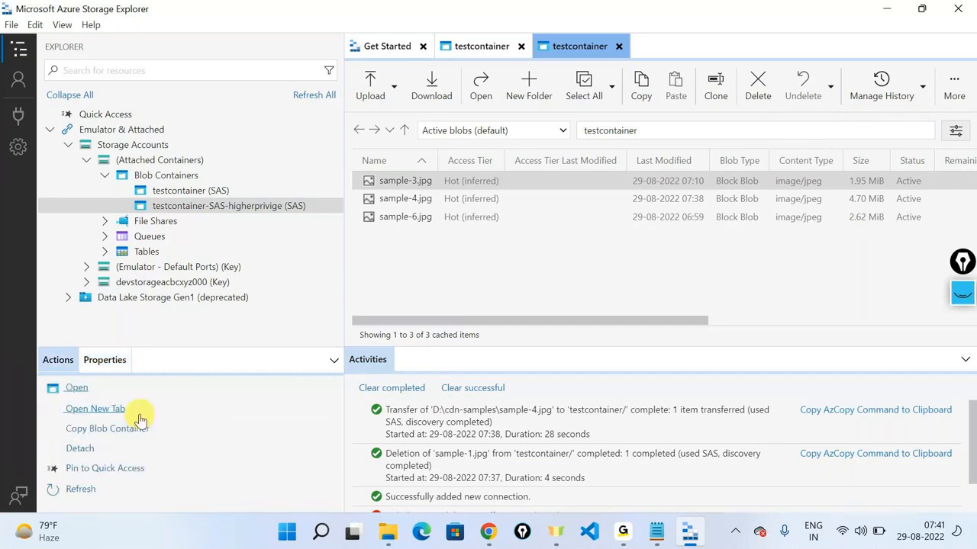
left_click(111, 363)
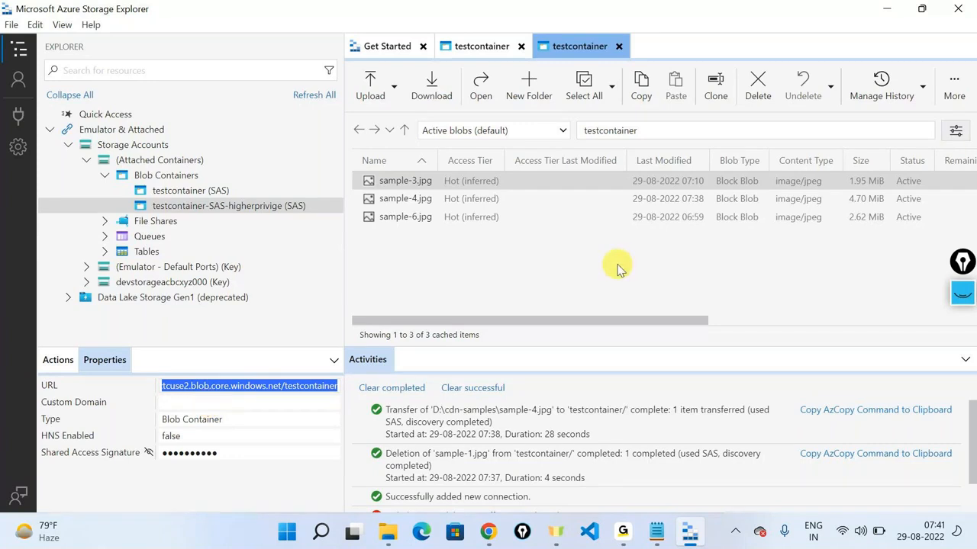
left_click(565, 131)
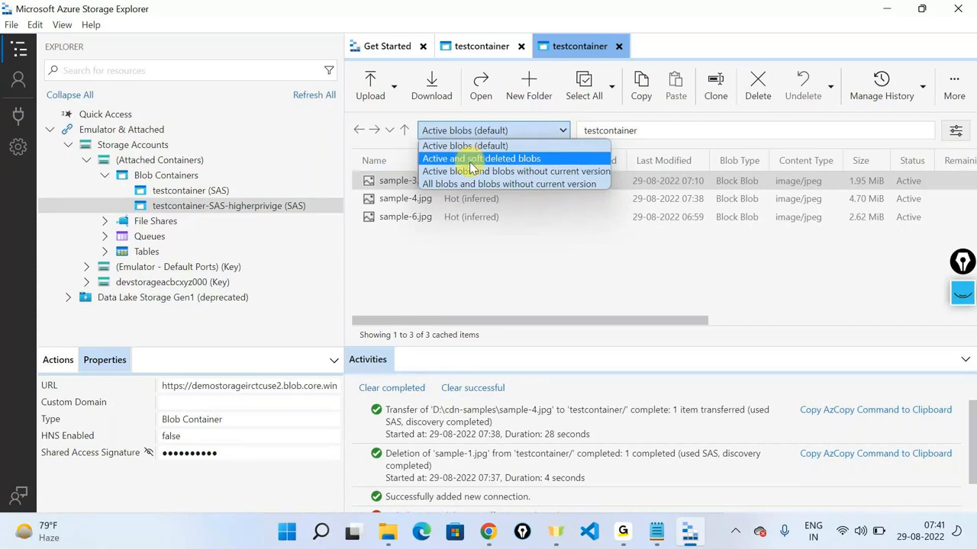
left_click(471, 162)
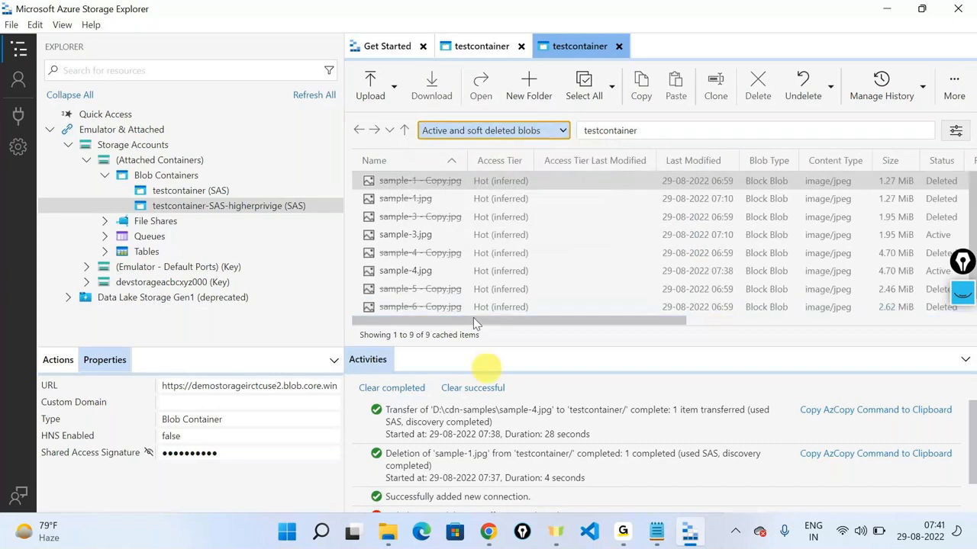
left_click(467, 308)
left_click(468, 254)
left_click(467, 308)
left_click(455, 291)
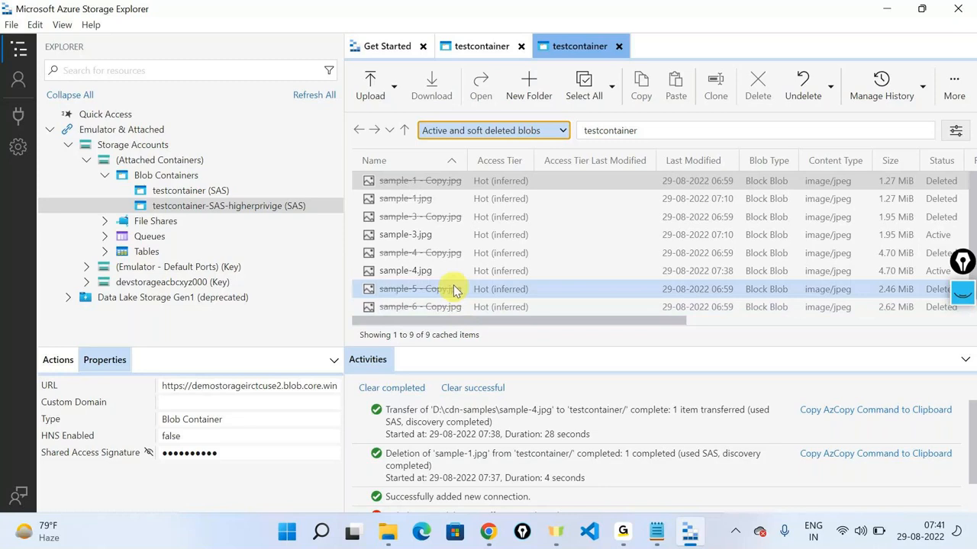
left_click(434, 227)
left_click(438, 199)
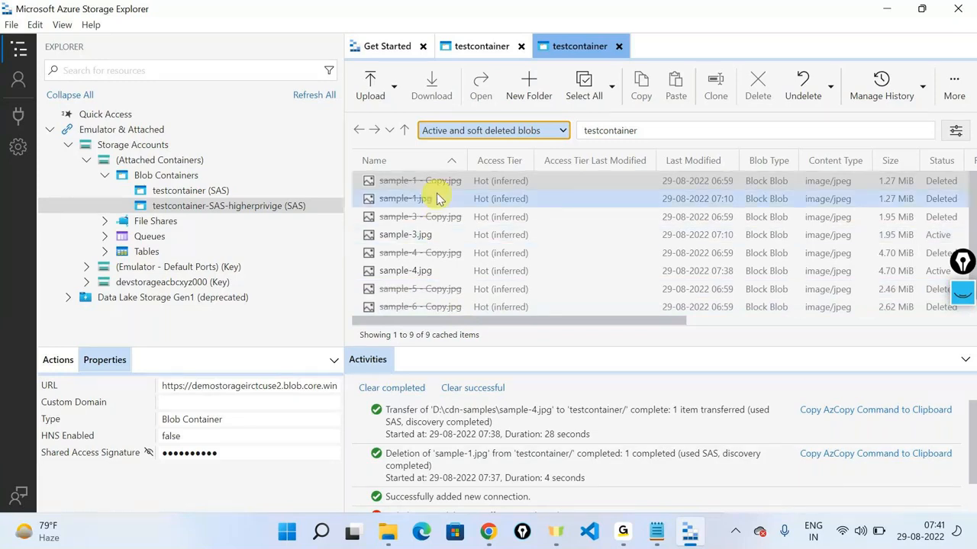
left_click(440, 182)
left_click(461, 276)
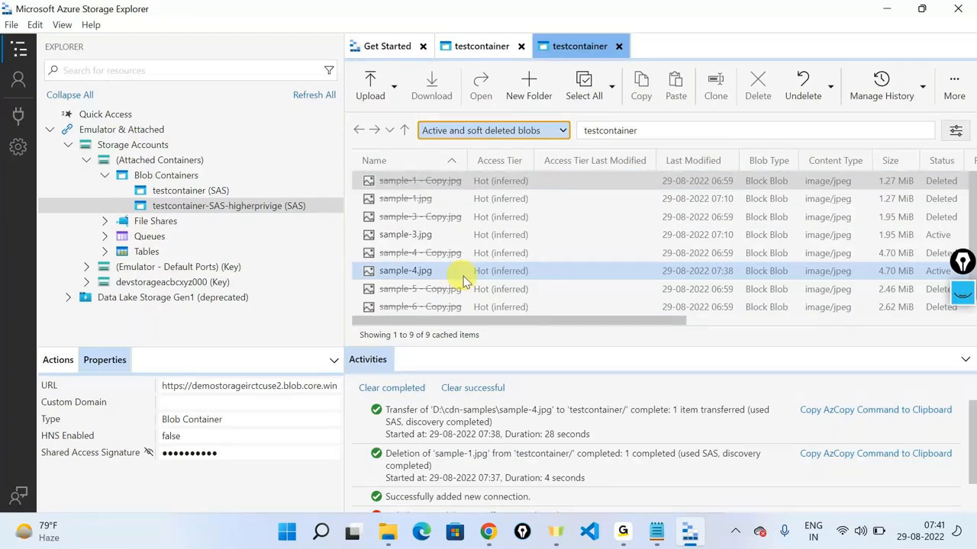
left_click(489, 252)
scroll(493, 248, "down", 1)
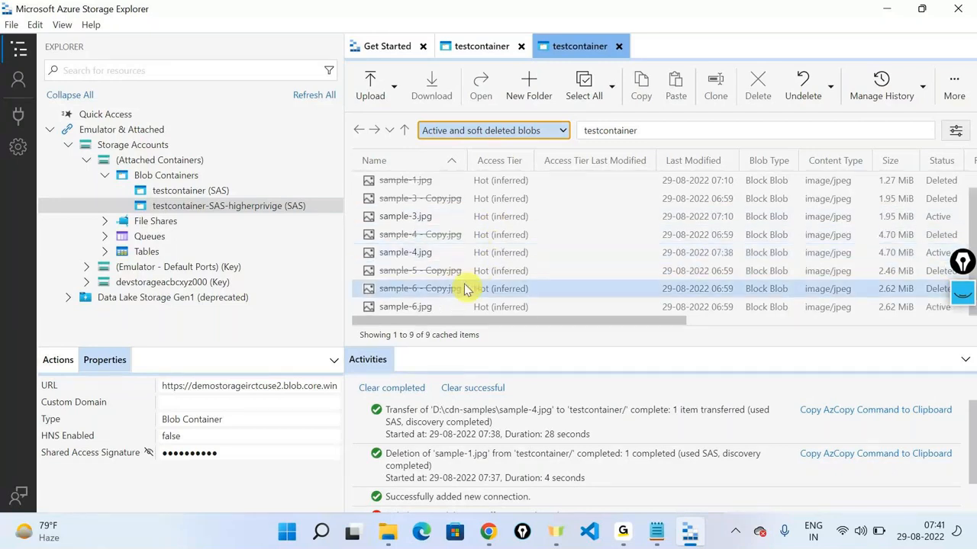
scroll(480, 294, "up", 1)
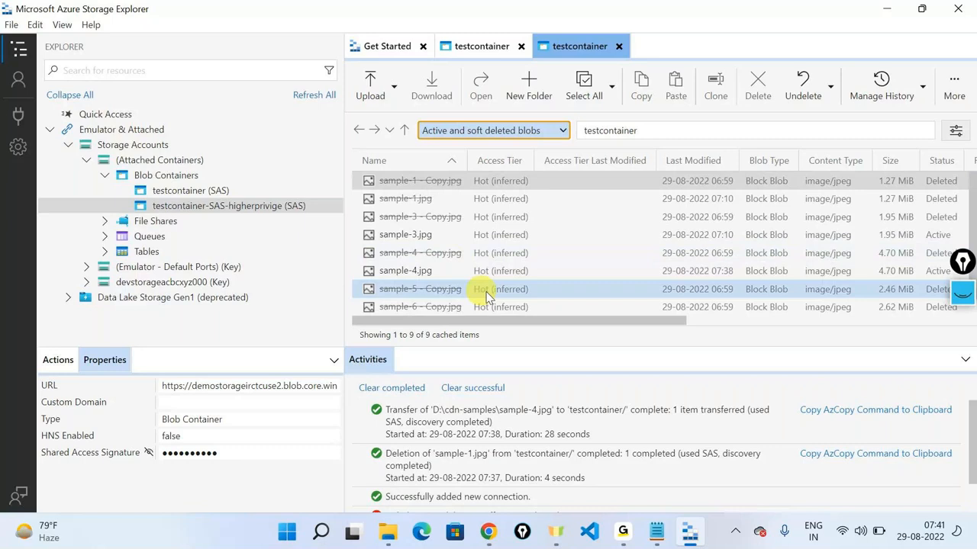
left_click(430, 200)
Step: Undelete the selected sample-1.jpg blob and confirm the restore
right_click(431, 202)
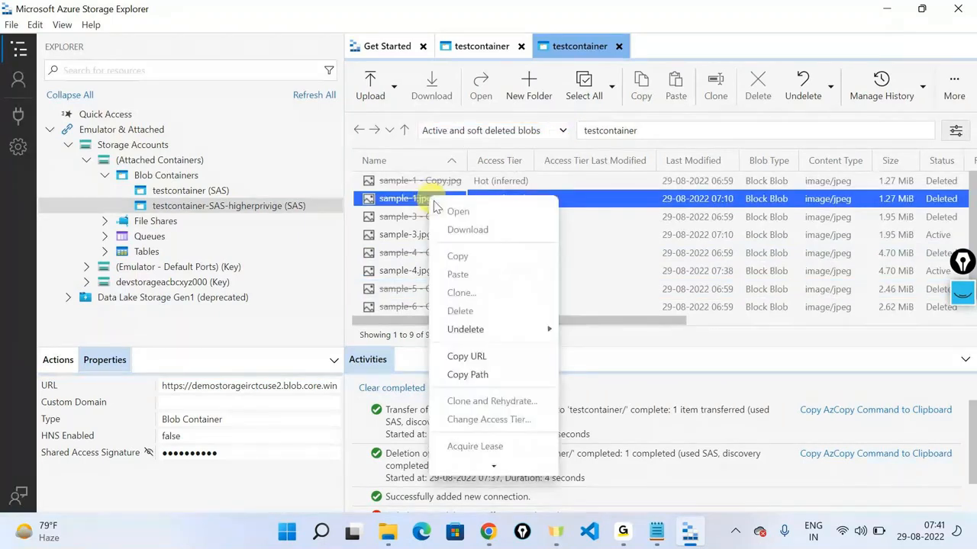
mouse_move(520, 333)
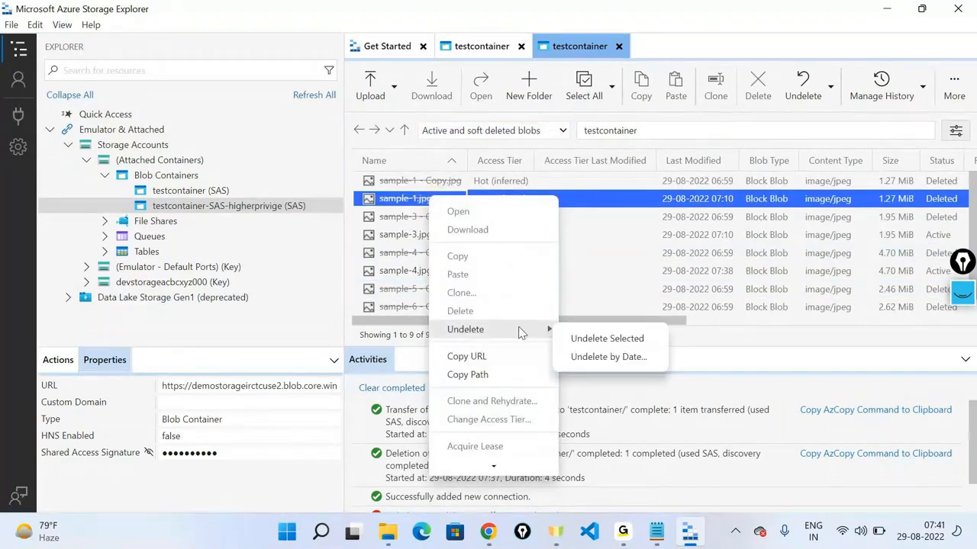
left_click(600, 340)
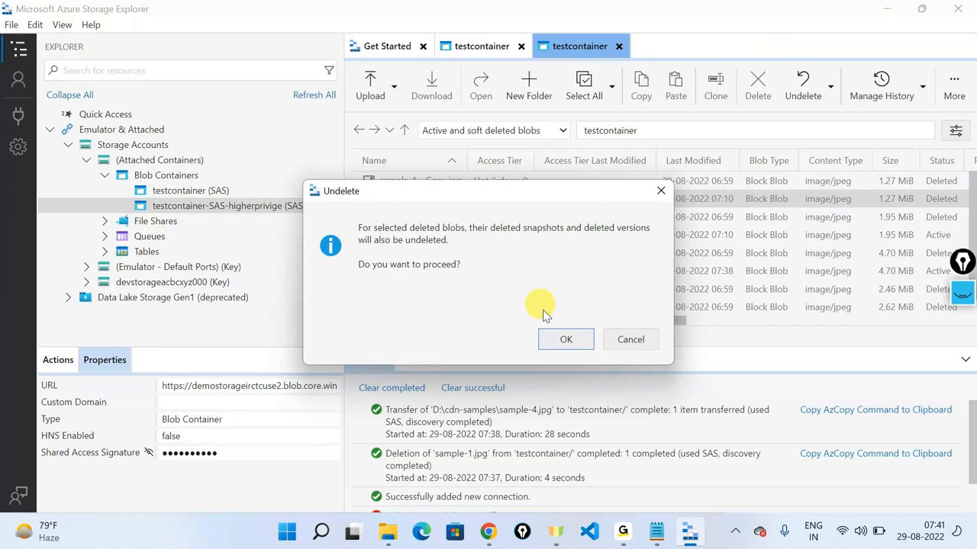
left_click(565, 340)
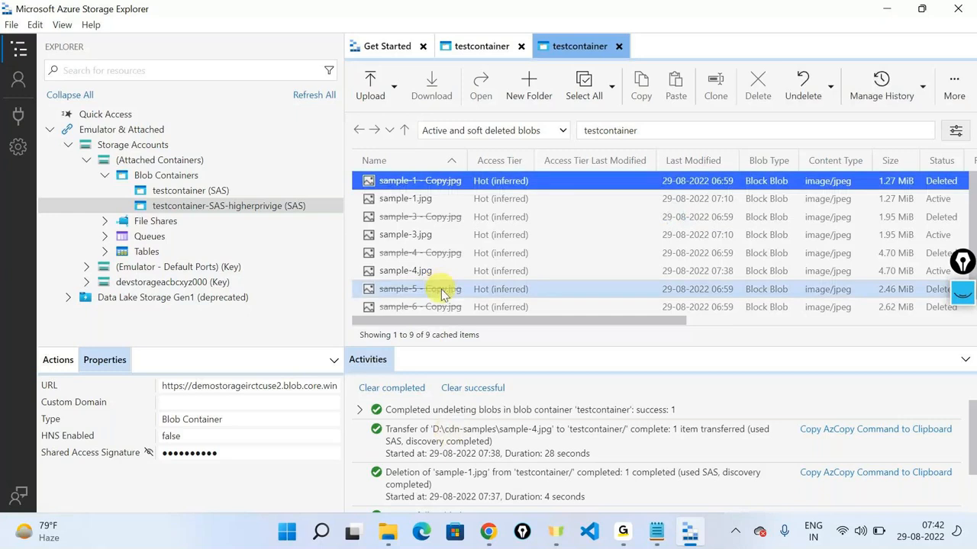
Step: Filter the blob list to Active blobs (default), then switch to the Azure portal
scroll(441, 289, "down", 1)
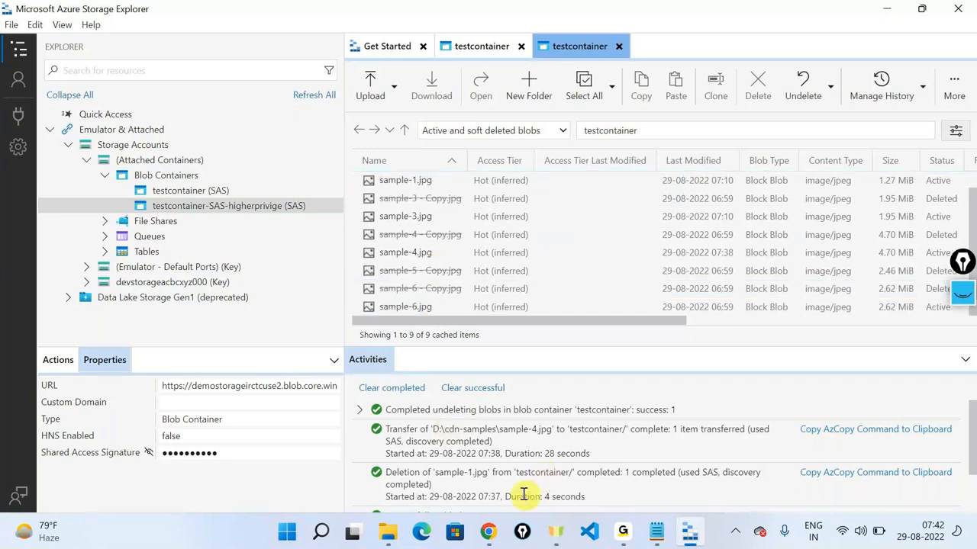
scroll(496, 252, "up", 1)
left_click(492, 130)
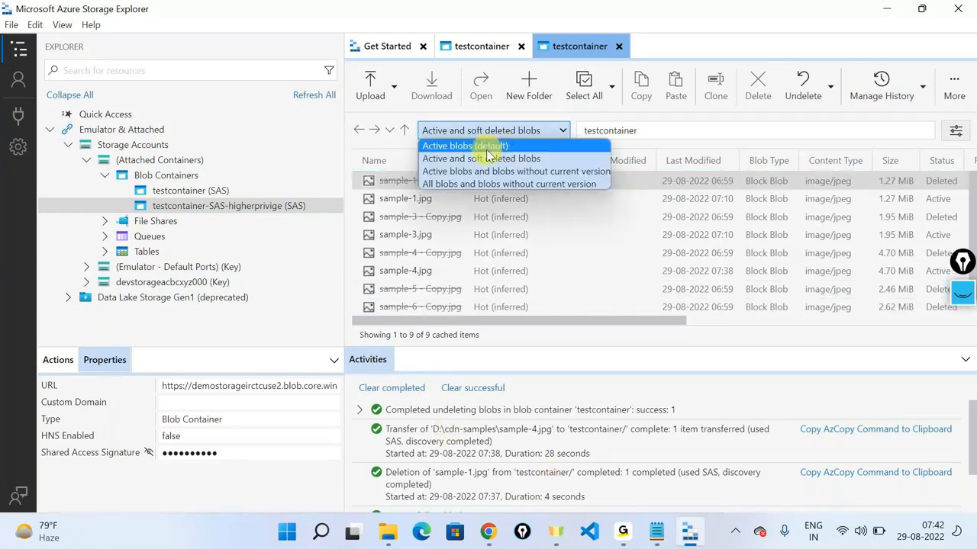
left_click(487, 149)
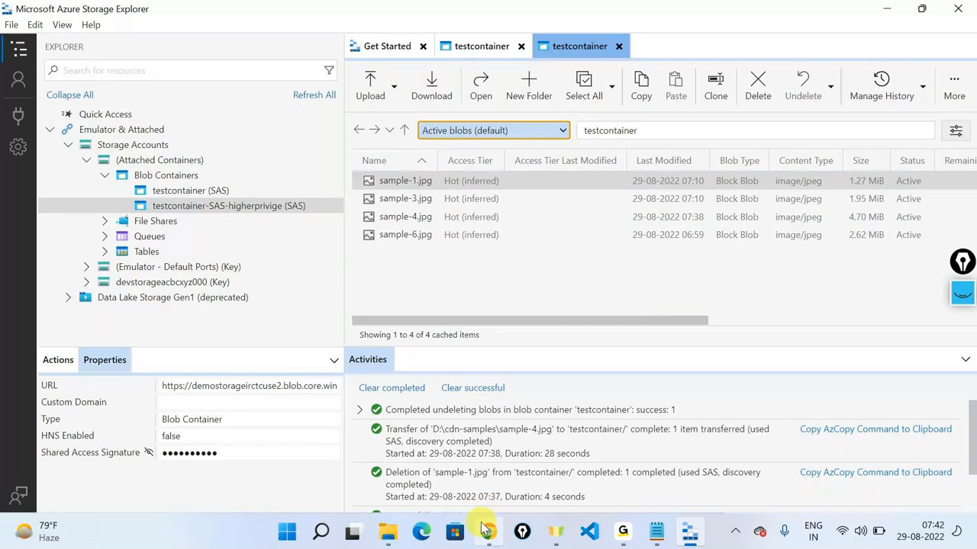
left_click(486, 528)
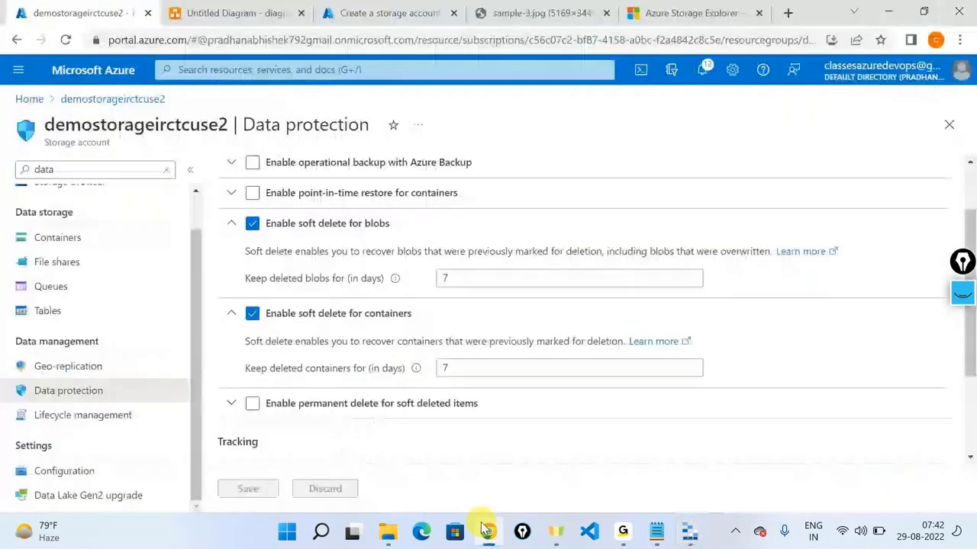
Step: Open testcontainer from Containers and turn on Show deleted blobs
left_click(84, 250)
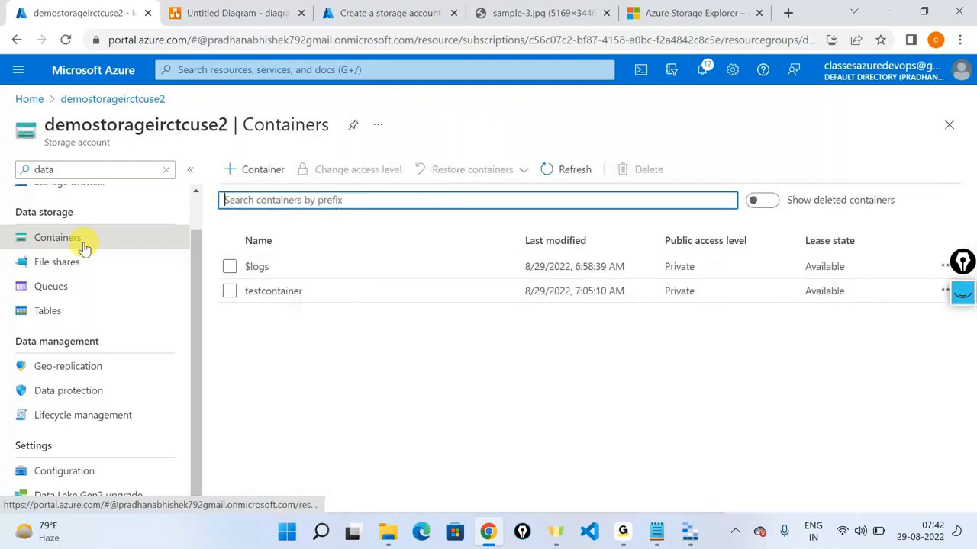
left_click(286, 294)
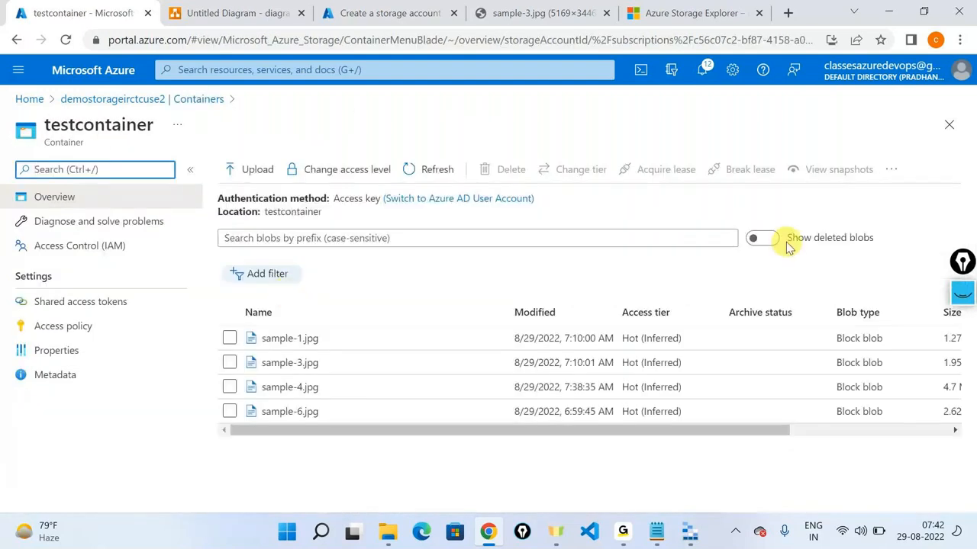
mouse_move(787, 242)
left_mouse_down()
mouse_move(819, 243)
mouse_move(781, 253)
left_mouse_up()
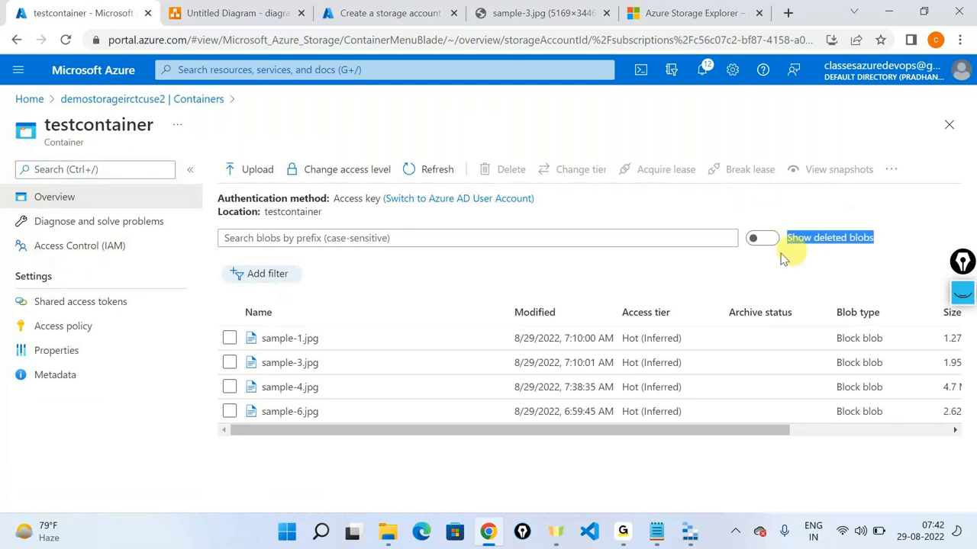
left_click(758, 238)
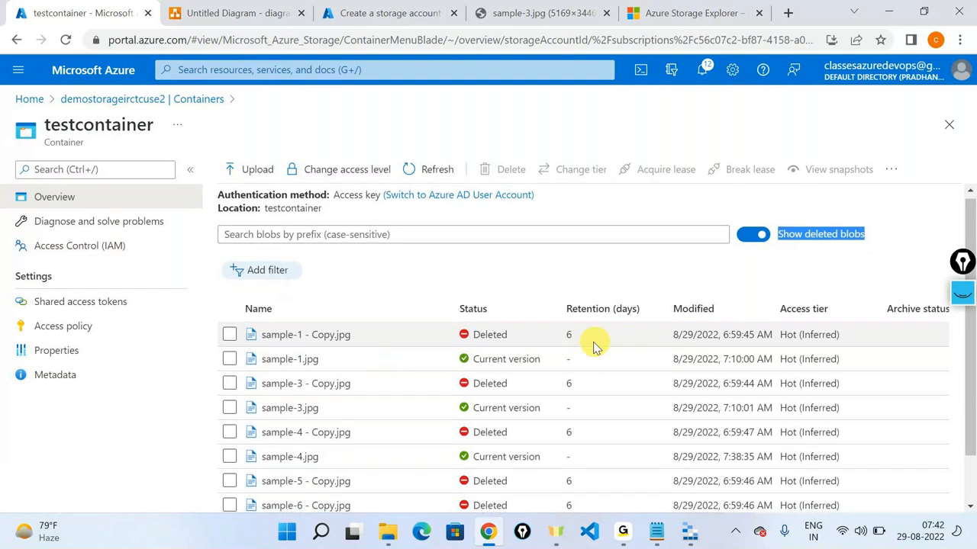
Step: Inspect the deleted sample-1 - Copy.jpg's actions without undeleting, then return to Storage Explorer
left_click(230, 338)
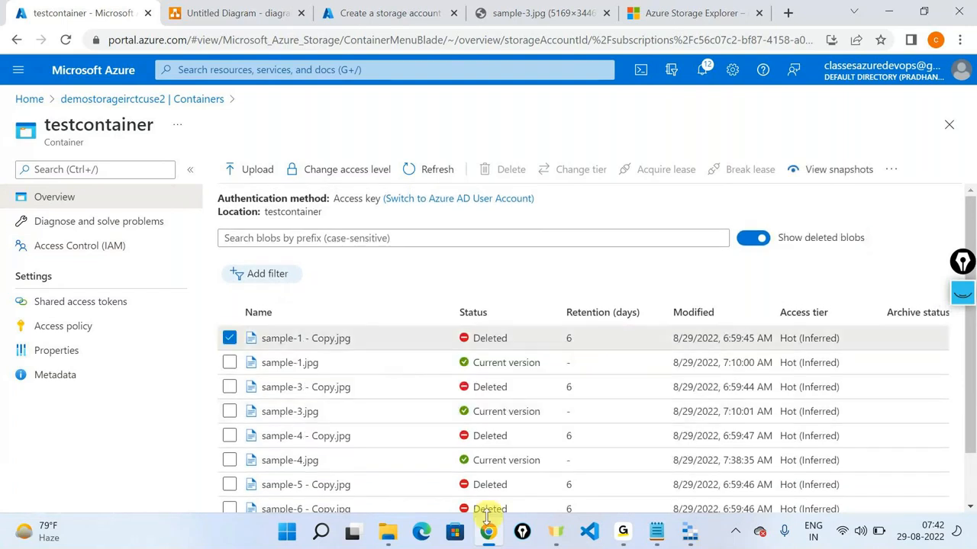
scroll(475, 486, "down", 1)
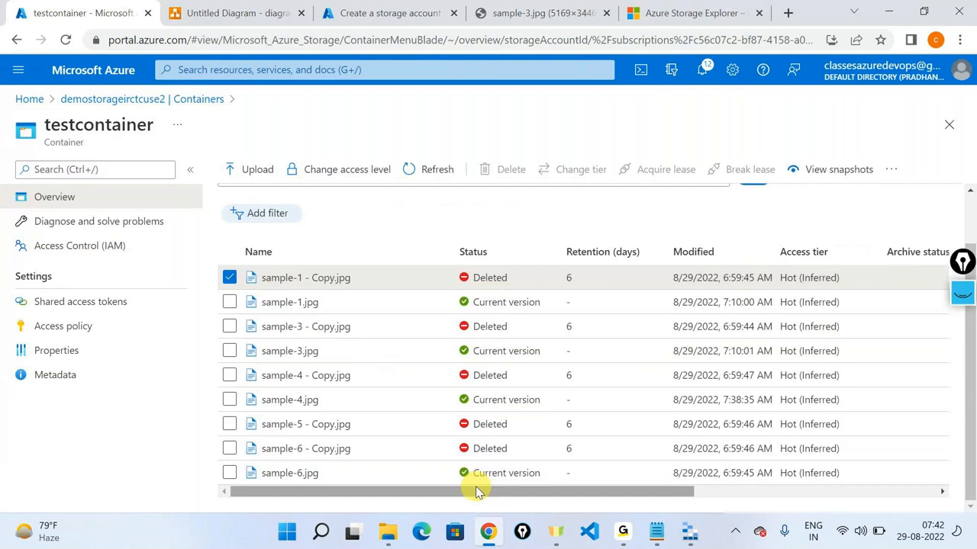
left_click_drag(476, 486, 857, 431)
left_click(934, 277)
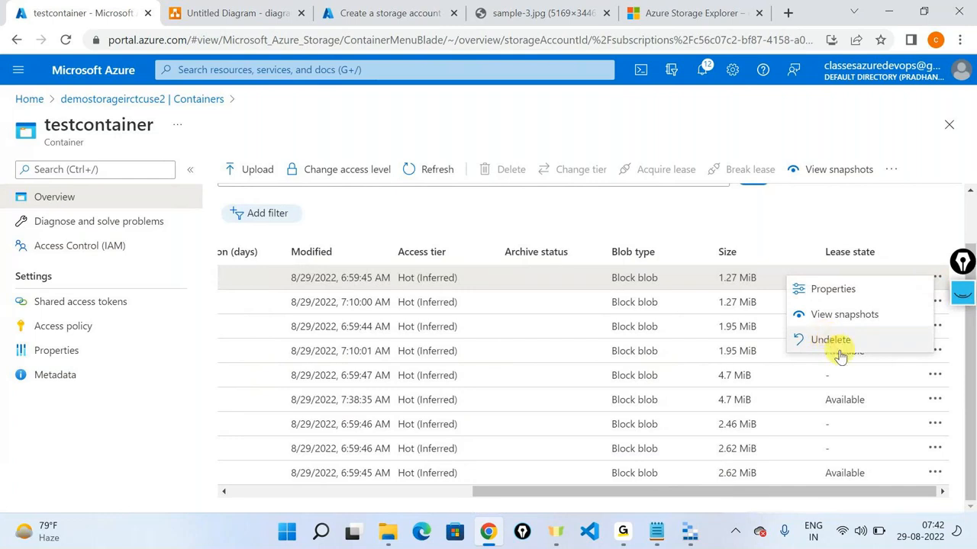
left_click(689, 494)
left_click_drag(689, 494, 448, 495)
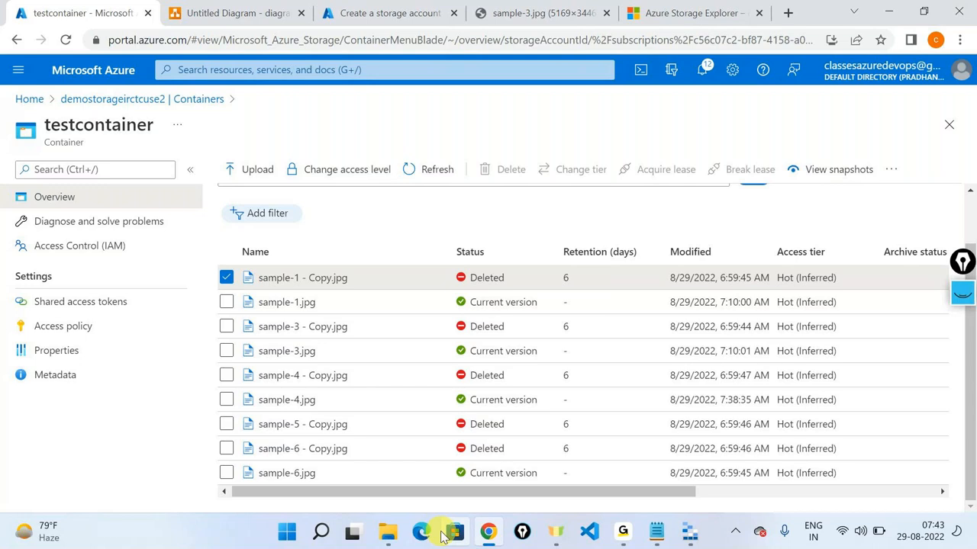
left_click(690, 531)
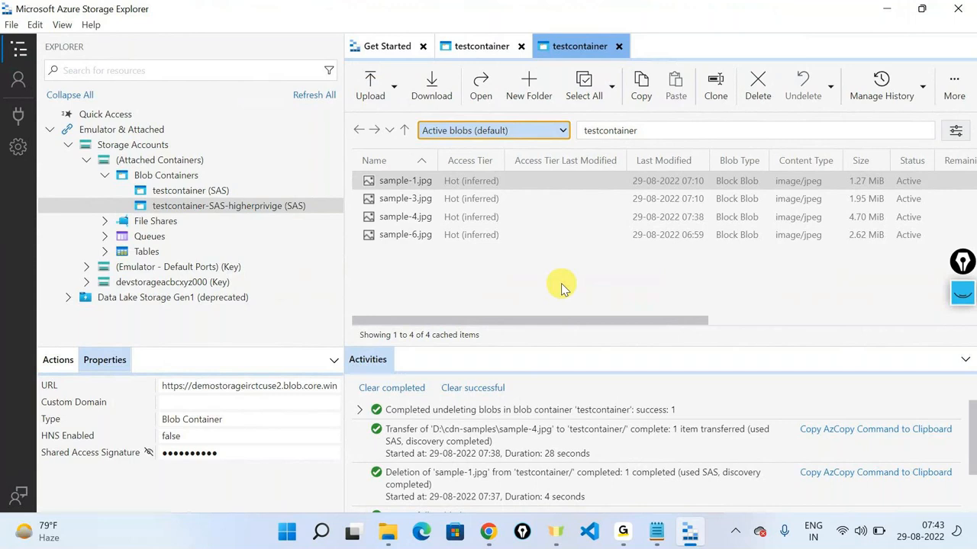
Step: Try deleting sample-1.jpg via testcontainer (SAS), check the failure, then reselect testcontainer-SAS-higherprivige
left_click(215, 190)
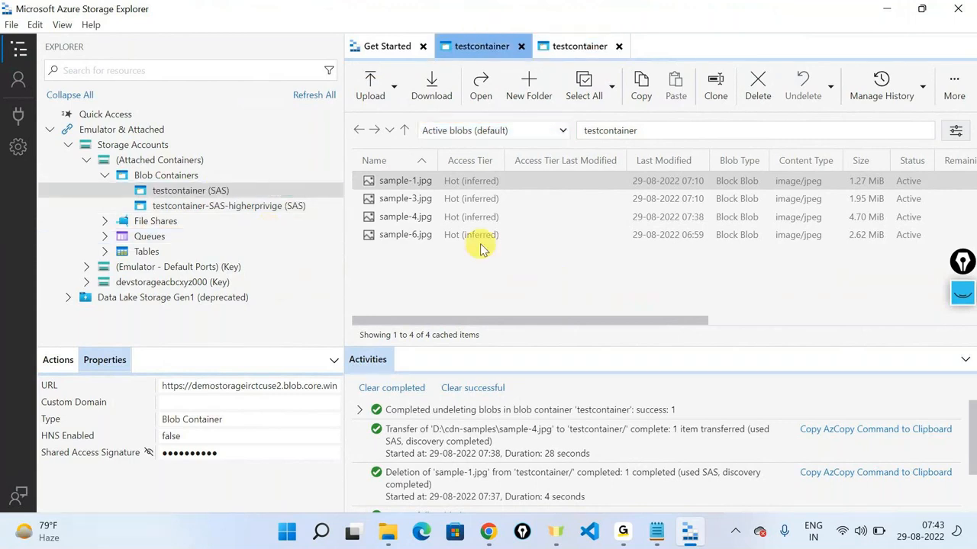
right_click(424, 180)
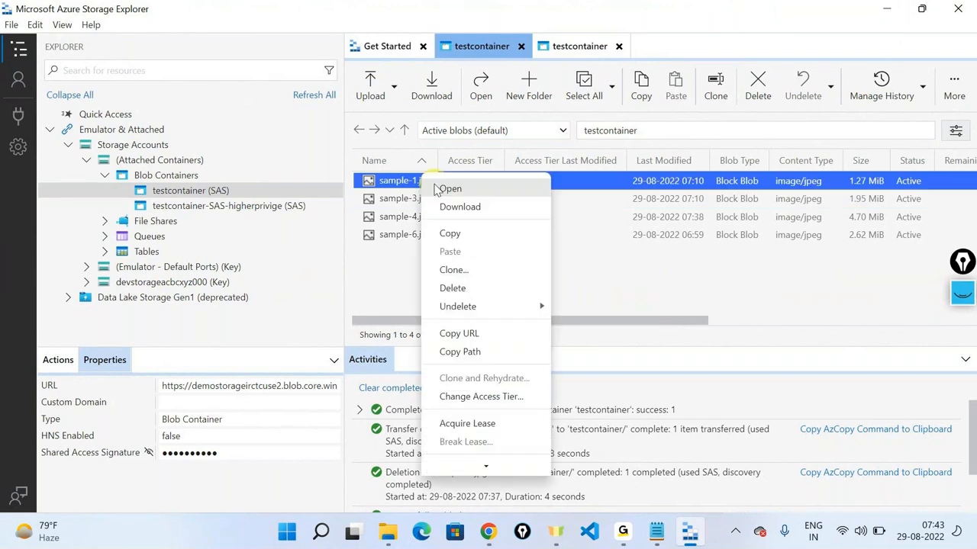
left_click(456, 286)
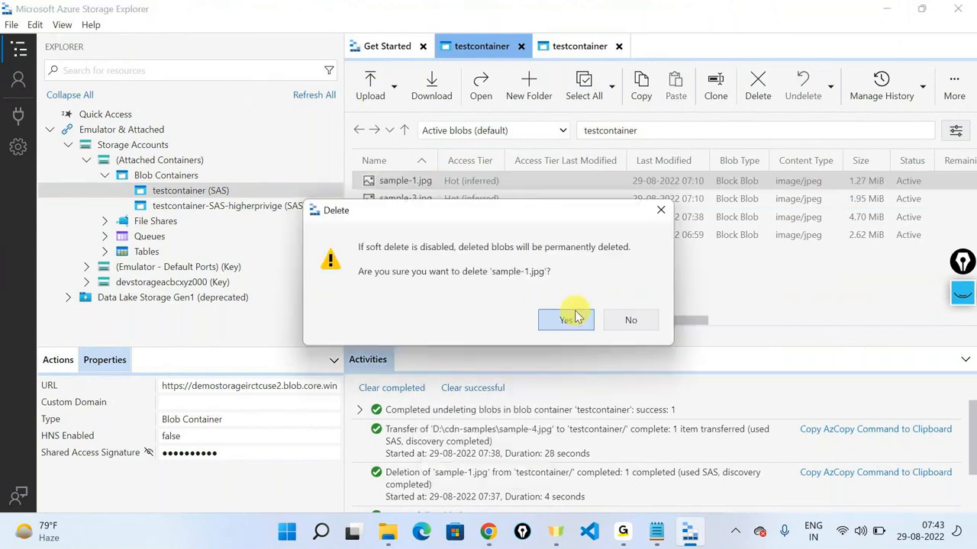
left_click(574, 319)
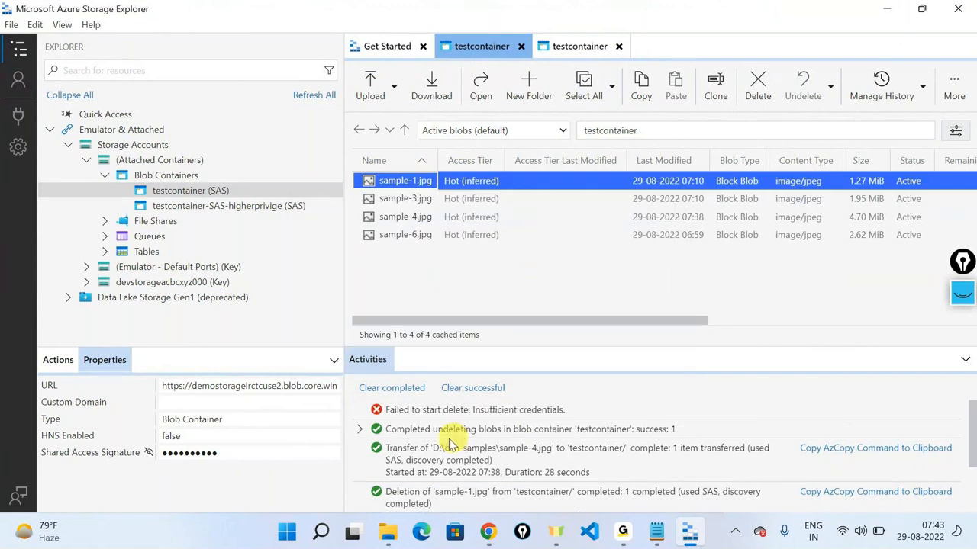
left_click(426, 412)
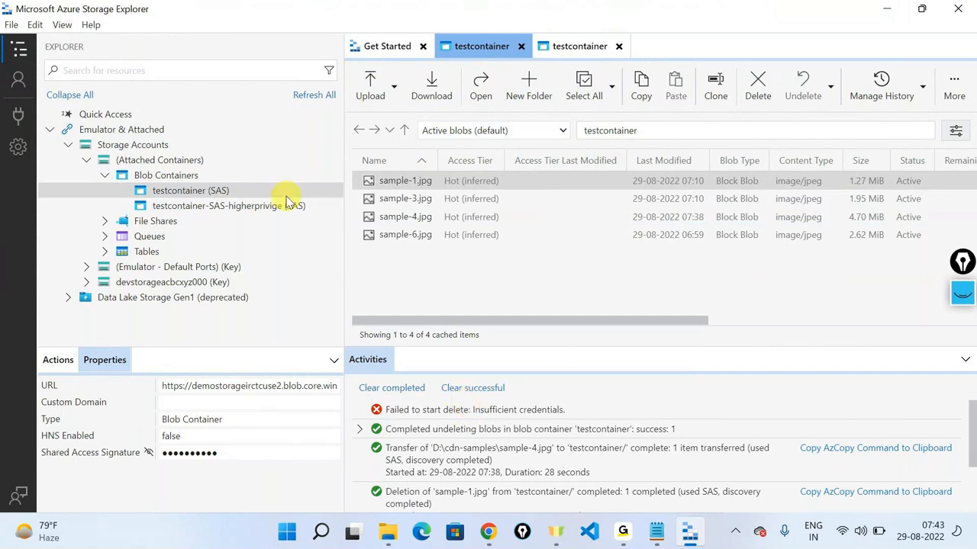
left_click(252, 206)
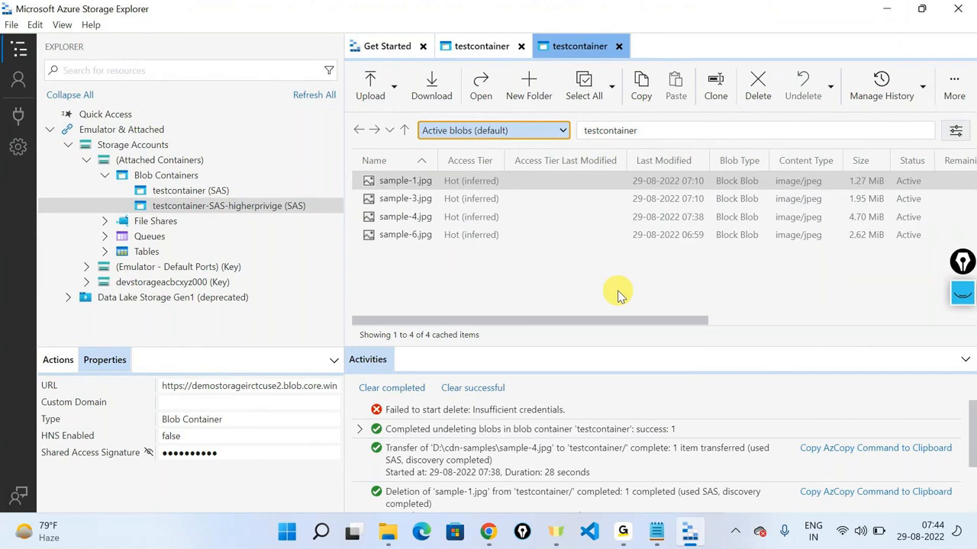
left_click(561, 130)
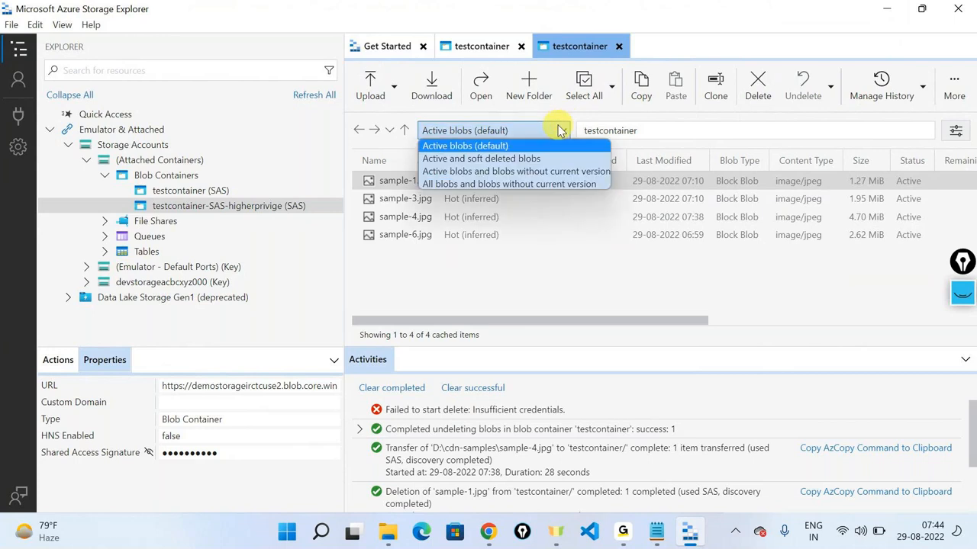
left_click(575, 158)
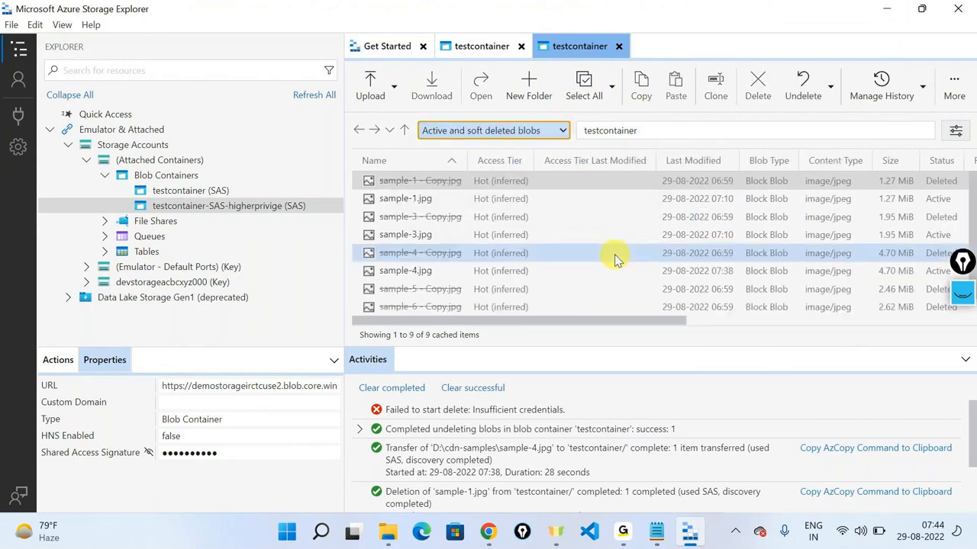
scroll(620, 264, "down", 1)
right_click(455, 289)
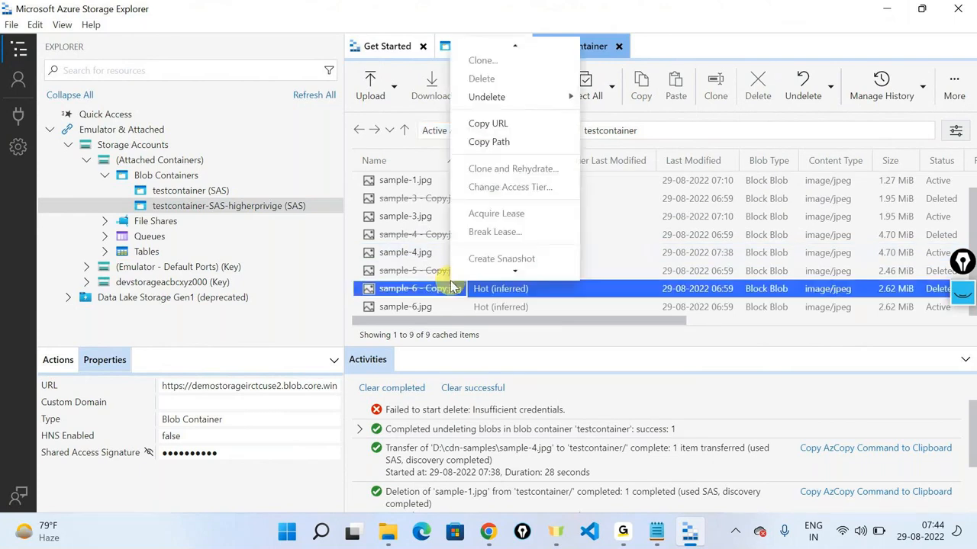
scroll(510, 196, "down", 3)
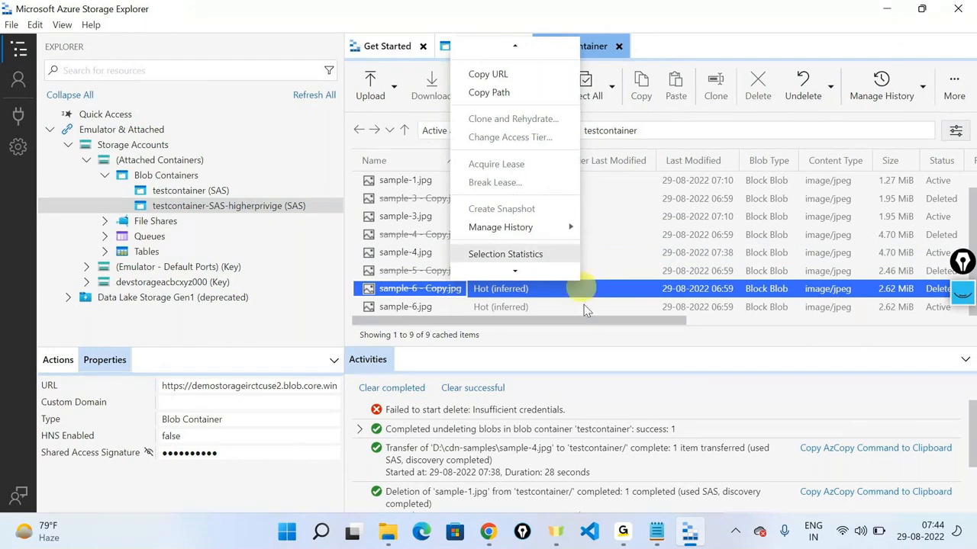
left_click(669, 133)
left_click(672, 132)
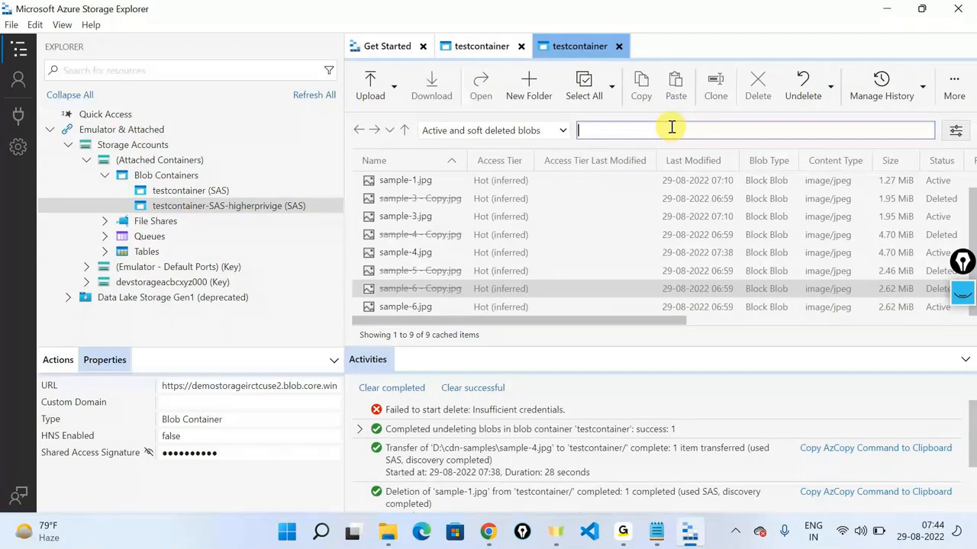
type("sample")
left_click(596, 251)
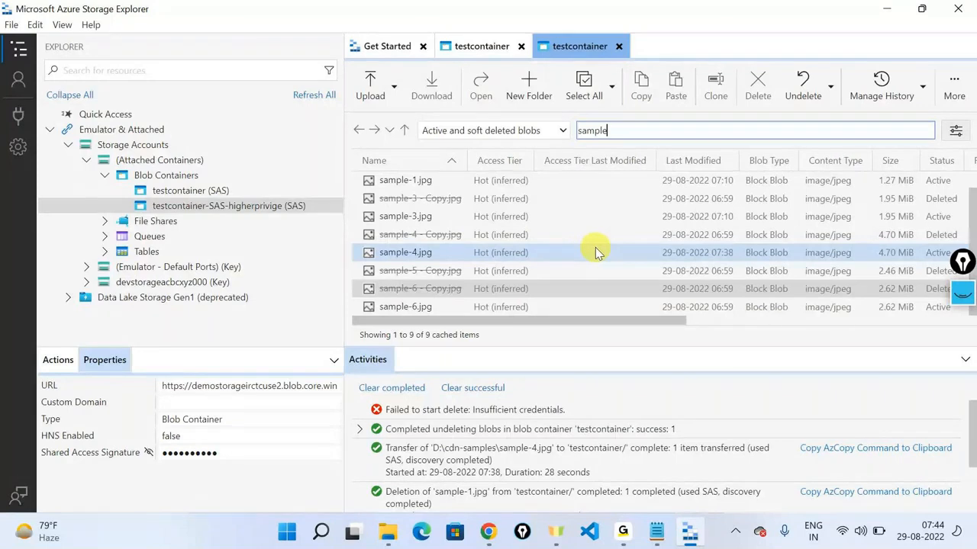
double_click(652, 131)
key("BackSpace")
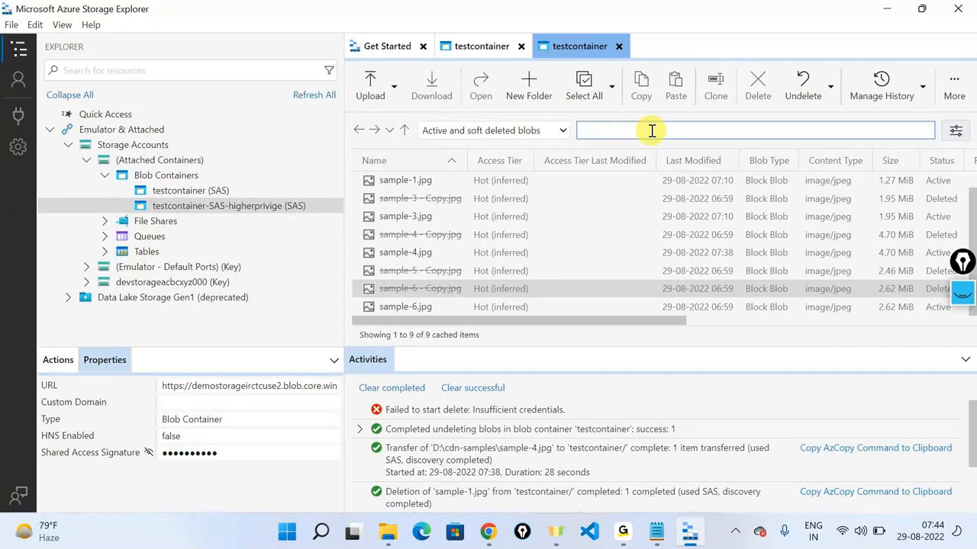
Step: Select sample-1 - Copy.jpg, sample-4 - Copy.jpg and sample-5 - Copy.jpg together
scroll(461, 238, "up", 1)
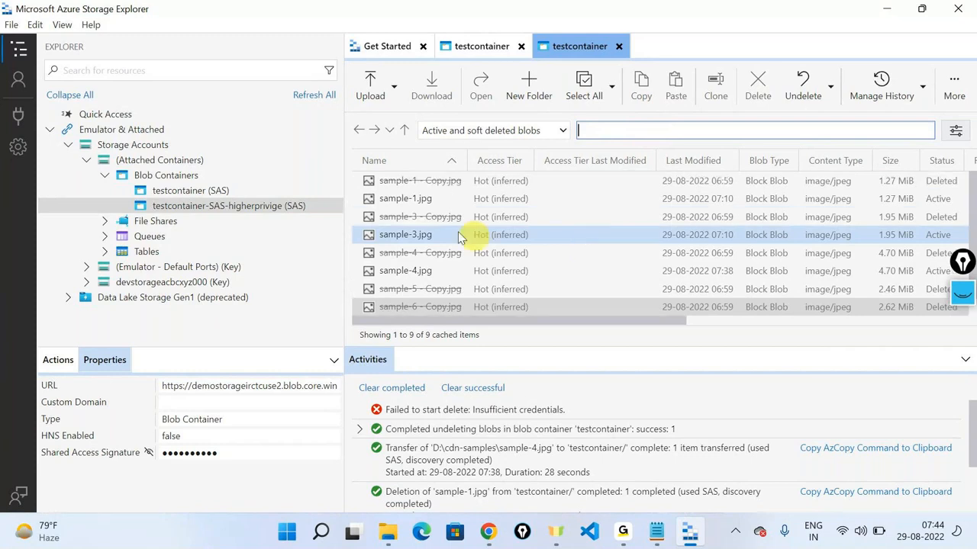
left_click(412, 193)
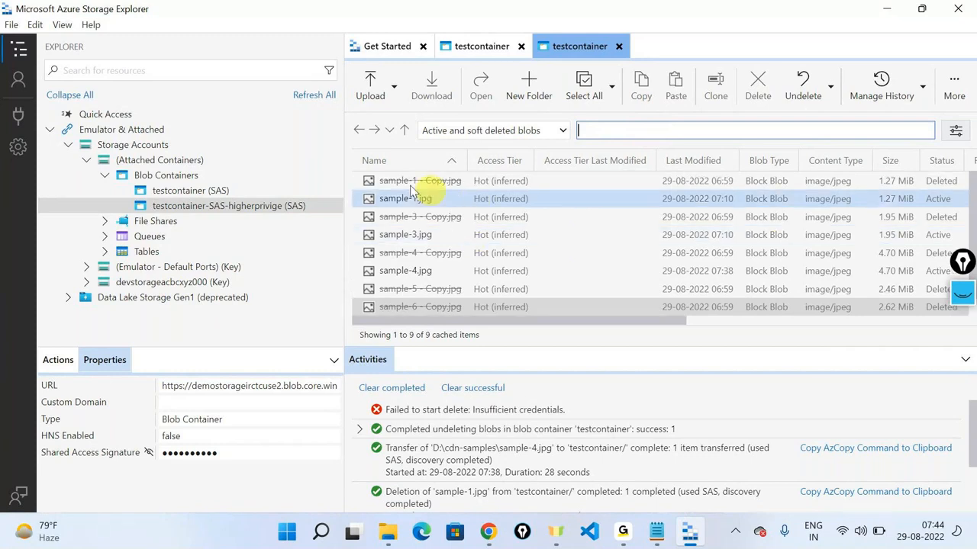
right_click(396, 182)
left_click(679, 220)
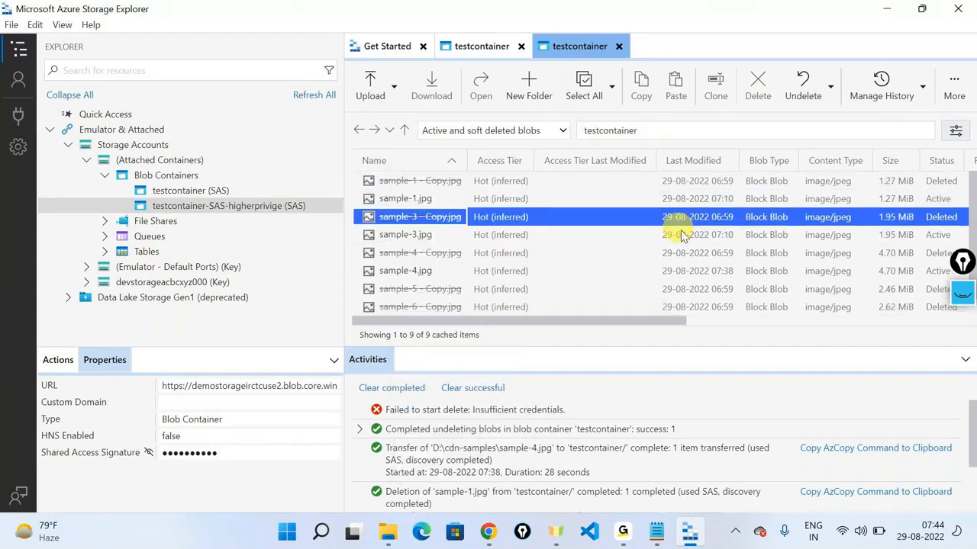
left_click(403, 183)
left_click(422, 217, "ctrl")
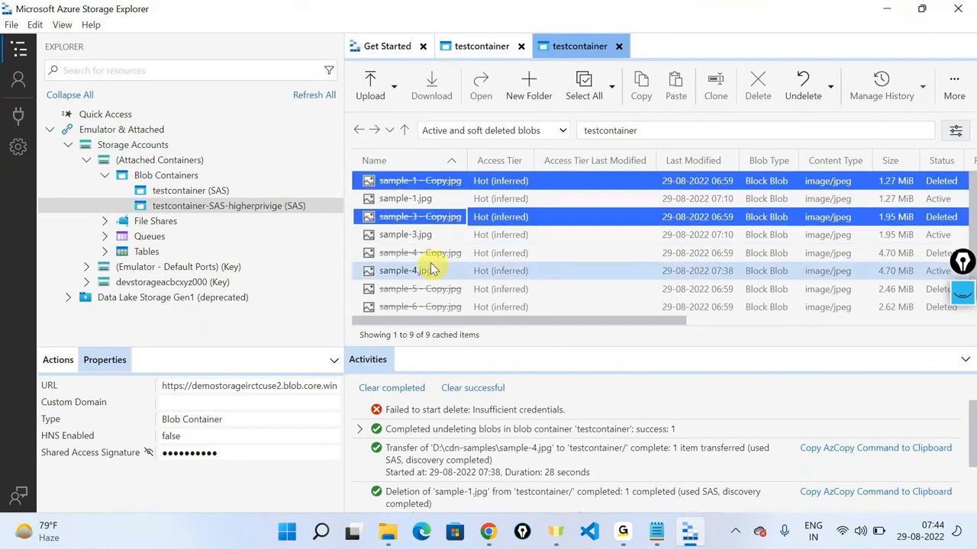
left_click(427, 253, "ctrl")
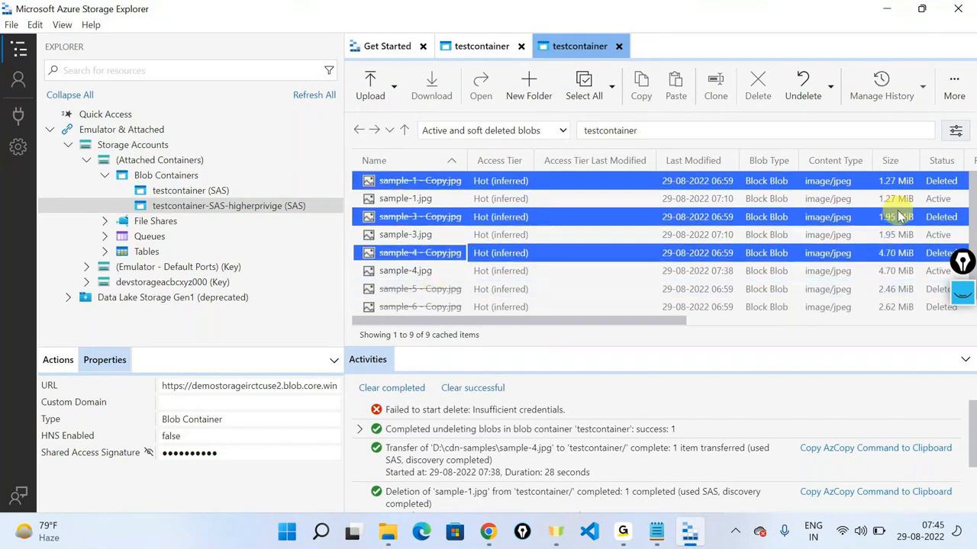
left_click(421, 293, "ctrl")
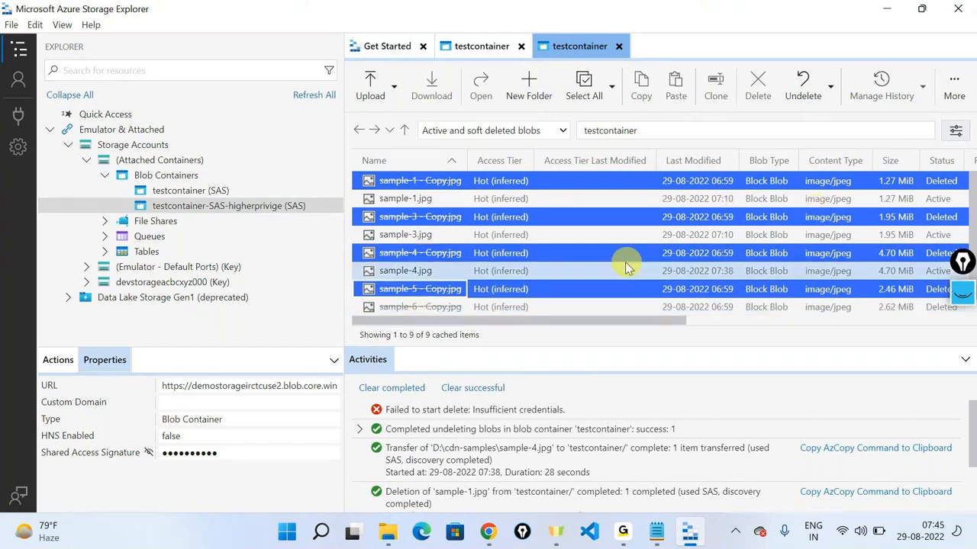
key("ctrl+a")
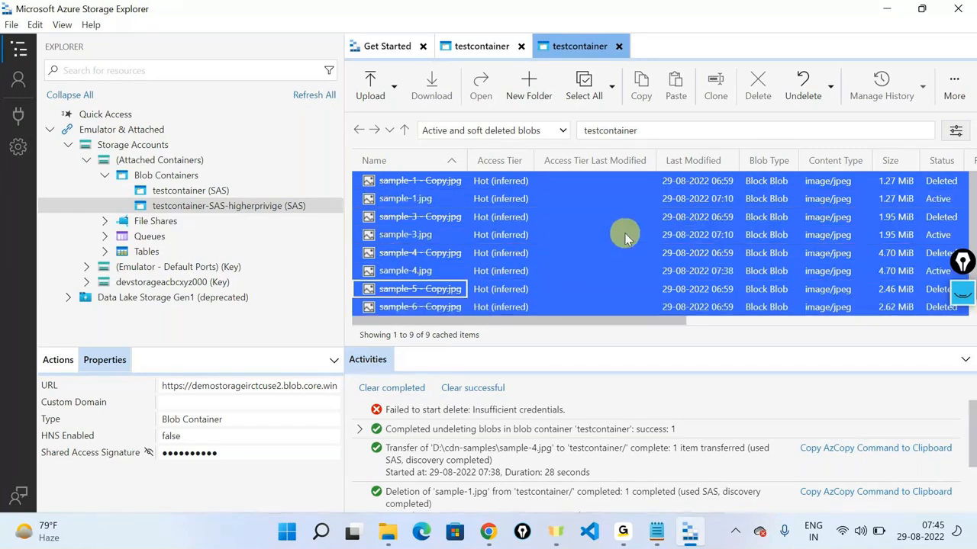
left_click(618, 248)
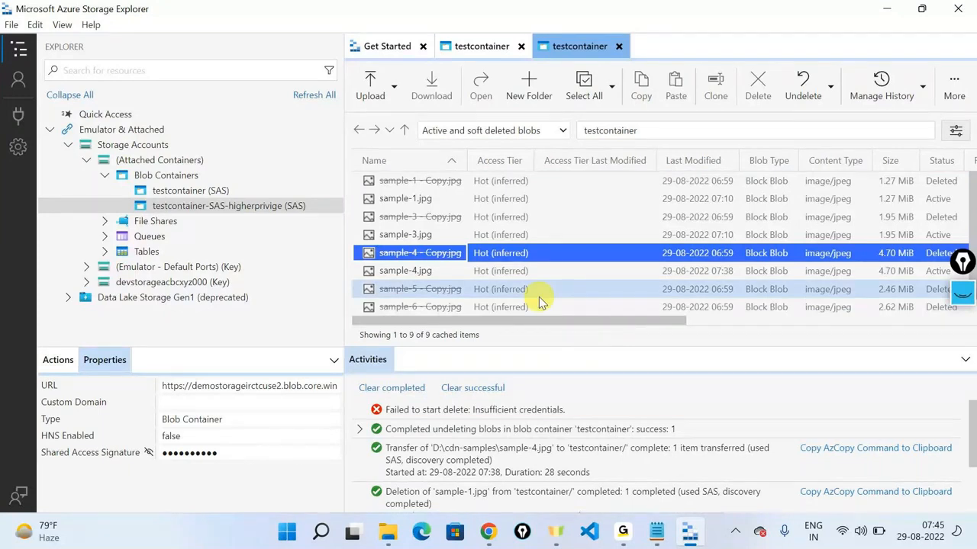
left_click(452, 184, "ctrl")
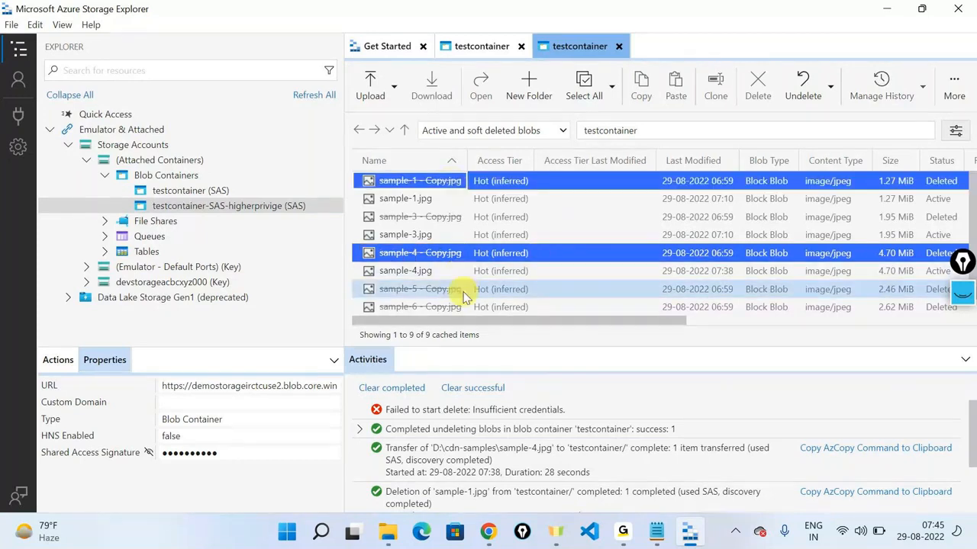
left_click(463, 295, "ctrl")
Step: Undelete the three selected Copy blobs and confirm the restore
left_click(832, 87)
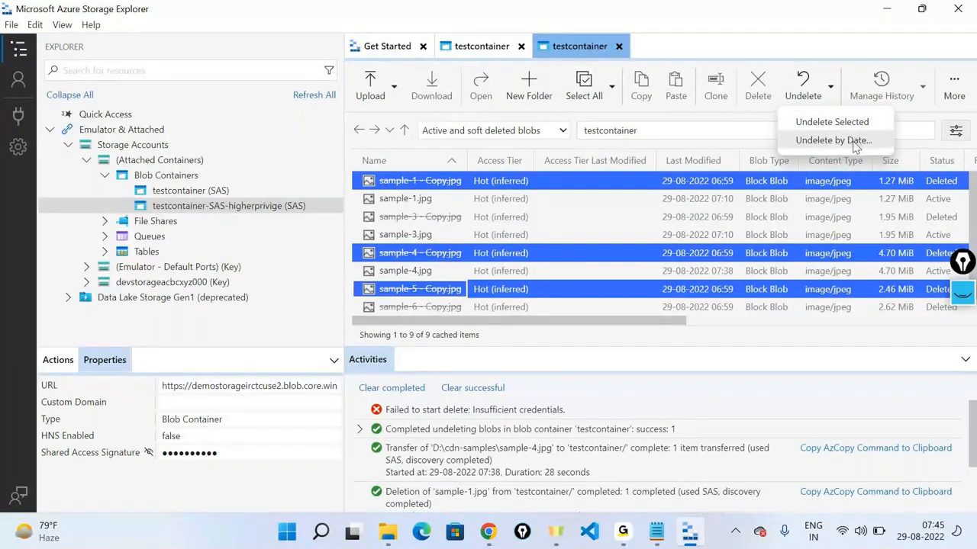
left_click(855, 144)
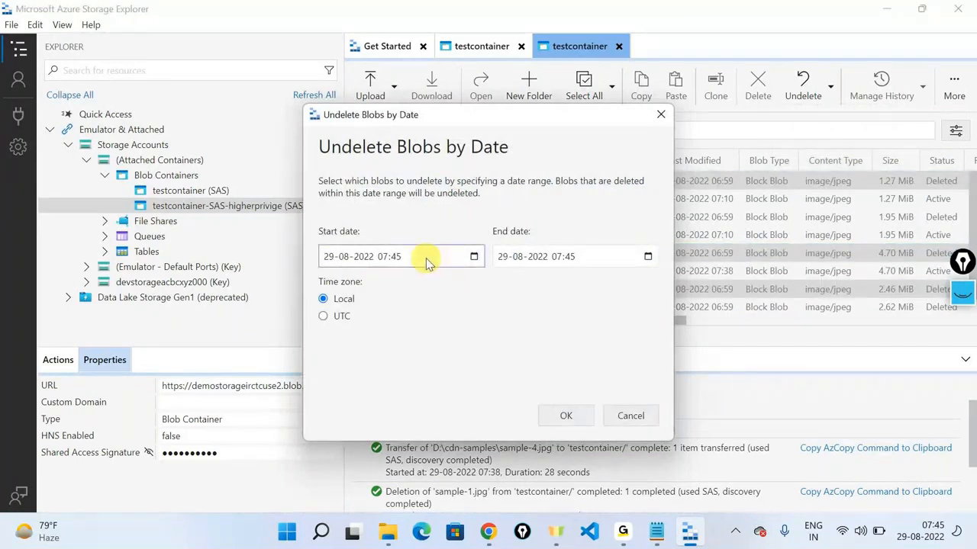
left_click(658, 123)
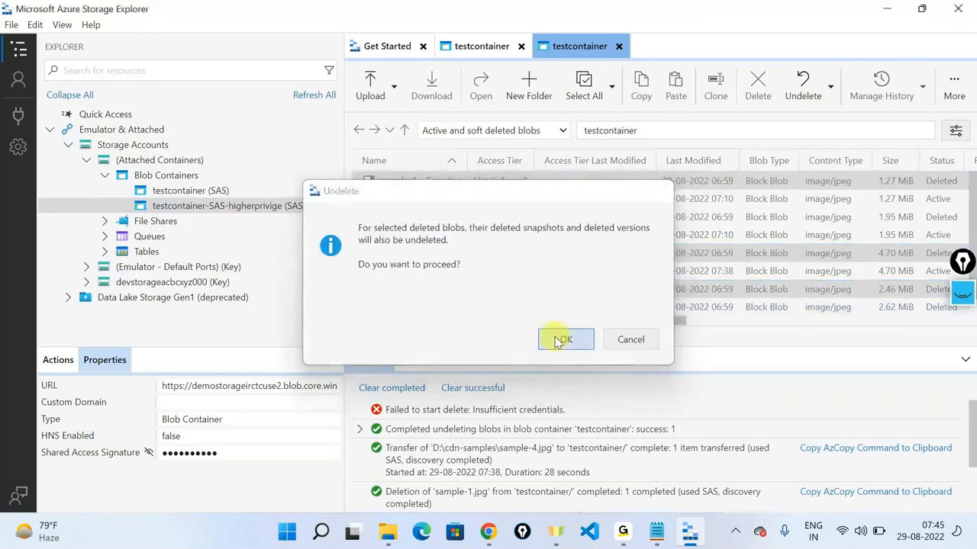
left_click(563, 341)
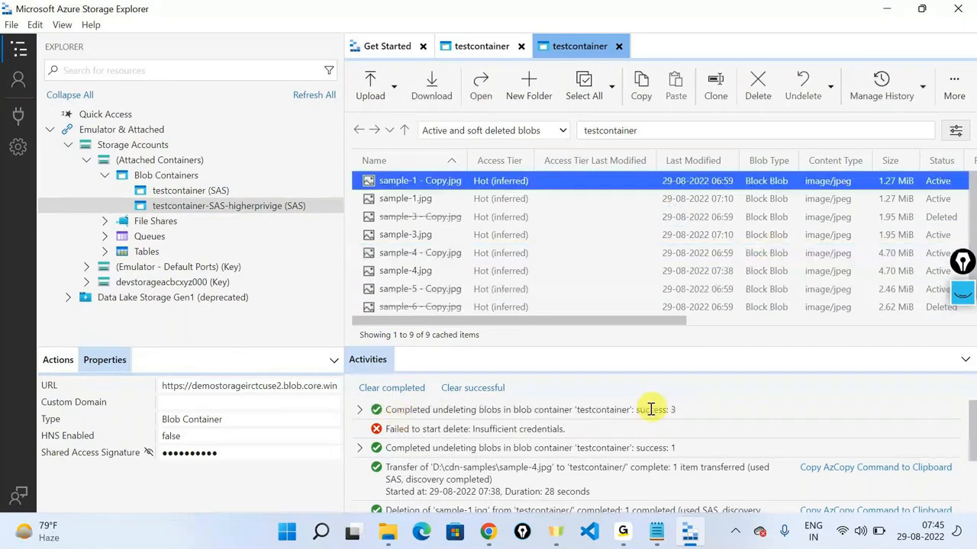
Step: Turn off Show deleted blobs so the portal lists seven current blobs, then return to Storage Explorer
key("alt+Tab")
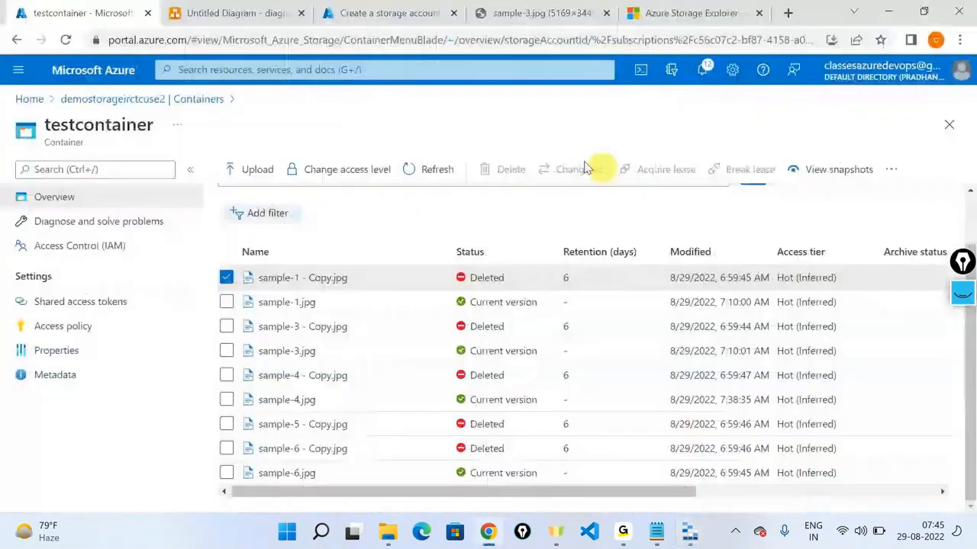
scroll(733, 252, "up", 1)
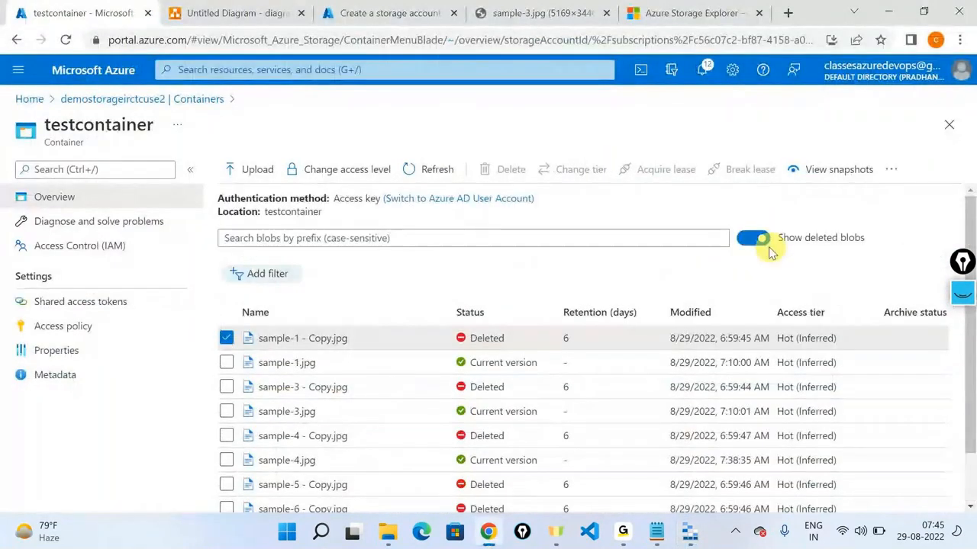
left_click(762, 241)
scroll(670, 349, "down", 1)
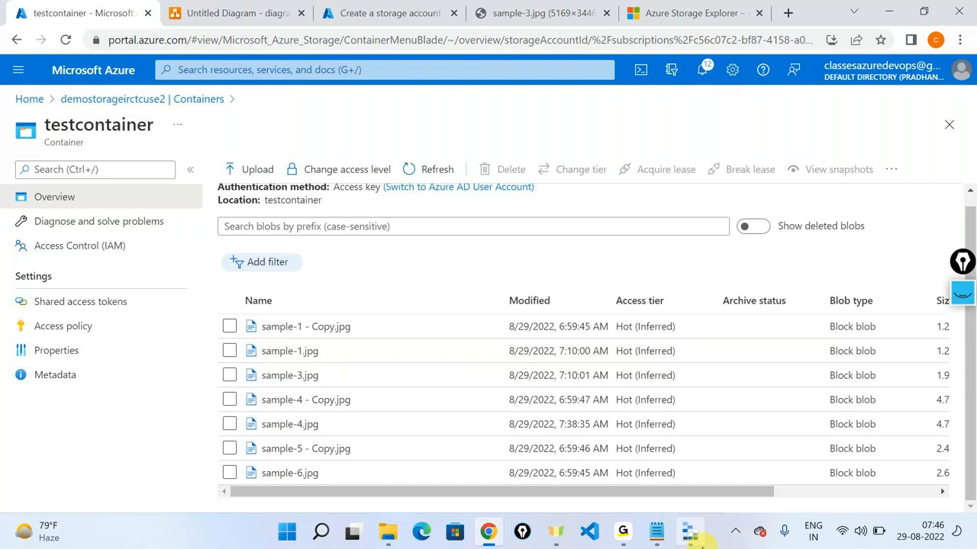
left_click(690, 532)
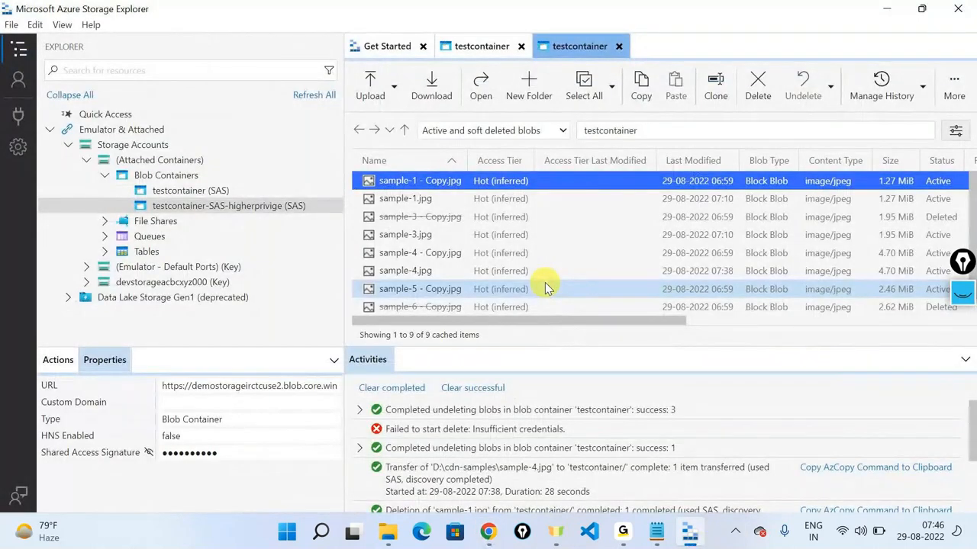
Step: Open testcontainer (SAS) to view its seven active blobs, including the restored Copy images
left_click(194, 191)
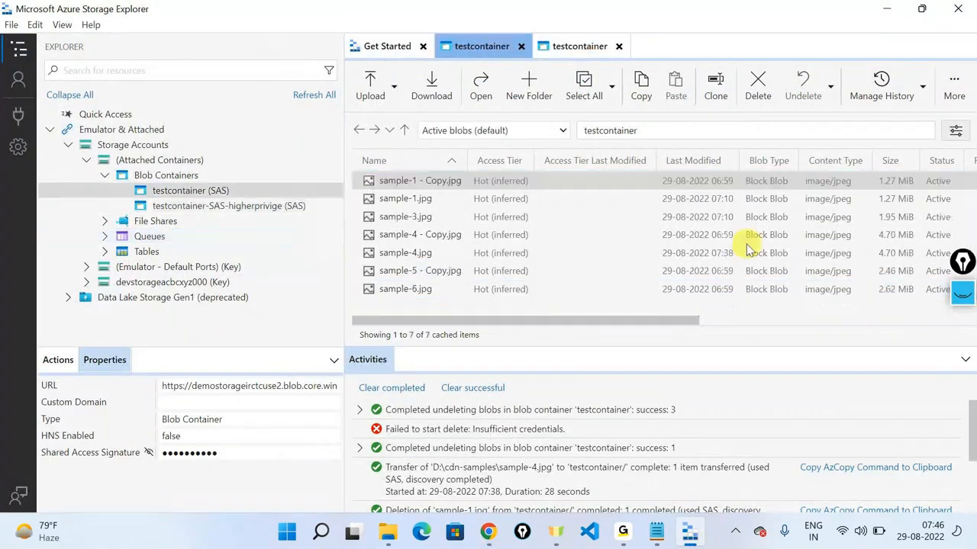
left_click(410, 214)
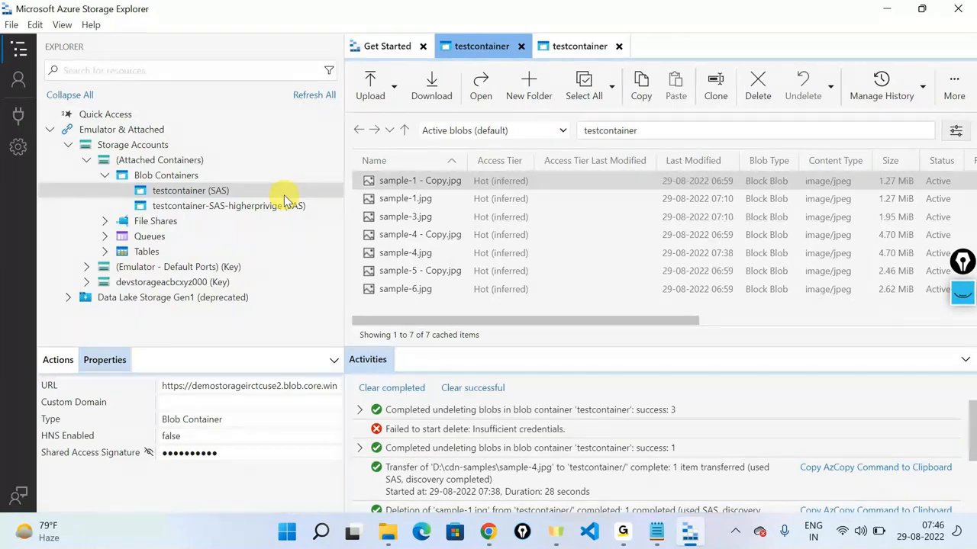
left_click(284, 200)
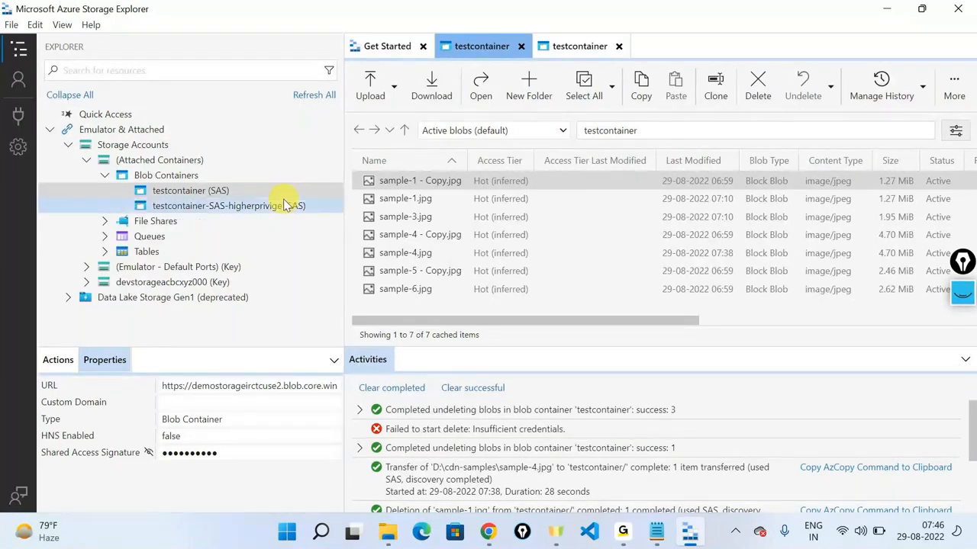
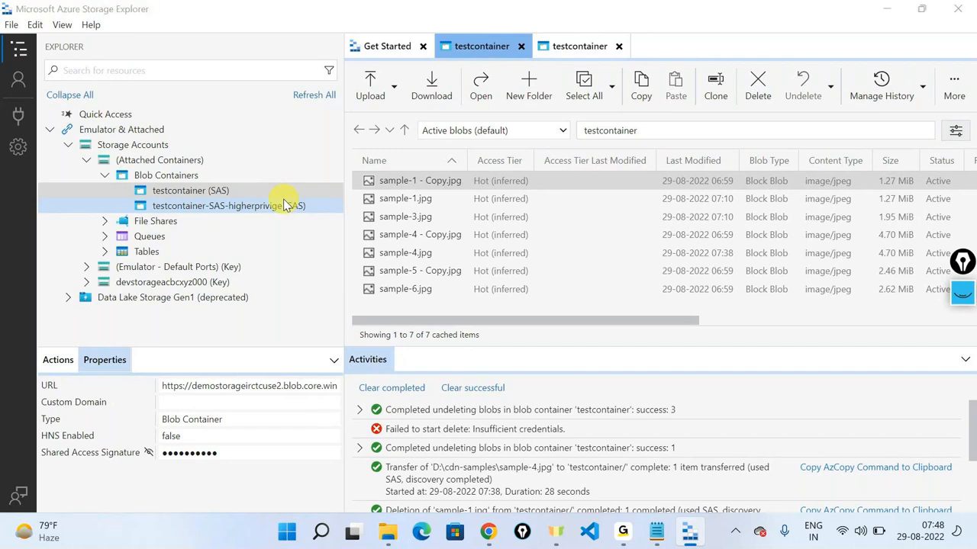
Step: Switch to Storage Explorer and close the second testcontainer tab, leaving Get Started active
key("alt+Tab")
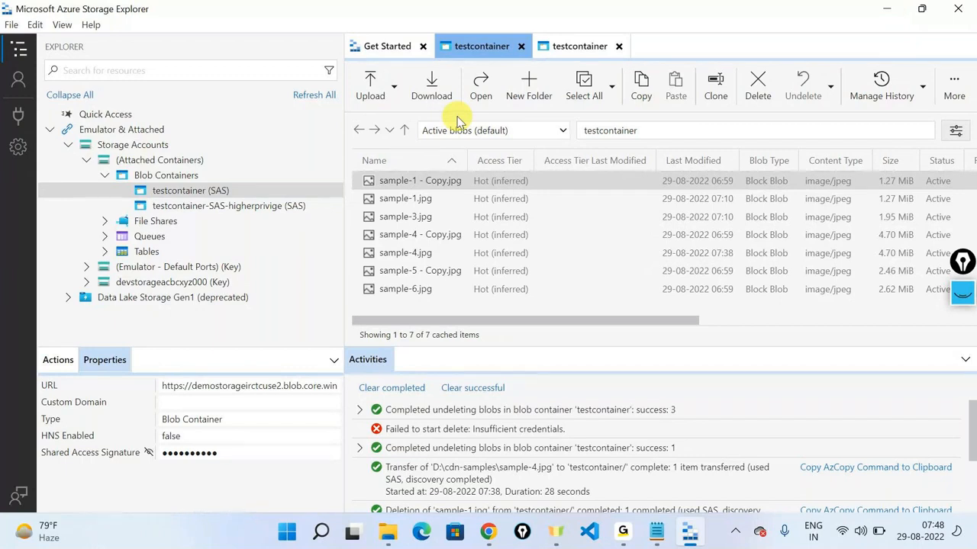
left_click(448, 9)
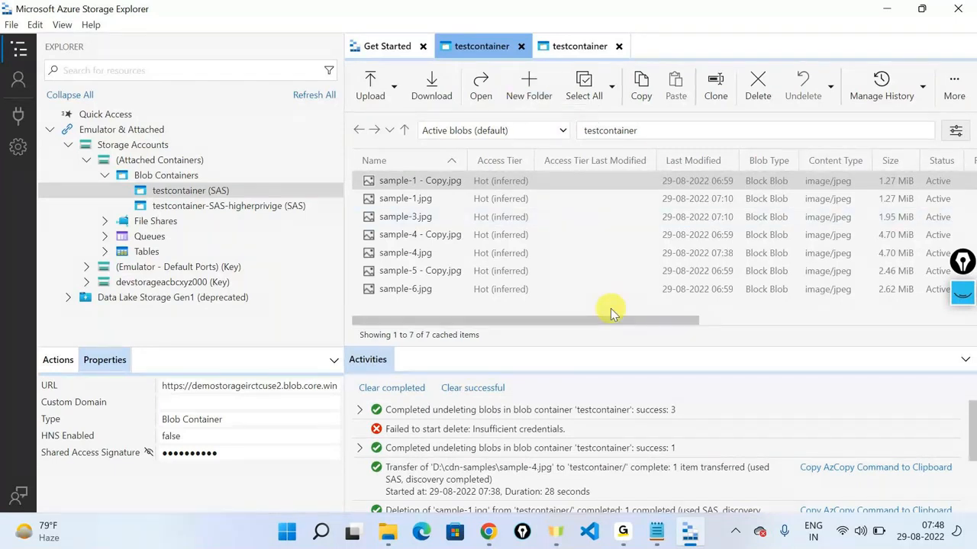
left_click(619, 47)
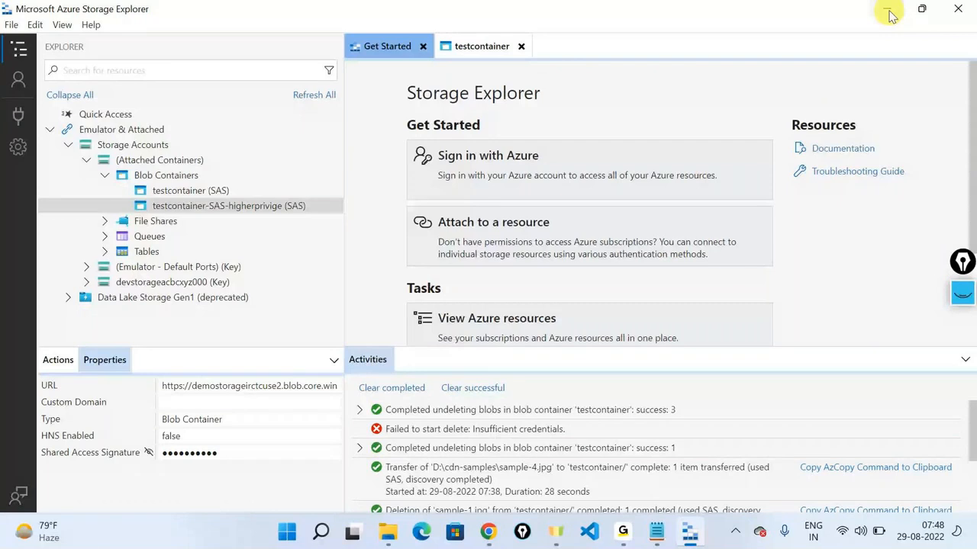
Step: Search 'azure storage explorer' in Chrome and open the Azure Storage Explorer product page
left_click(889, 13)
left_click(693, 14)
left_click(193, 41)
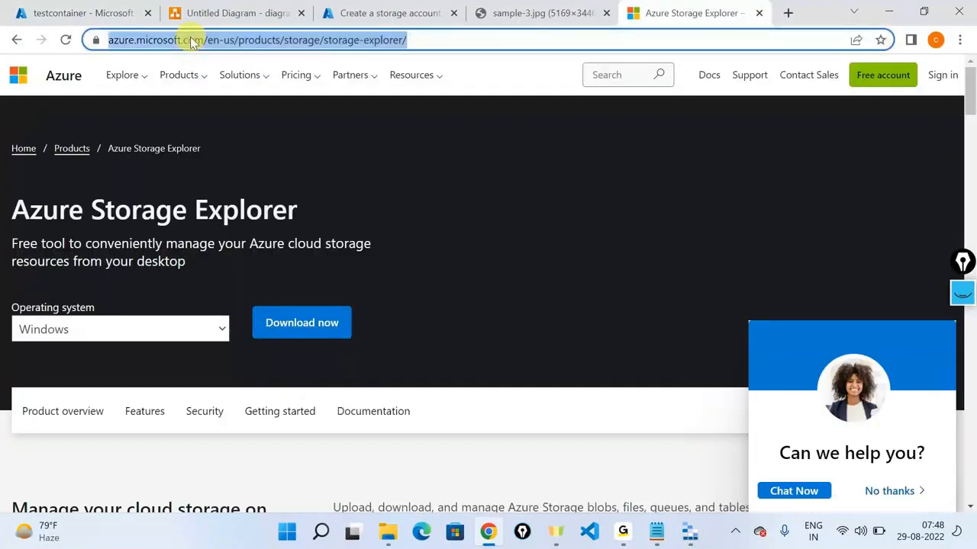
type("a")
type("re stor")
key("Return")
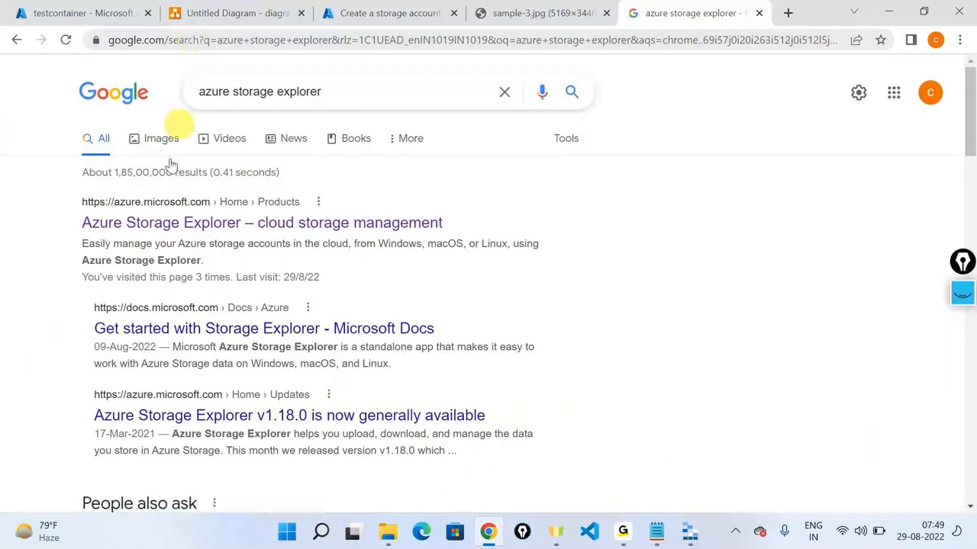
left_click(138, 238)
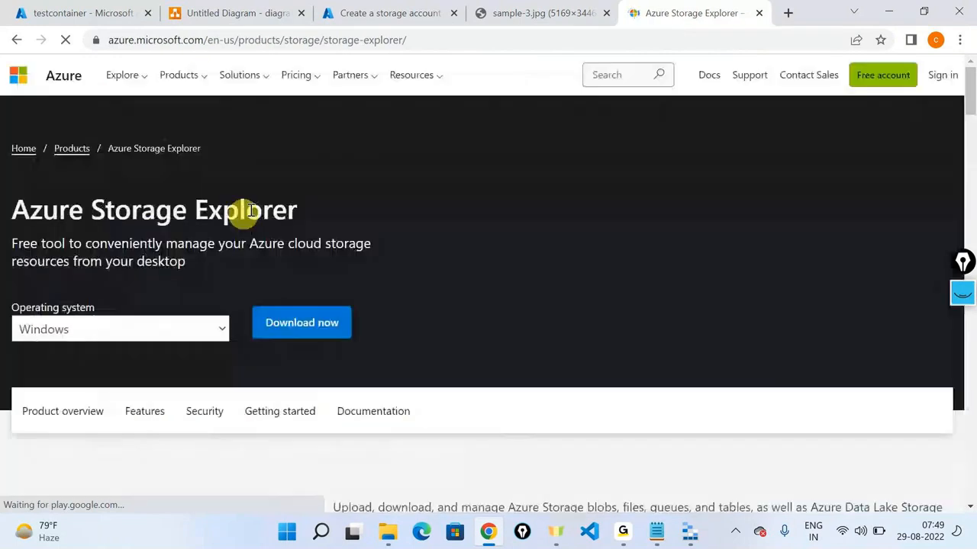
scroll(254, 200, "down", 1)
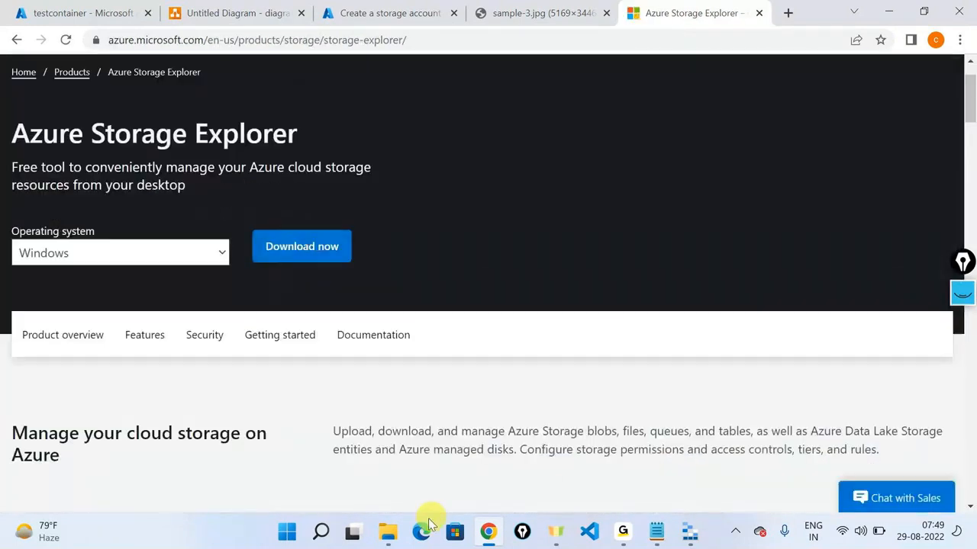
Step: Check the Downloads folder, then bring Storage Explorer back using Windows search 'stor'
left_click(394, 536)
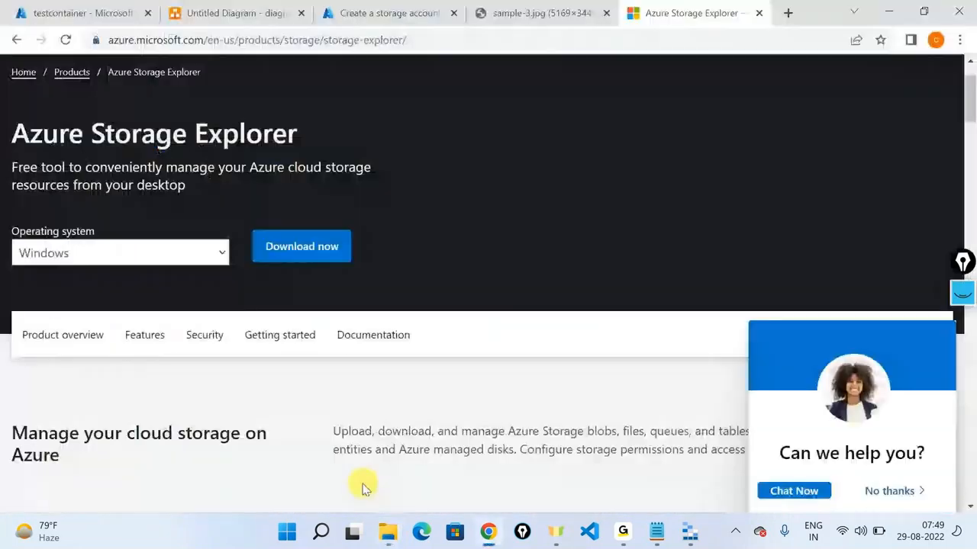
left_click(321, 532)
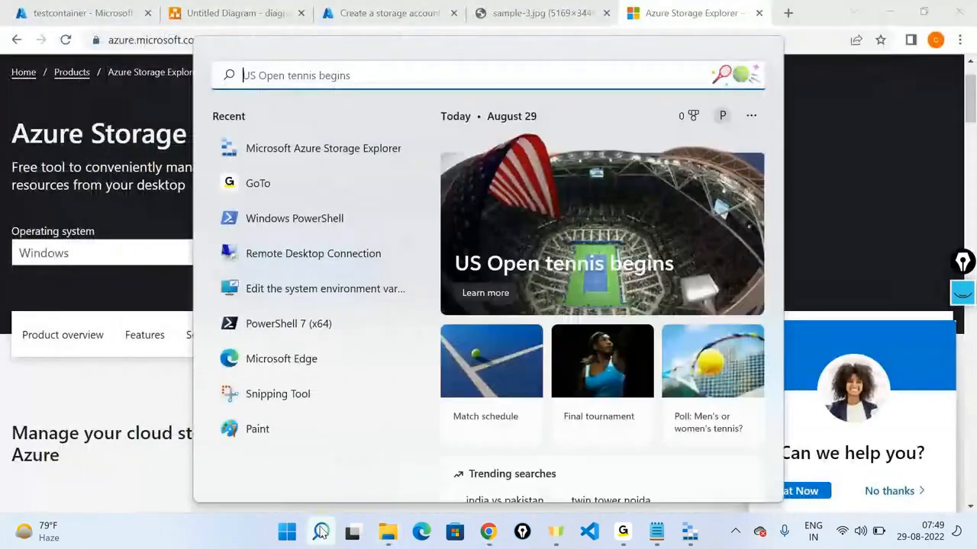
type("stor")
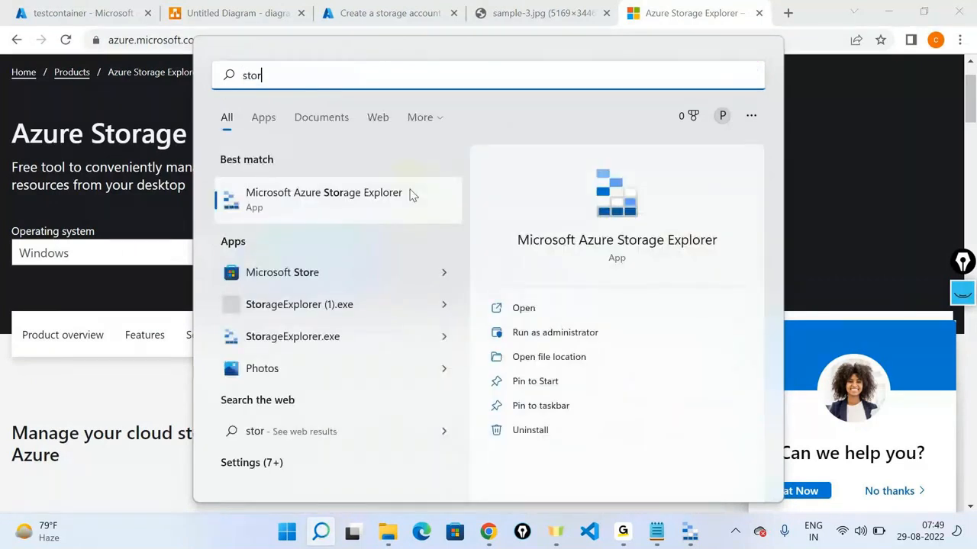
left_click(685, 538)
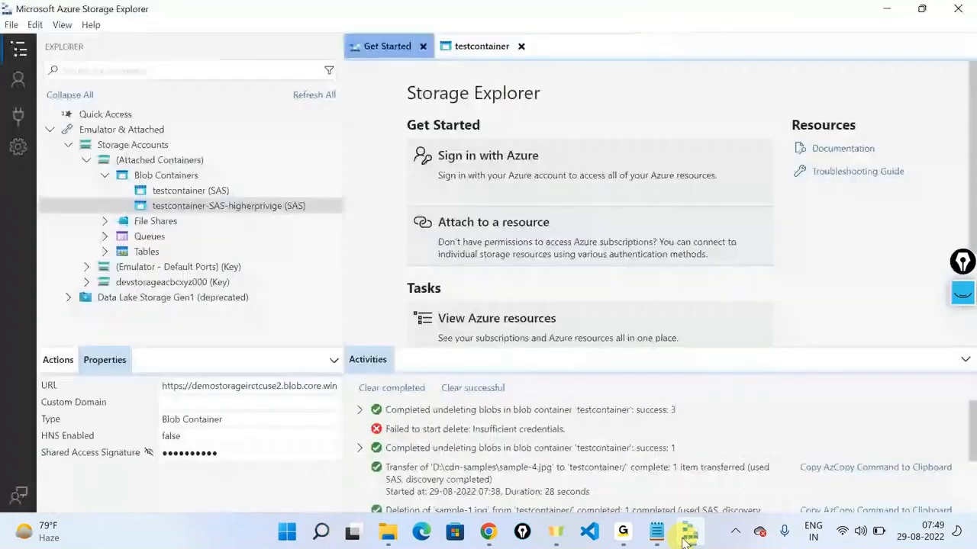
Step: Close both open tabs and start attaching a Blob container via Shared access signature URL (SAS)
left_click(423, 47)
left_click(428, 46)
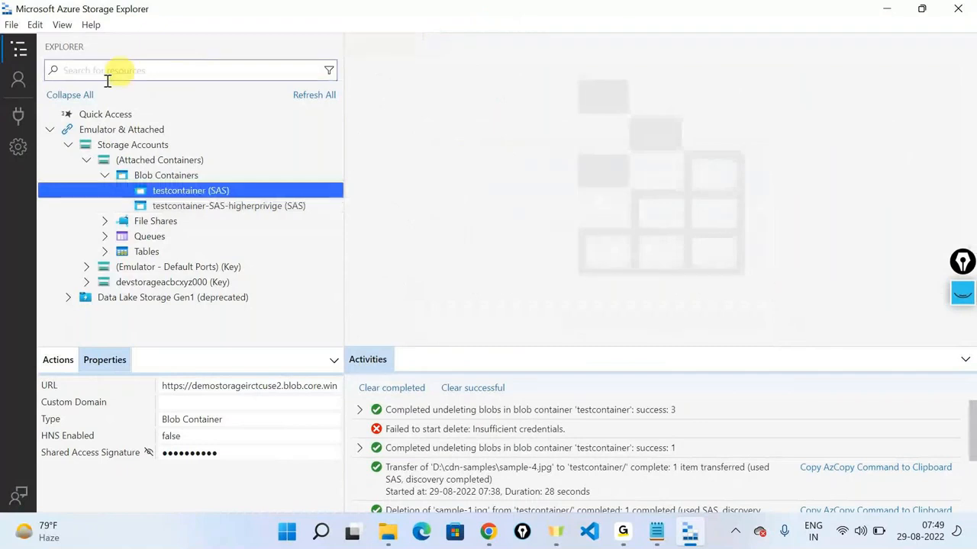
left_click(20, 122)
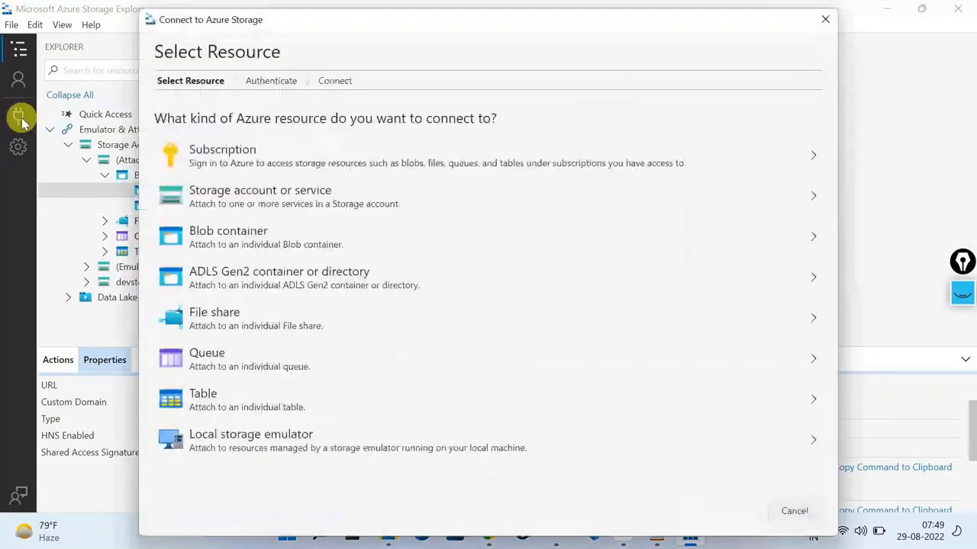
left_click(191, 222)
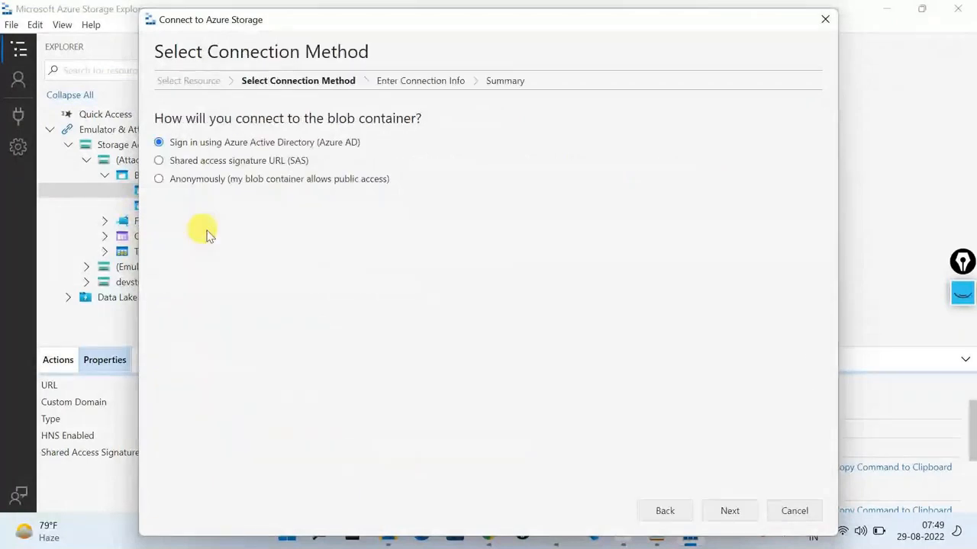
left_click(210, 164)
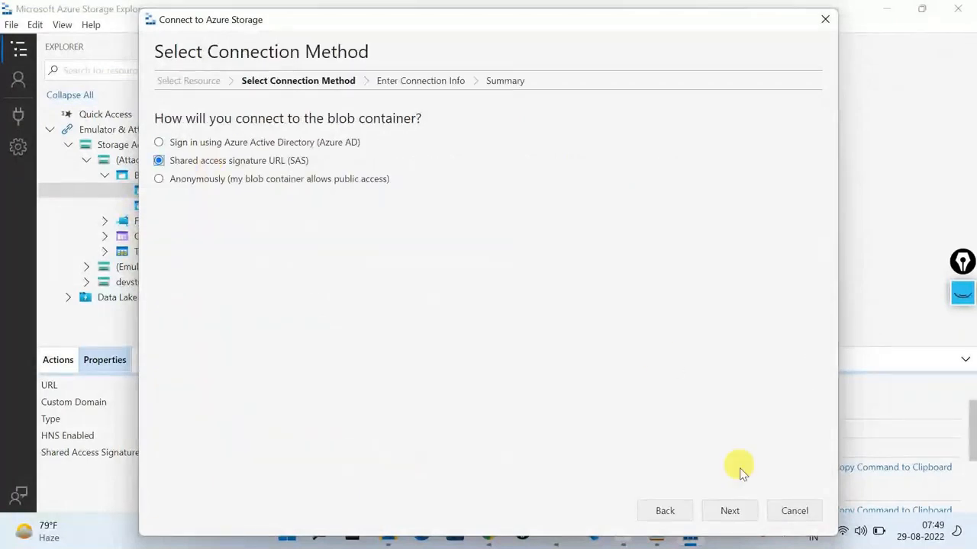
left_click(740, 516)
Step: Cancel at the connection details step and open the testcontainer-SAS-higherprivige container
left_click(343, 194)
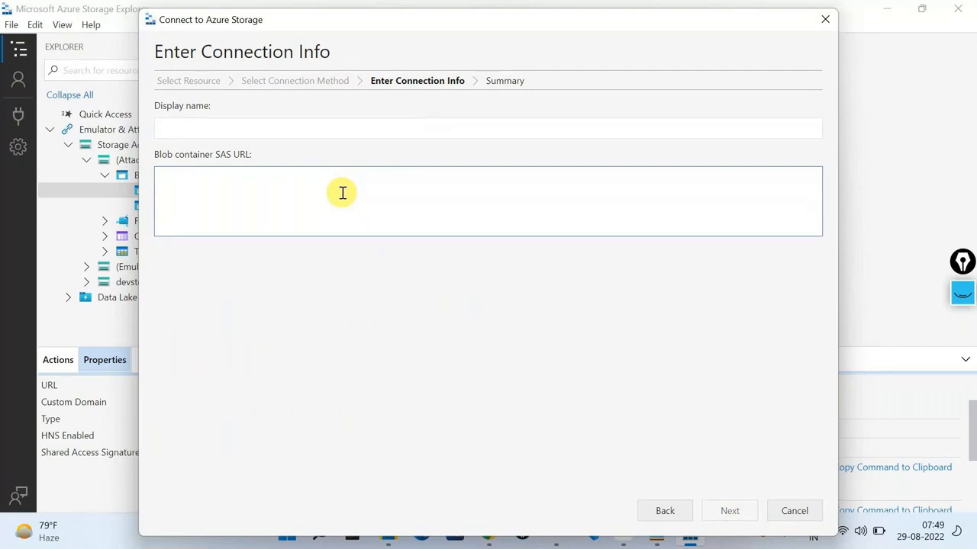
left_click(780, 518)
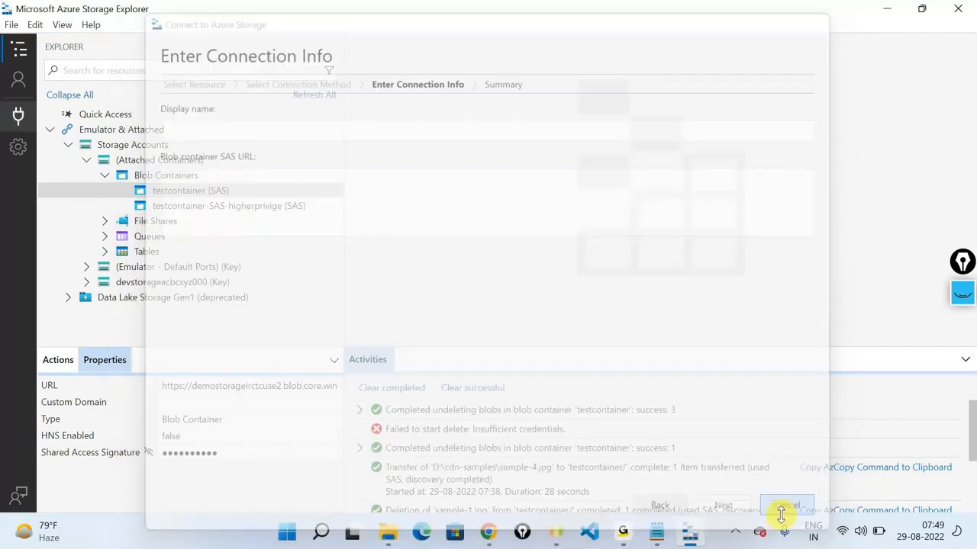
left_click(221, 206)
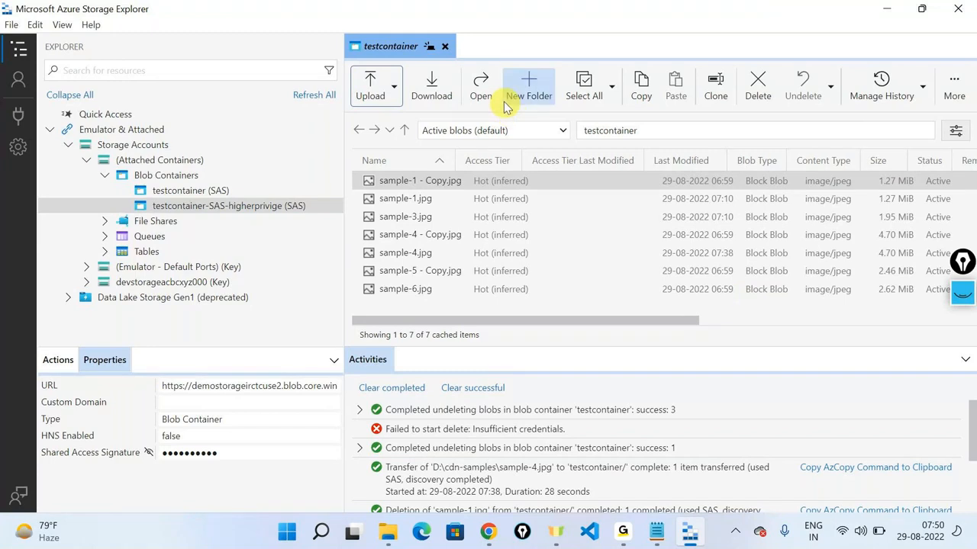
left_click(314, 191)
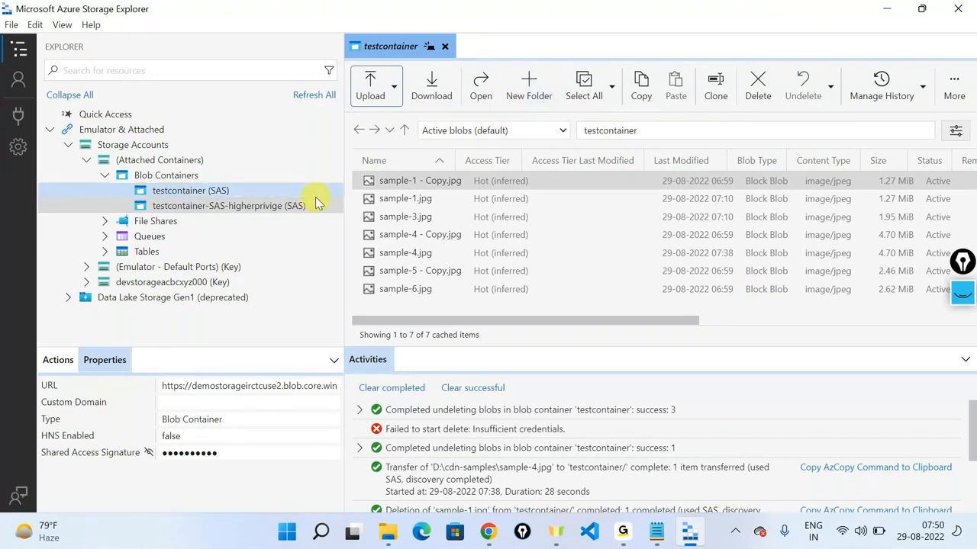
left_click(318, 202)
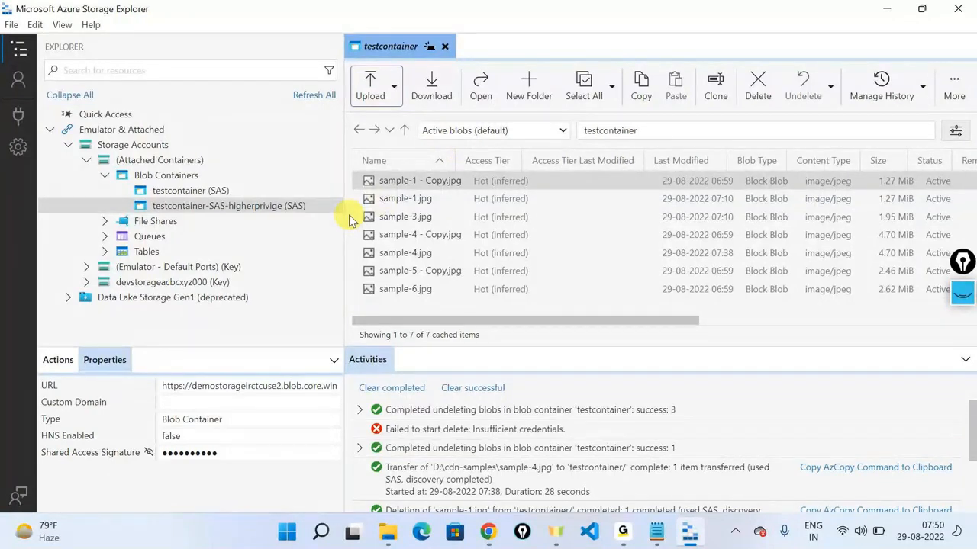
left_click(175, 194)
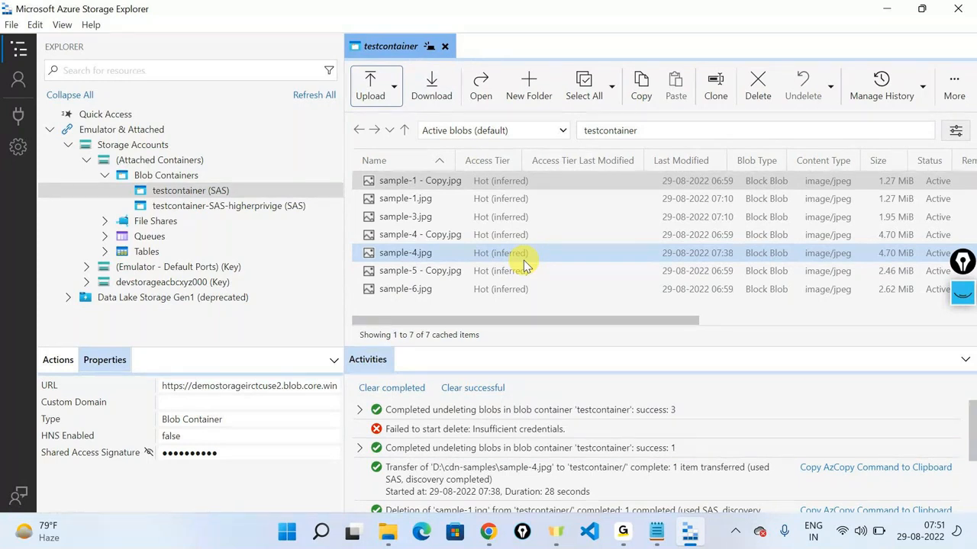
Step: In Chrome, start saving sample-3.jpg with Save image as, then cancel the dialog
key("alt+Tab")
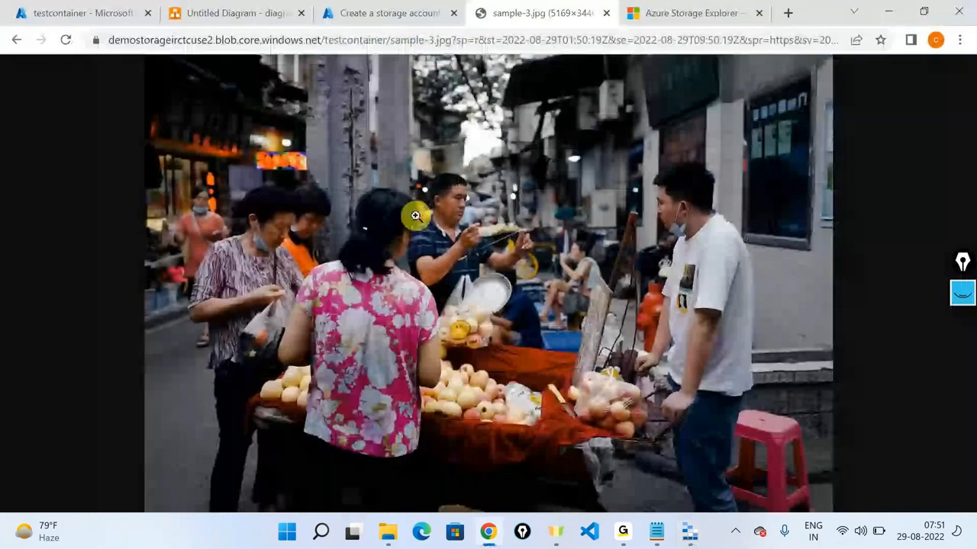
right_click(416, 216)
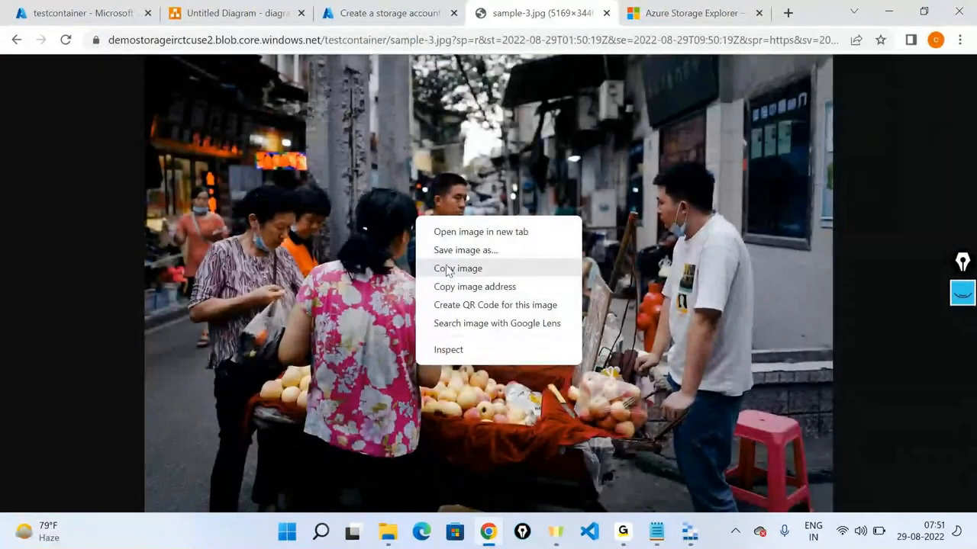
left_click(588, 208)
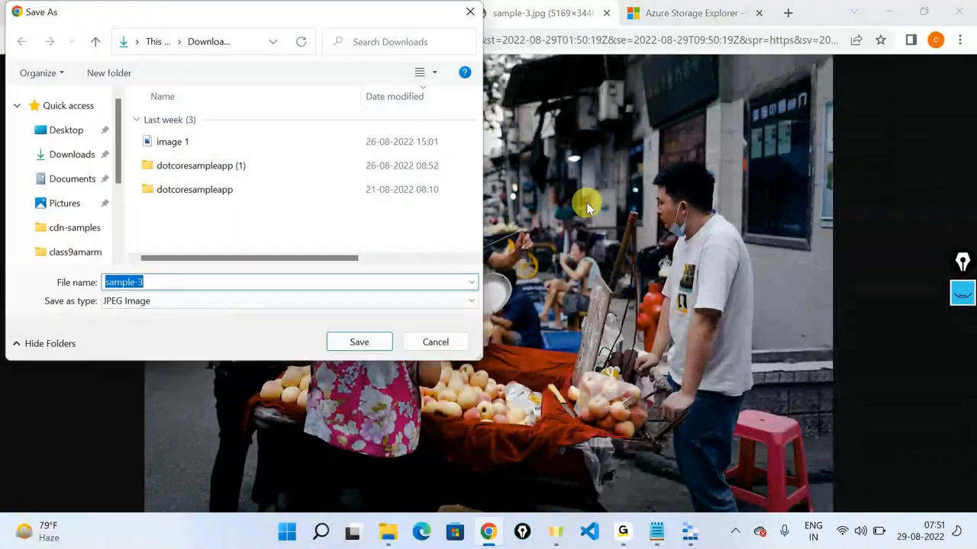
left_click(467, 19)
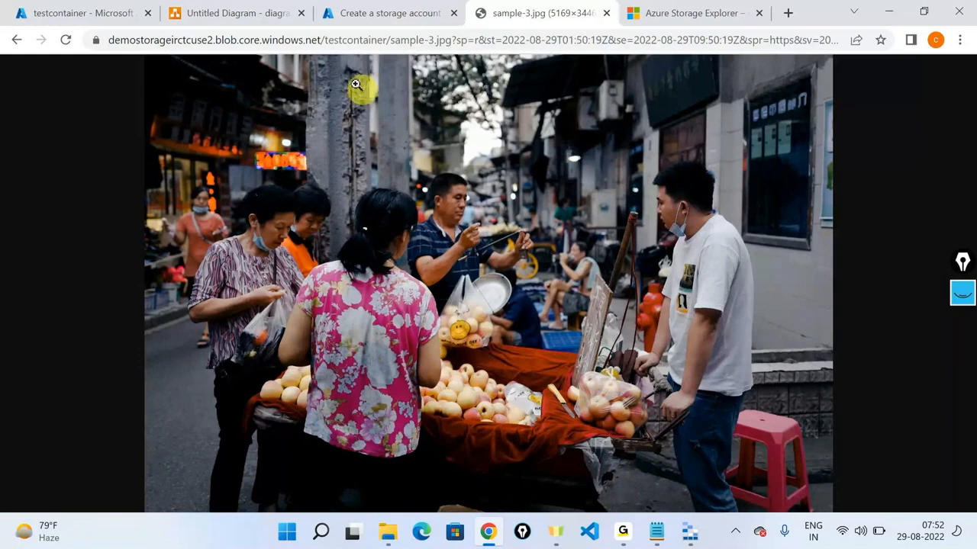
Step: Switch to the portal's testcontainer blob list, then back to Storage Explorer's blob list
left_click(123, 8)
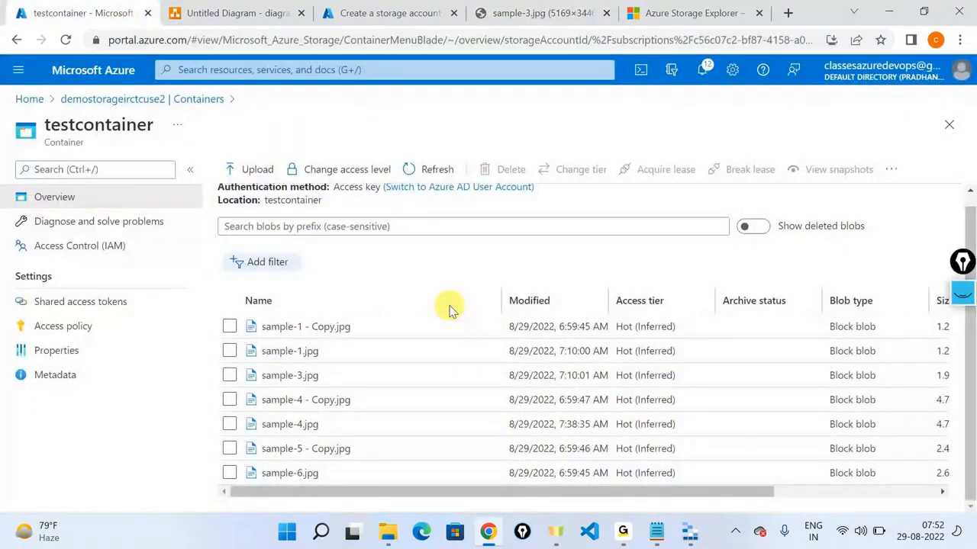
key("alt+Tab")
left_click(588, 297)
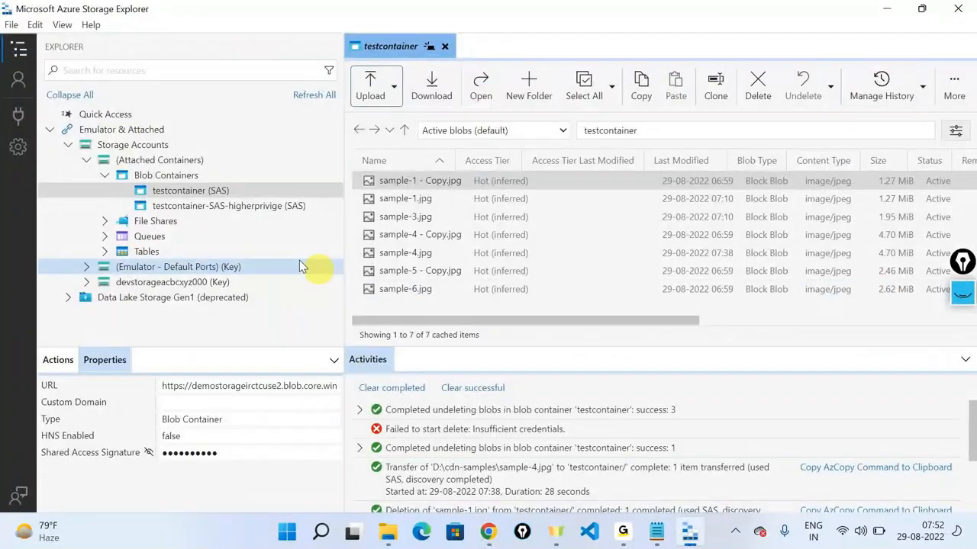
left_click(226, 191)
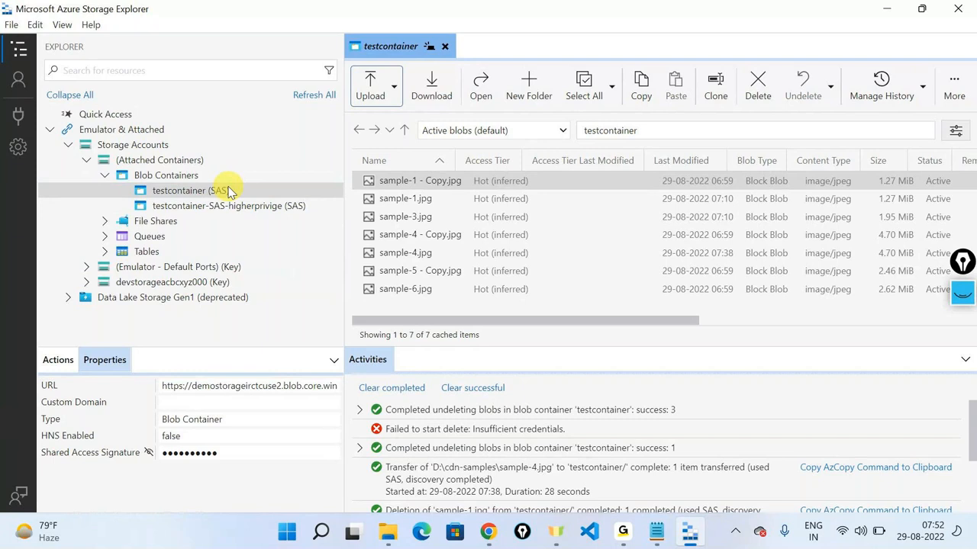
right_click(229, 191)
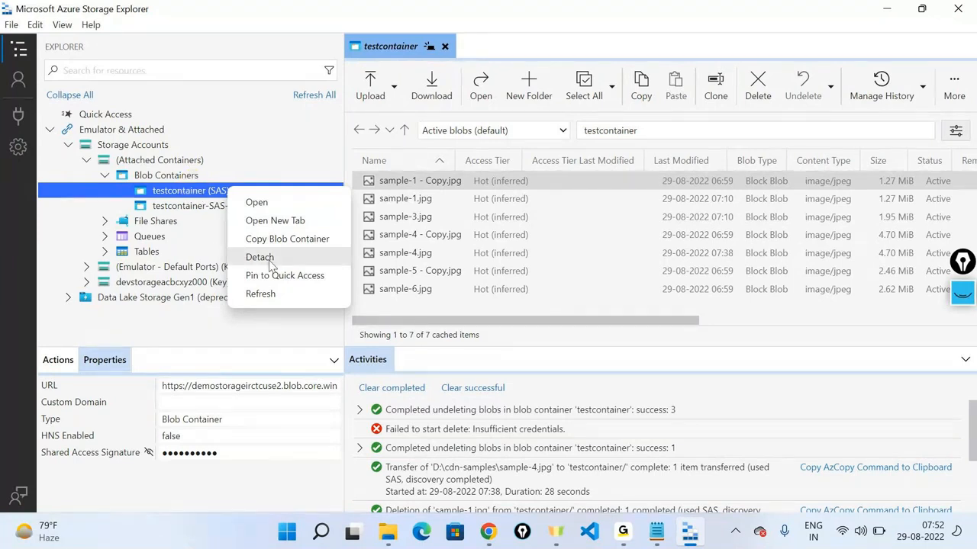
left_click(110, 495)
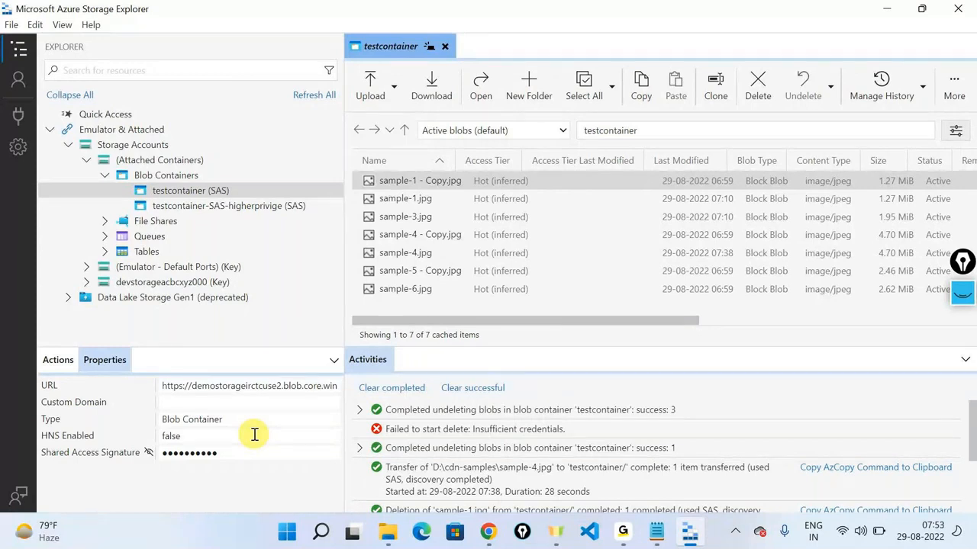
Step: Open the demostorageirctcuse2 account in the portal, clear the 'data' menu filter, then return to Storage Explorer
left_click(887, 15)
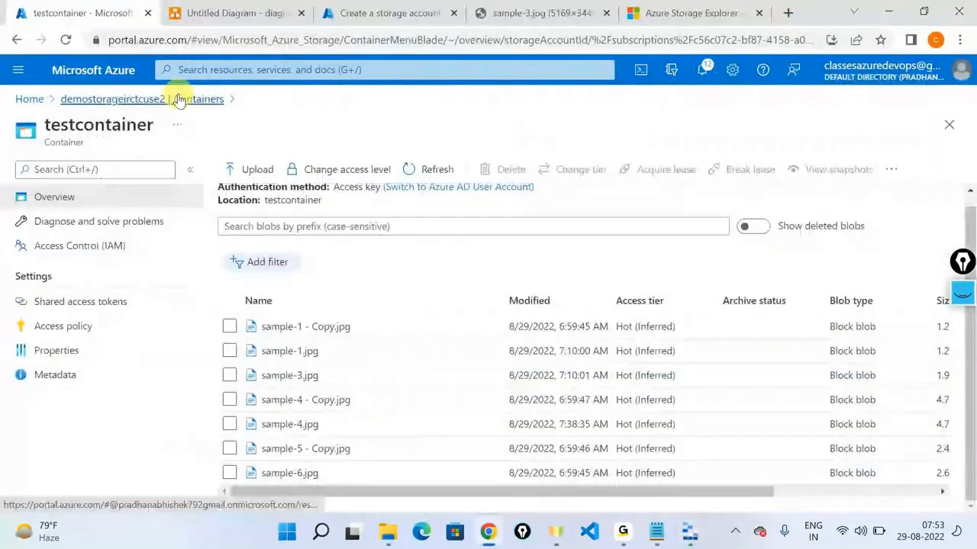
left_click(124, 98)
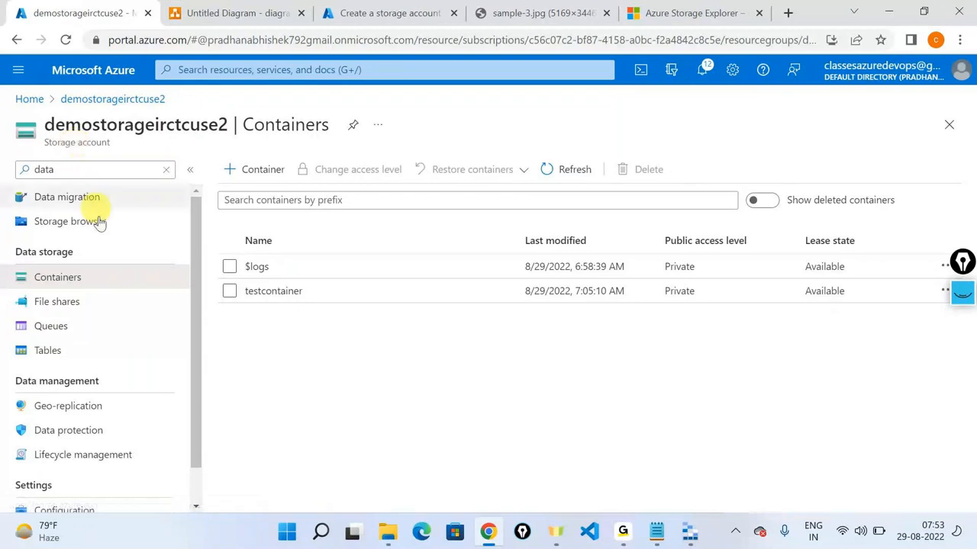
scroll(114, 247, "down", 1)
scroll(114, 250, "up", 1)
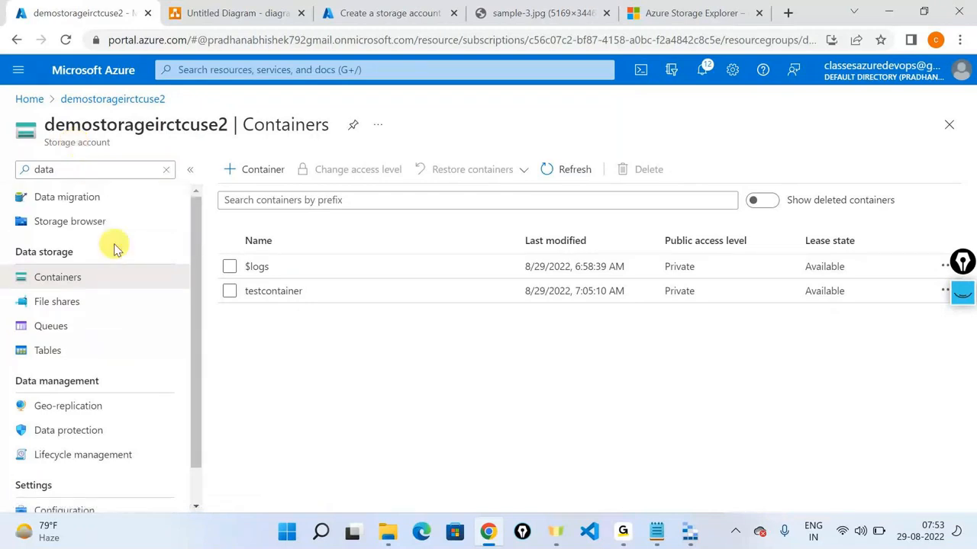
left_click(167, 170)
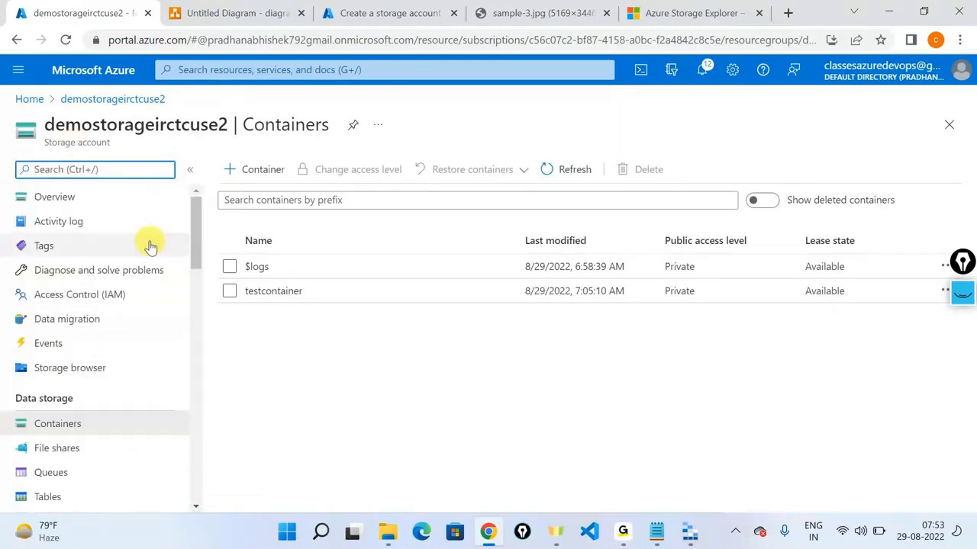
scroll(140, 244, "down", 3)
scroll(140, 245, "down", 2)
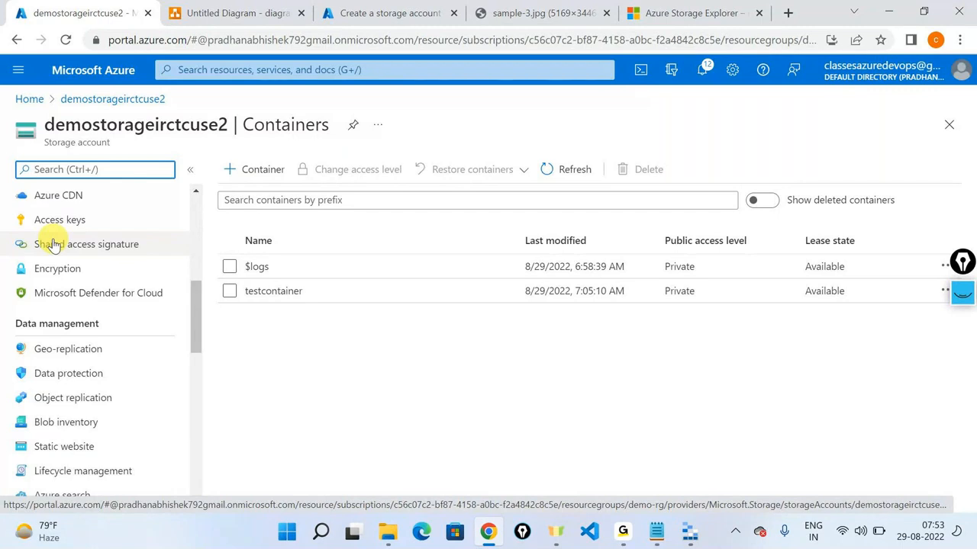
left_click(686, 538)
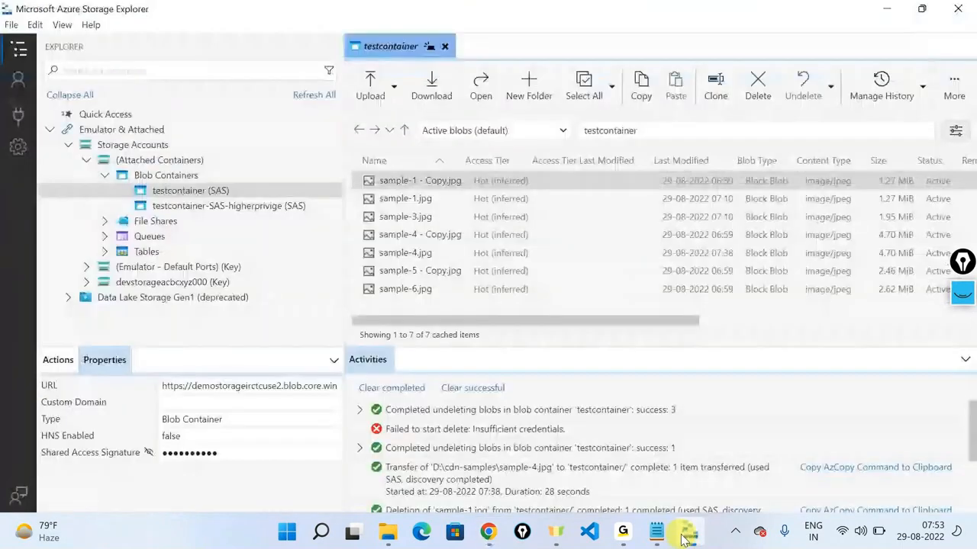
Step: Review the Storage account or service connection methods, then close the Connect dialog
left_click(18, 118)
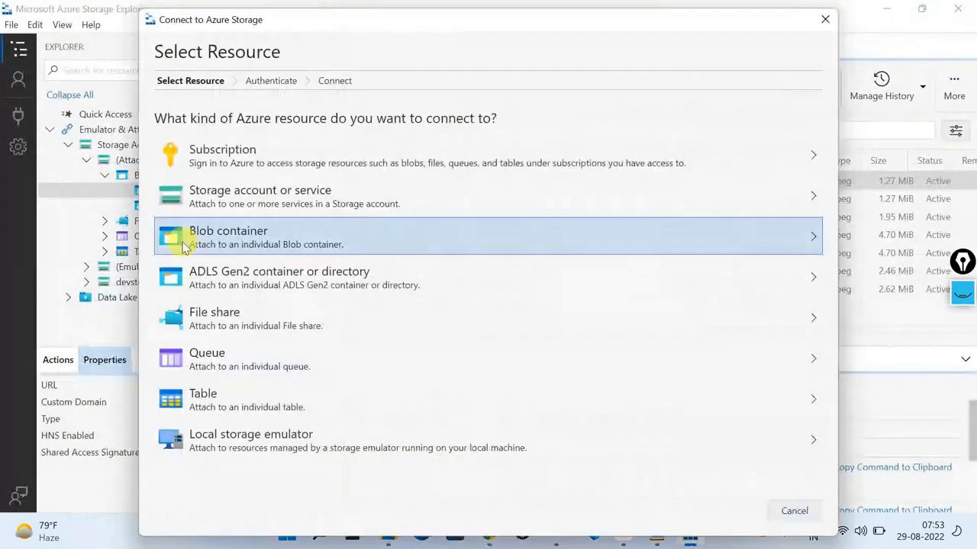
left_click(206, 194)
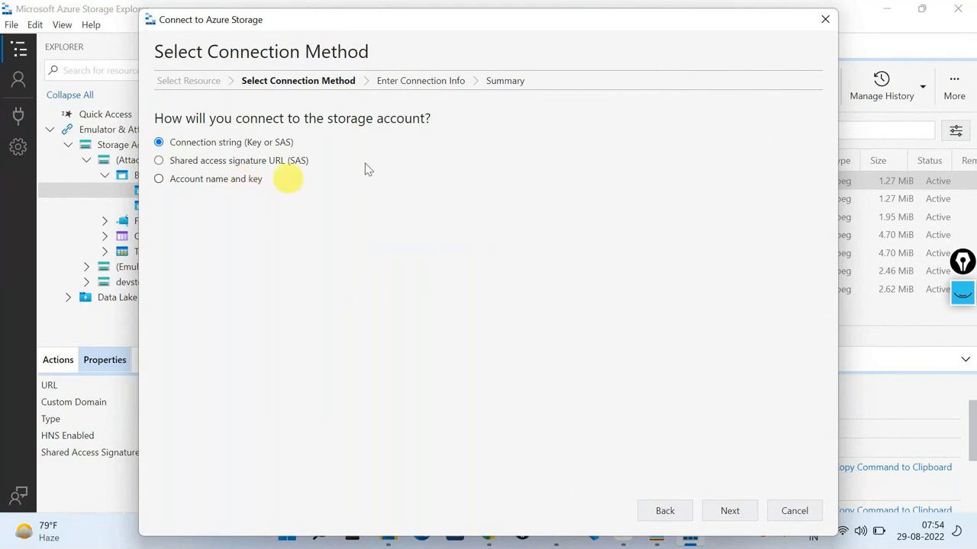
left_click(822, 22)
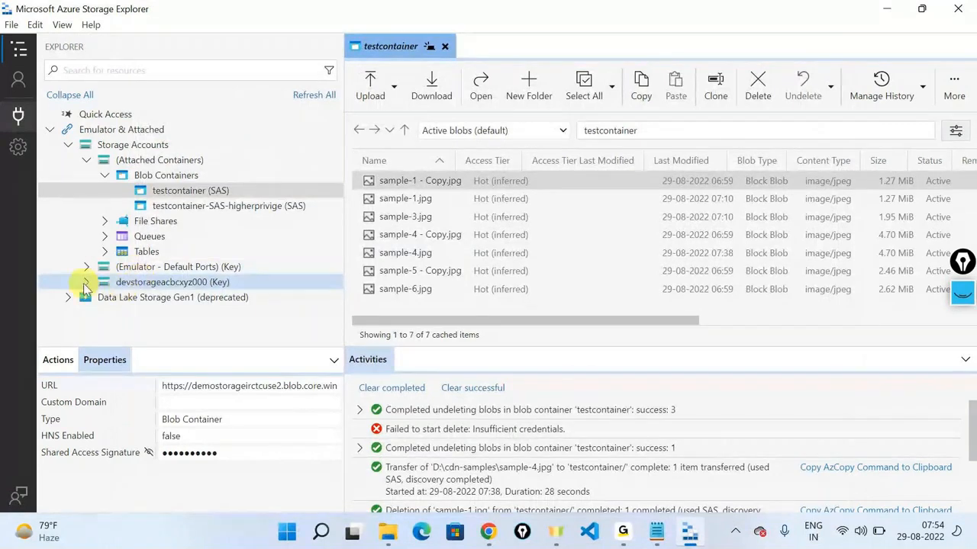
Step: Expand devstorageacbcxyz000 (Key) to show its containers, shares, queues and tables, then minimize
left_click(85, 285)
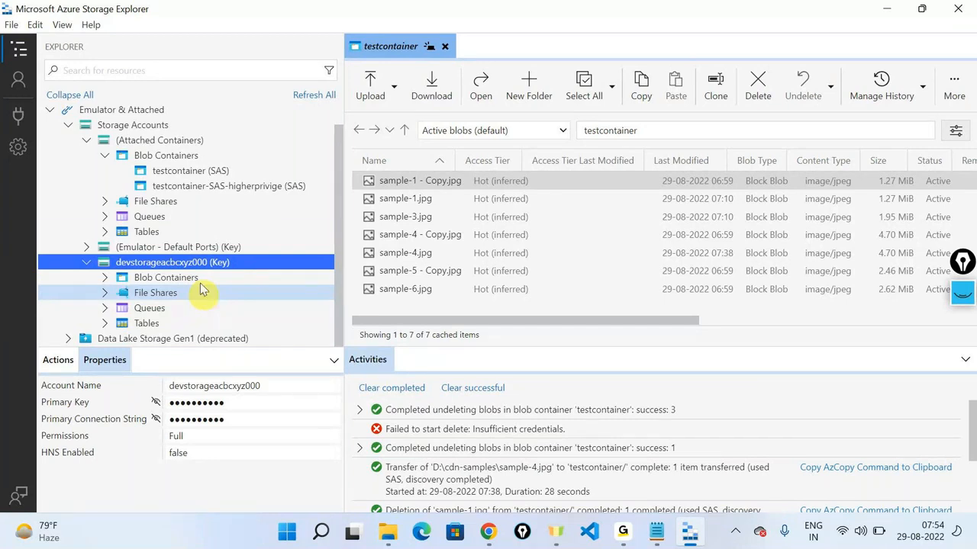
scroll(64, 129, "up", 1)
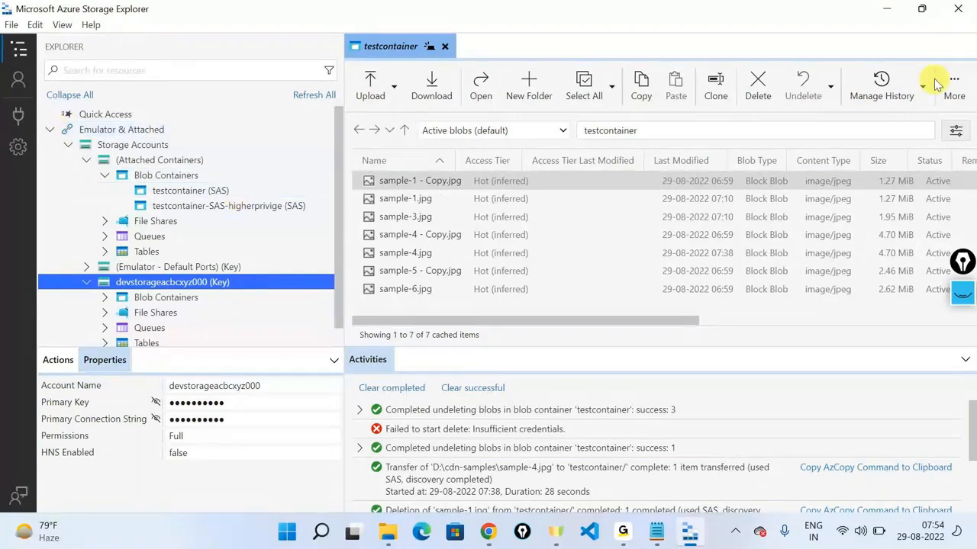
left_click(885, 11)
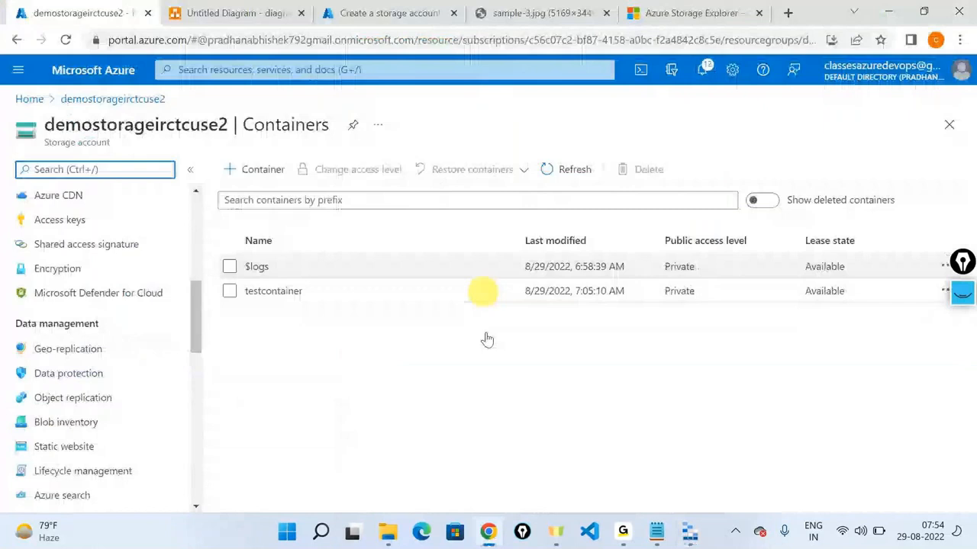
Step: Bring the Chrome window with the demostorageirctcuse2 Containers page forward and scroll its menu to the top
left_click(654, 419)
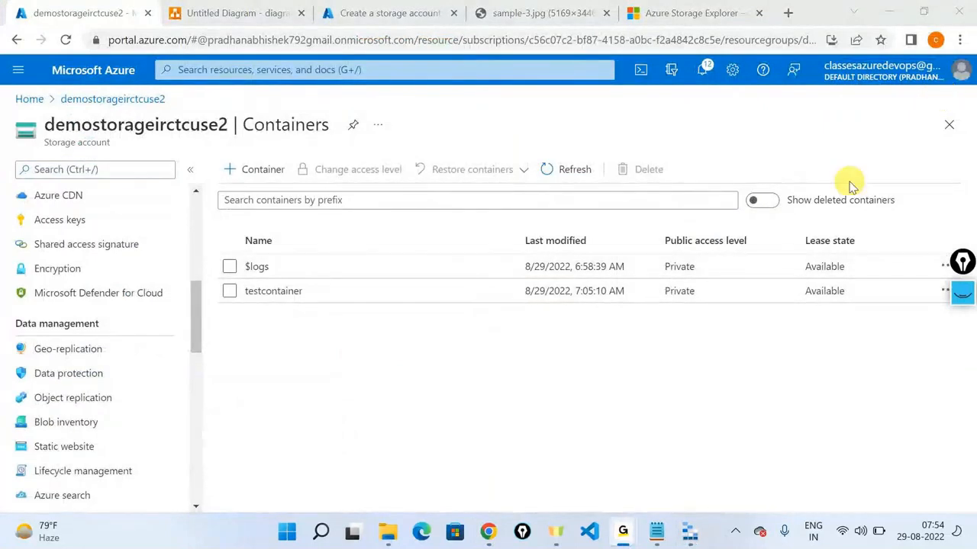
left_click(889, 15)
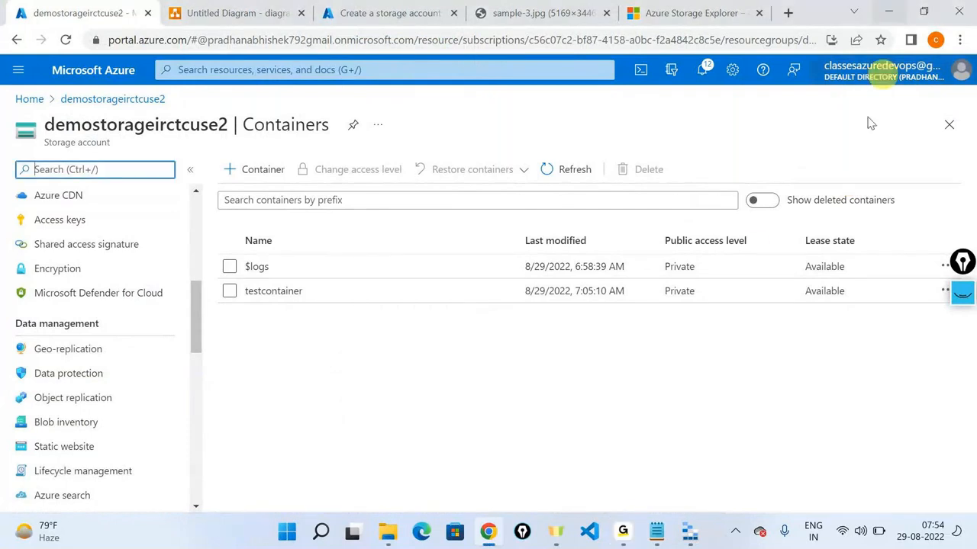
scroll(163, 362, "up", 5)
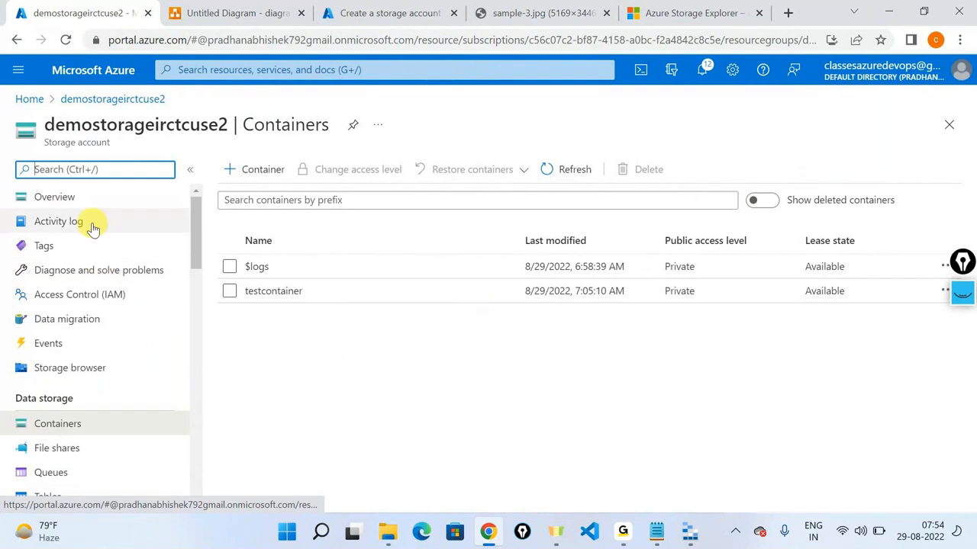
Step: Check demostorageirctcuse2's Activity log, then go back to its Overview (East US 2, Standard, LRS)
left_click(92, 228)
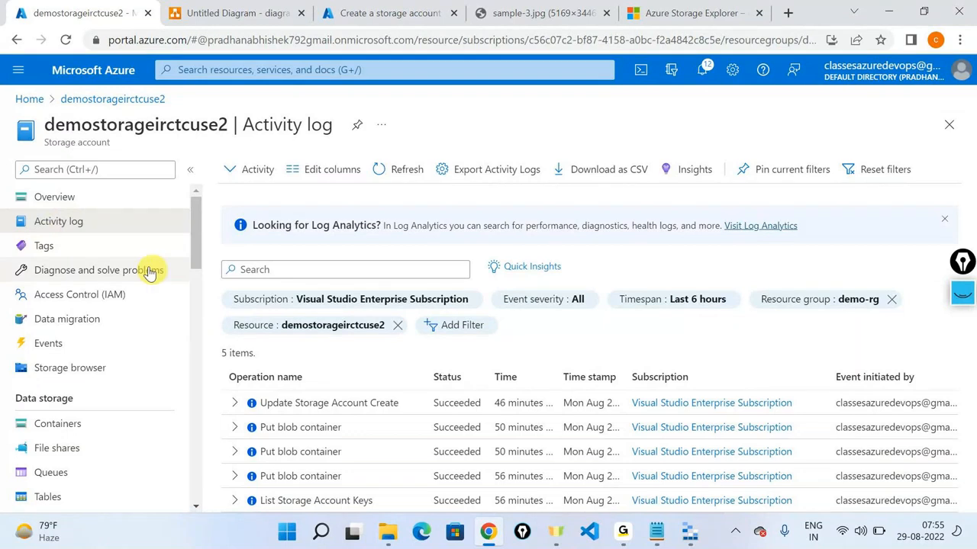
left_click(108, 195)
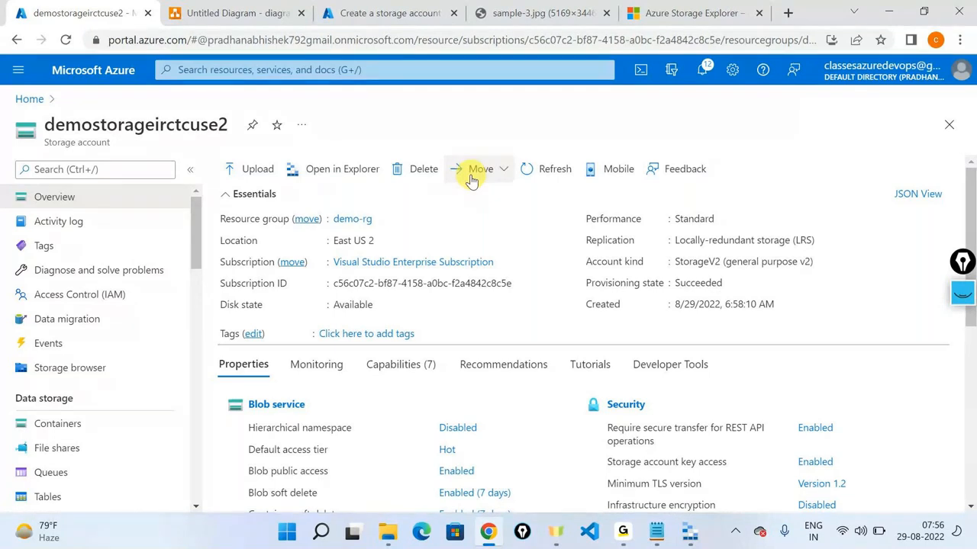
Step: Scroll through the product page's Product overview and Features, then close the sample-3.jpg tab
left_click(721, 13)
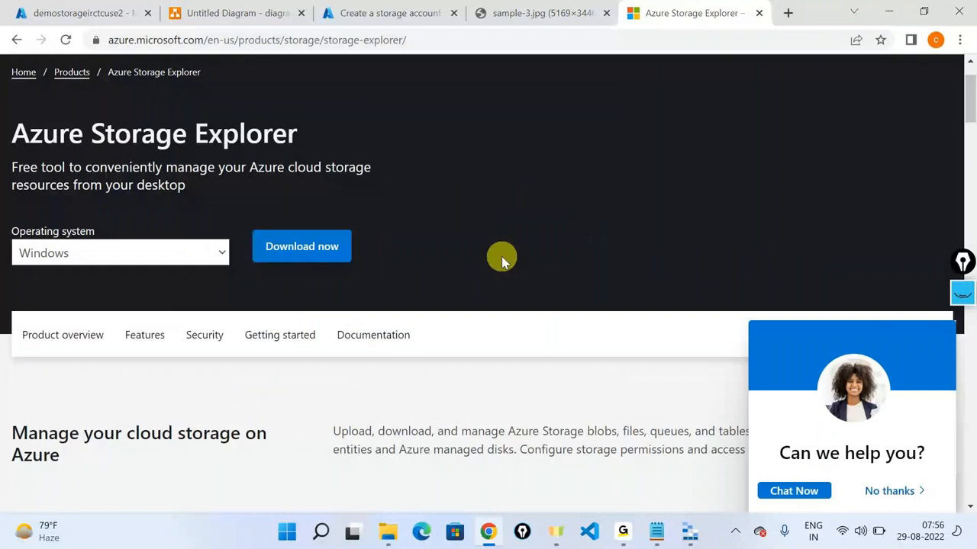
scroll(456, 193, "down", 3)
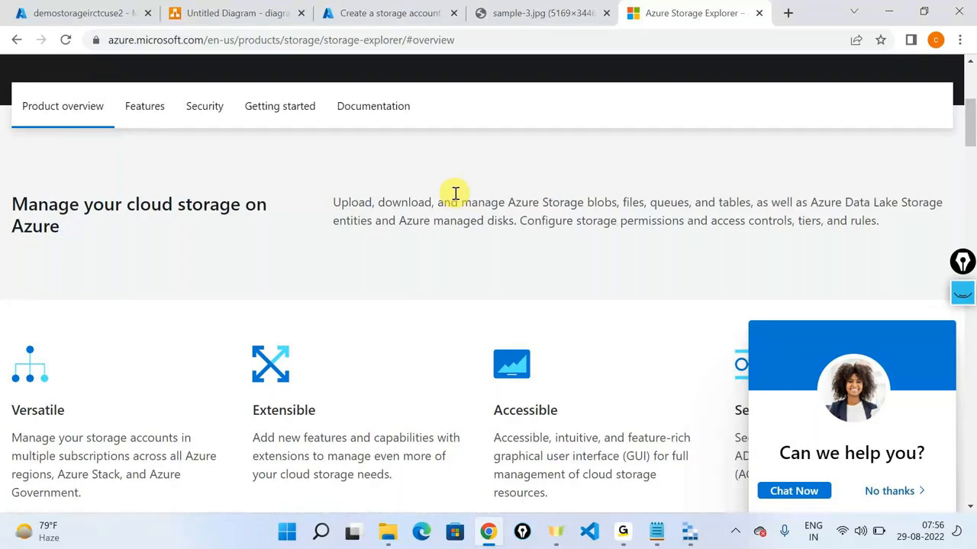
scroll(456, 194, "down", 6)
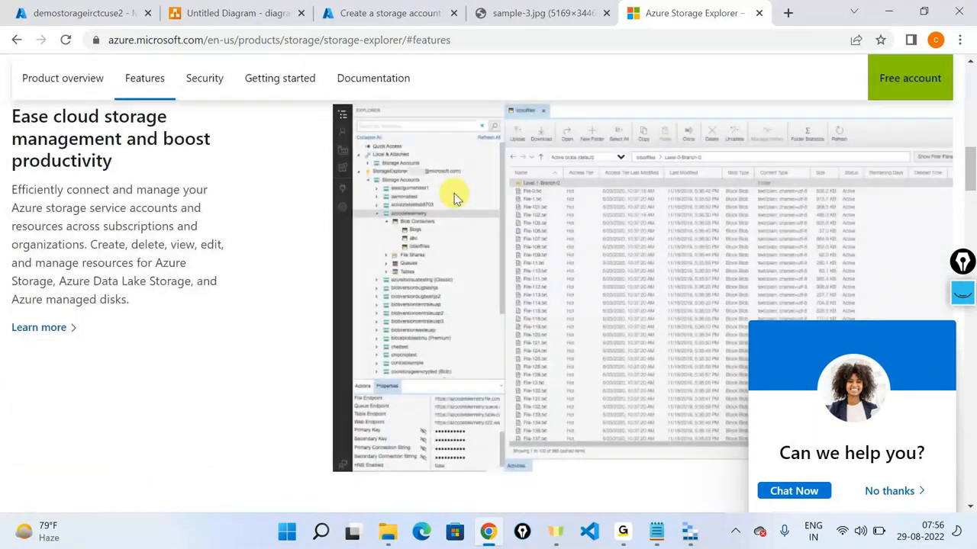
scroll(451, 192, "up", 6)
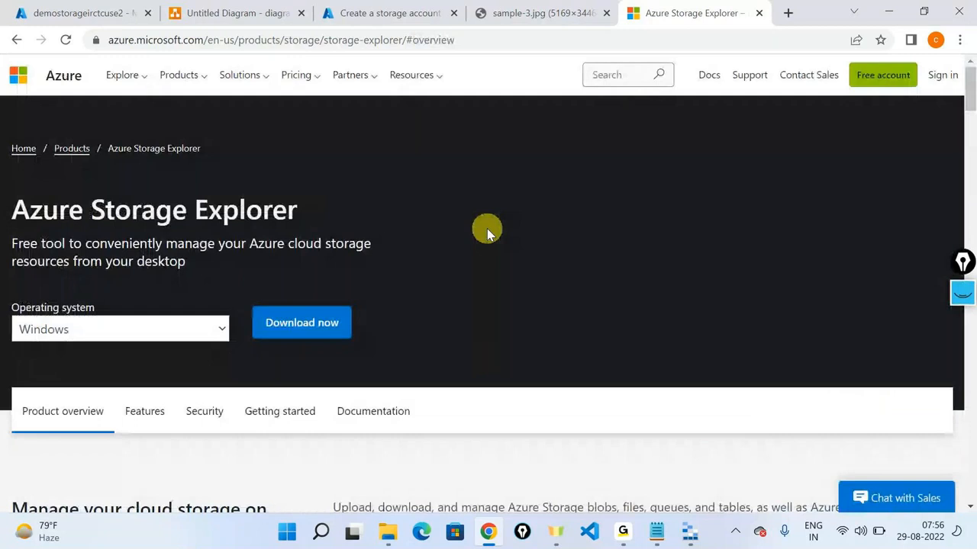
left_click(534, 13)
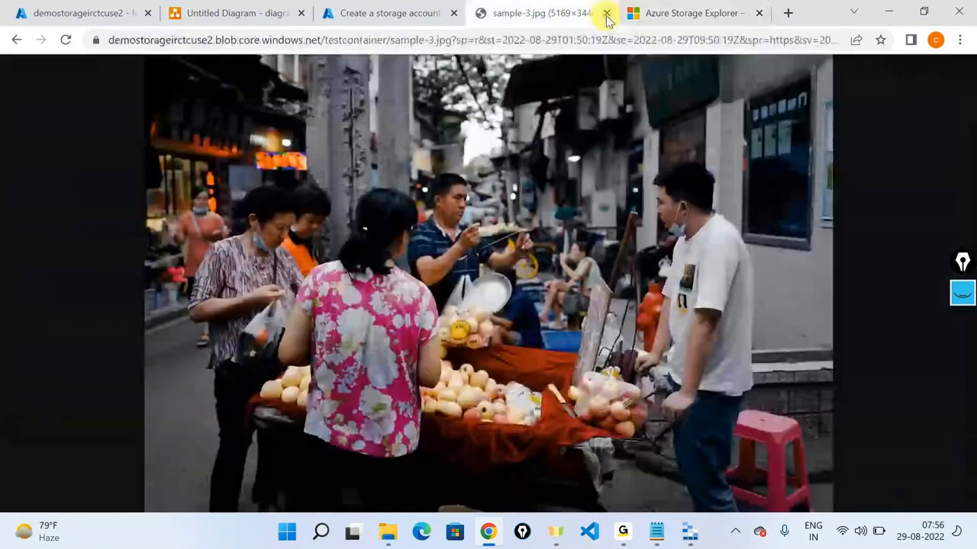
left_click(607, 13)
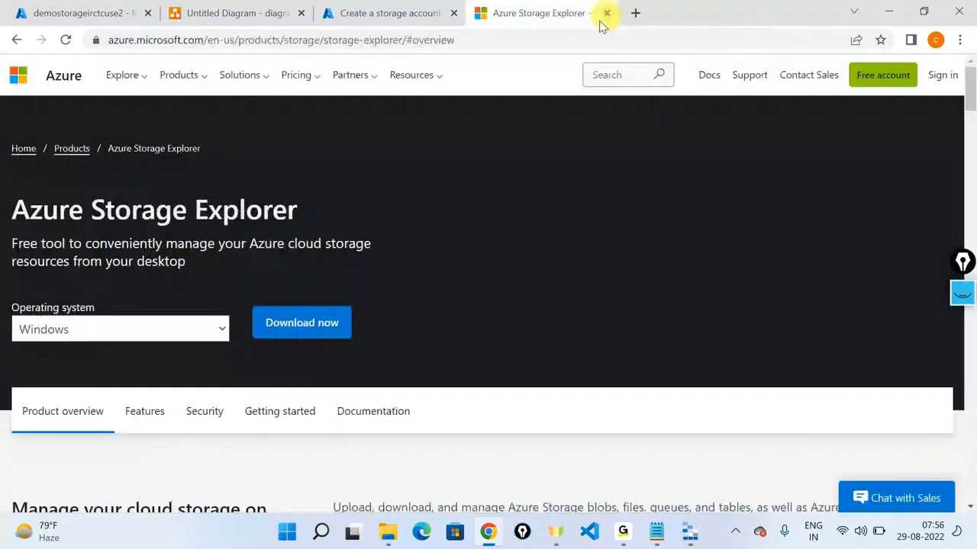
Step: Revisit the demostorageirctcuse2 overview, highlight its Storage account subtitle, then switch to the diagrams.net tab
left_click(103, 7)
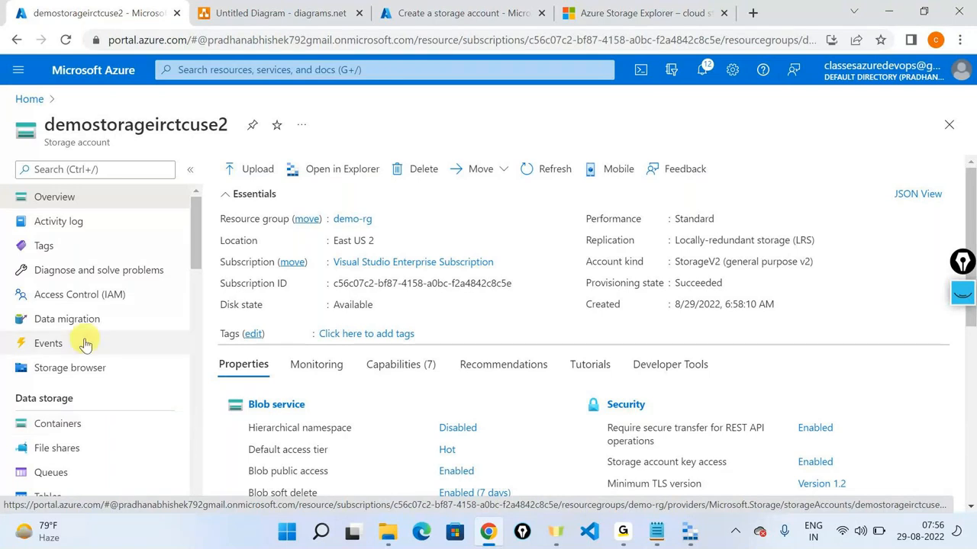
scroll(85, 343, "down", 3)
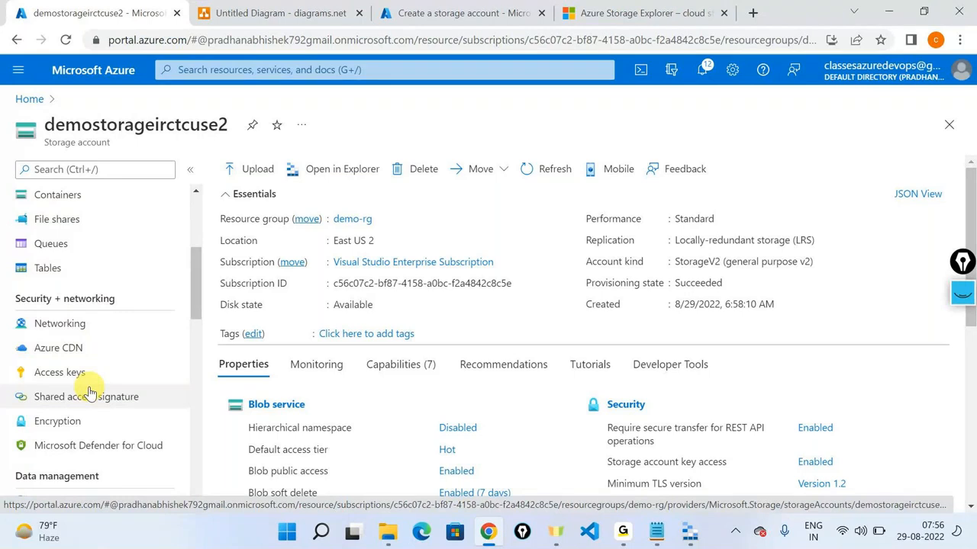
scroll(88, 392, "up", 3)
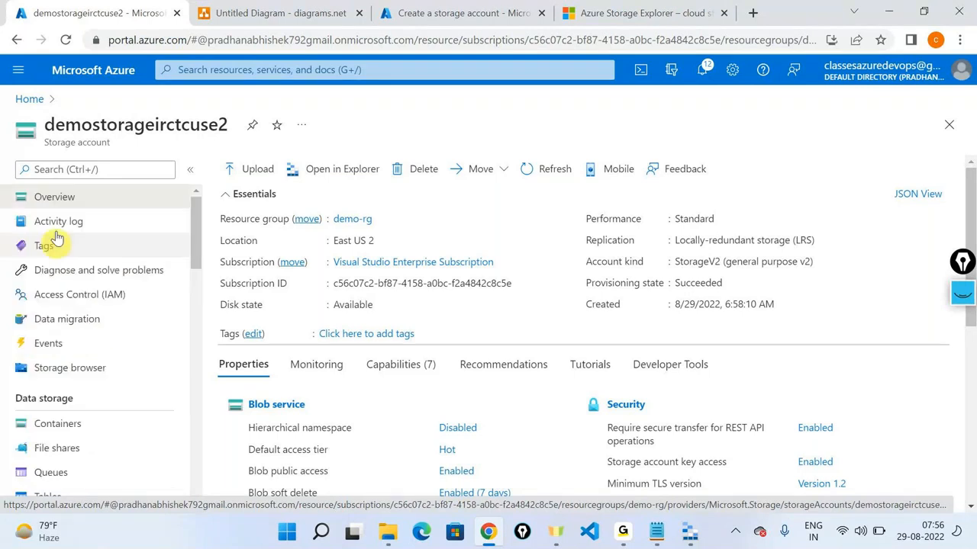
triple_click(67, 139)
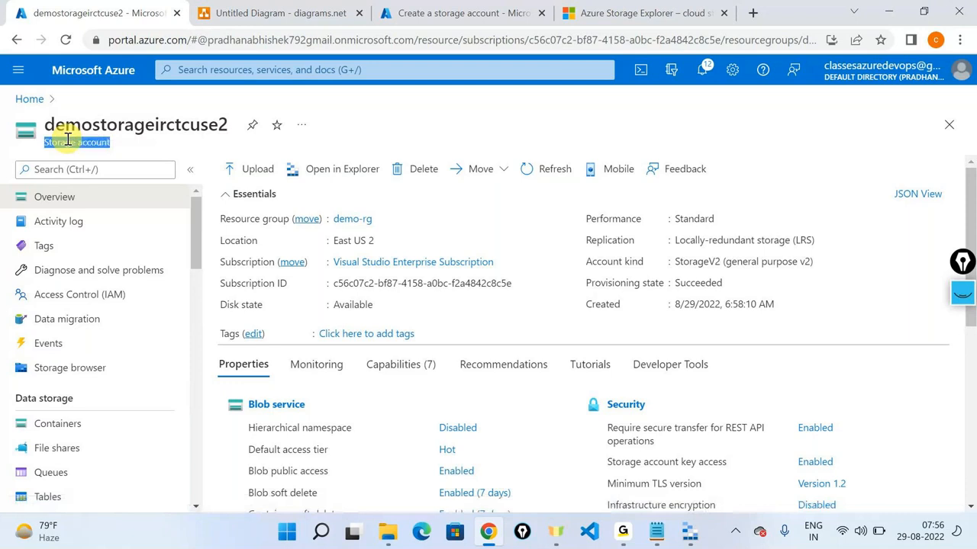
left_click(305, 6)
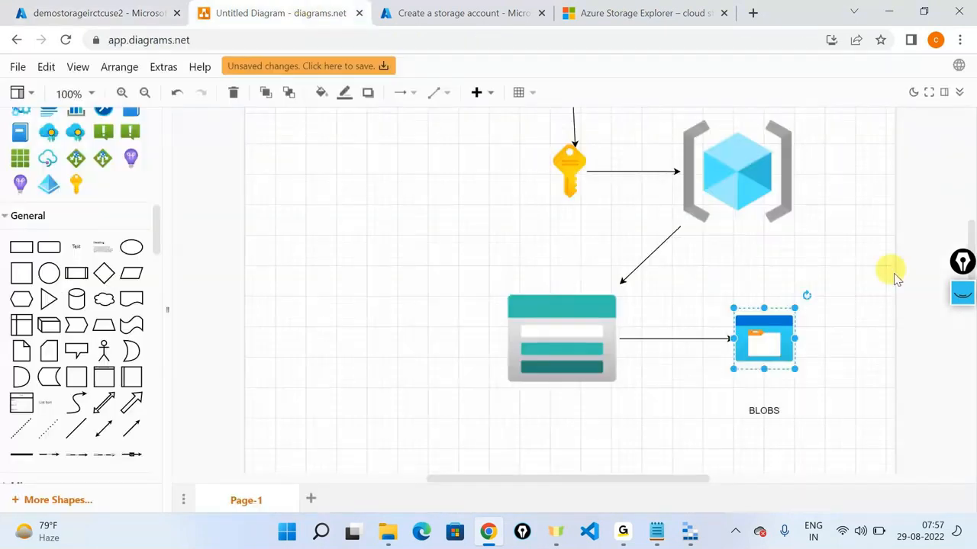
scroll(897, 280, "down", 1)
left_click(963, 293)
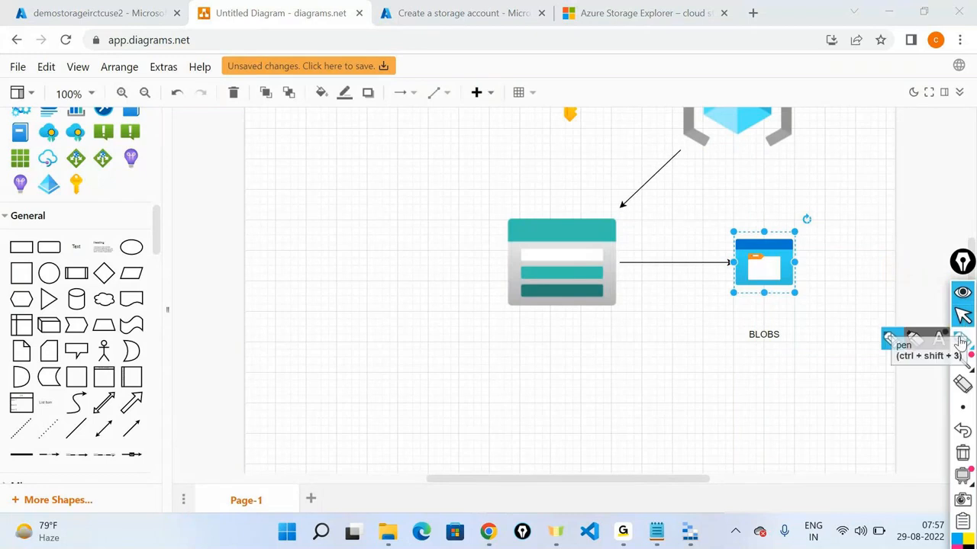
left_click(960, 344)
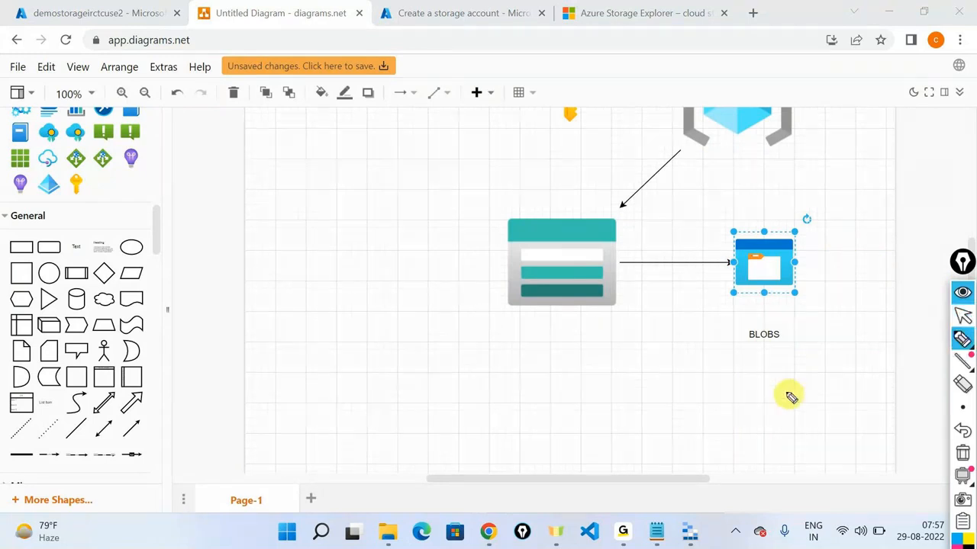
left_click_drag(791, 397, 788, 354)
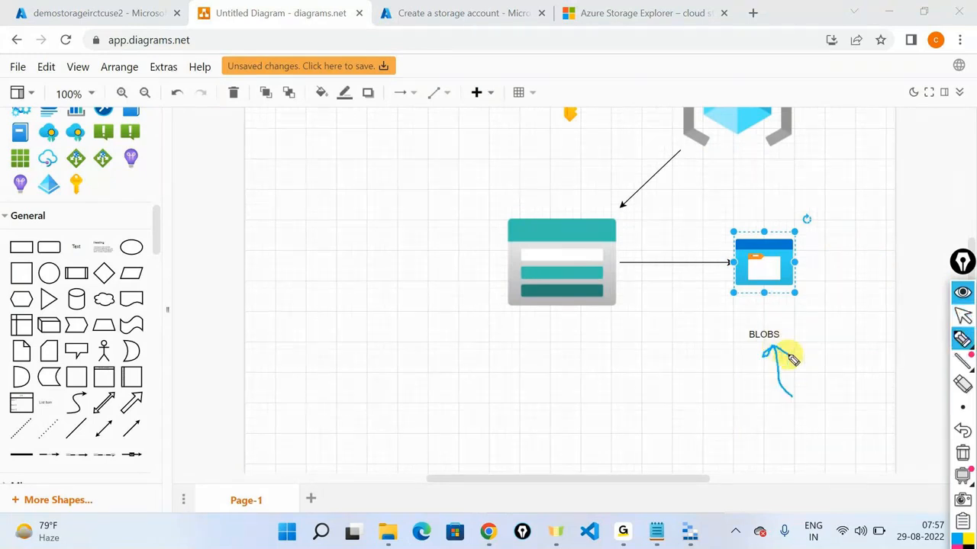
mouse_move(824, 177)
left_mouse_down()
mouse_move(807, 240)
mouse_move(825, 231)
left_mouse_up()
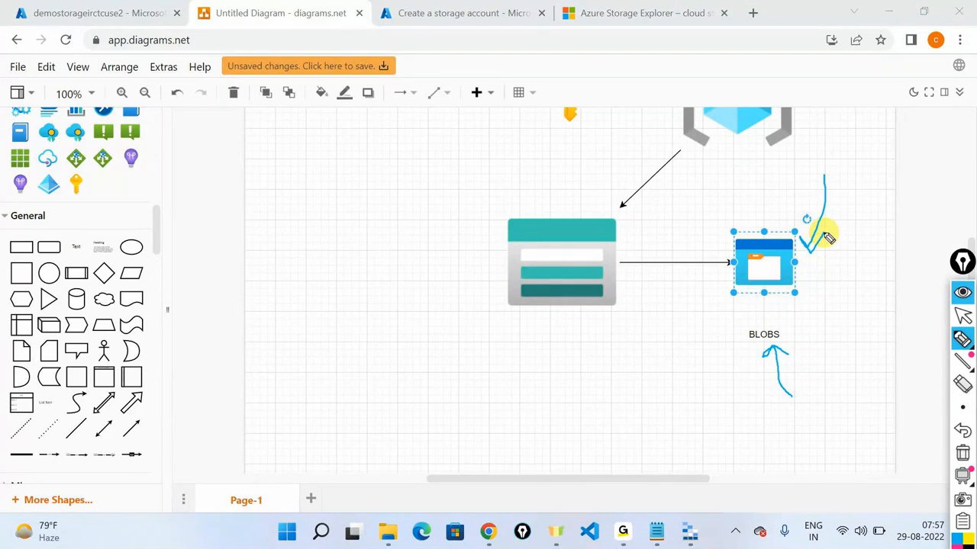
mouse_move(415, 220)
left_mouse_down()
mouse_move(492, 265)
mouse_move(484, 279)
left_mouse_up()
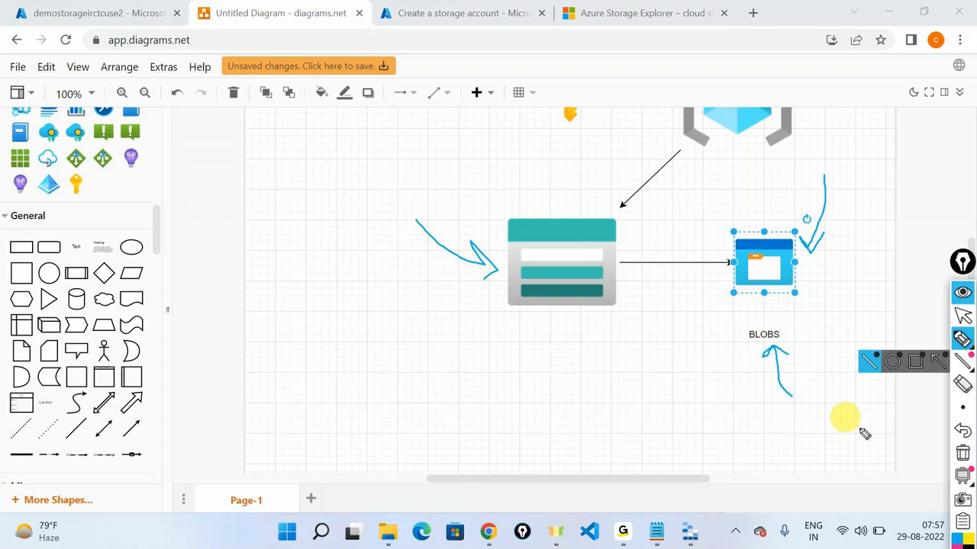
left_click(960, 453)
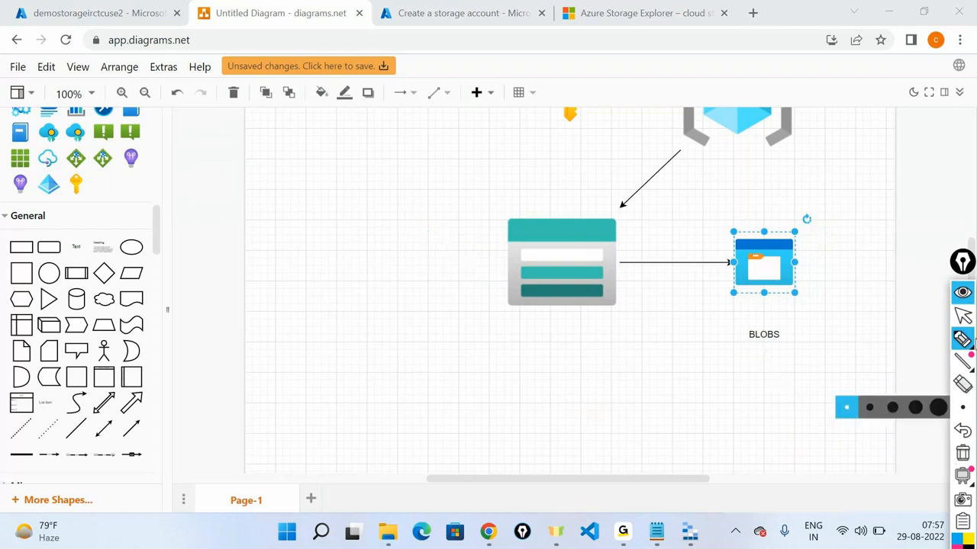
left_click(962, 295)
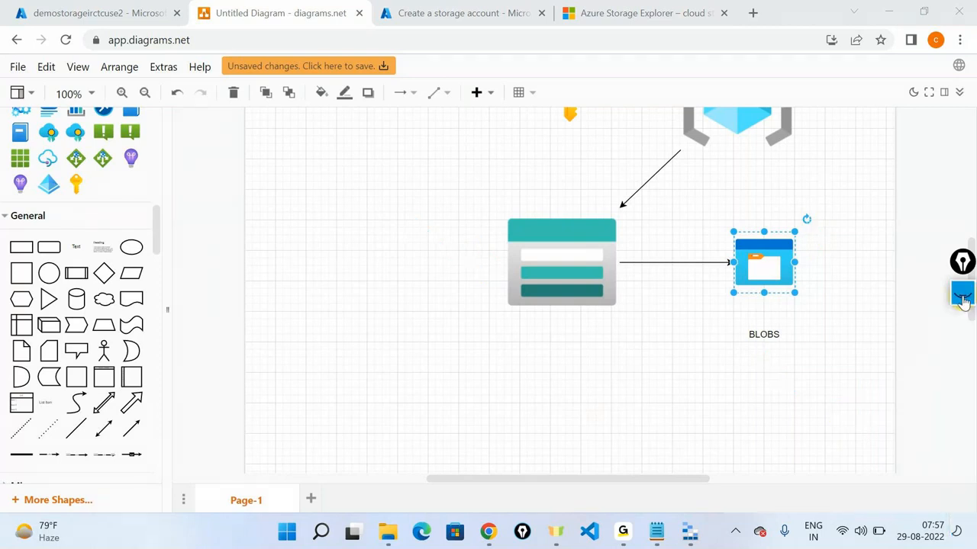